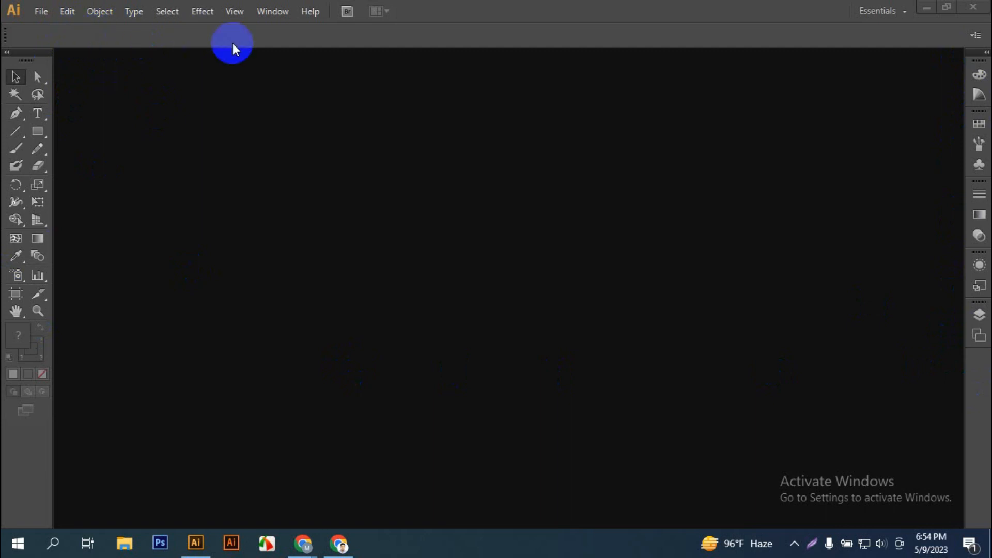
Step: Undock the collapsed panel group from the window edge and remove it from the workspace
click(197, 37)
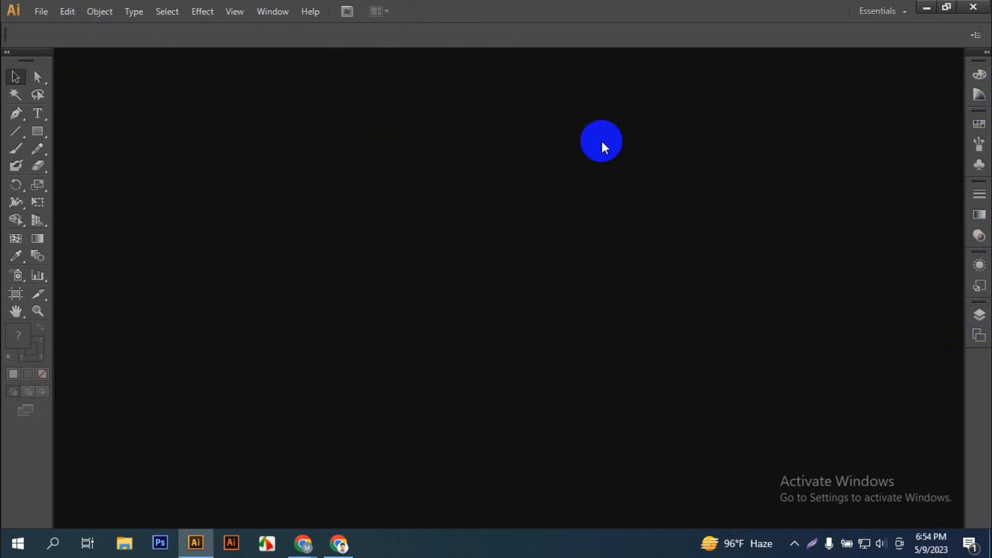
drag(973, 59, 830, 99)
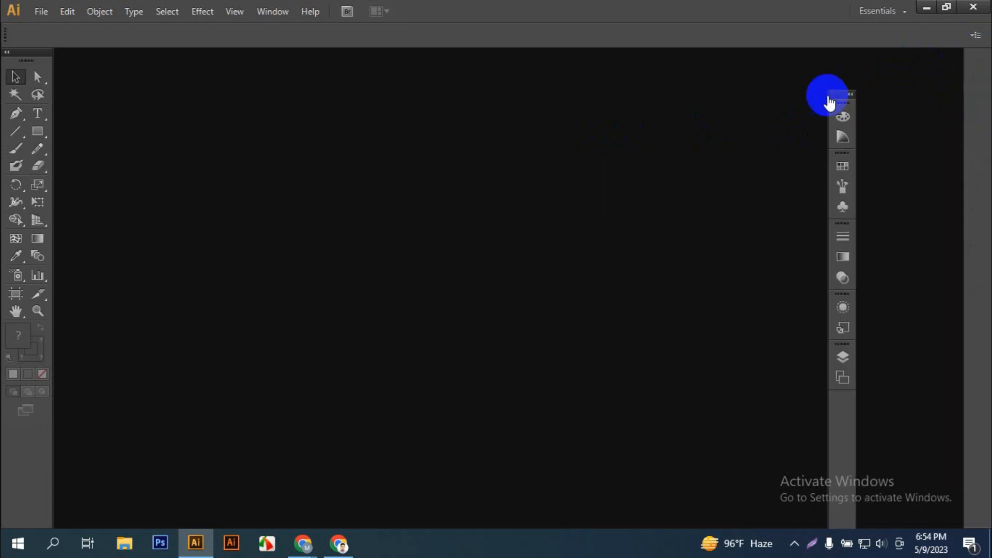
click(847, 94)
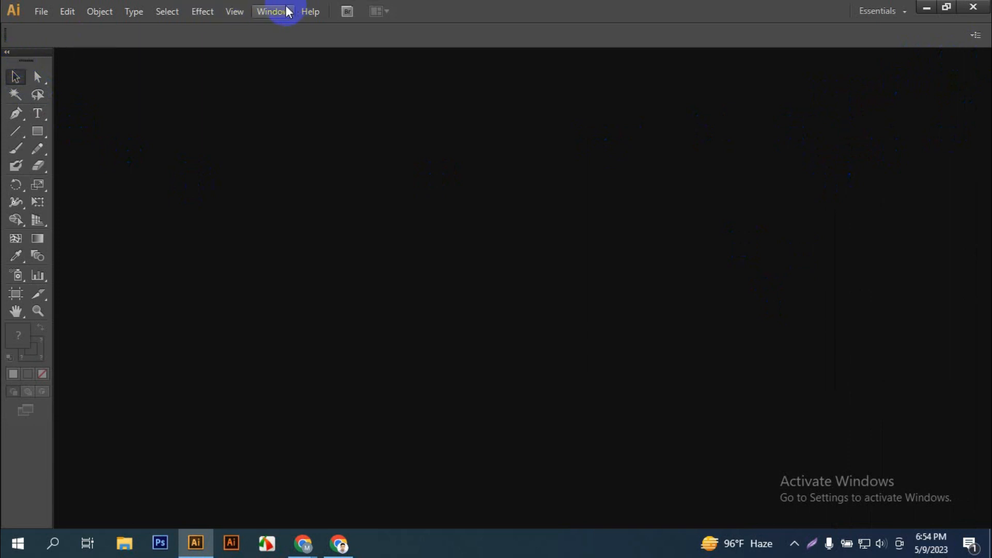
Step: Reset the Essentials workspace to restore its default panel layout
click(898, 9)
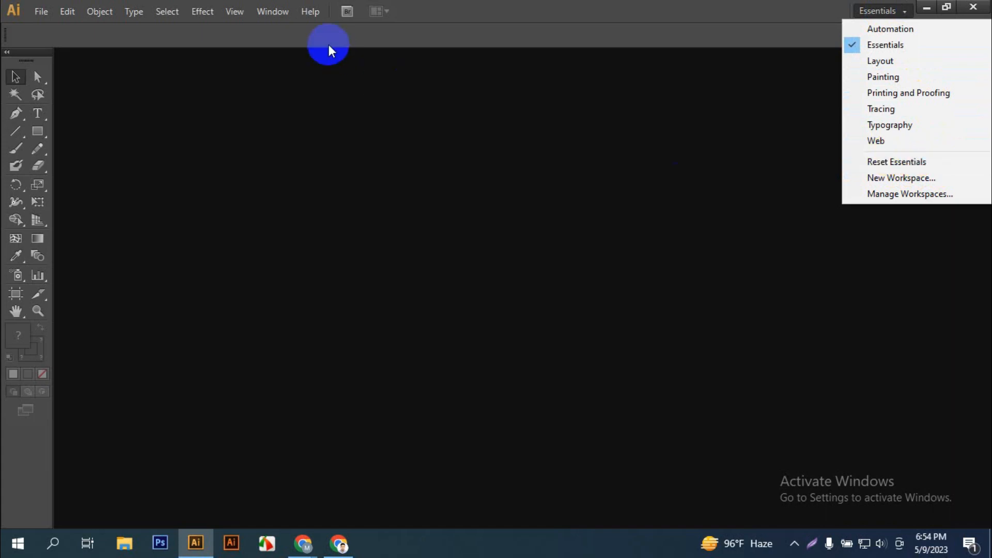
click(274, 11)
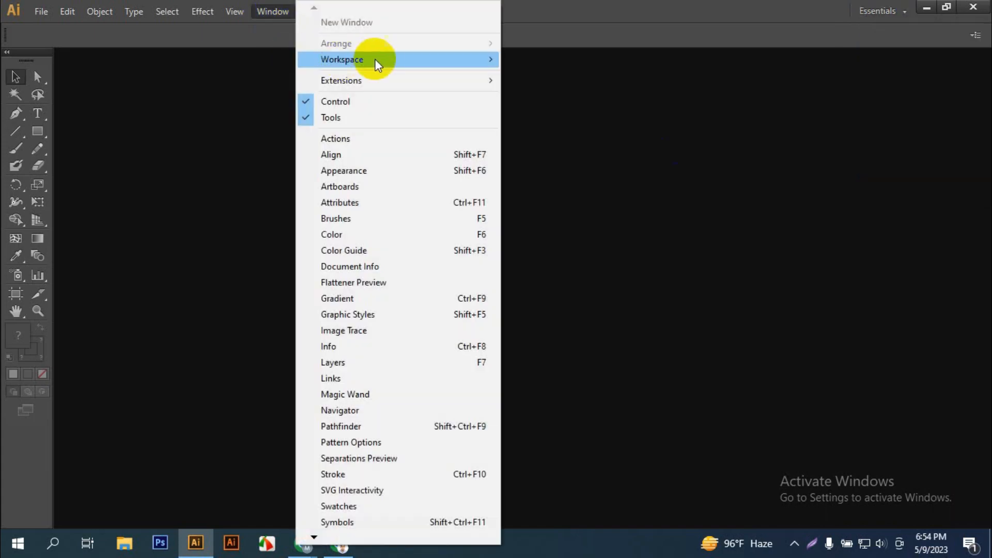
mouse_move(382, 59)
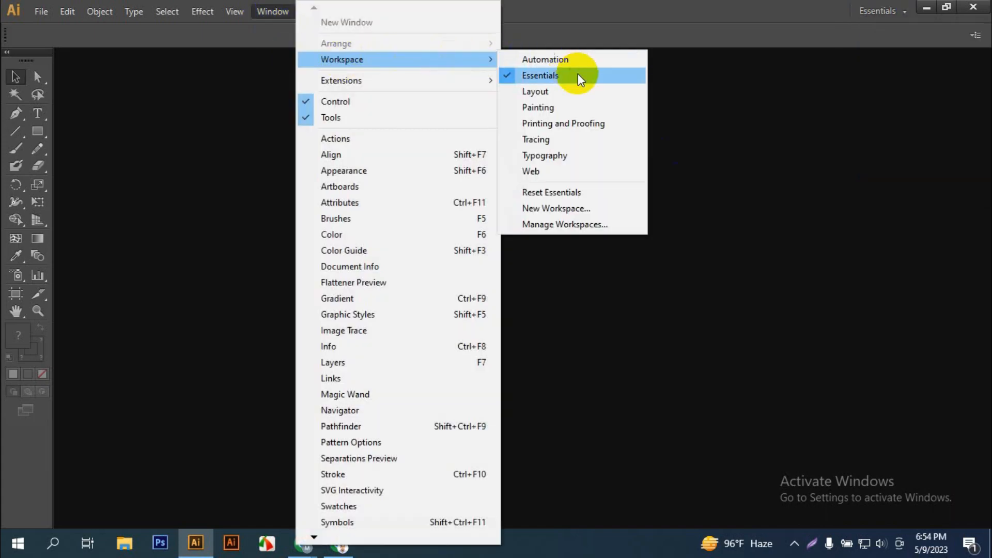
click(555, 198)
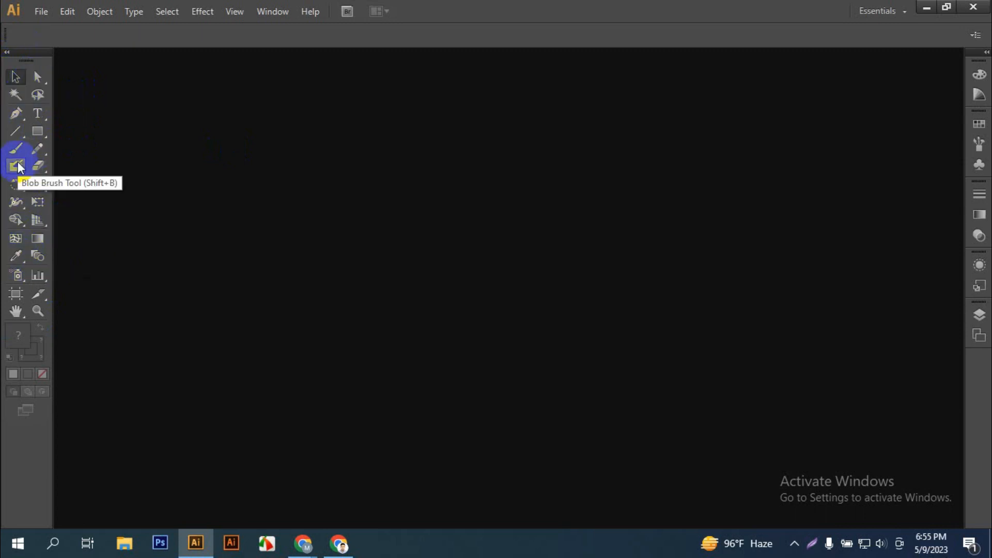
Step: Hide the Tools panel and show it again
click(269, 9)
mouse_move(380, 60)
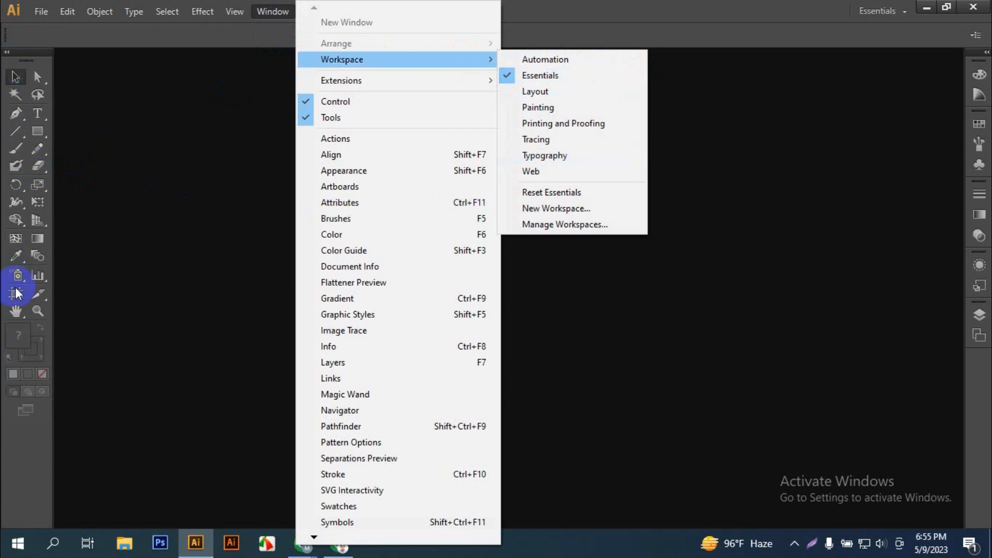
click(361, 118)
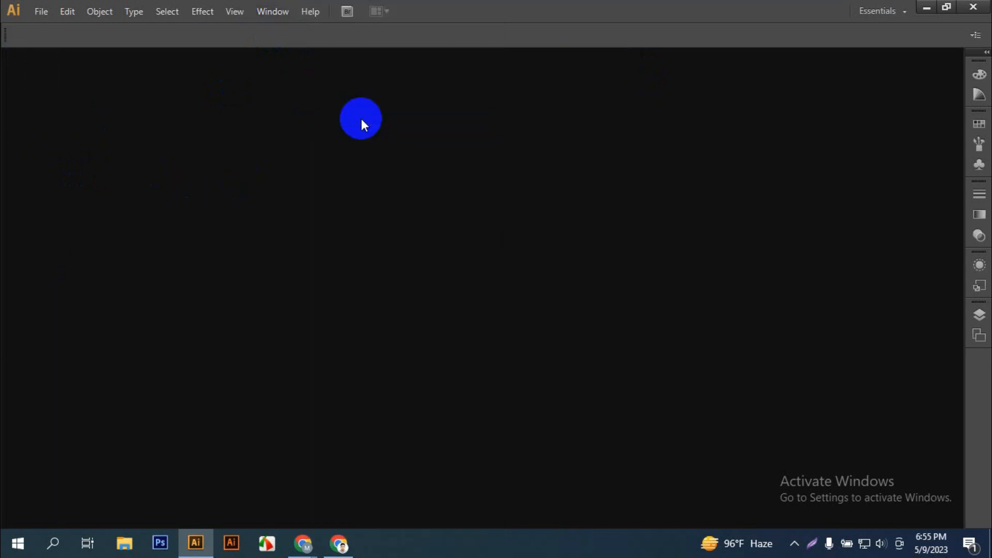
click(272, 11)
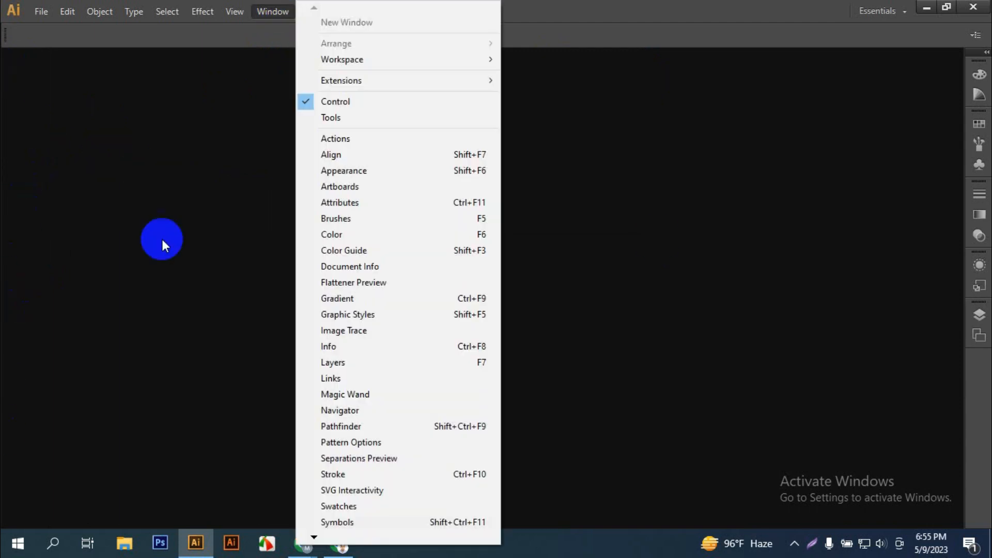
click(162, 243)
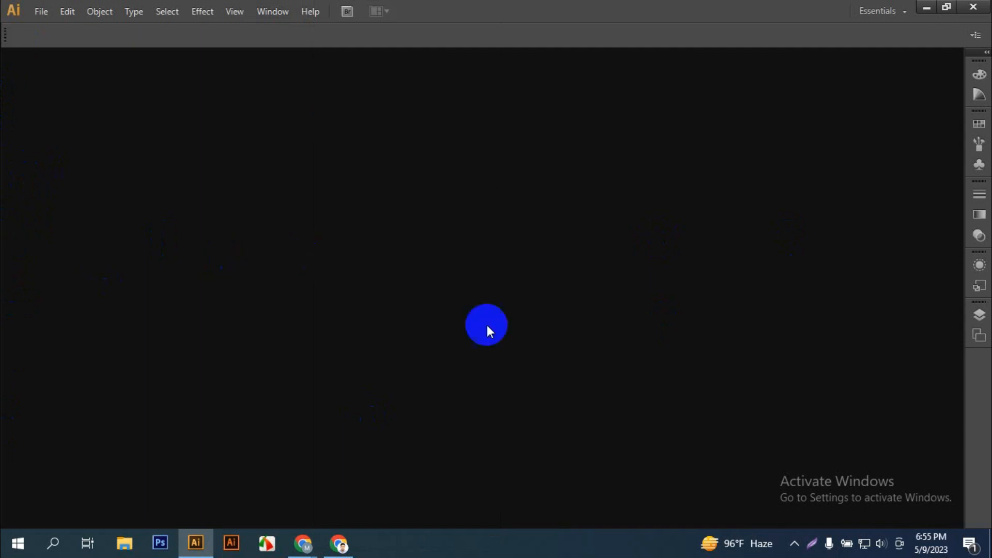
click(262, 12)
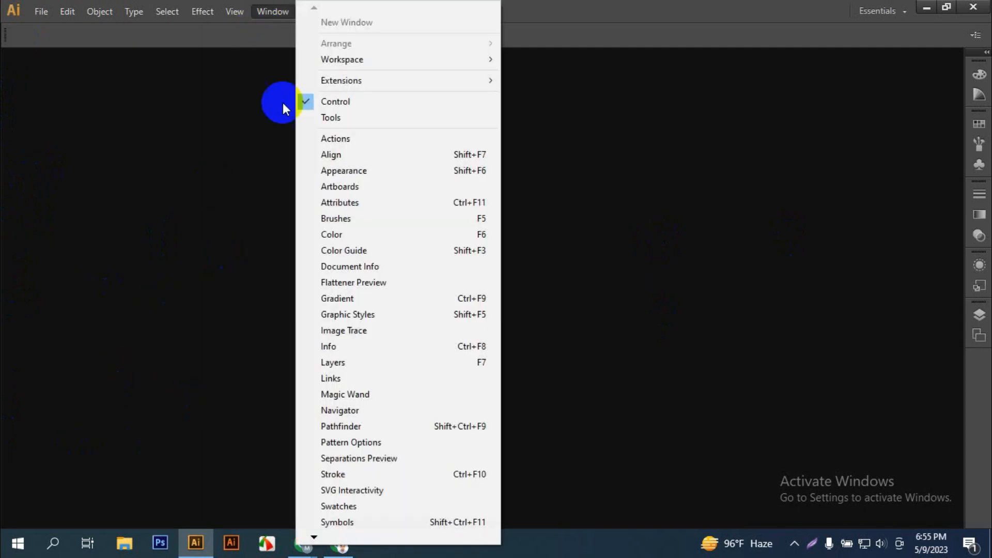
click(350, 119)
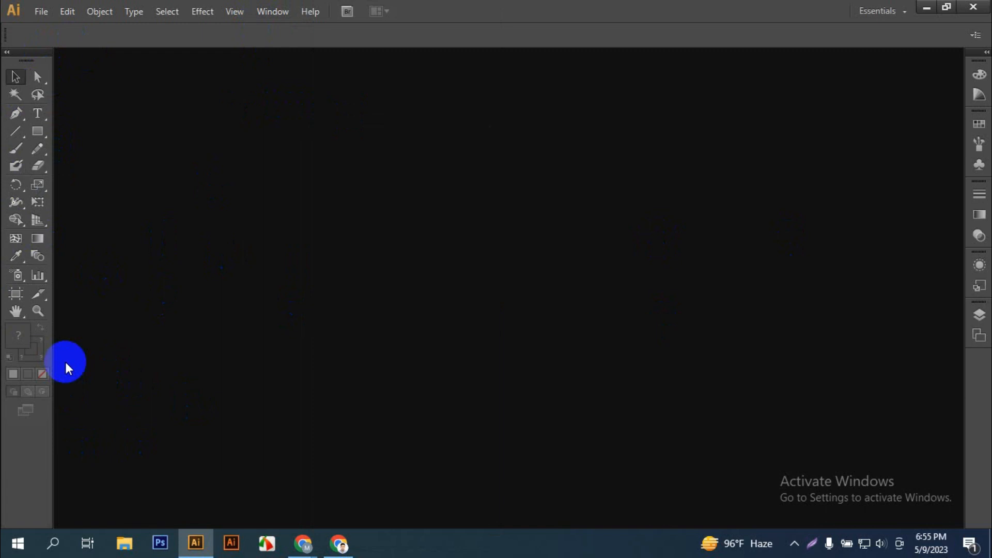
Step: Create a new Letter-size CMYK document, 8.5 by 11 in, with 0.125 in bleed on all sides
key(ctrl+n)
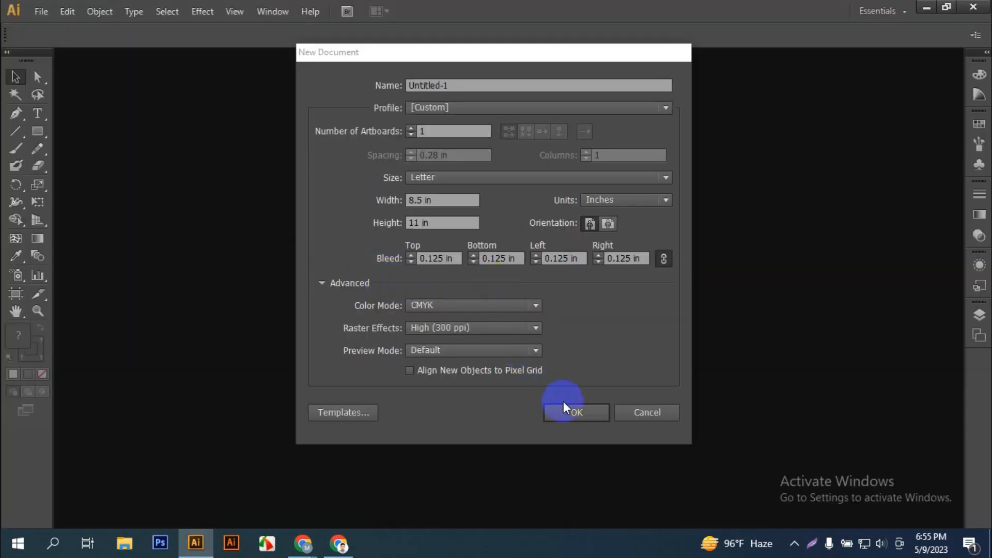
click(576, 416)
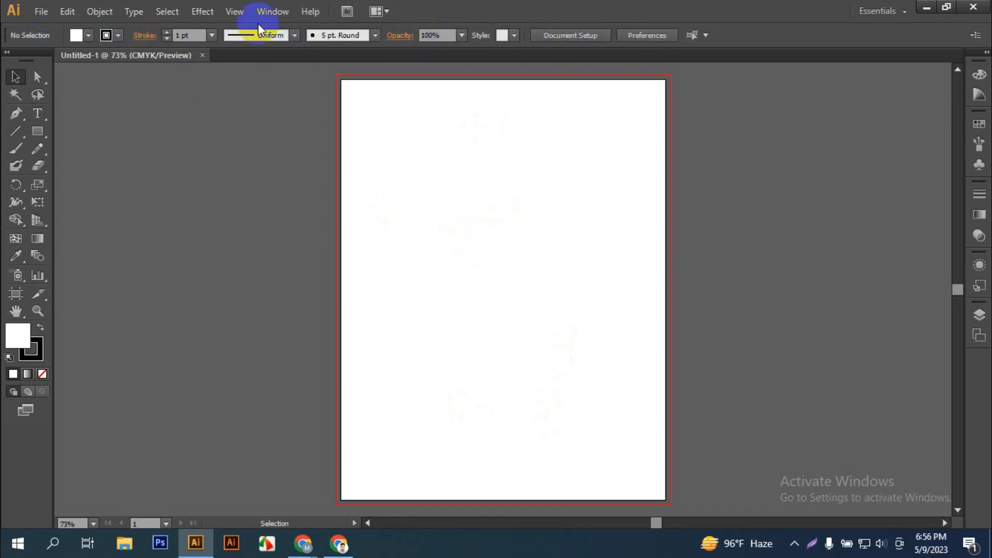
Step: Hide the Control bar above the document and show it again
click(286, 12)
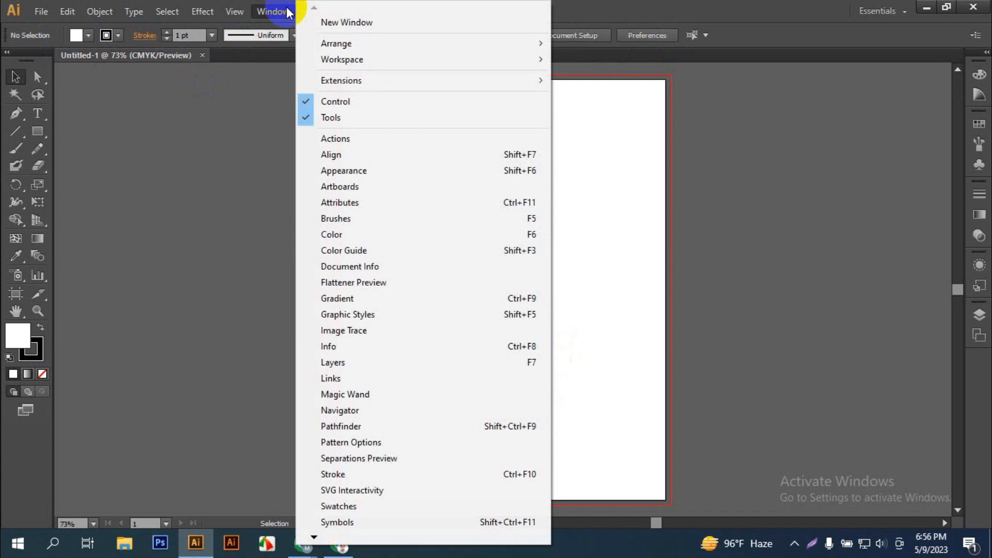
click(349, 99)
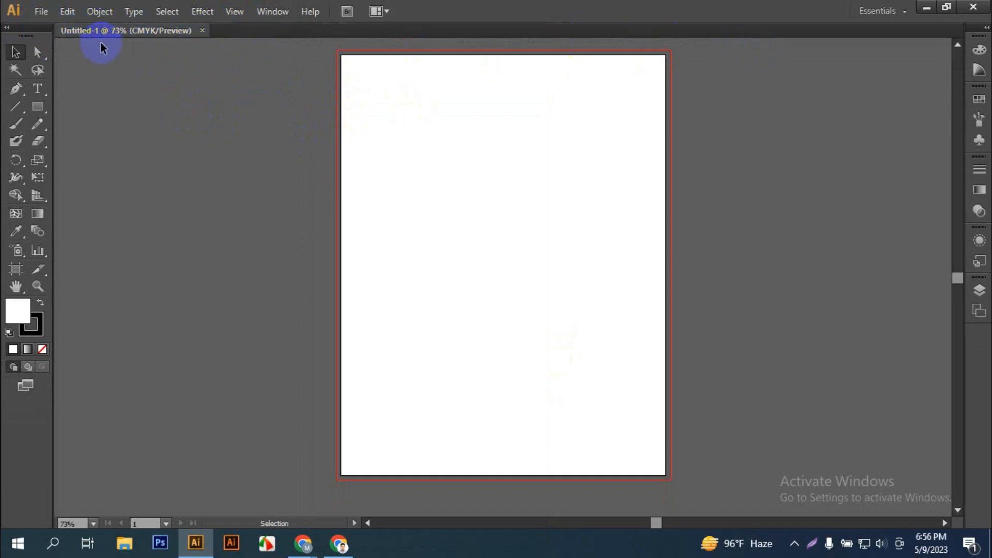
click(269, 11)
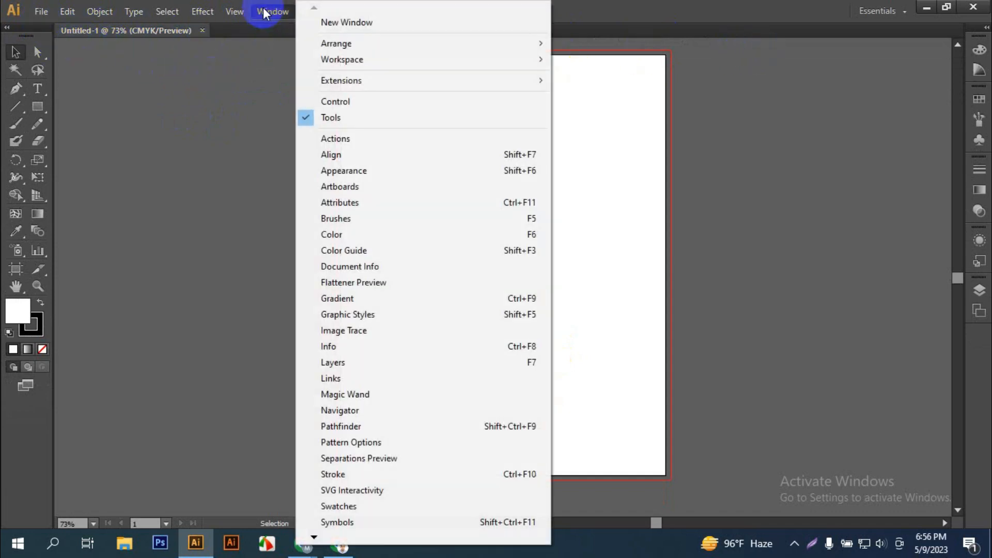
click(346, 103)
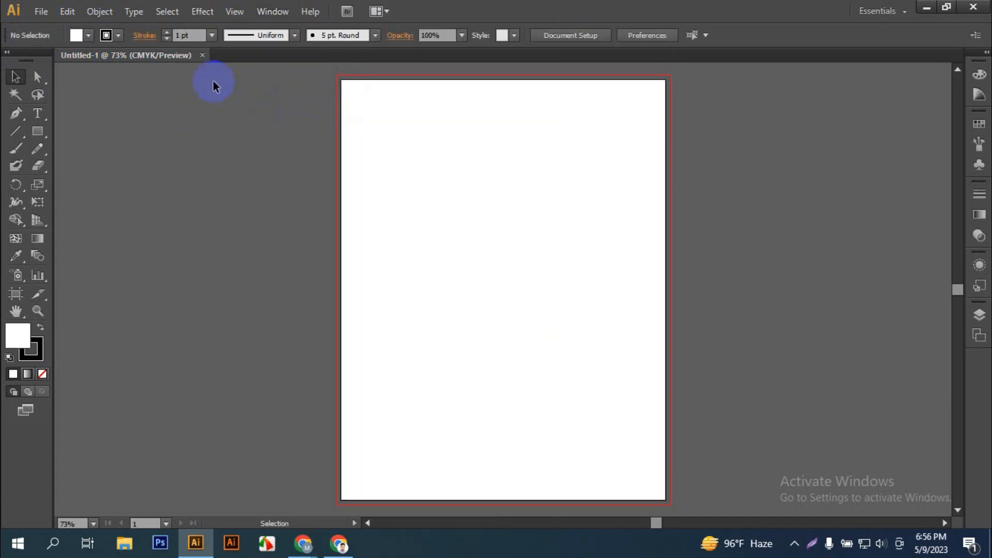
Step: Close the Untitled-1 document and create another blank one with the preset document settings
click(201, 55)
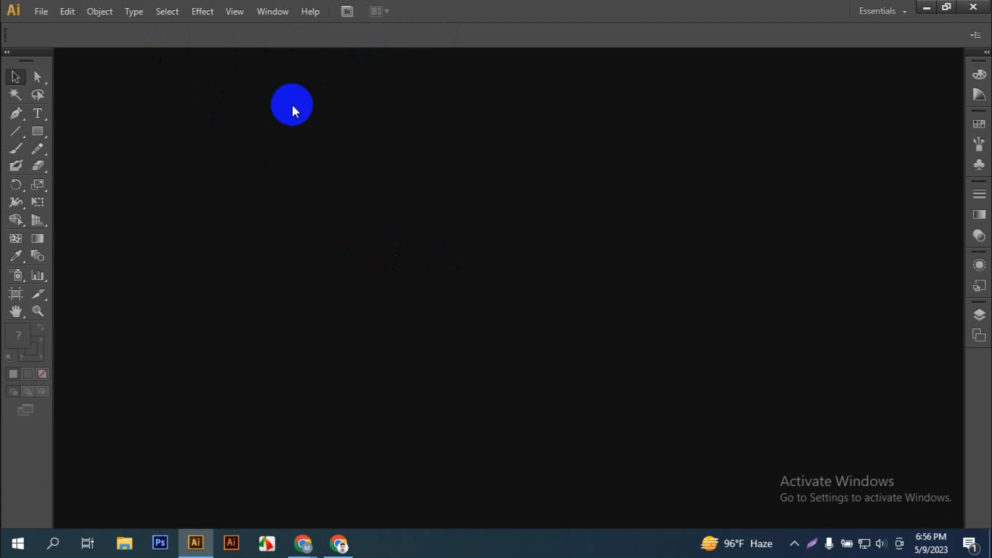
click(41, 12)
click(47, 28)
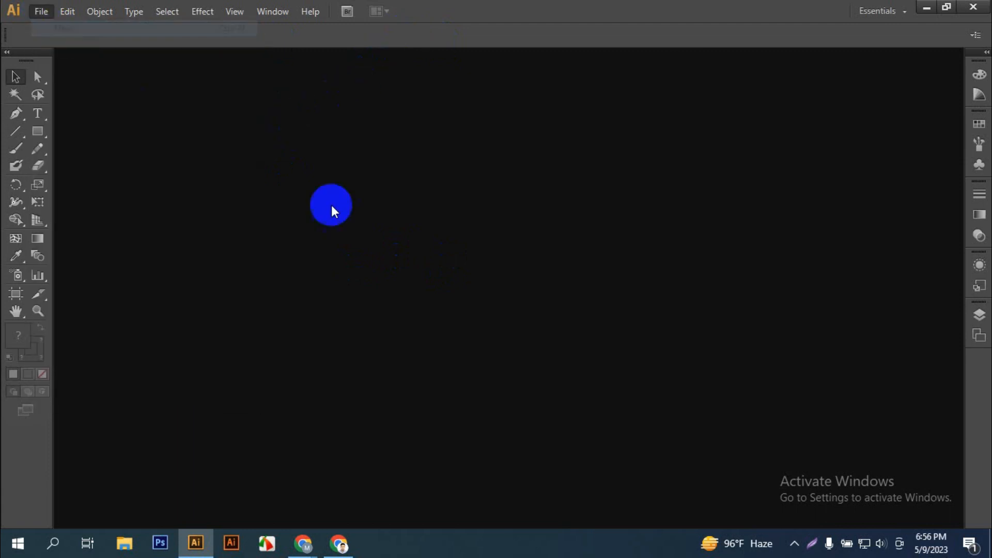
click(566, 414)
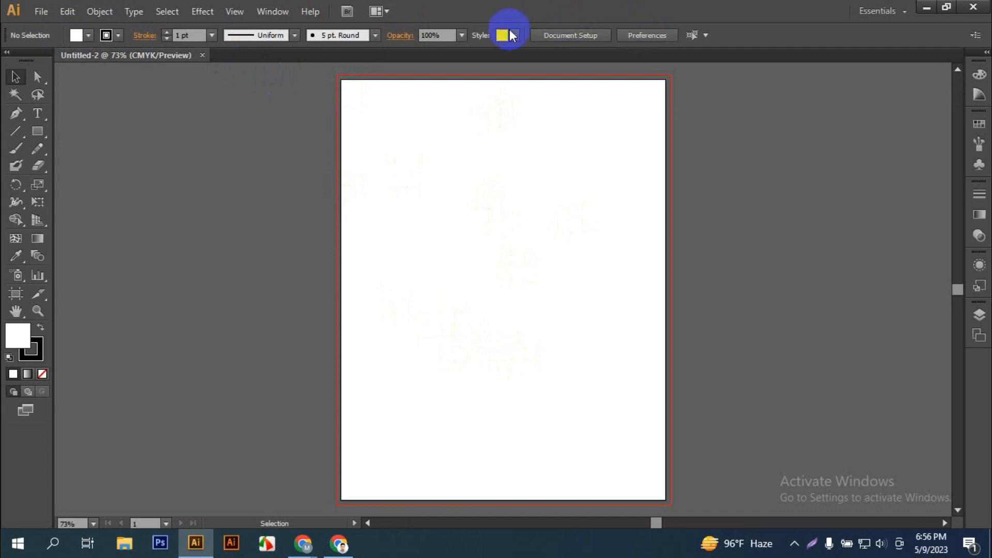
Step: Switch the Control bar off and back on in Untitled-2, and close that document
click(275, 7)
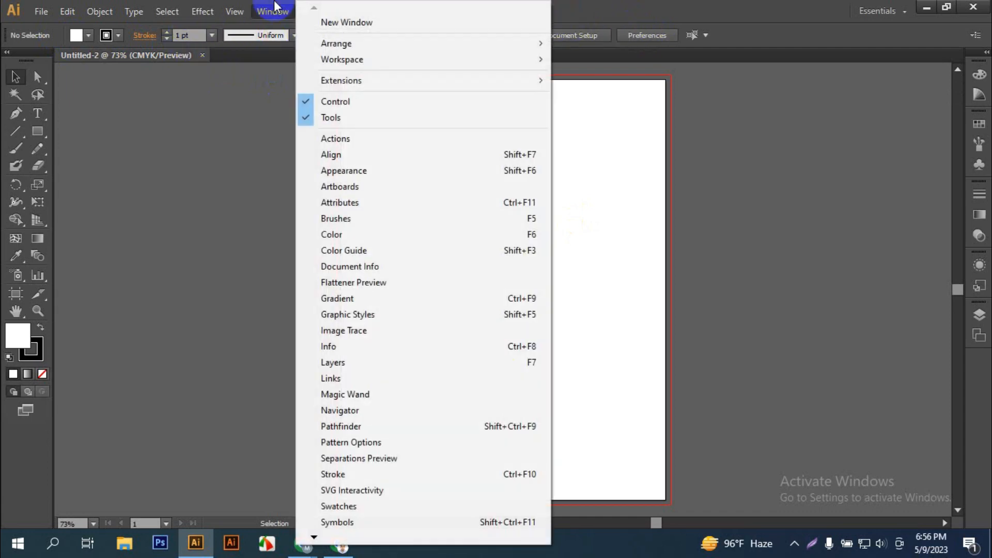
click(354, 100)
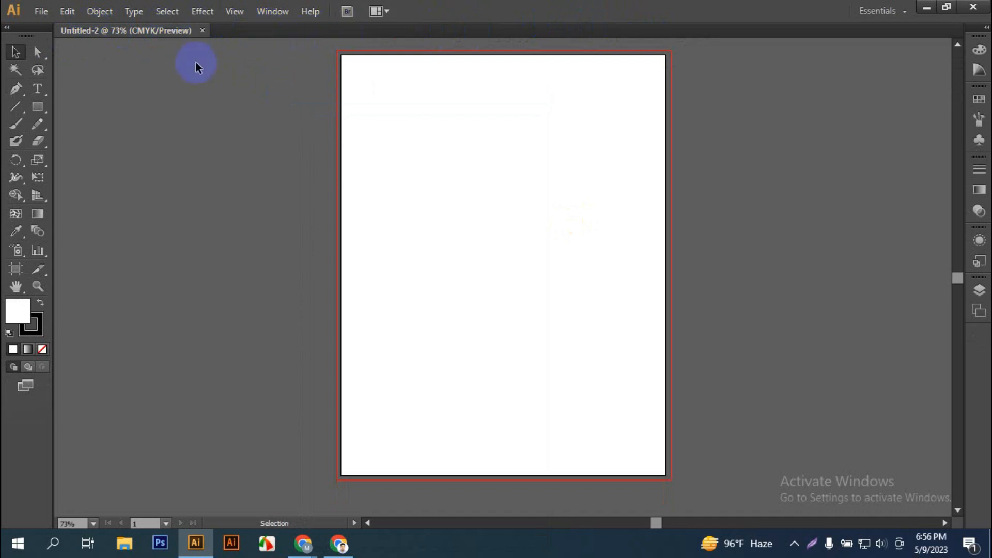
click(273, 11)
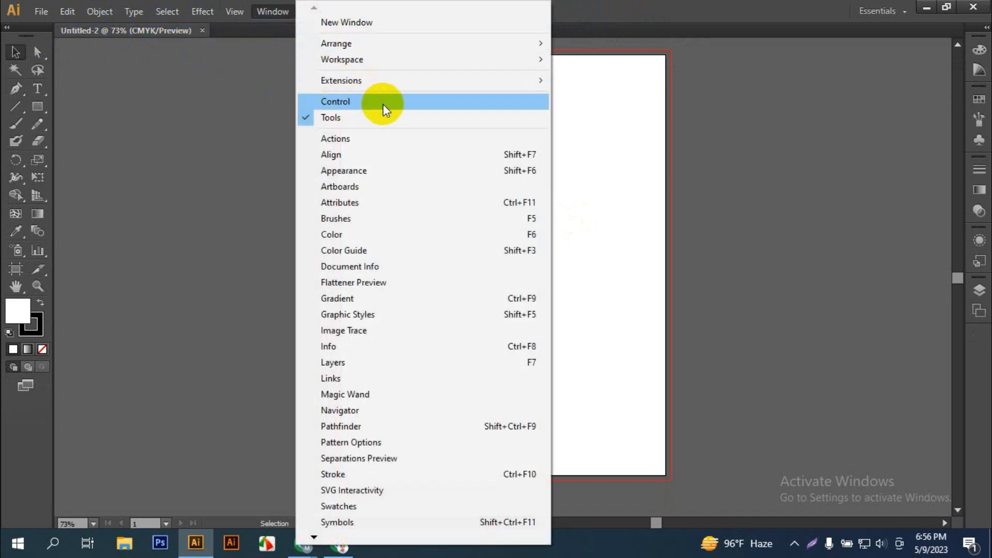
click(346, 104)
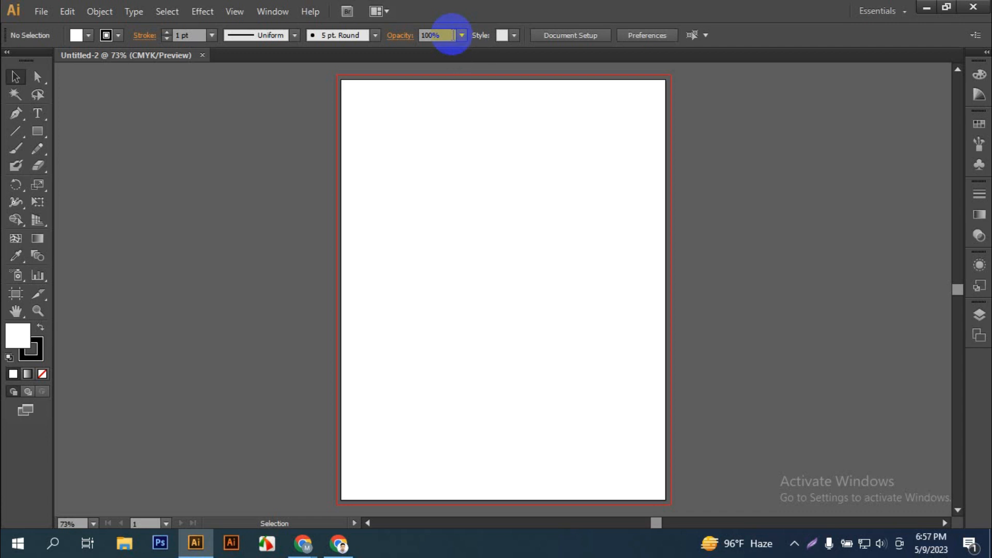
click(203, 54)
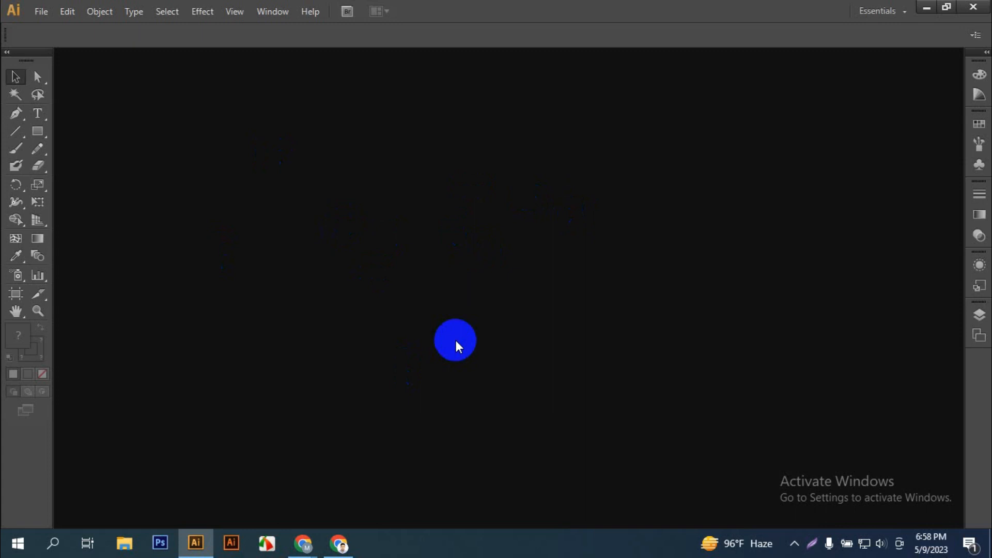
click(238, 23)
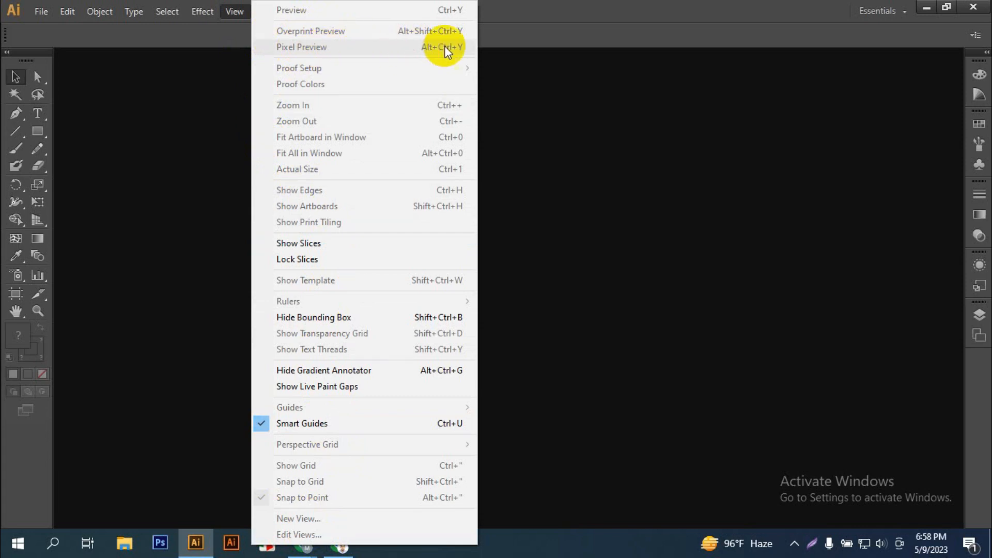
click(557, 6)
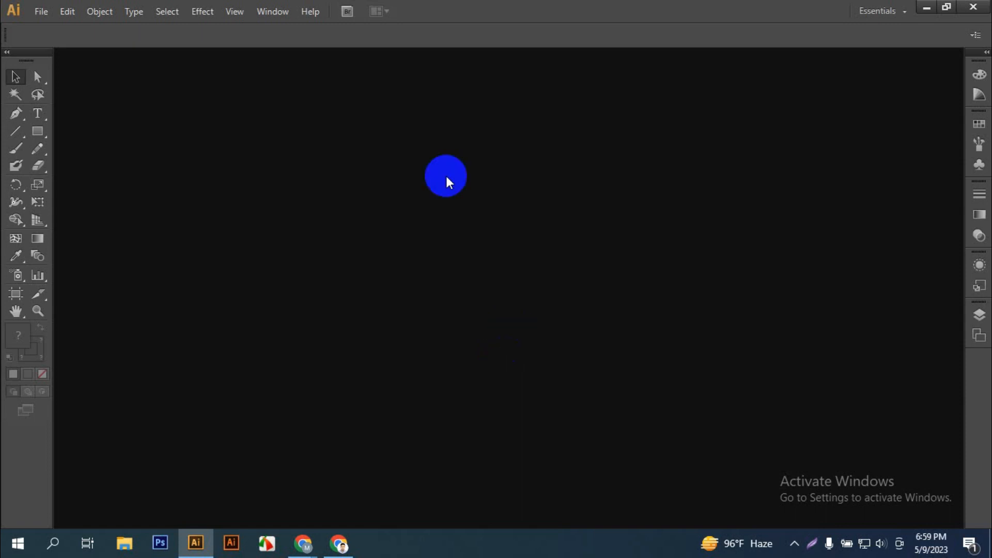
Step: Start setting up a new document and choose the Print profile for it
click(40, 11)
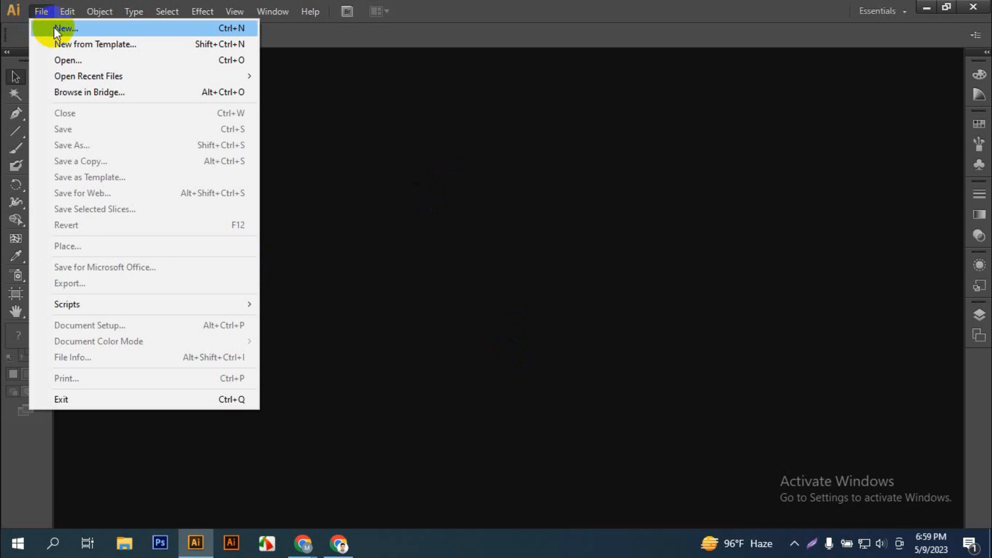
click(54, 28)
drag(451, 57, 456, 36)
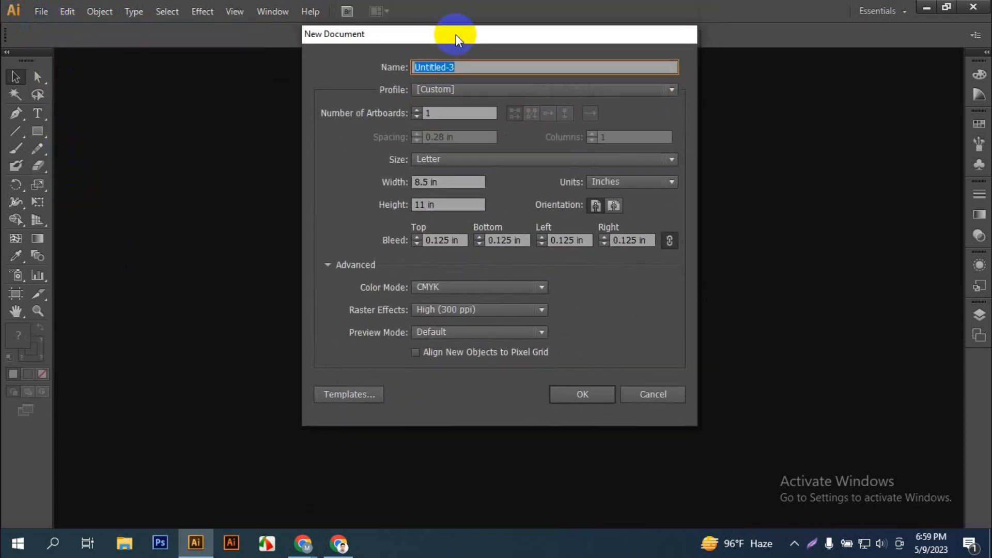
drag(481, 67, 446, 67)
click(450, 89)
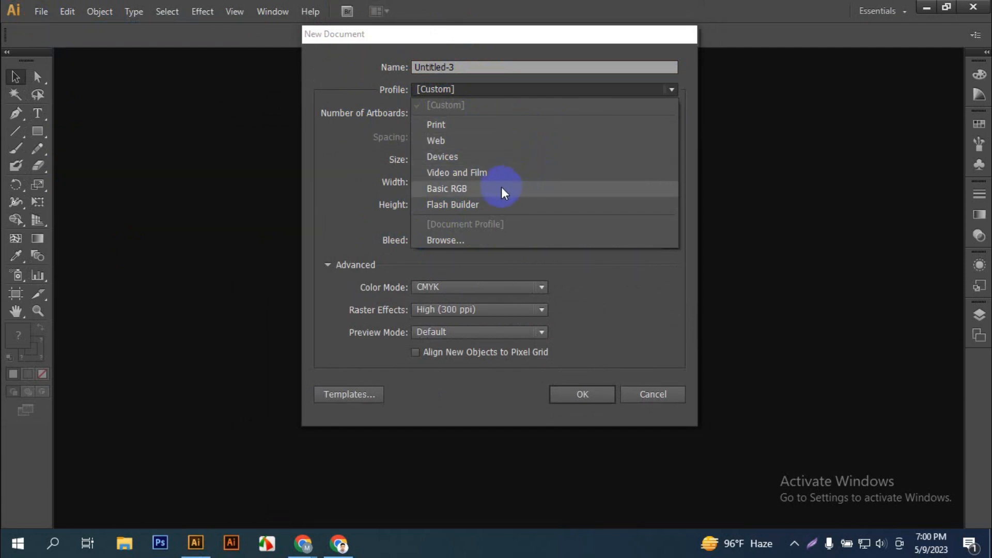
click(575, 63)
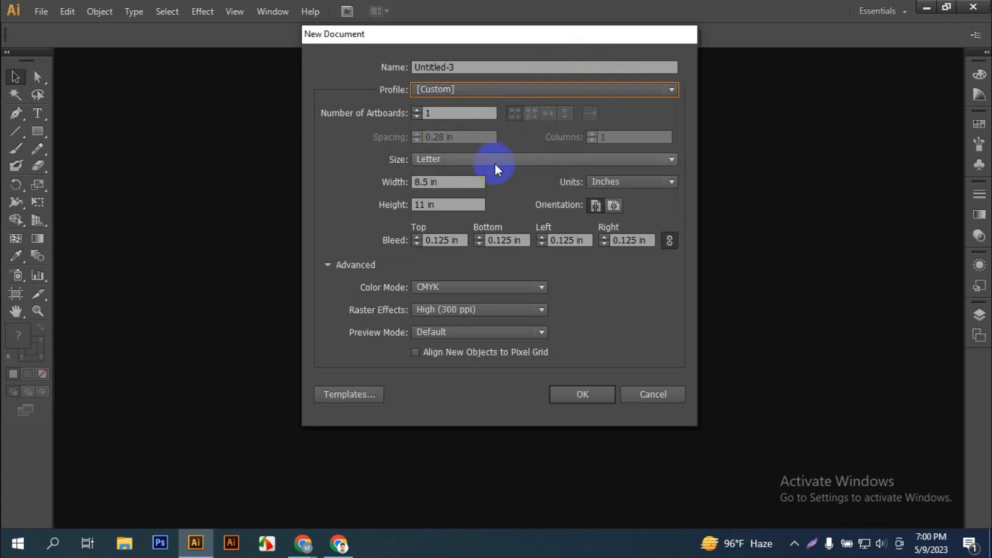
click(479, 89)
click(455, 123)
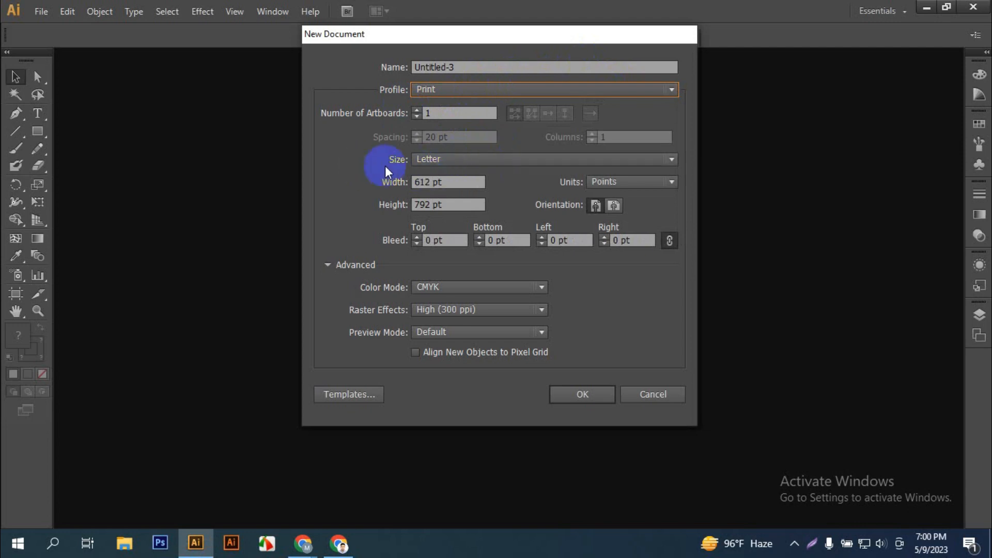
Step: Check the available page sizes, keep Letter and one artboard, and create the Print document
click(459, 158)
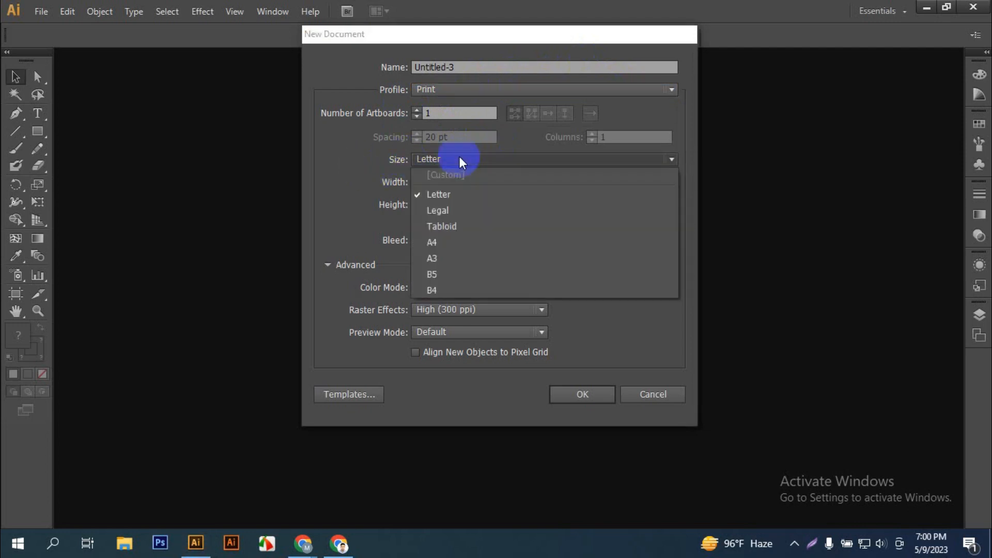
click(469, 158)
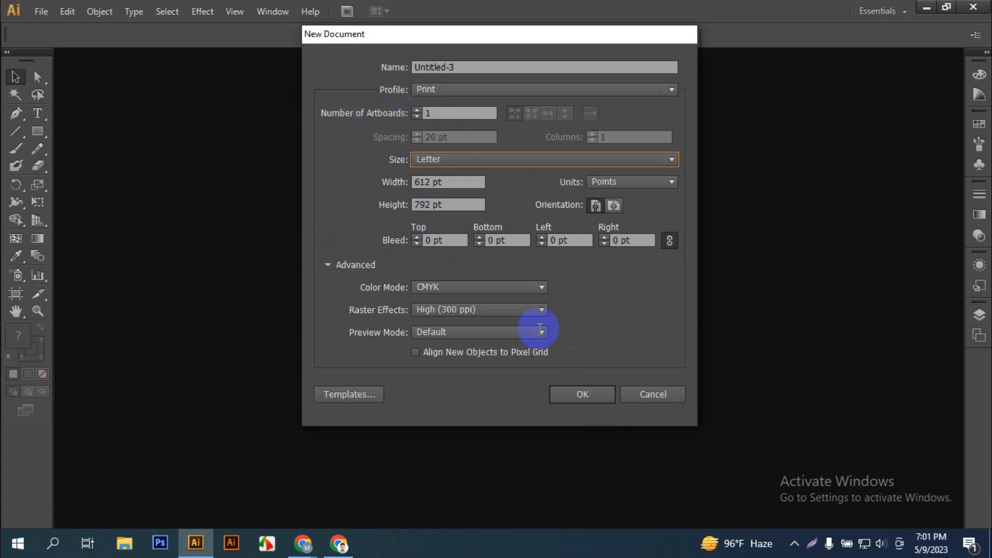
click(432, 110)
drag(431, 110, 418, 113)
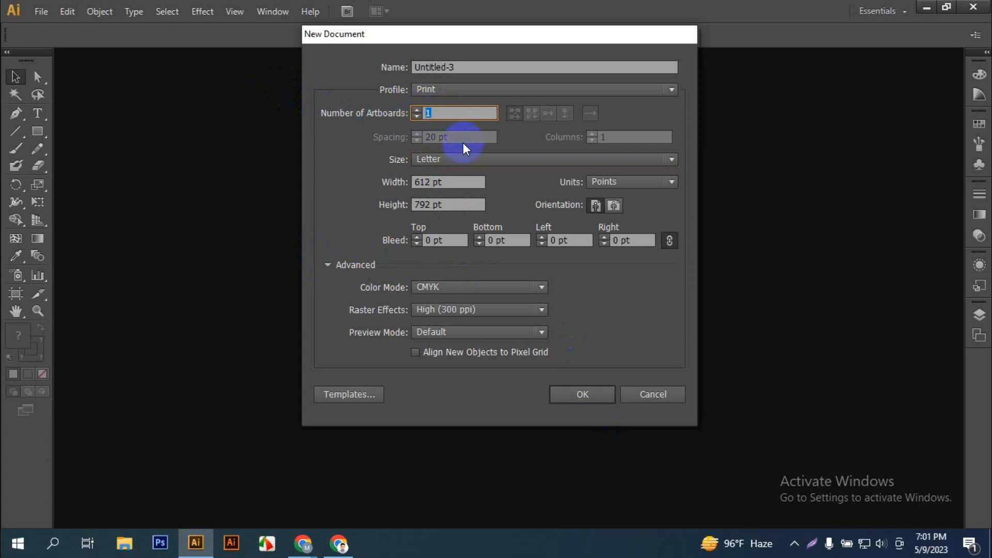
click(583, 394)
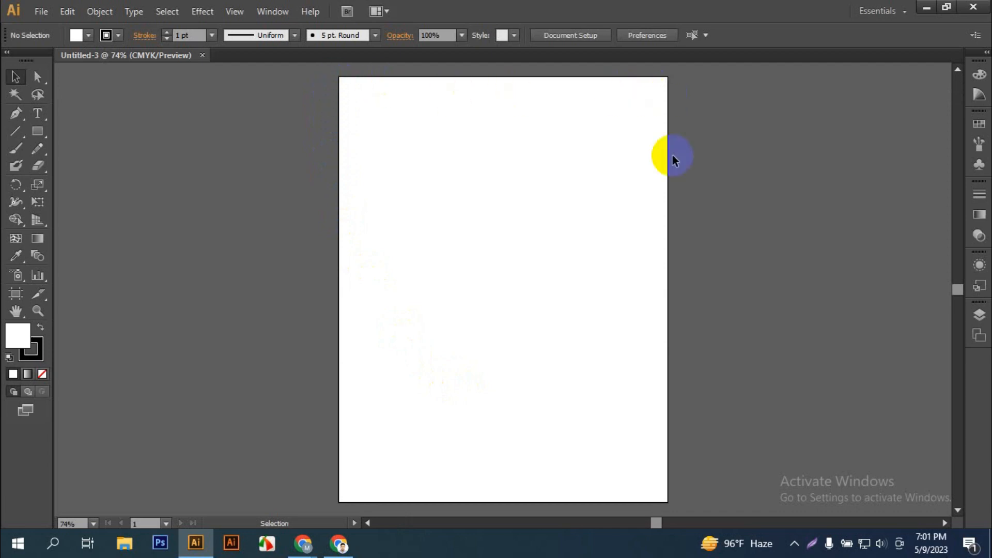
scroll(620, 439, down, 1)
scroll(568, 423, up, 2)
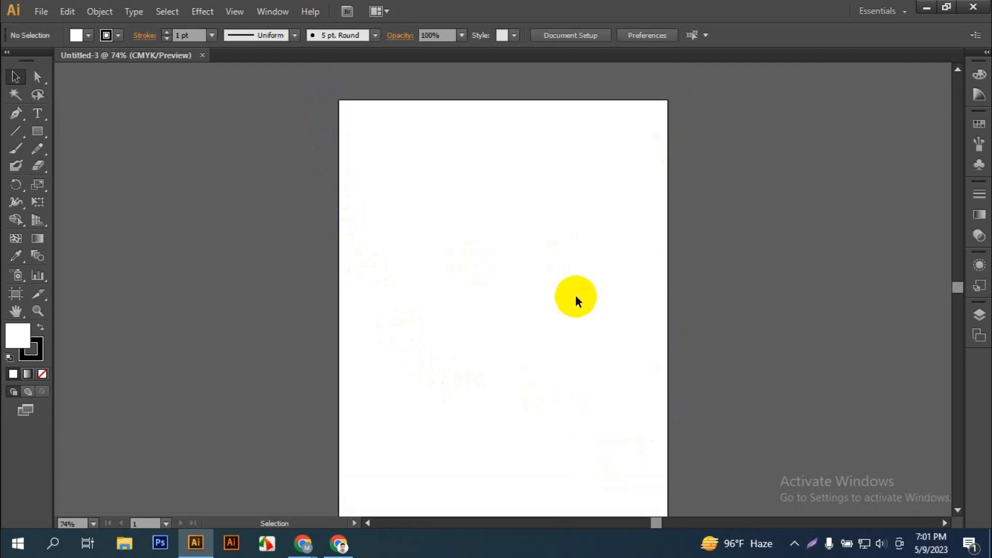
scroll(568, 295, down, 2)
scroll(563, 295, up, 1)
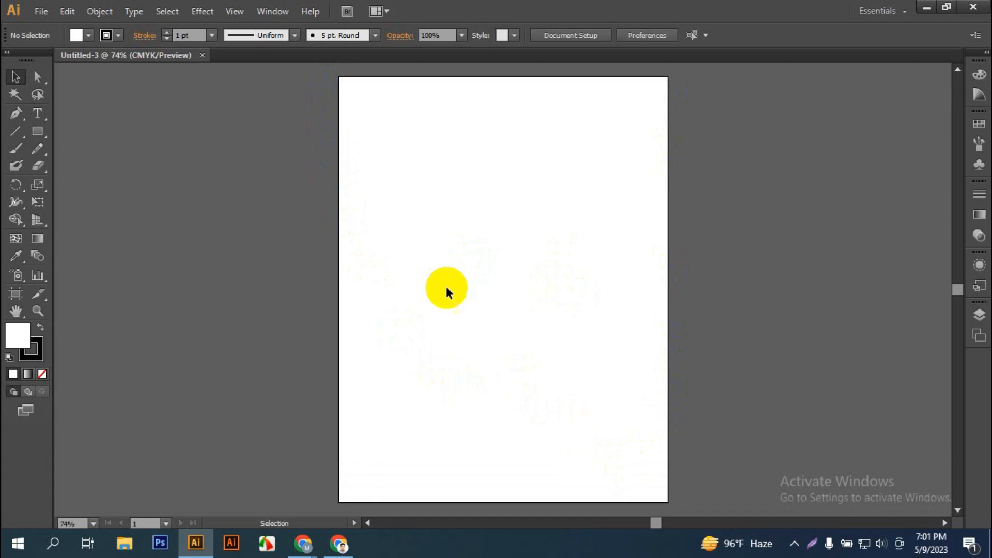
Step: Create another Letter document with 2 artboards laid out in a grid by row, and activate its second artboard
click(41, 10)
click(58, 29)
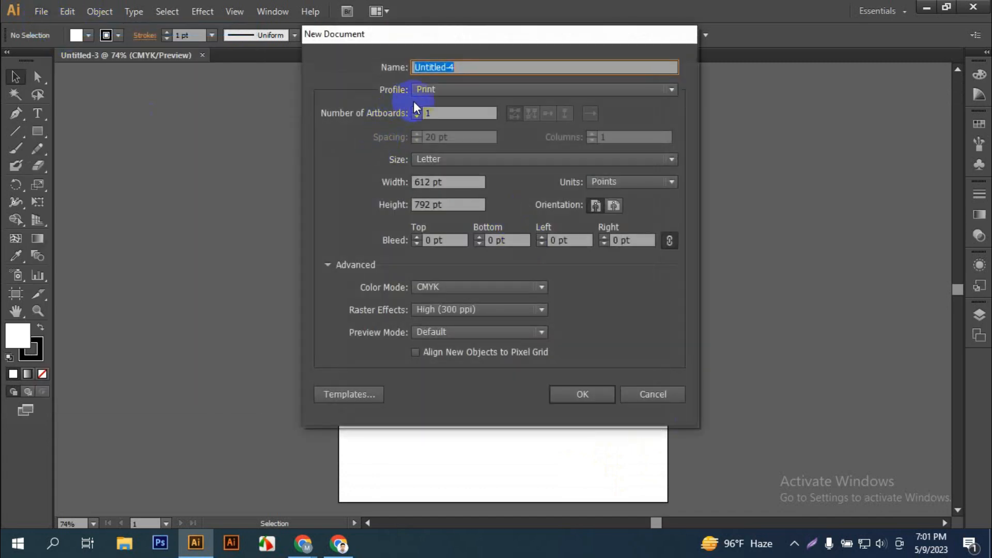
click(417, 109)
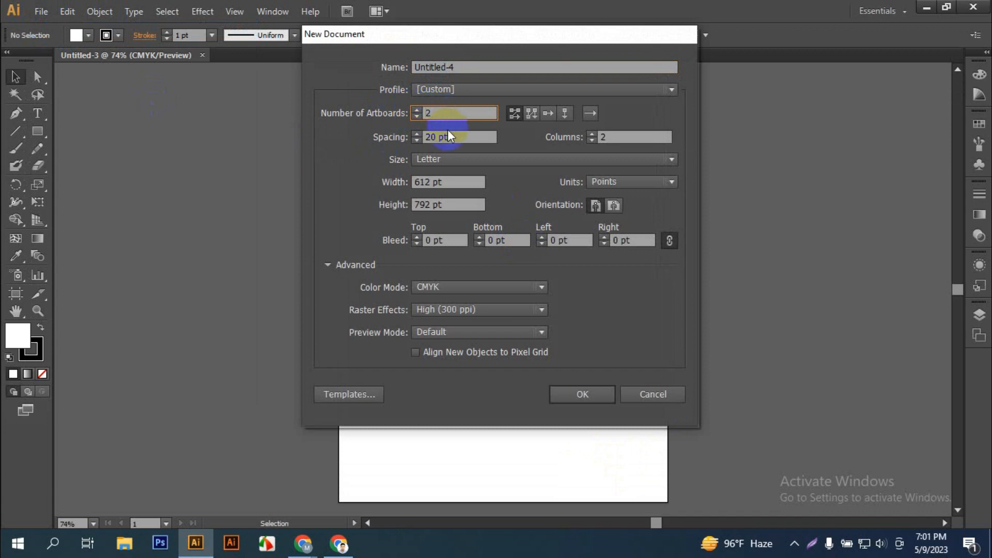
click(416, 117)
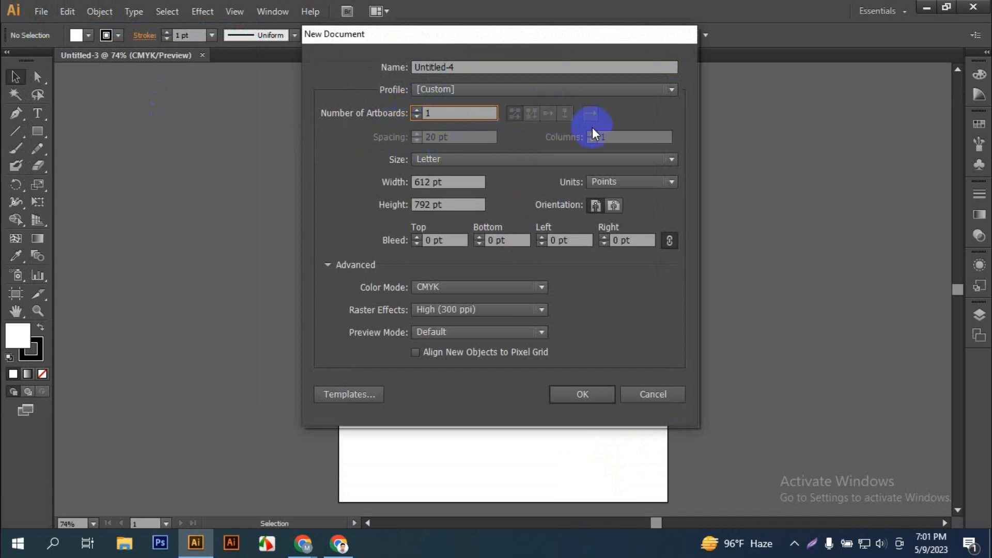
click(417, 110)
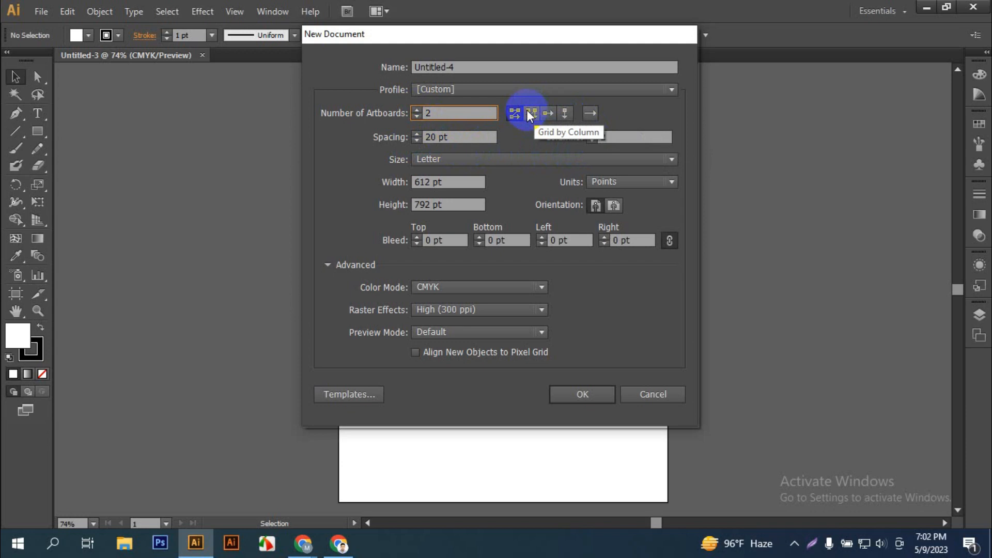
click(584, 395)
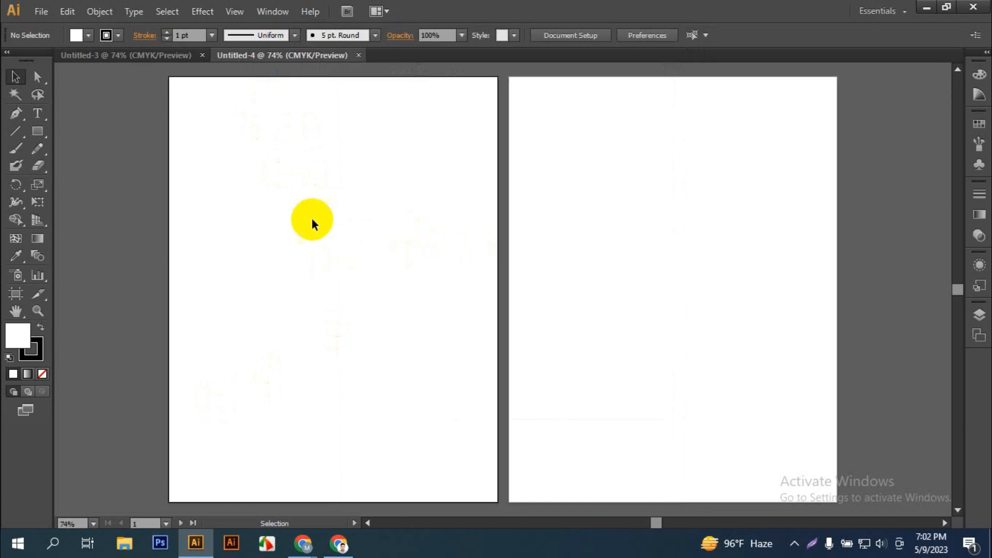
click(554, 215)
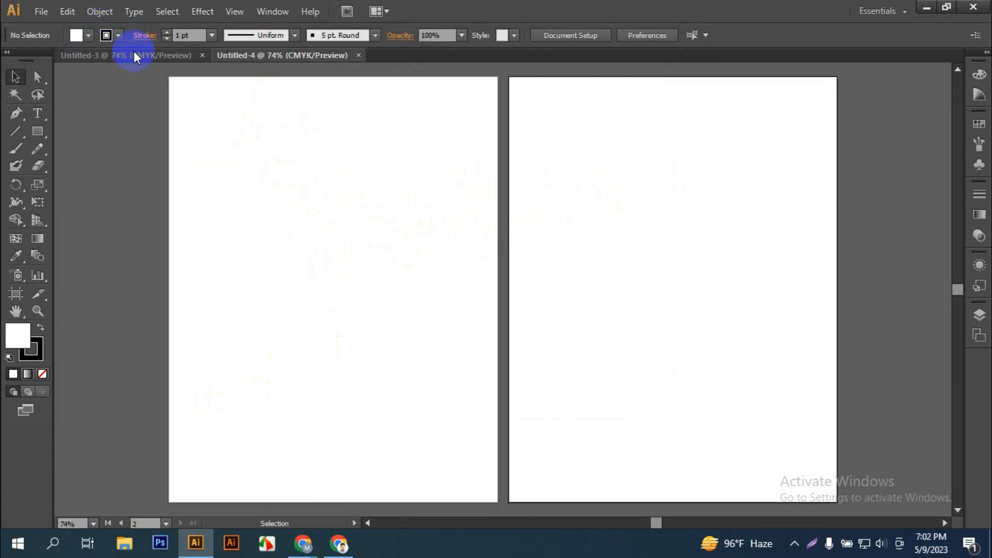
Step: Create a new Letter document with 10 artboards, keeping the 20 pt spacing and the grid-by-row layout
click(41, 11)
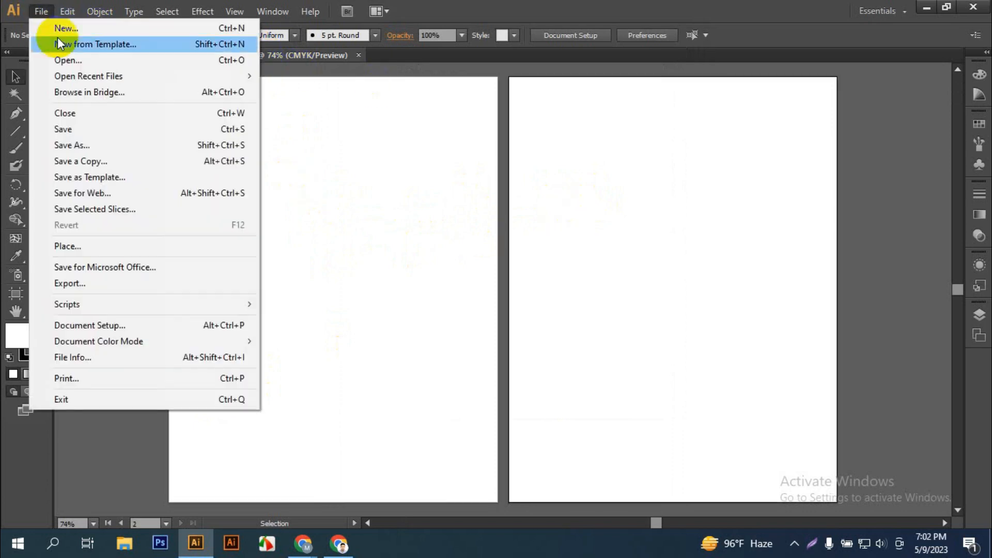
click(76, 32)
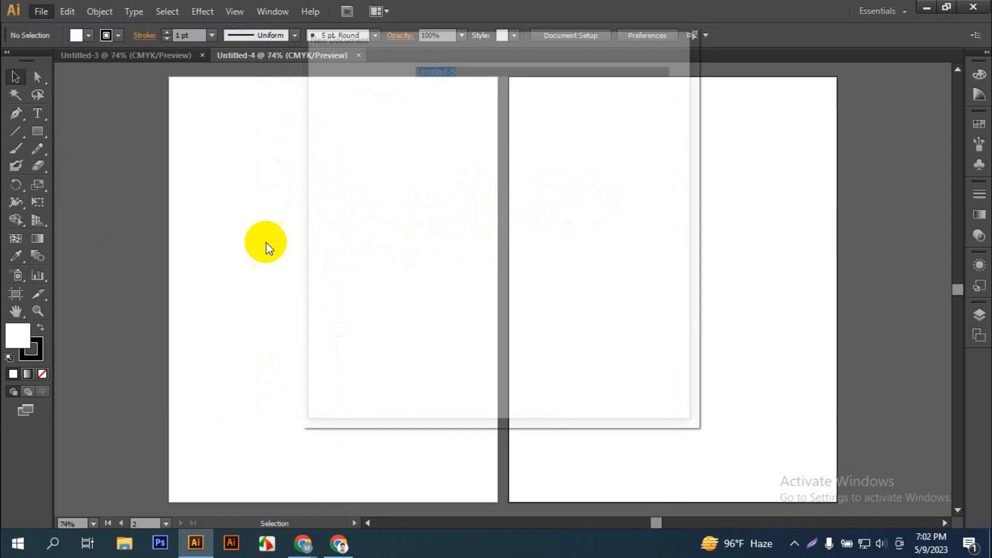
double_click(454, 111)
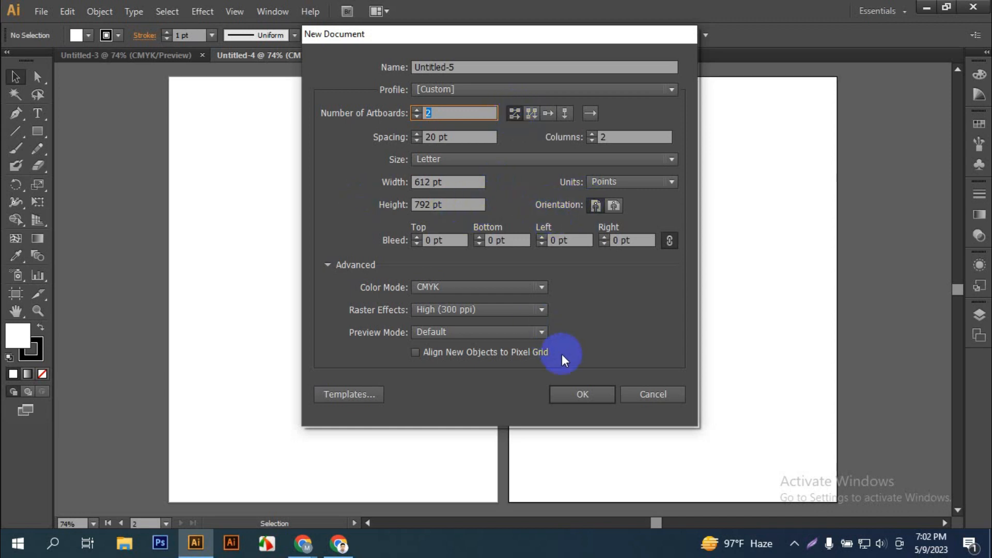
click(417, 109)
click(416, 110)
click(417, 109)
text(10)
click(595, 396)
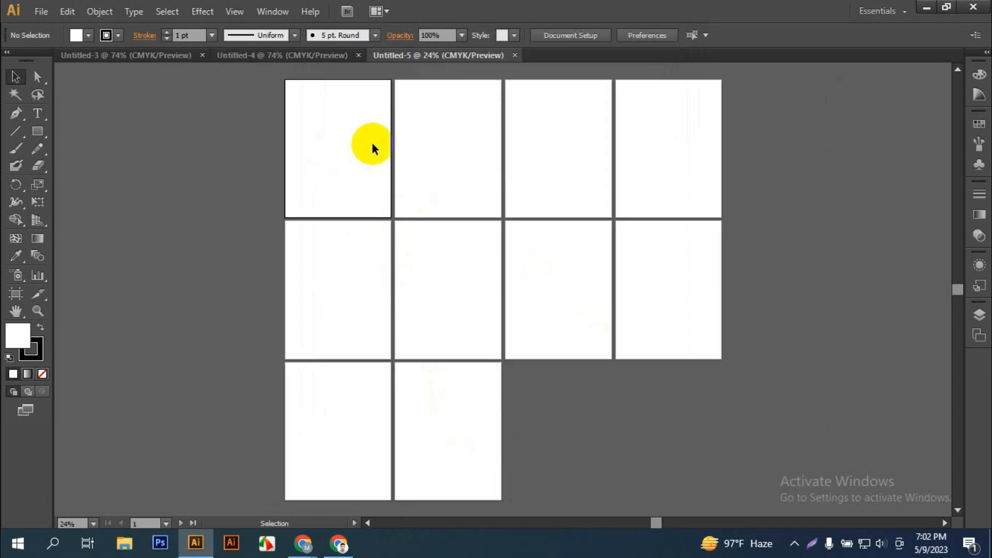
Step: Go through the ten artboards of Untitled-5 row by row, activating each in order, and repeat the round
click(455, 132)
click(550, 135)
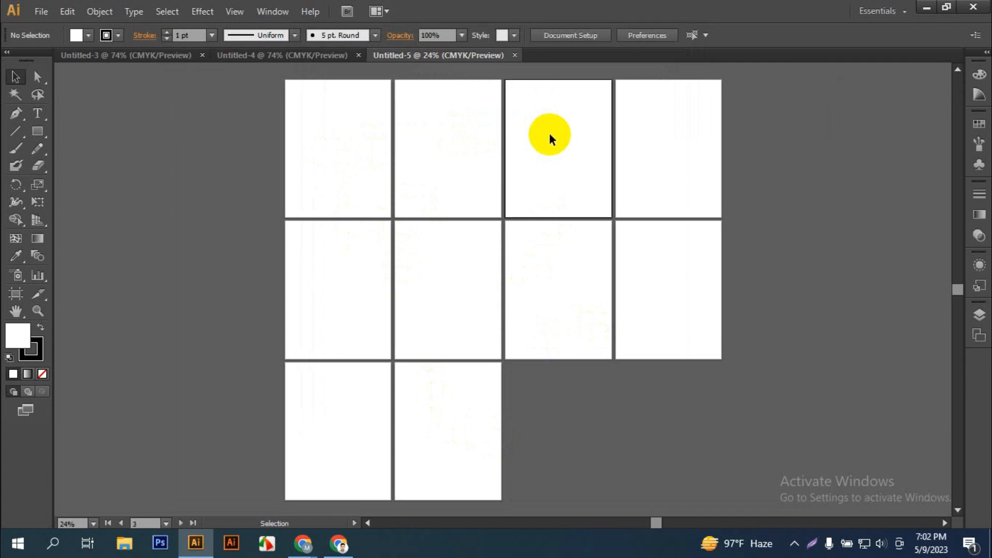
click(641, 134)
click(362, 297)
click(455, 284)
click(576, 283)
click(671, 282)
click(319, 414)
click(450, 406)
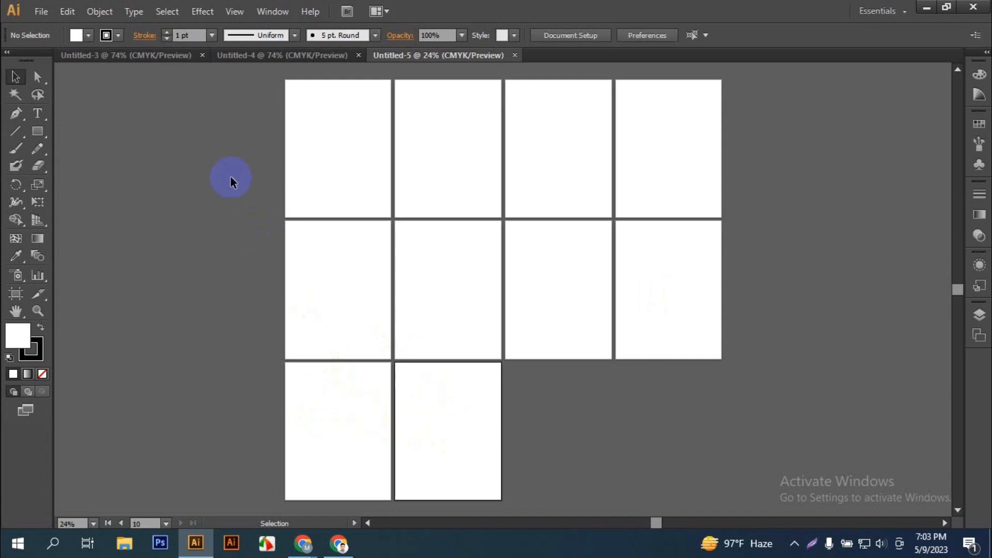
click(351, 153)
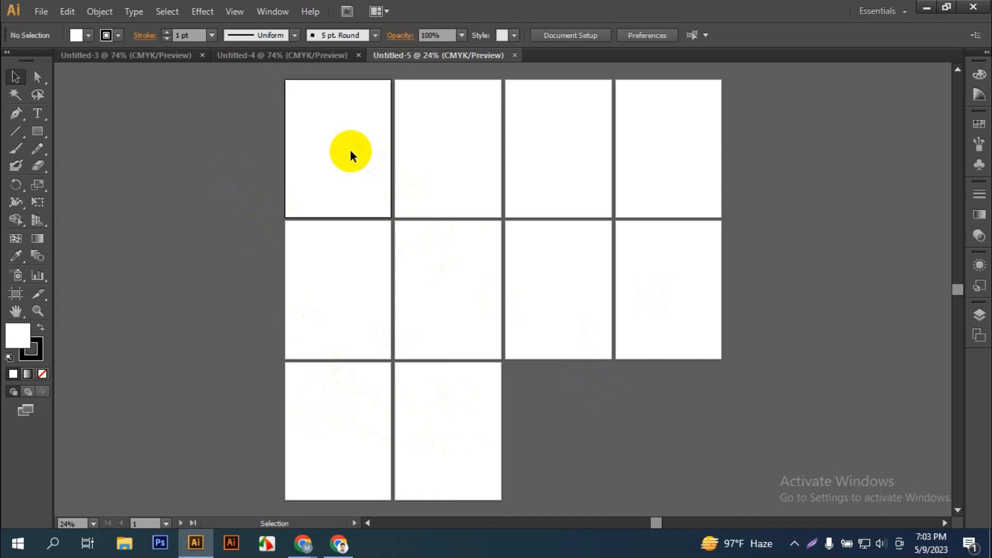
click(432, 149)
click(594, 151)
click(663, 160)
click(361, 294)
click(480, 279)
click(568, 277)
click(654, 291)
click(317, 422)
click(432, 425)
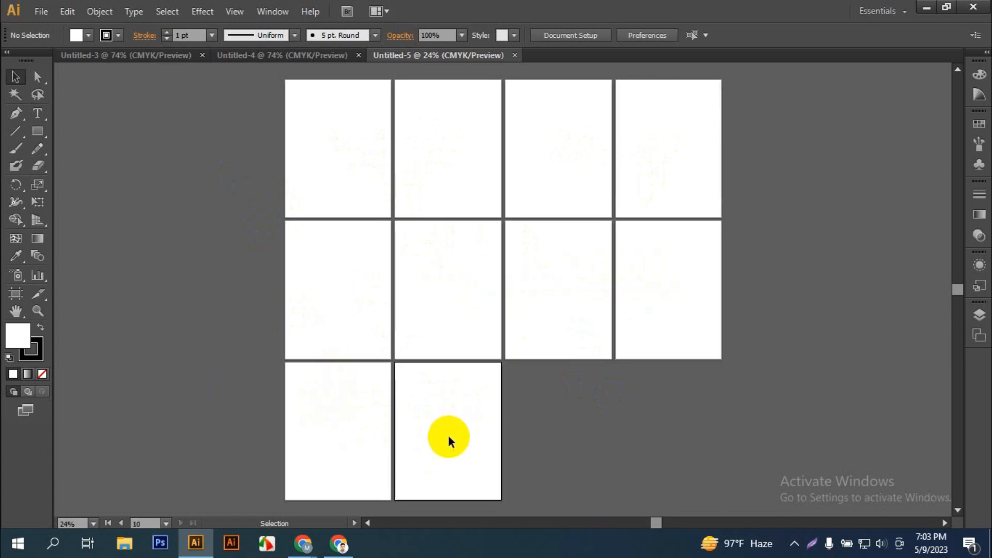
drag(225, 103, 734, 374)
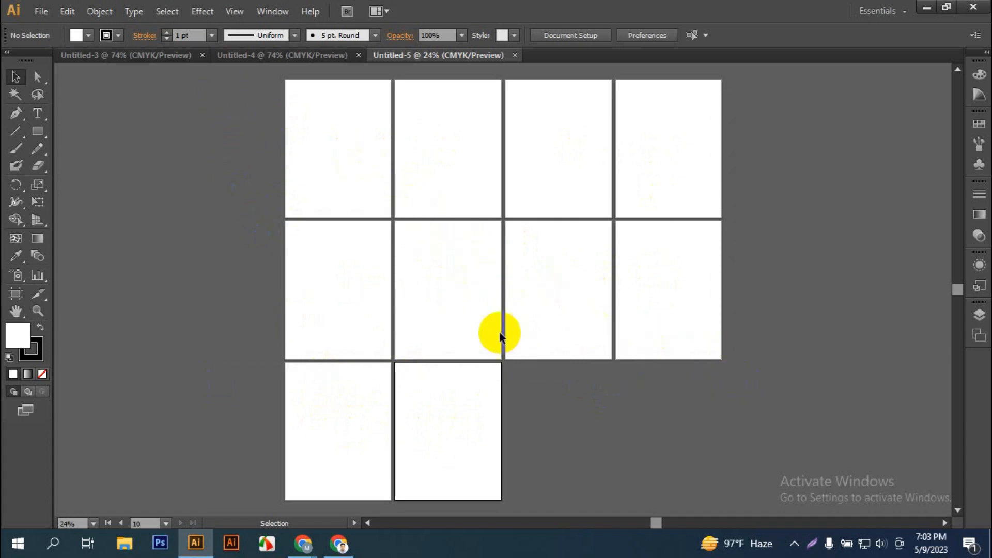
Step: Fit the first artboard of Untitled-5 in the window, look across its neighbours, and return to the first one
click(318, 129)
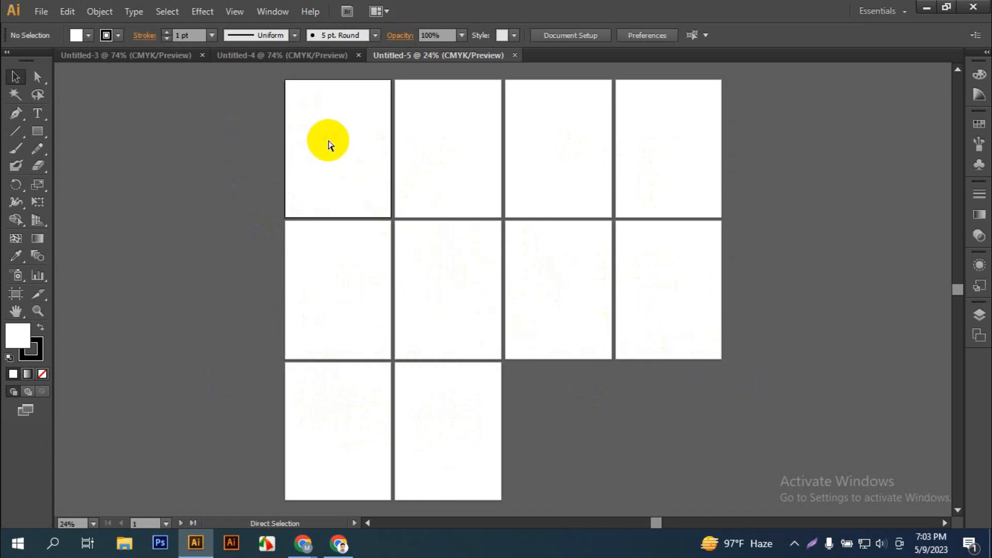
key(ctrl+0)
drag(798, 264, 572, 239)
drag(665, 334, 512, 423)
drag(721, 323, 525, 377)
drag(658, 409, 563, 360)
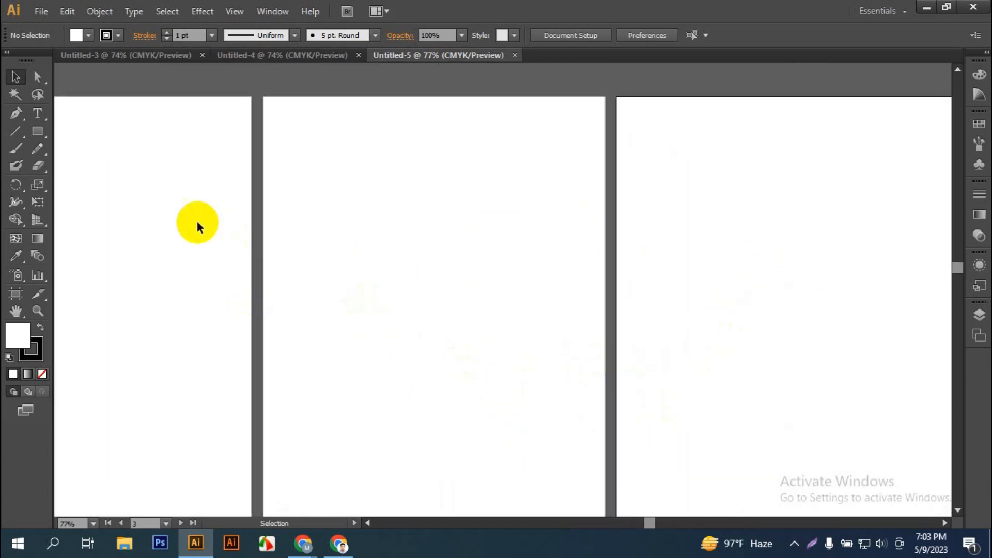
drag(534, 250, 542, 226)
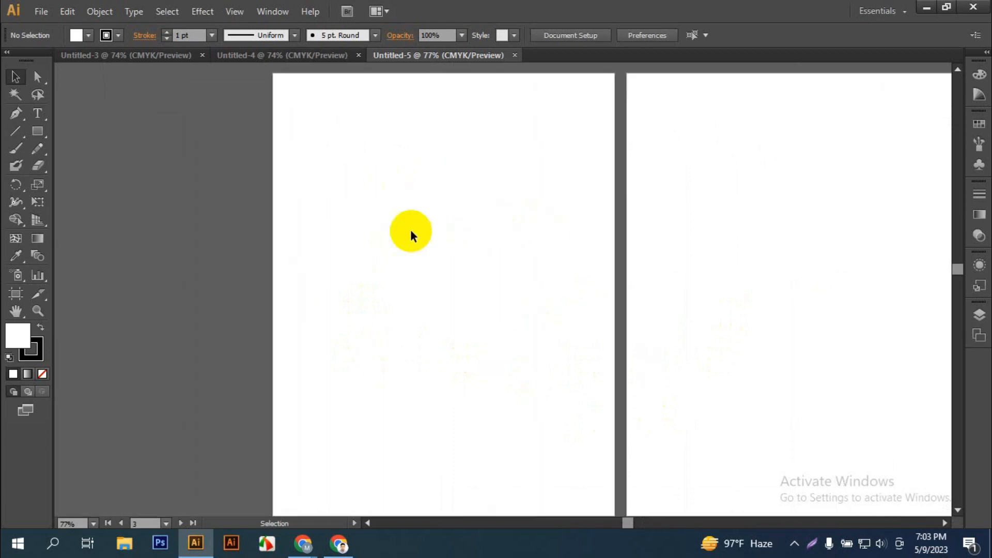
click(445, 226)
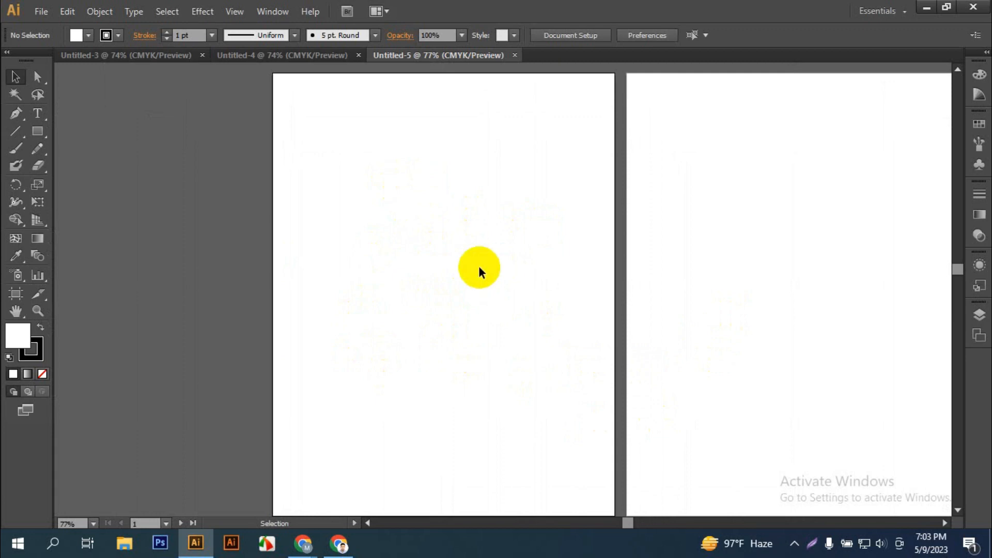
Step: Close all open documents and create a new one with 10 Letter artboards in a Grid by Column layout with 4 rows
right_click(293, 55)
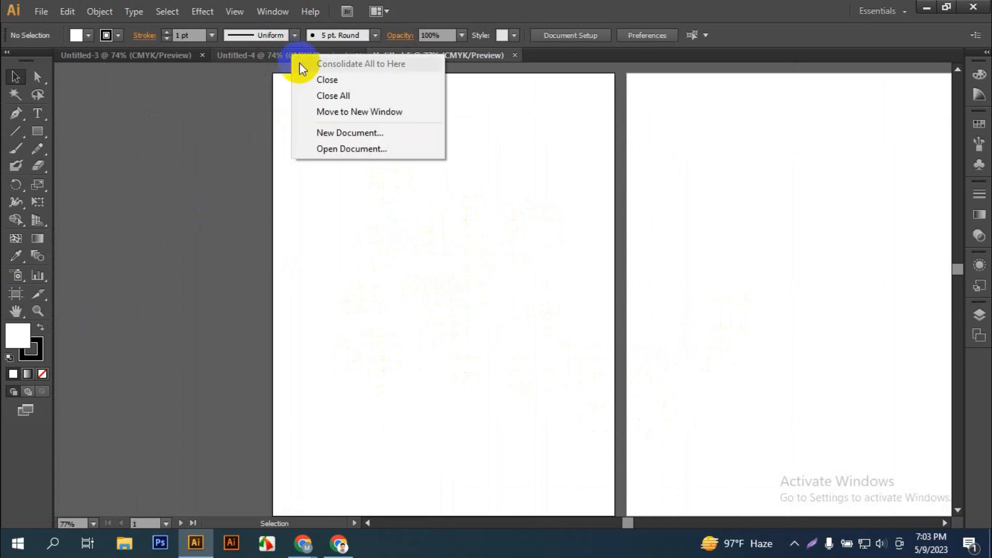
click(330, 95)
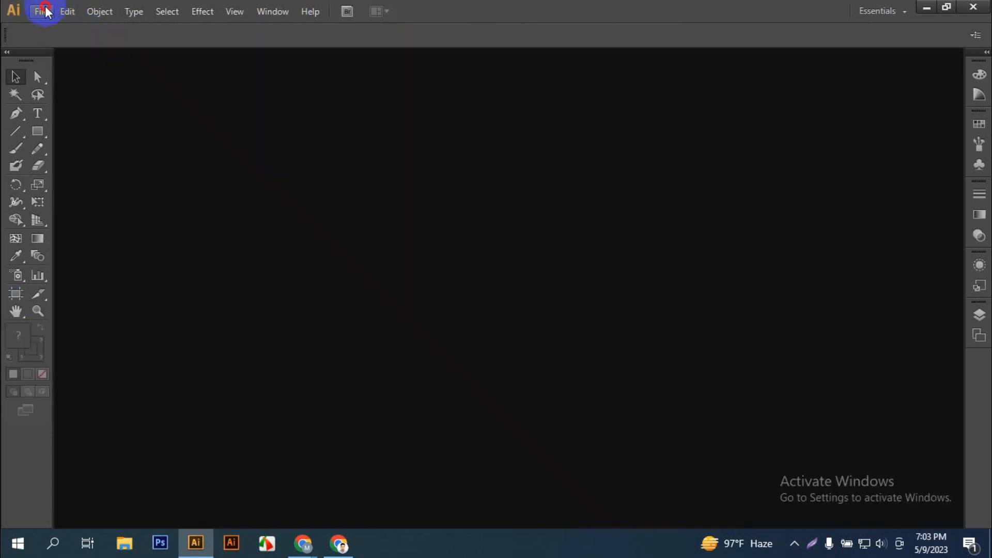
click(45, 11)
click(67, 33)
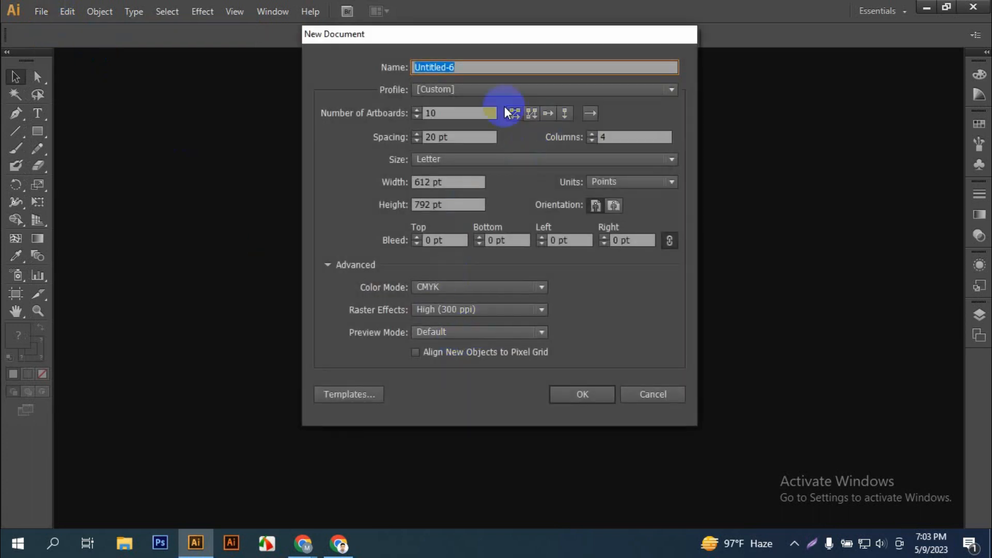
click(531, 113)
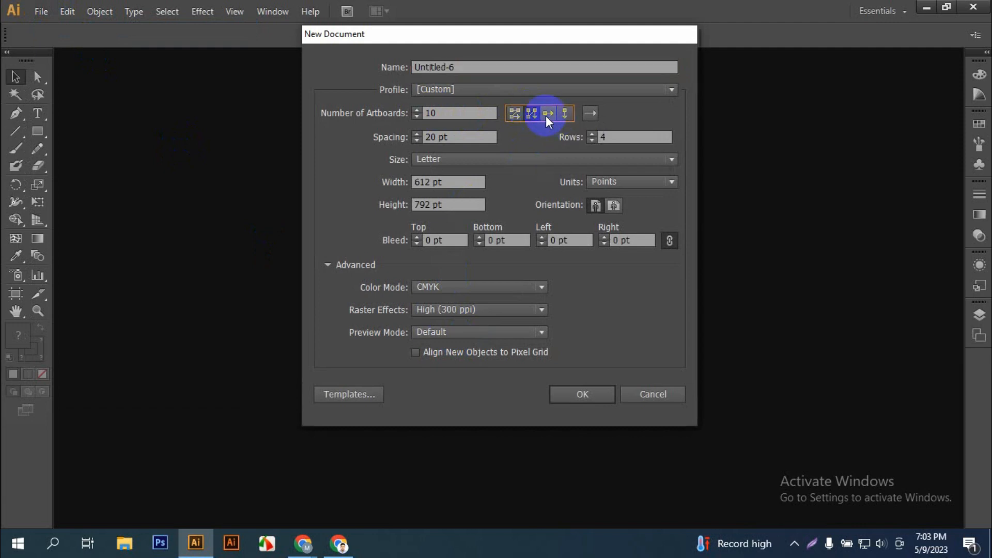
click(575, 394)
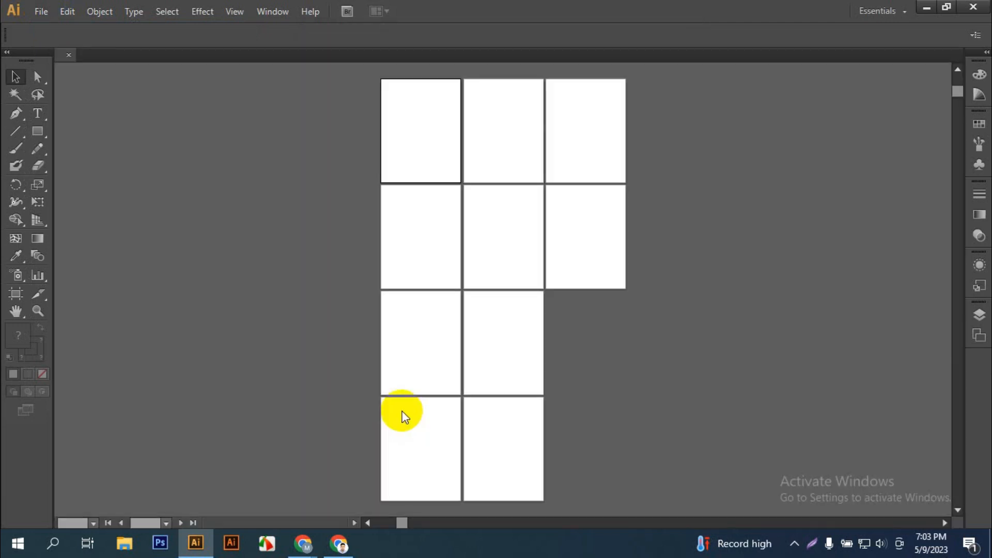
Step: Activate the ten artboards of Untitled-6 one by one, down each column, to examine the grid-by-column order
click(430, 138)
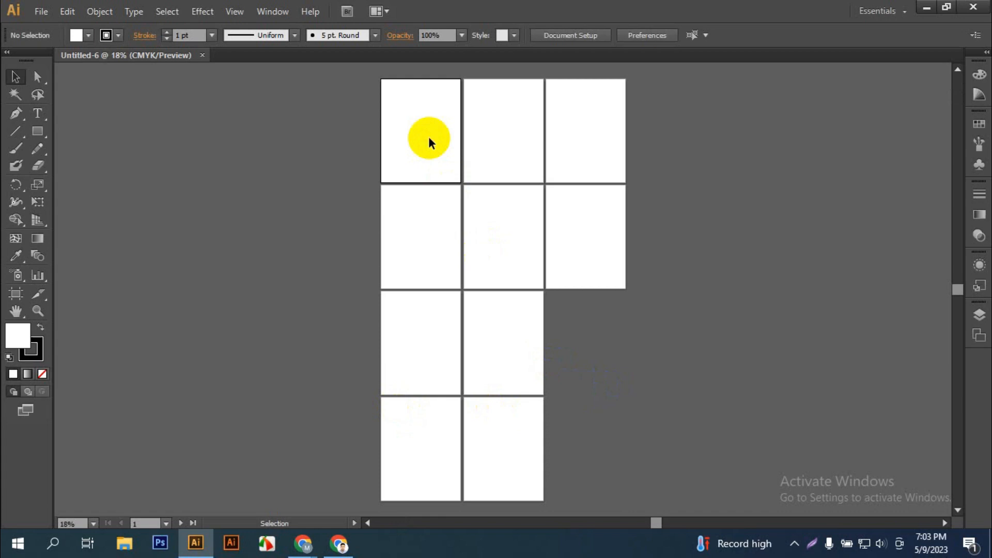
click(432, 233)
click(423, 316)
click(421, 426)
click(503, 133)
click(505, 282)
click(499, 345)
click(512, 408)
click(575, 142)
click(572, 255)
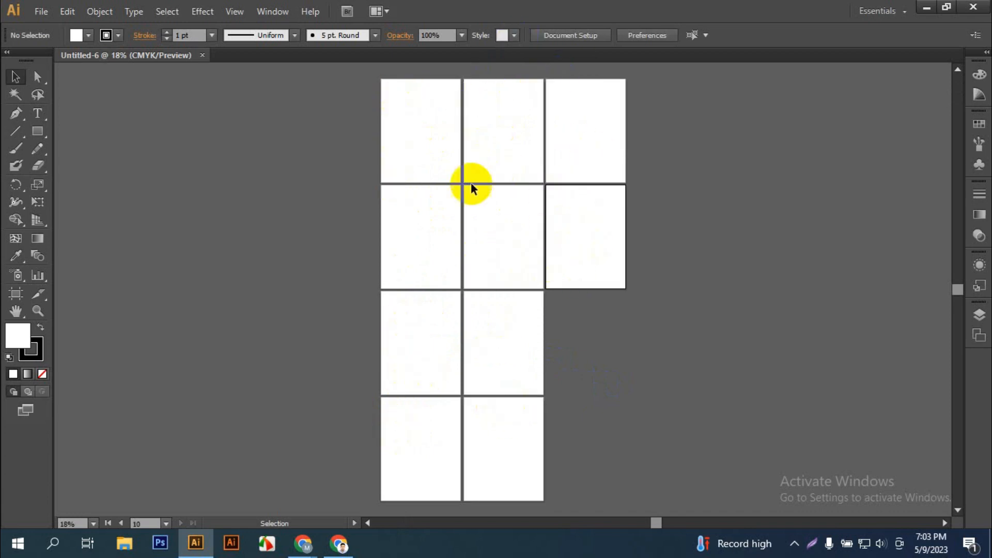
Step: Create another document with 10 Letter artboards using the Arrange by Row layout
click(41, 11)
click(60, 31)
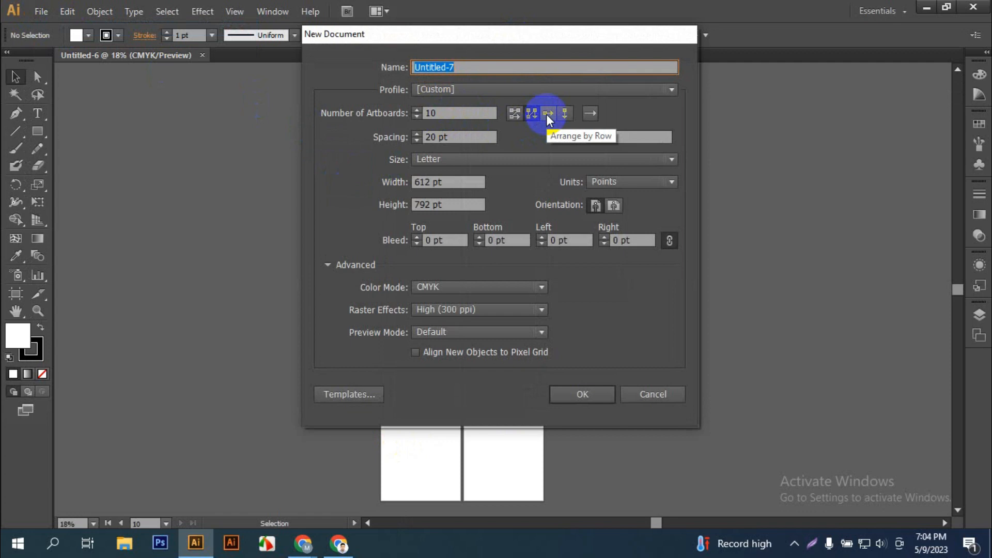
click(548, 113)
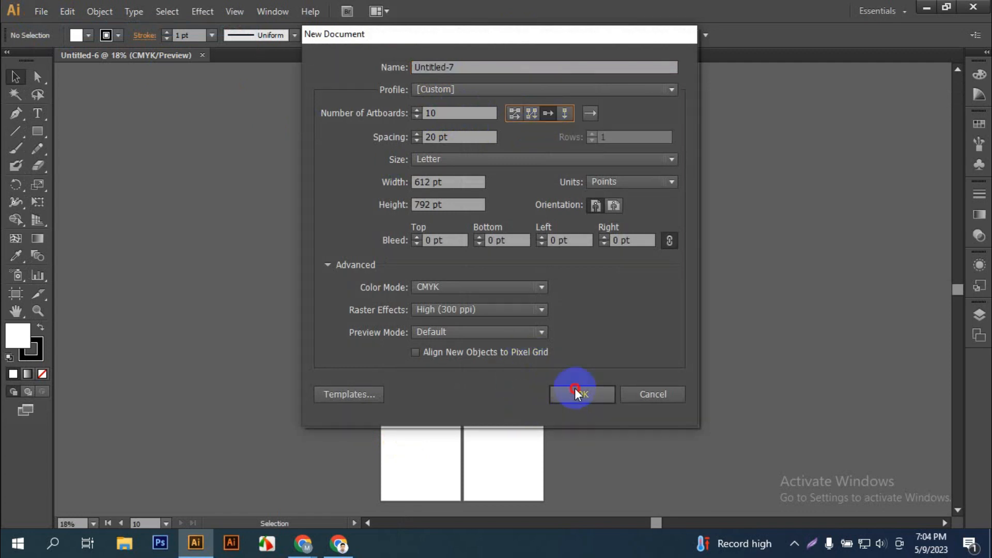
click(575, 393)
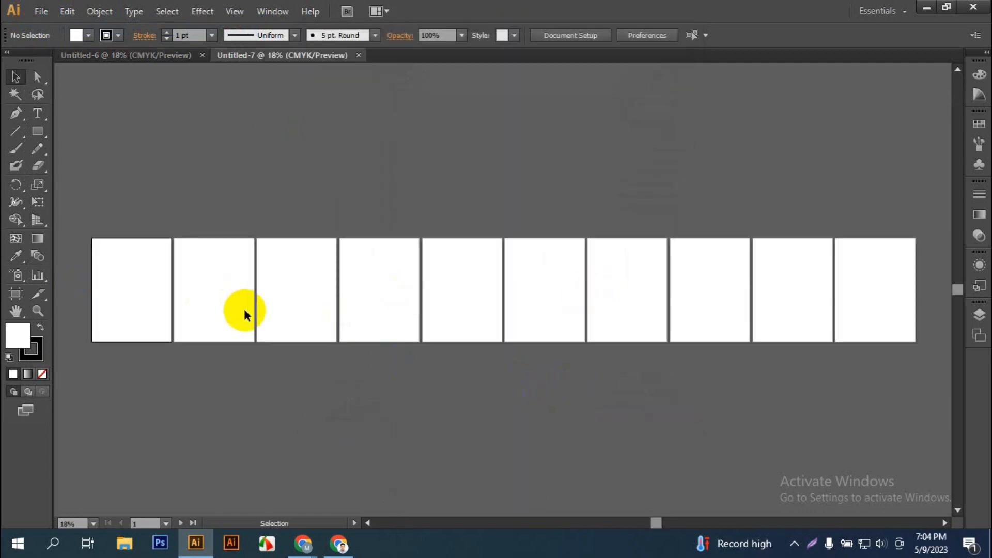
Step: Activate the artboards of Untitled-7 from the second through the last to examine the arrange-by-row order
click(208, 272)
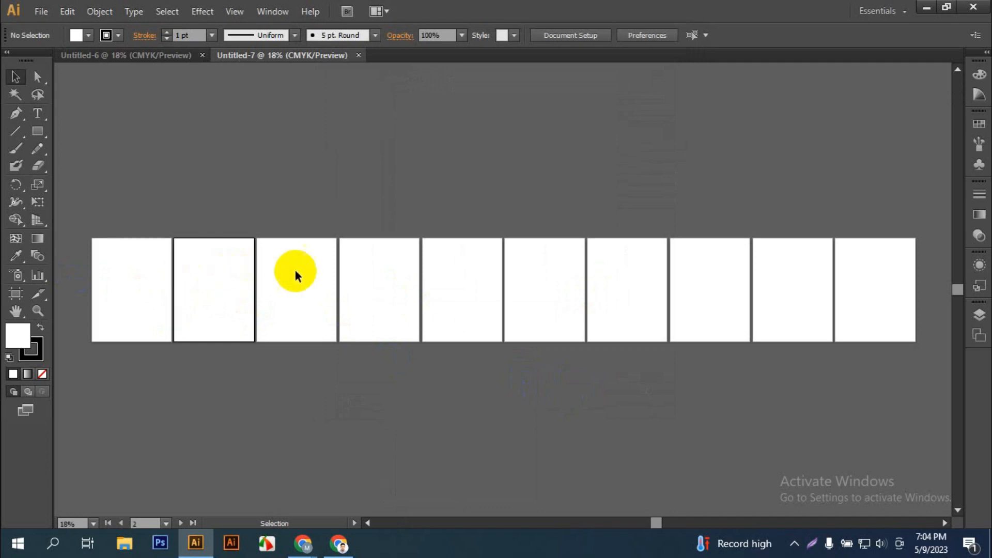
click(306, 268)
click(384, 265)
click(453, 269)
click(535, 270)
click(609, 271)
click(708, 270)
click(850, 271)
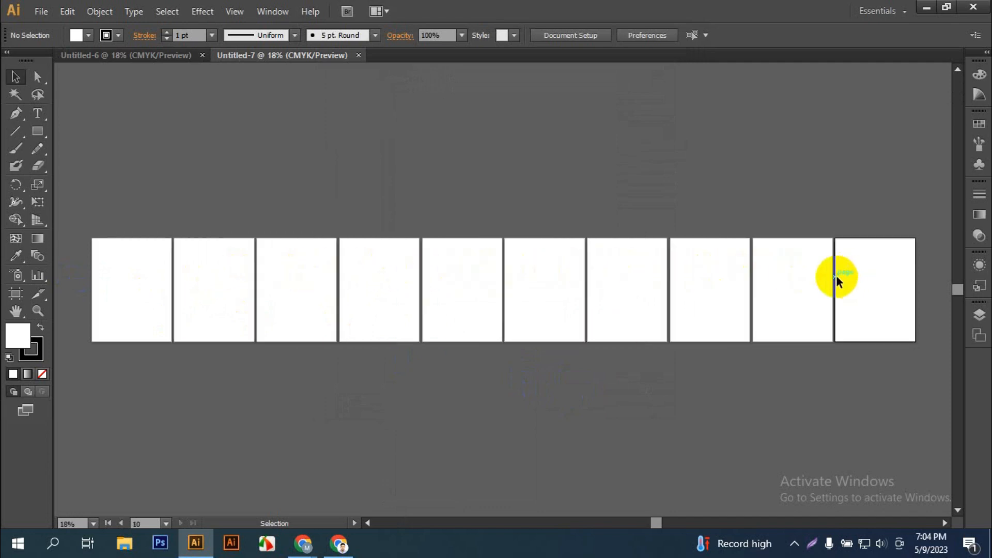
Step: Create another document with 10 Letter artboards using the Arrange by Column layout
click(41, 12)
click(62, 29)
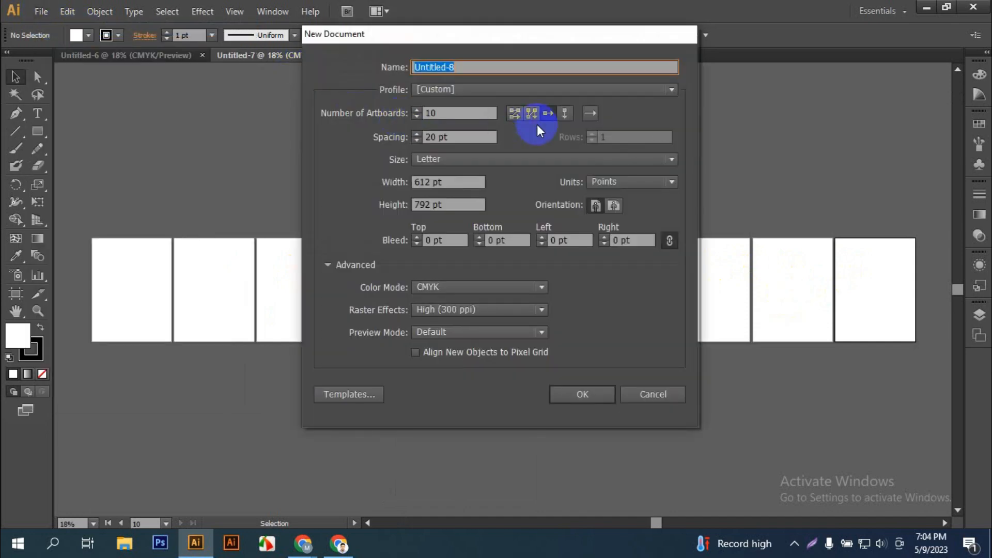
click(564, 113)
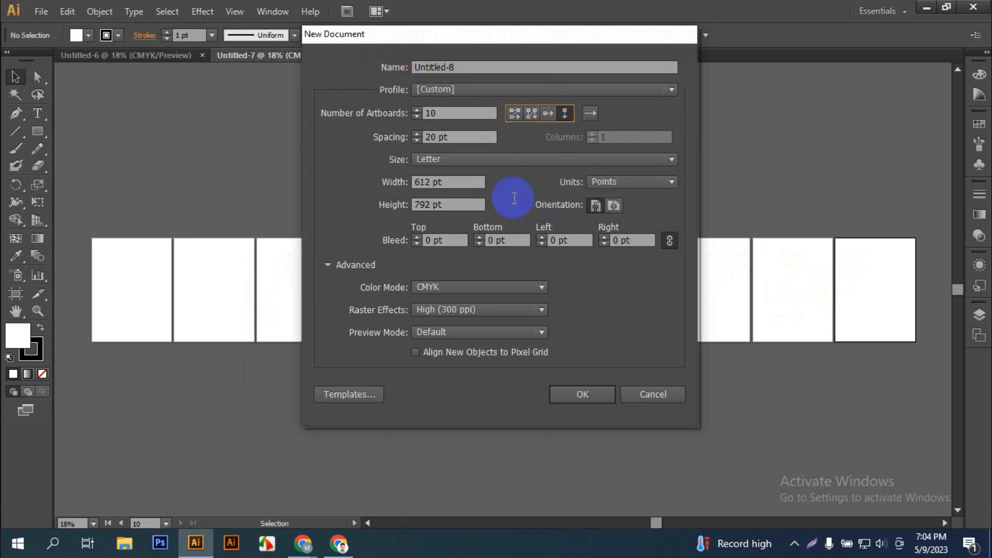
click(571, 393)
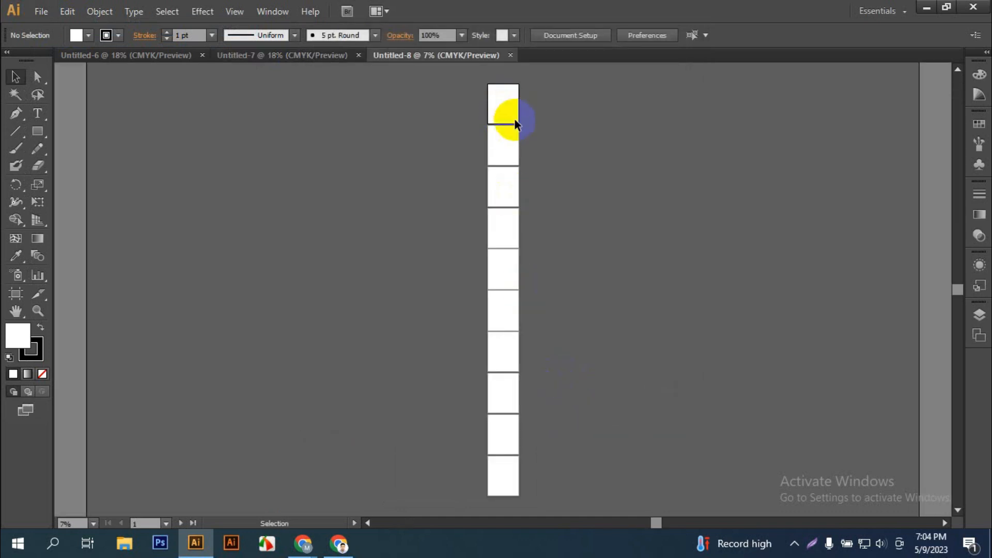
Step: Activate the second, third and last artboards of Untitled-8 to examine the single-column order
click(515, 137)
click(504, 191)
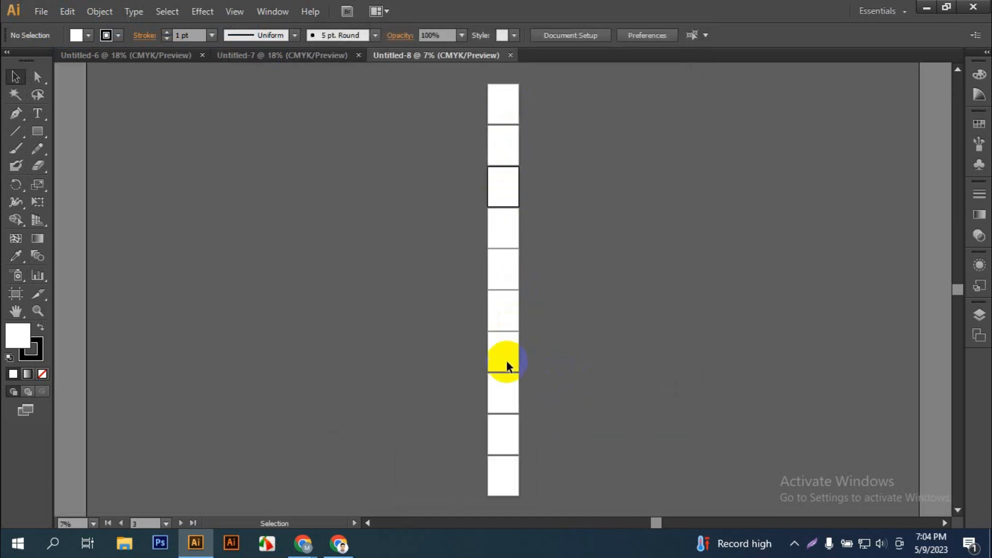
click(497, 458)
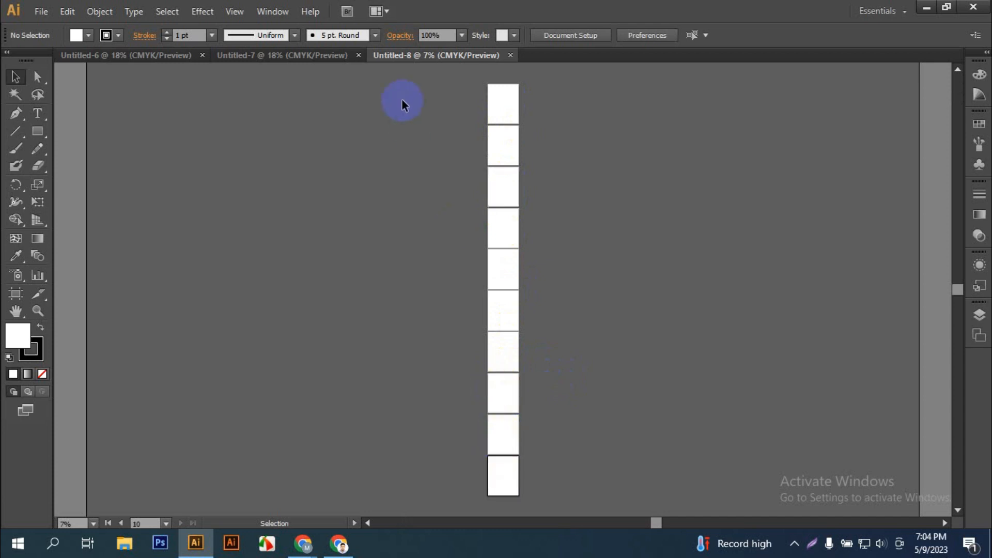
Step: Close all open documents and create a new one with 10 Letter artboards in a Grid by Row layout with 4 columns and 20 pt spacing
right_click(404, 57)
click(442, 97)
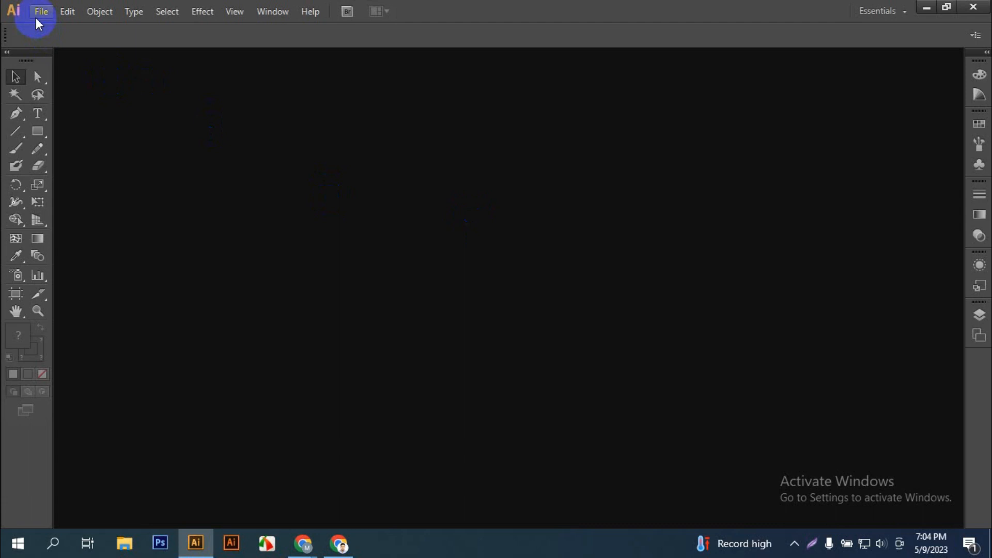
click(36, 18)
click(42, 27)
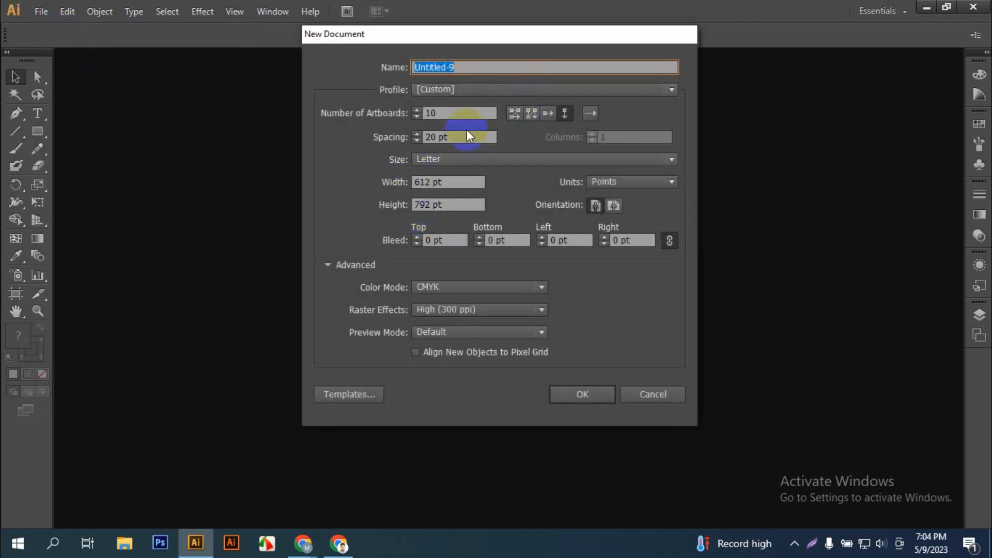
click(511, 111)
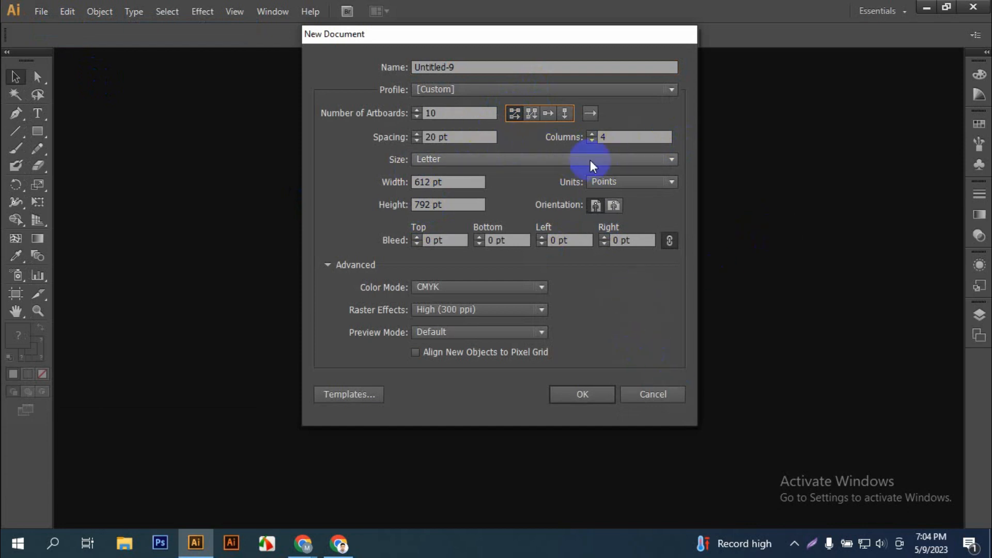
double_click(600, 135)
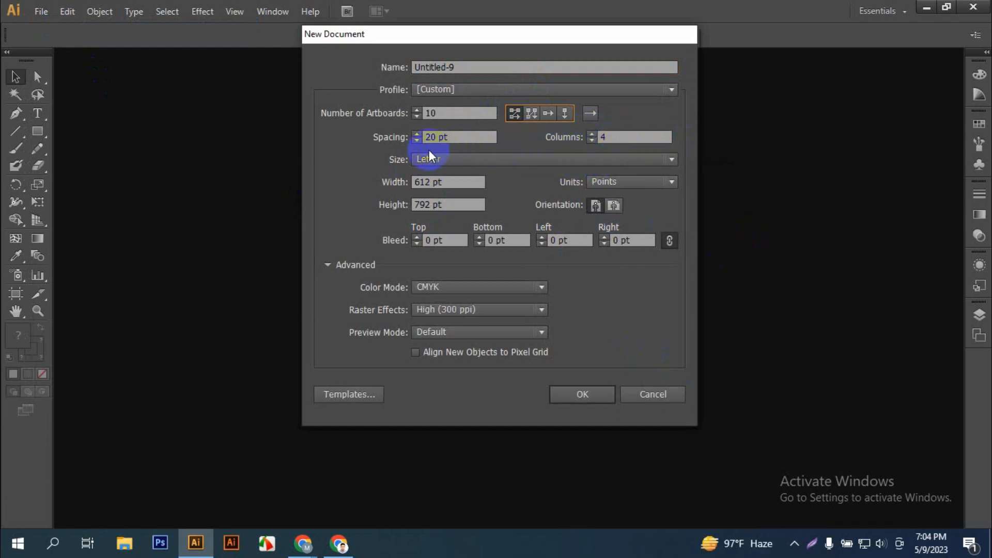
double_click(443, 140)
click(584, 389)
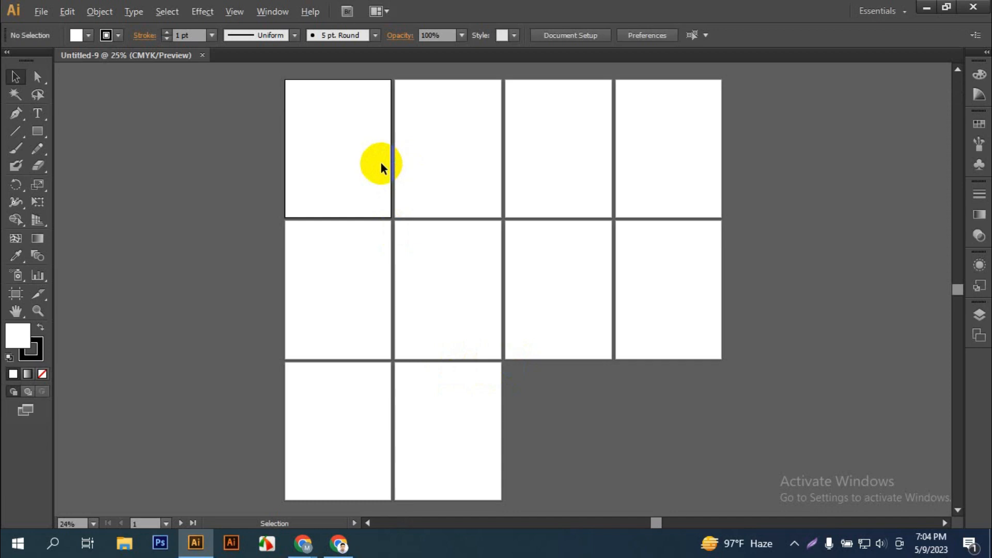
scroll(380, 162, up, 8)
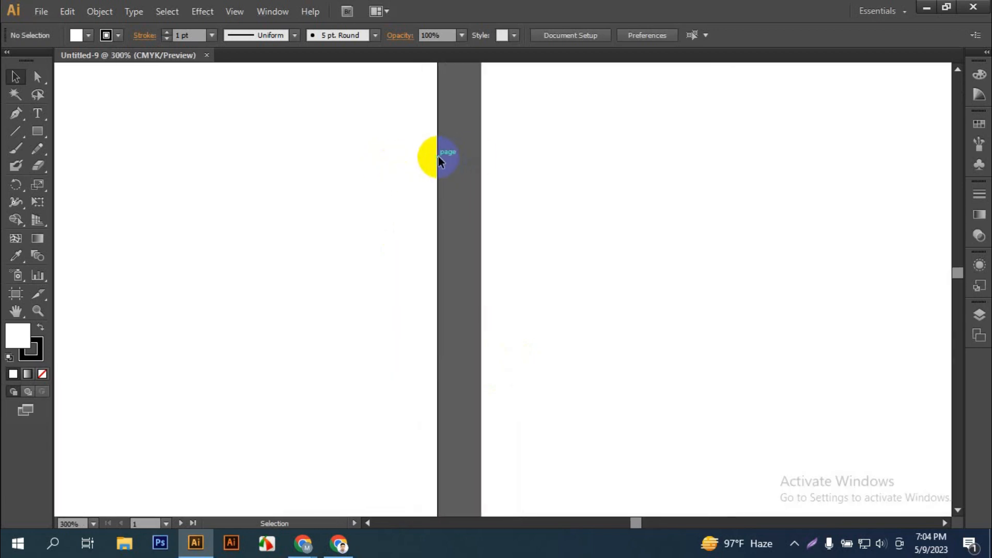
Step: Create another document with 10 Letter artboards in the same 4-column grid, with the artboard spacing set to 50 pt
click(40, 11)
click(59, 29)
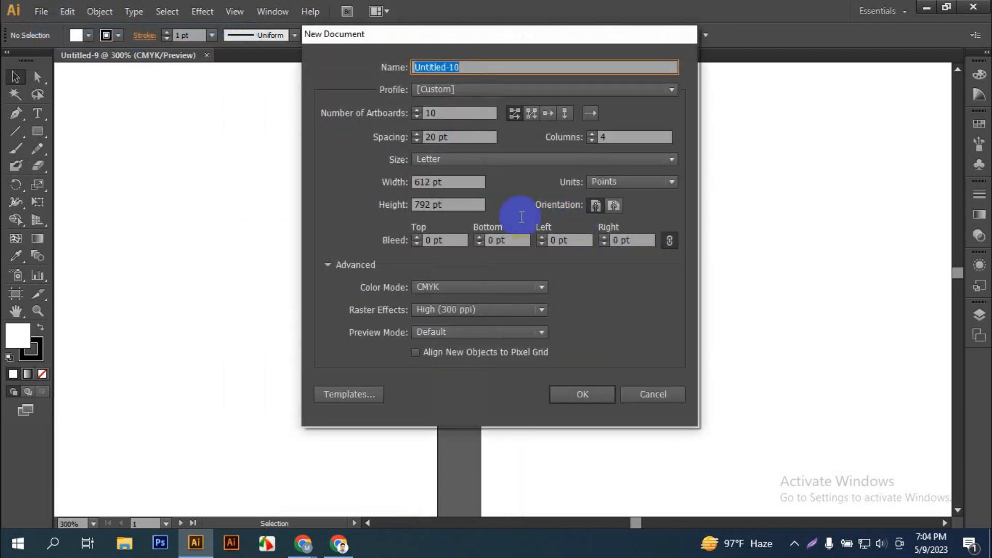
mouse_move(457, 140)
mouse_down()
mouse_move(402, 138)
mouse_move(440, 136)
mouse_up()
double_click(440, 136)
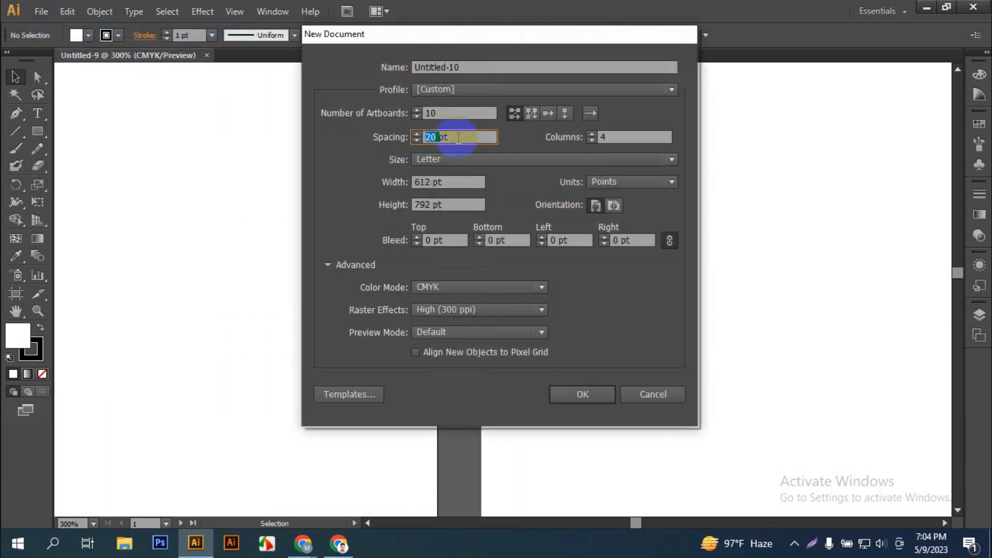
text(1)
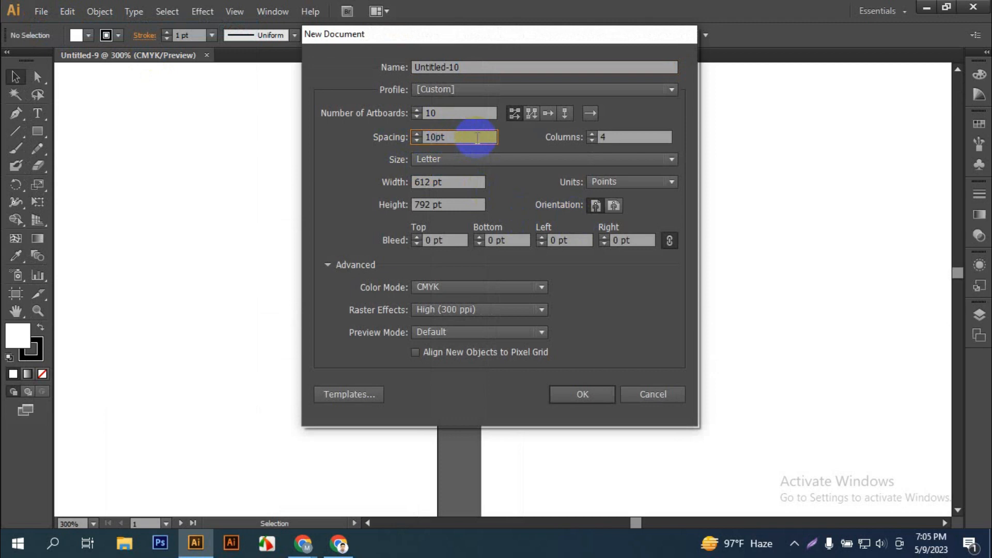
key(BackSpace)
text(50)
key(Return)
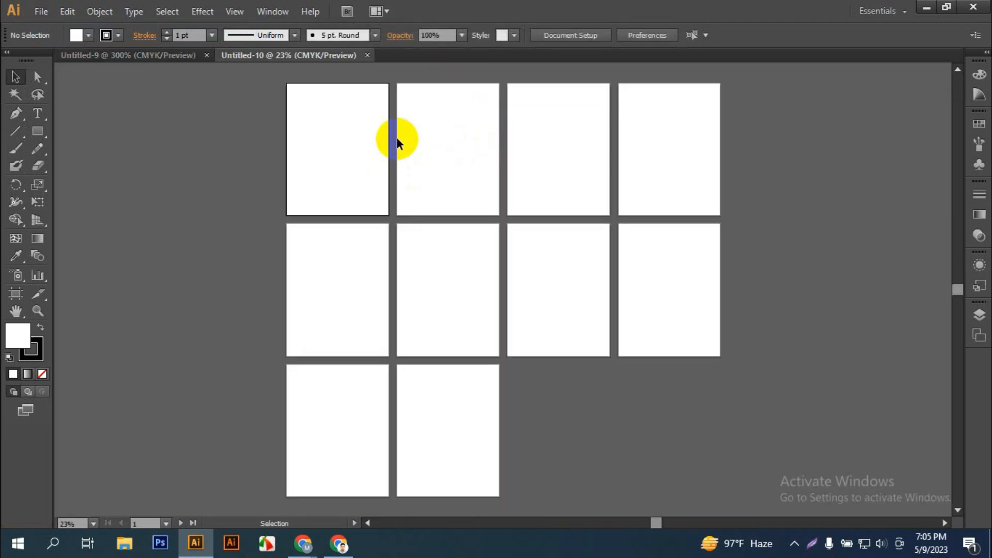
Step: Compare the gaps between artboards in Untitled-9 and Untitled-10 by switching between the two documents
click(184, 55)
scroll(460, 191, down, 5)
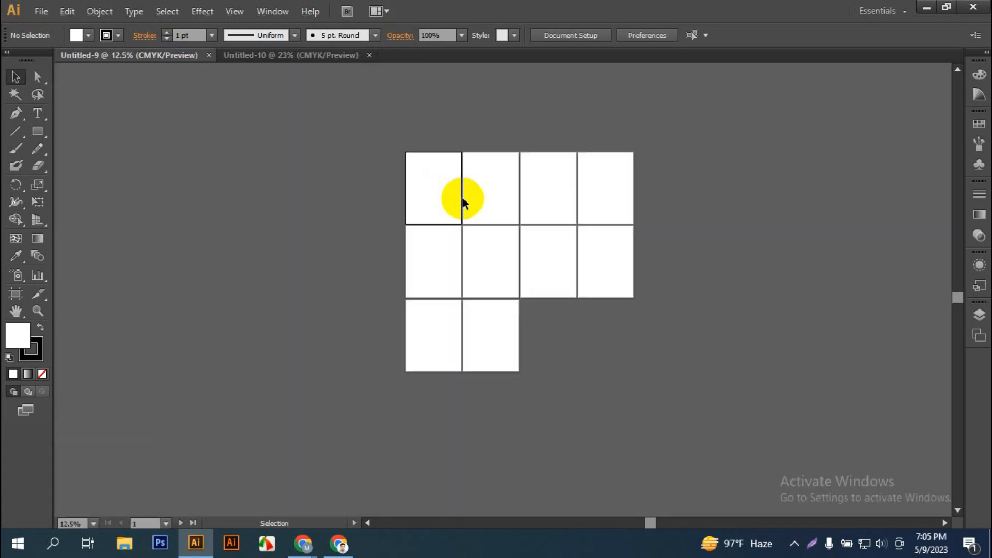
scroll(465, 201, up, 2)
drag(677, 377, 619, 348)
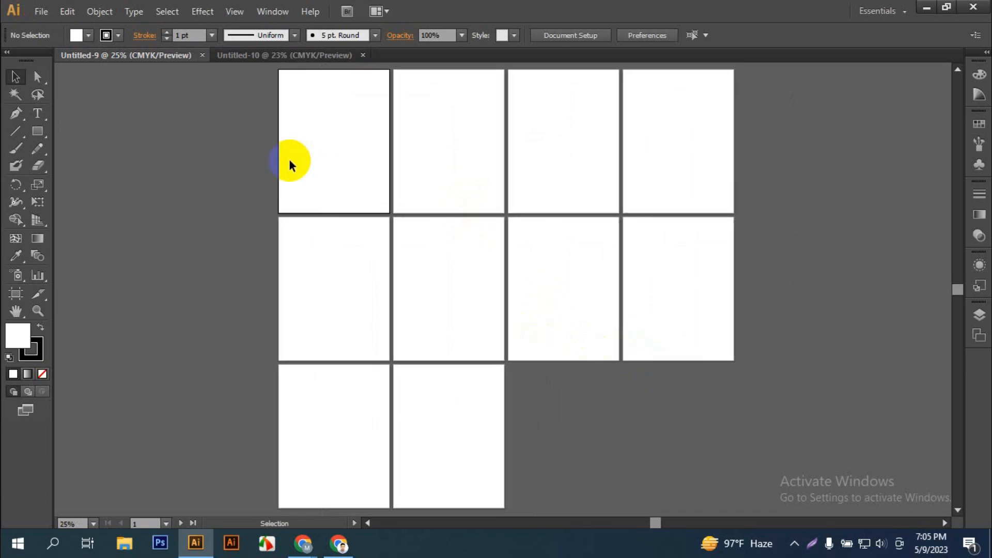
click(269, 54)
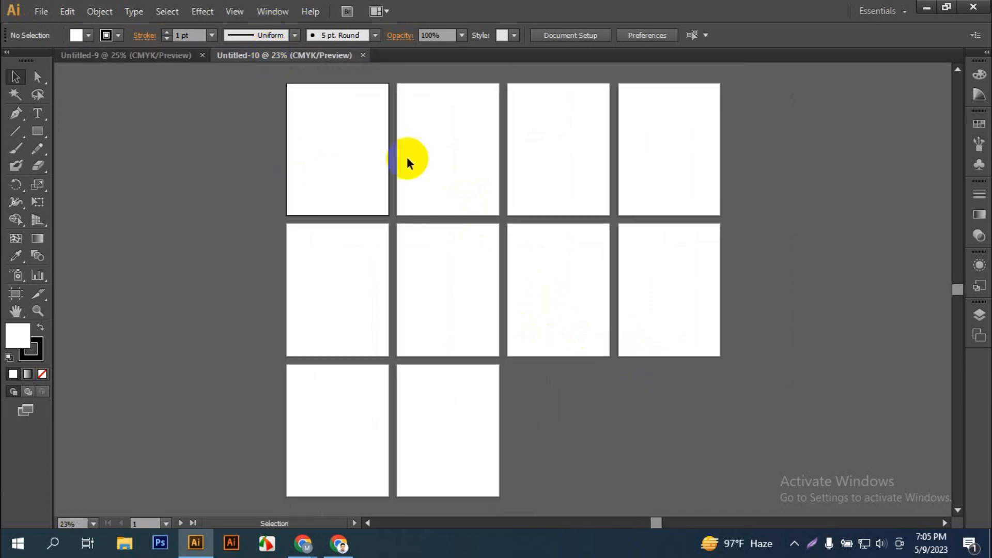
click(158, 56)
click(312, 54)
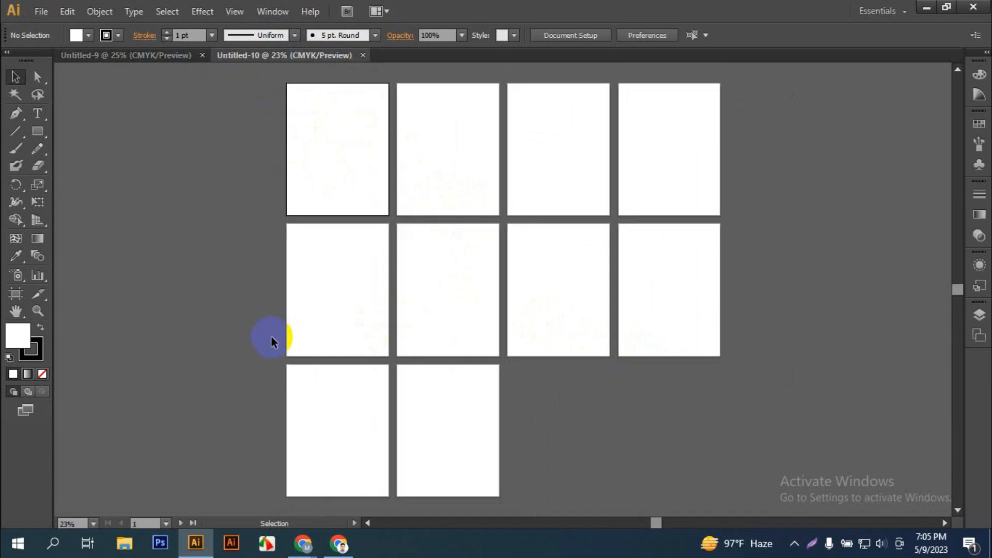
Step: Create another 10-artboard Letter document with the artboard spacing set back to 20 pt
click(41, 12)
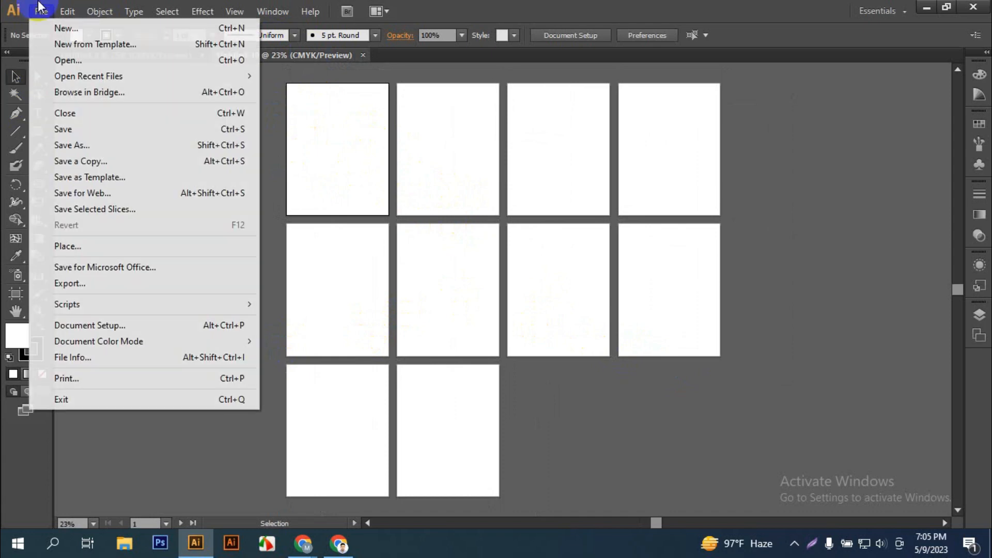
click(46, 29)
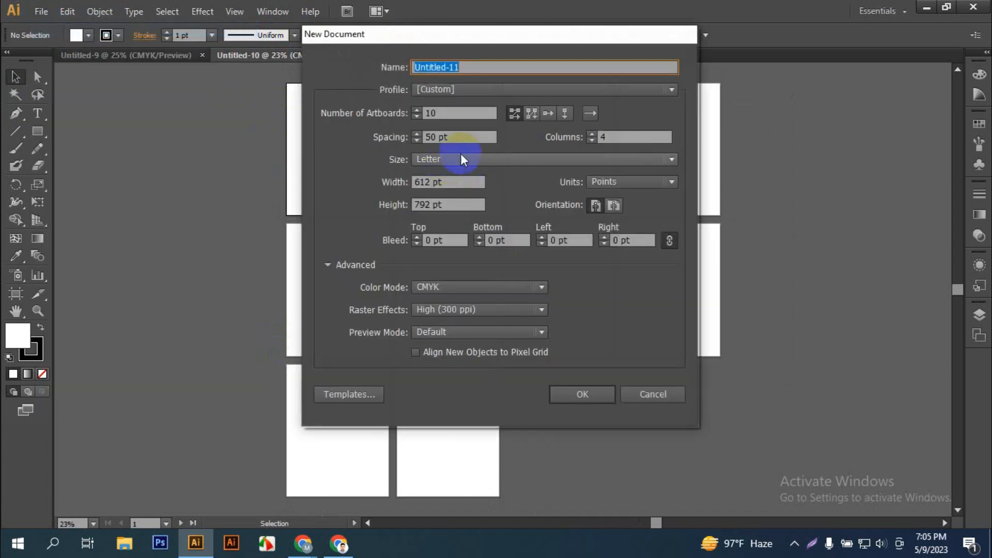
triple_click(438, 136)
text(20)
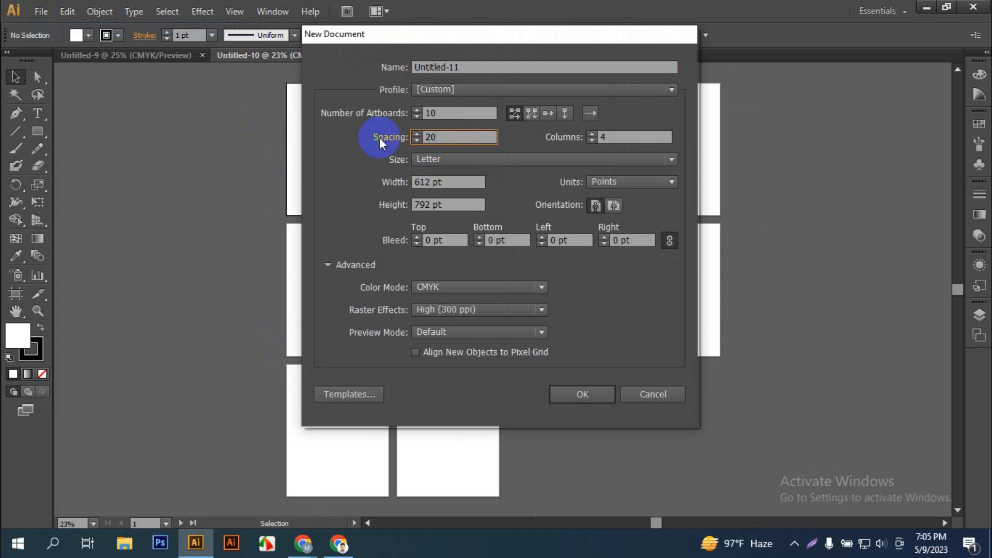
key(Return)
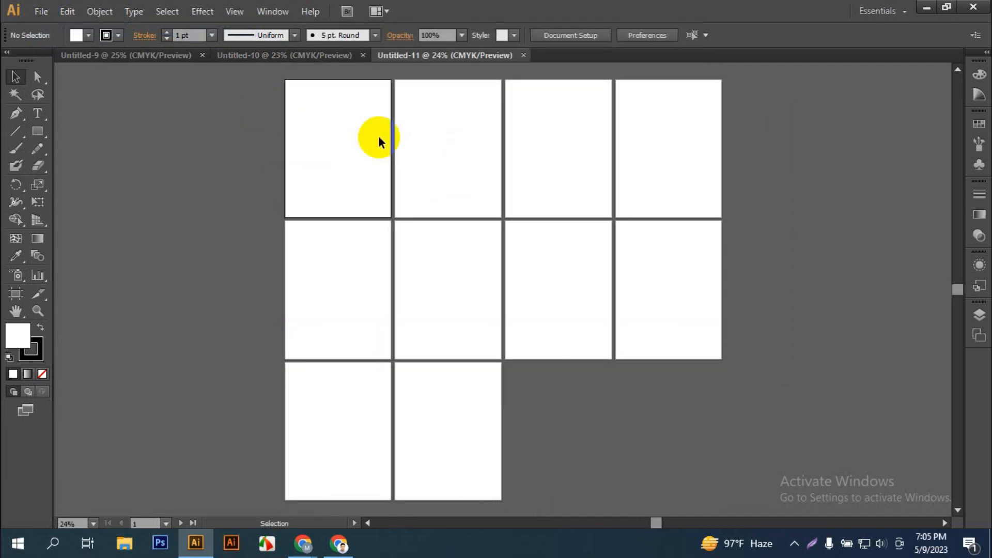
Step: Close all open documents and open the settings for a new document
right_click(418, 54)
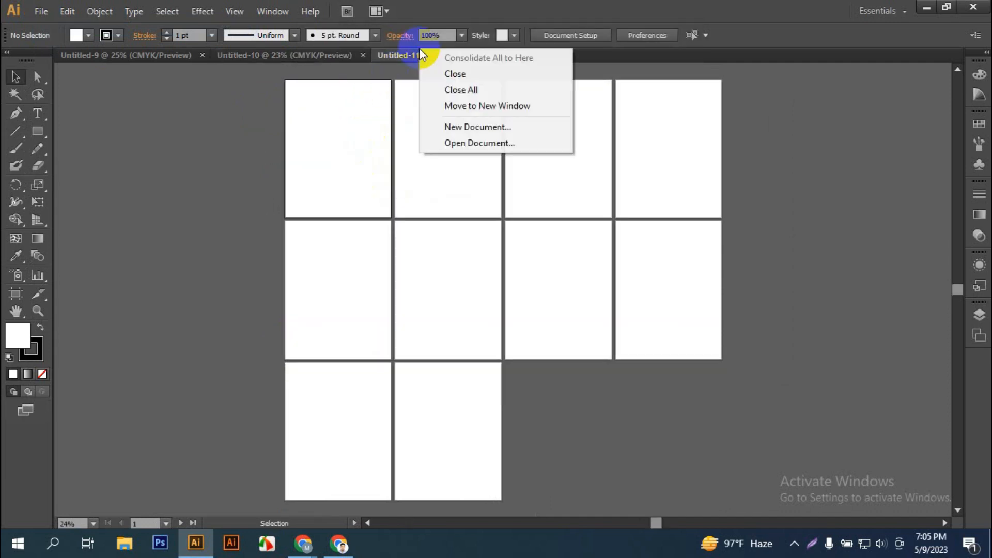
click(469, 92)
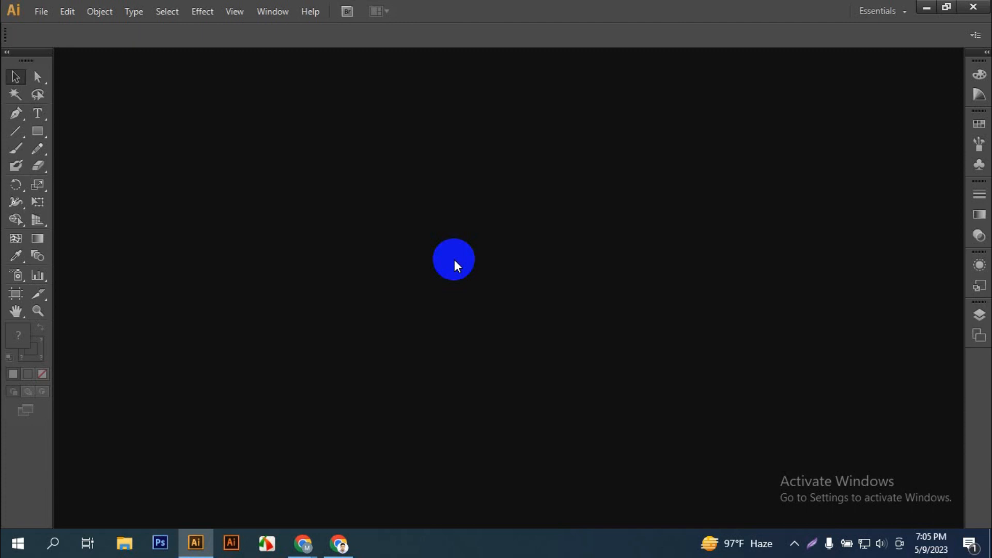
click(42, 11)
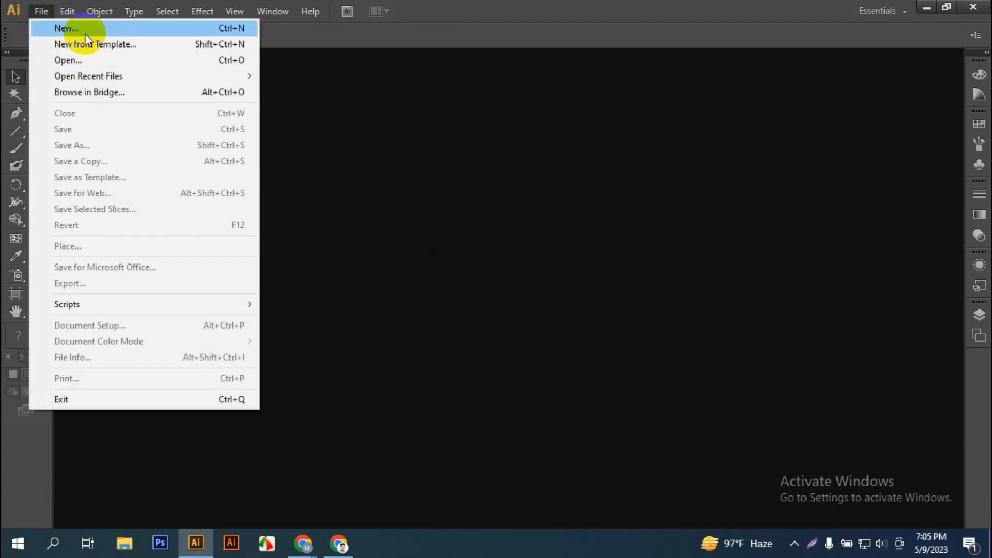
click(53, 26)
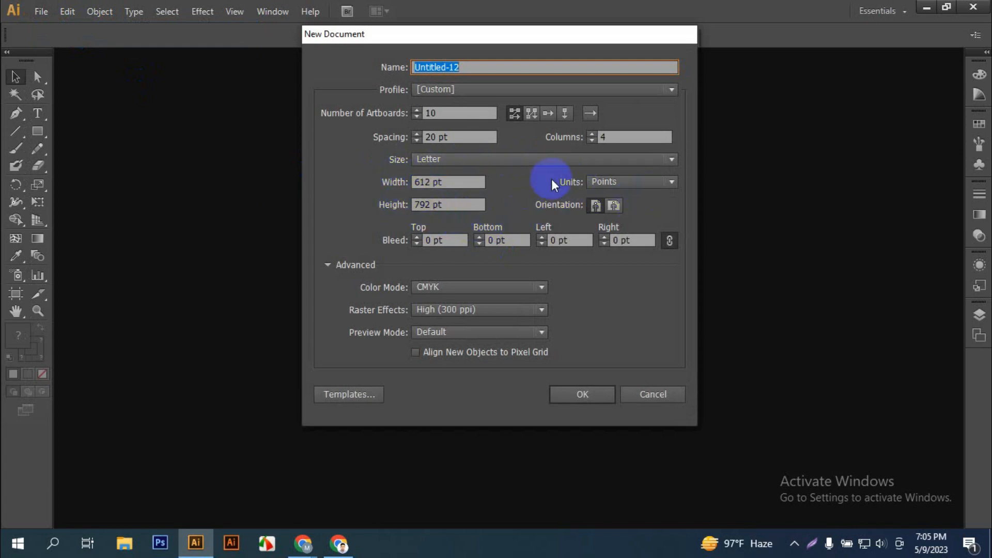
Step: Examine the units, orientation and color mode options for the new document, keeping Points, portrait and CMYK
click(627, 183)
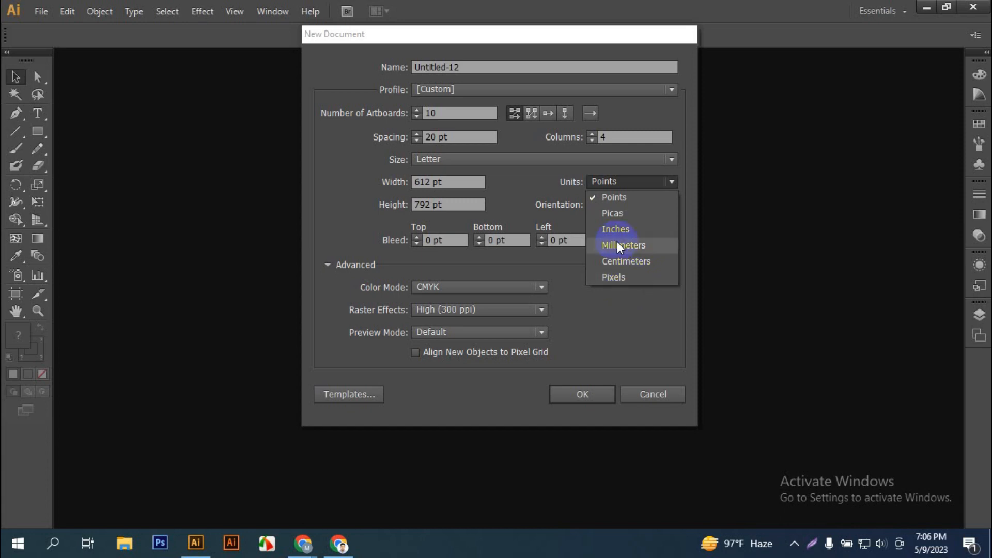
click(637, 331)
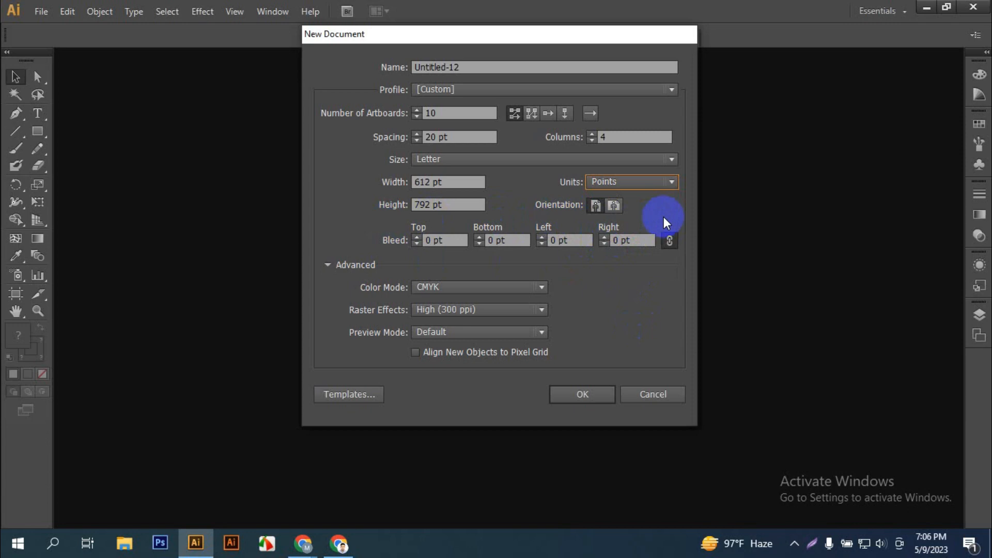
click(615, 207)
click(592, 208)
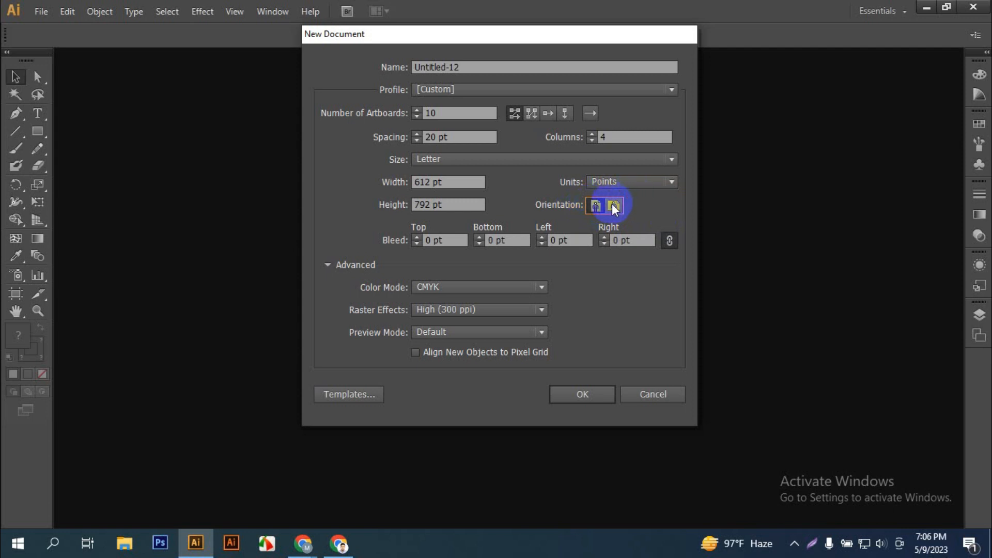
click(613, 206)
click(592, 207)
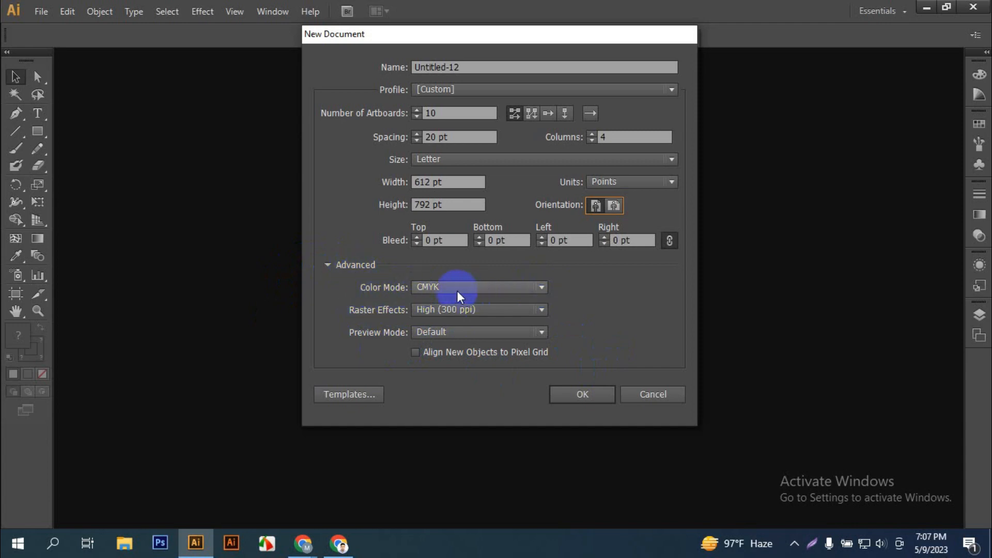
click(498, 290)
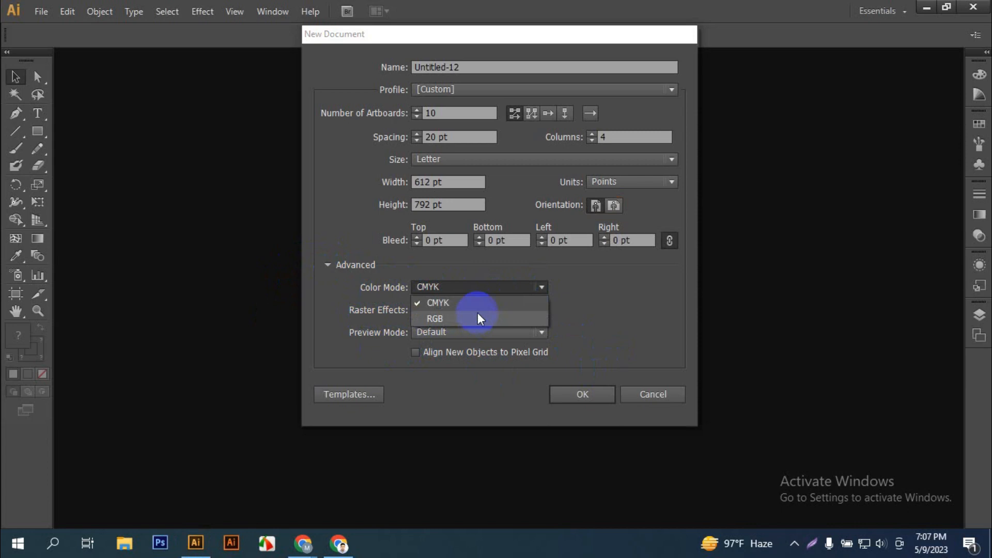
click(596, 314)
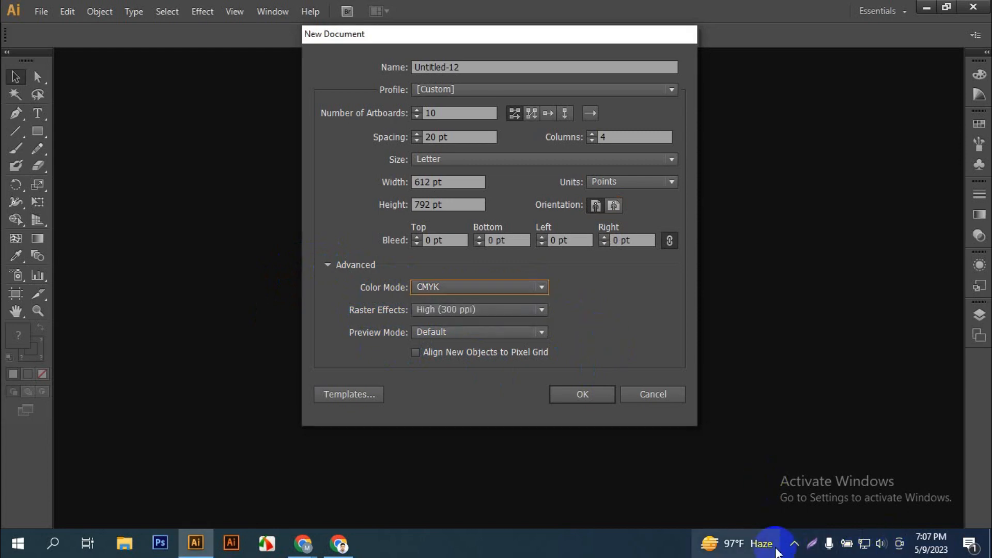
Step: Examine the raster effects resolution options for the new document, keeping High (300 ppi)
click(812, 544)
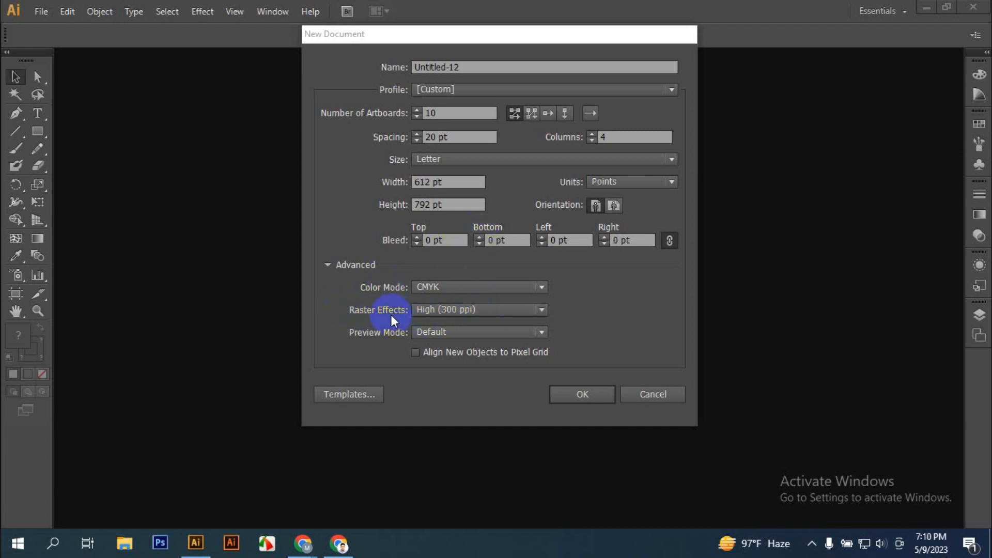
click(486, 310)
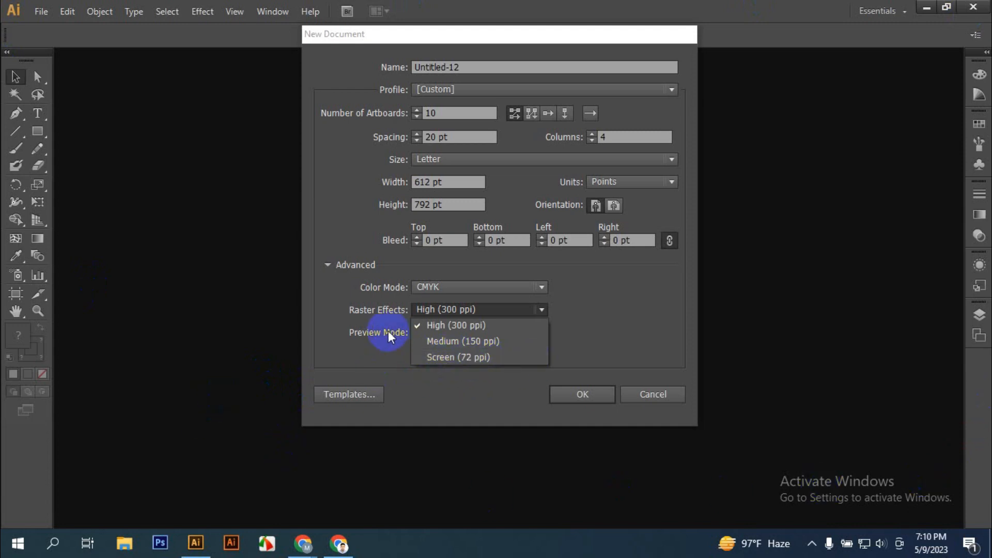
click(603, 297)
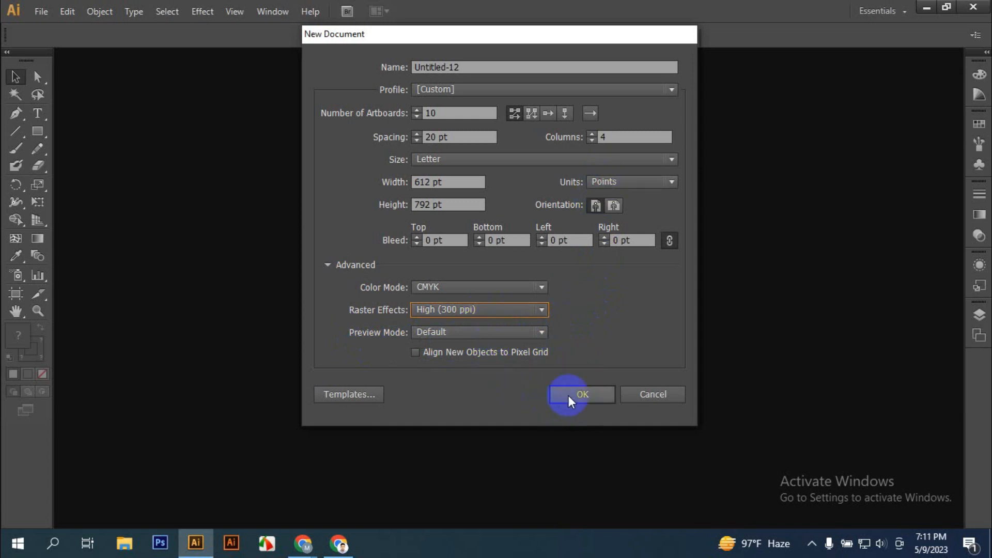
Step: Create a new document from the Print profile with one B5 artboard
click(471, 89)
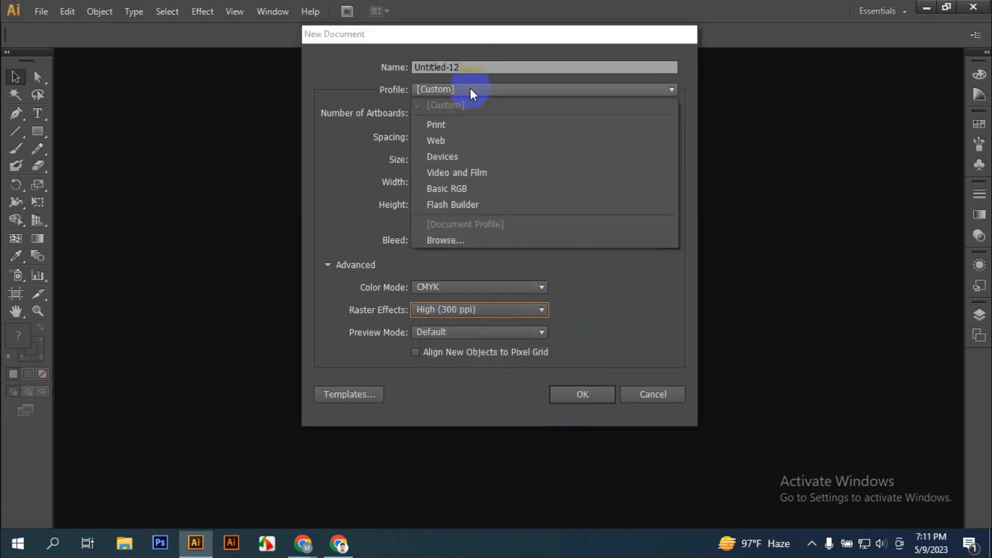
click(468, 128)
click(497, 161)
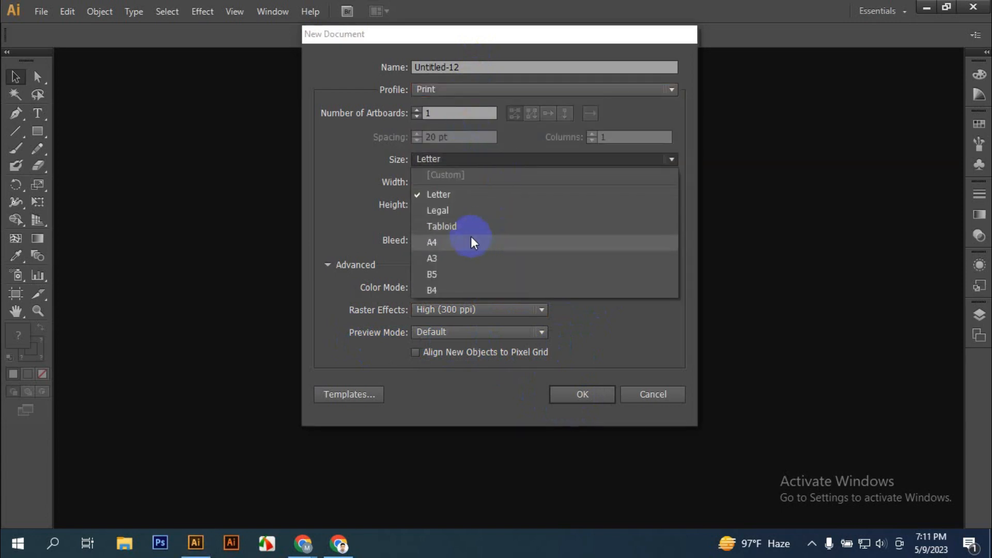
click(465, 272)
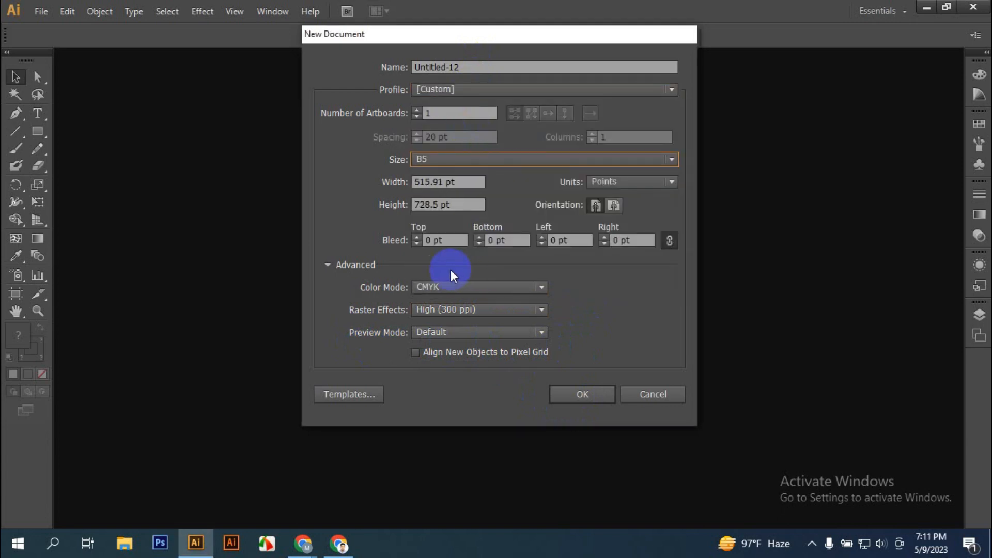
click(579, 391)
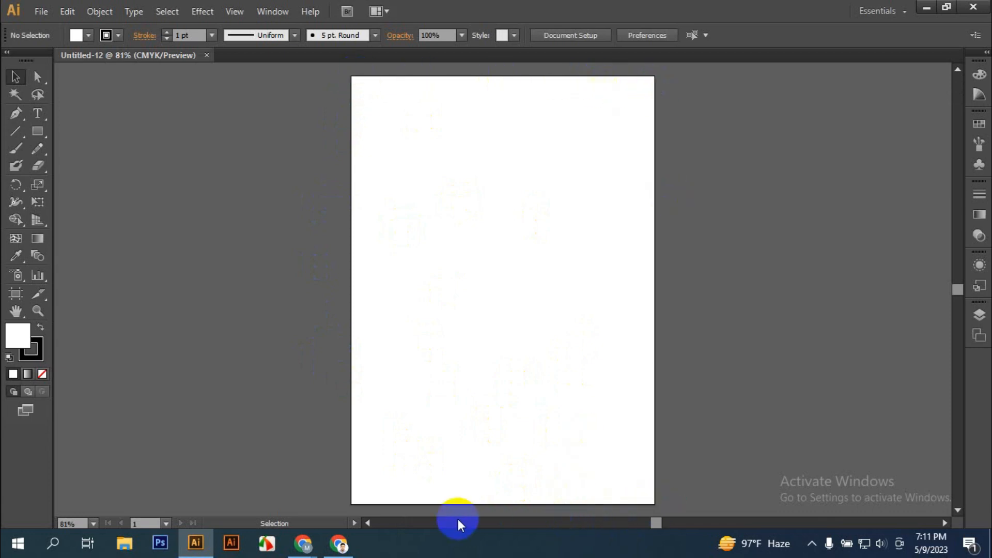
Step: Cycle through the screen modes twice and return to the normal view
key(f)
key(f)
key(f)
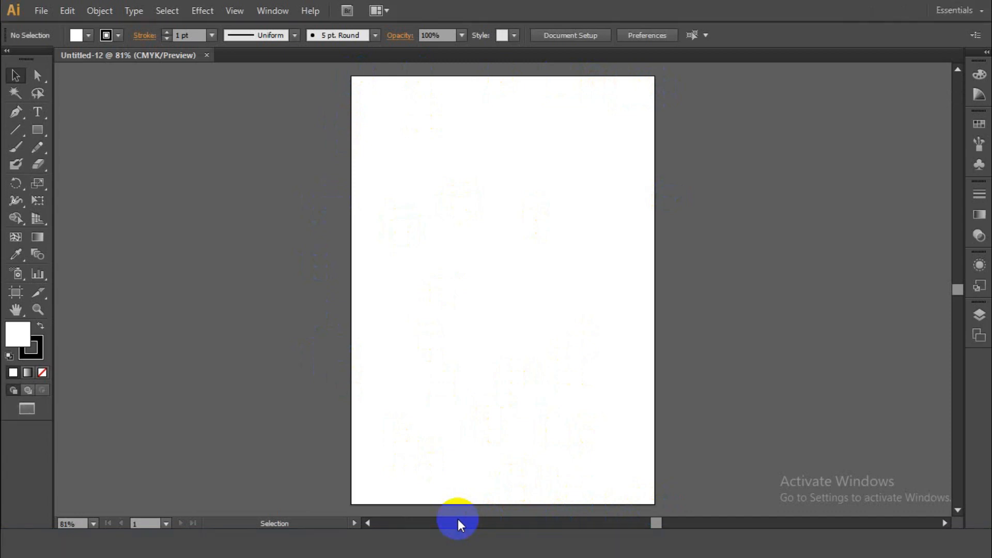
key(f)
key(f)
key(f)
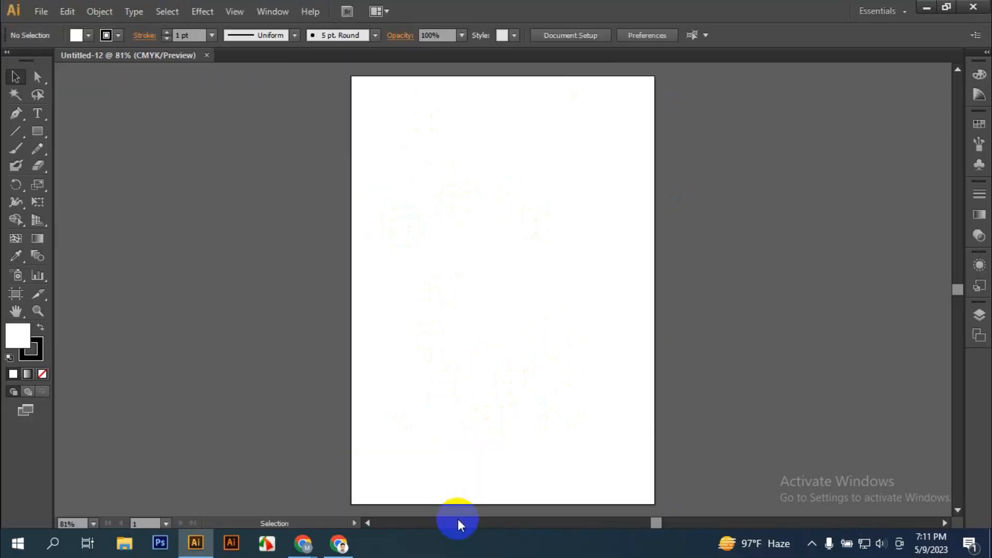
Step: Practise zooming in on the artboard's edge to 400% and back out to 50%
key(alt)
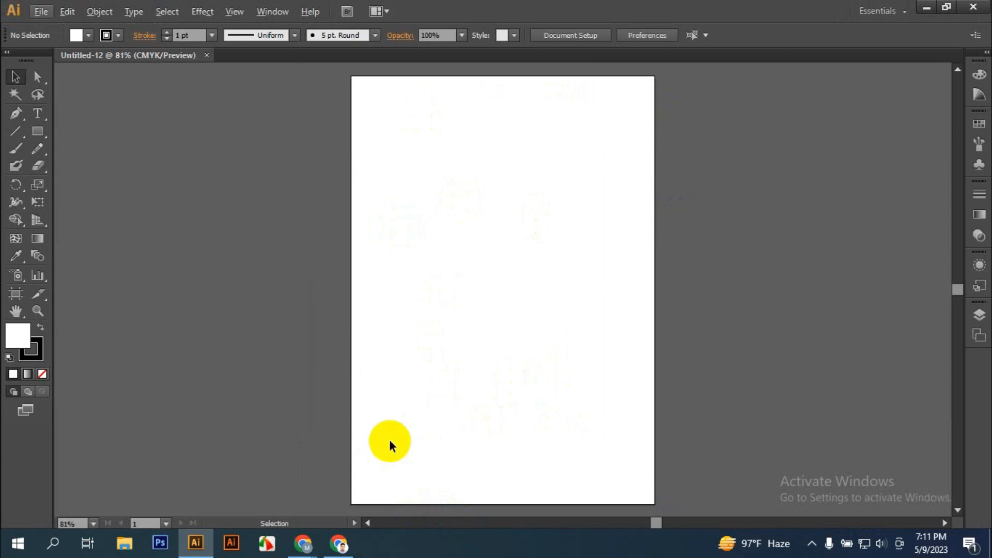
key(ctrl+space)
click(33, 316)
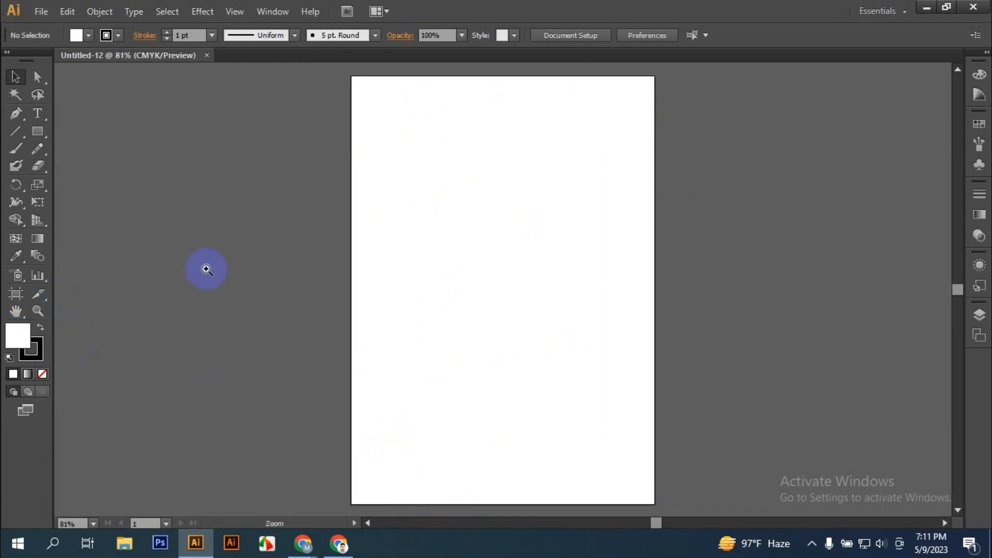
click(449, 288)
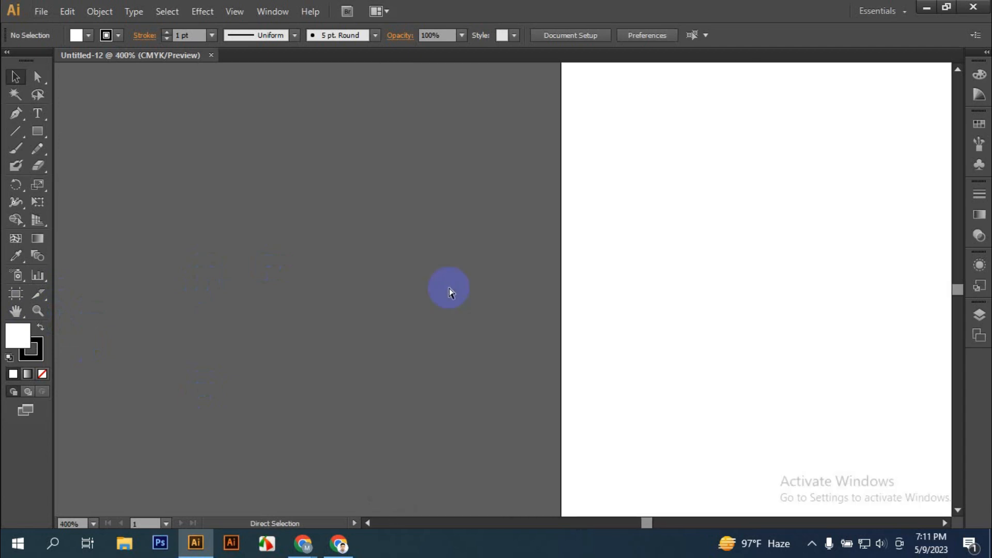
key(alt)
alt+click(653, 285)
alt+click(653, 285)
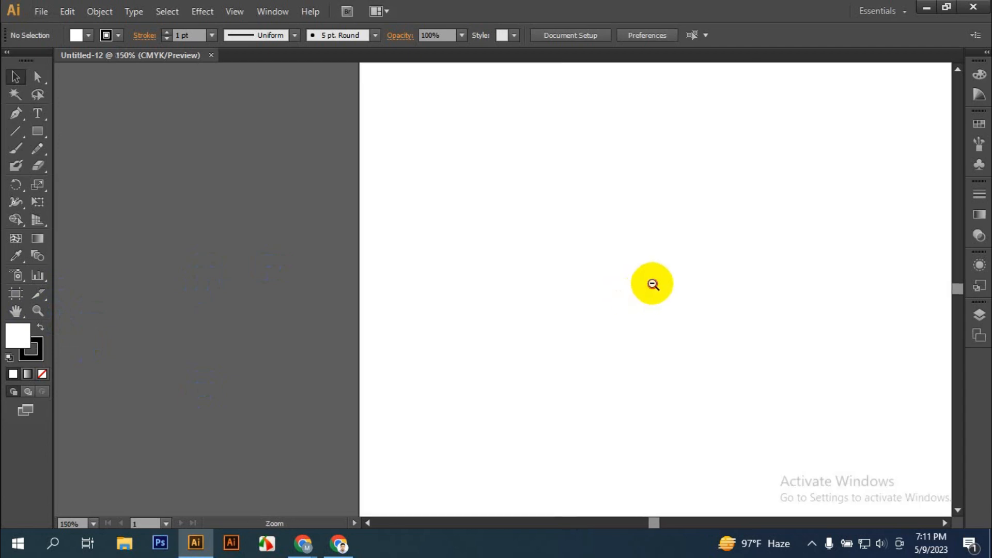
alt+click(653, 285)
alt+click(653, 285)
alt+click(652, 285)
alt+click(653, 285)
key(v)
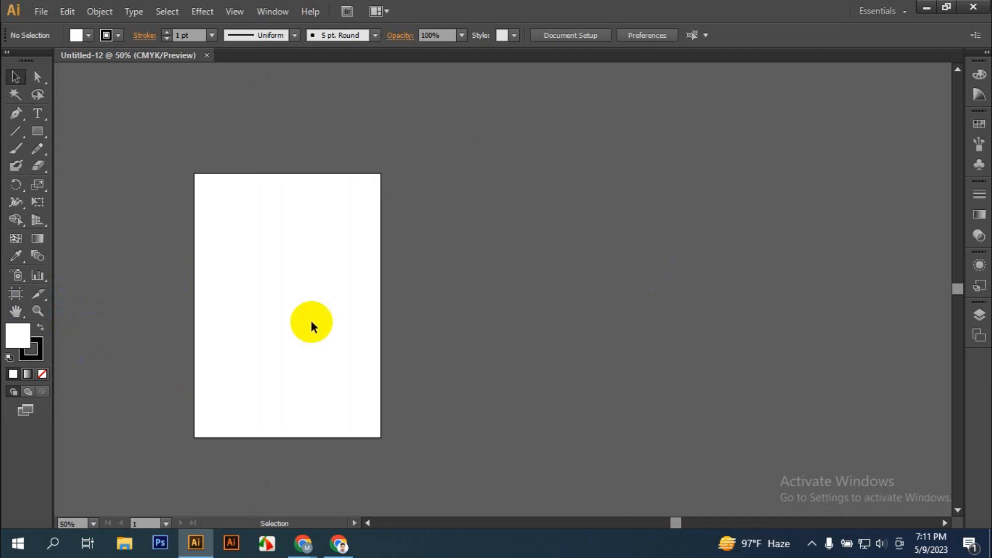
Step: Zoom in and out until the whole canvas area around the artboard shows at 3.13%, and fit the artboard in the window
scroll(305, 326, up, 3)
scroll(297, 326, down, 2)
scroll(297, 326, up, 5)
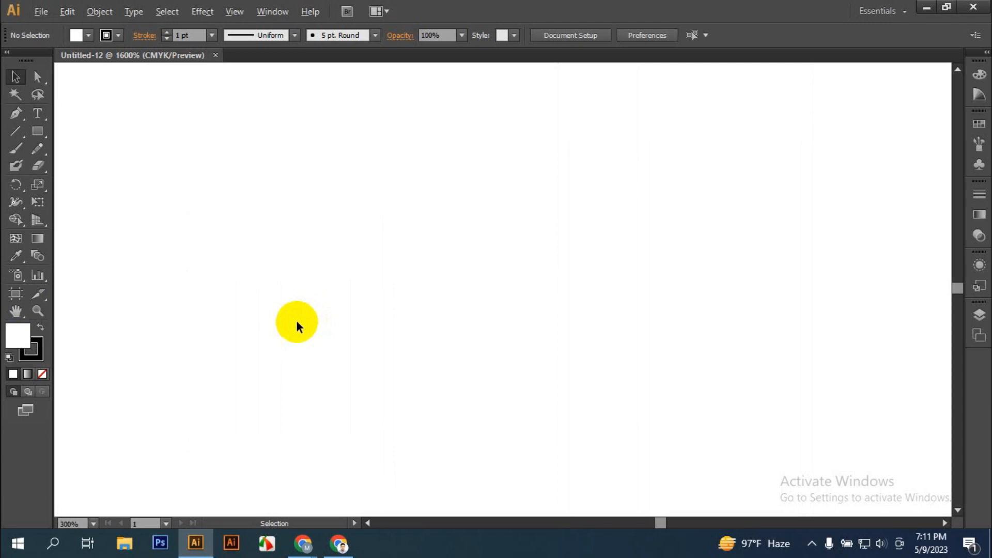
scroll(297, 325, down, 5)
key(a)
key(ctrl+plus)
key(ctrl+plus)
key(ctrl+plus)
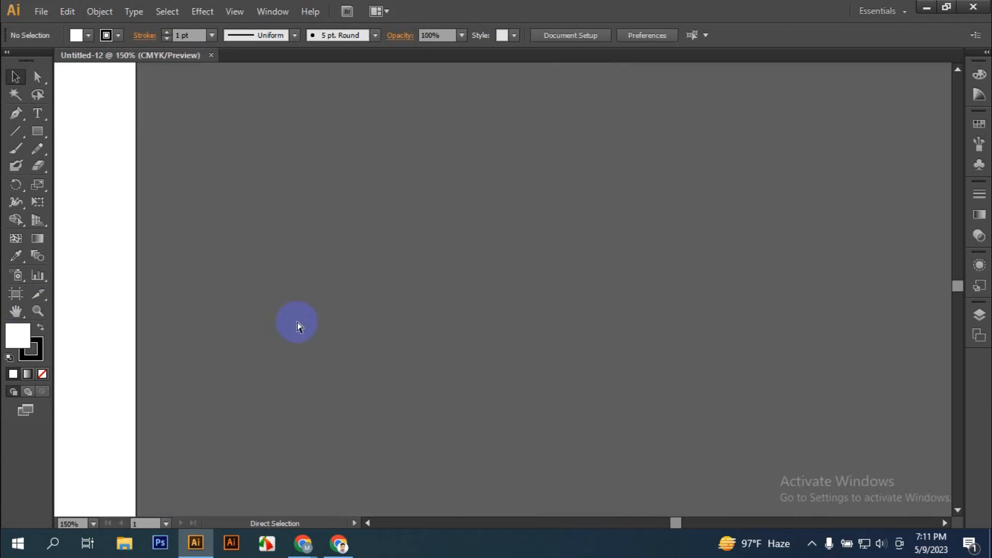
key(ctrl+minus)
key(ctrl+minus)
scroll(297, 325, down, 9)
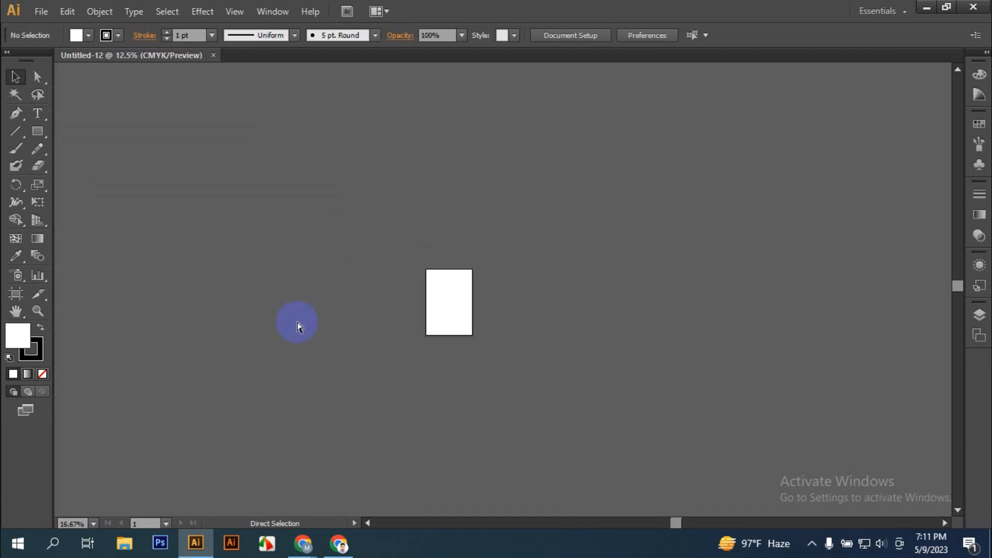
key(v)
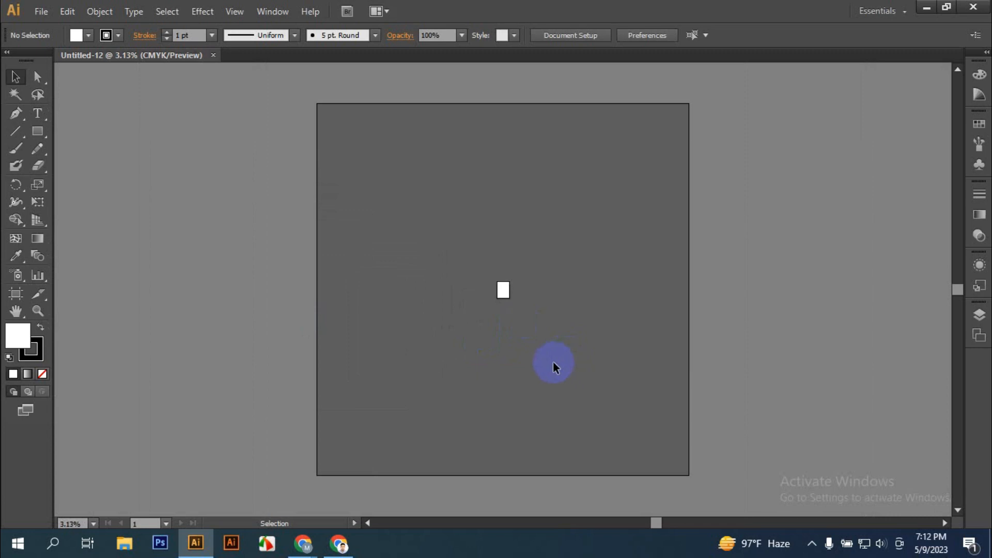
key(a)
key(ctrl+0)
key(v)
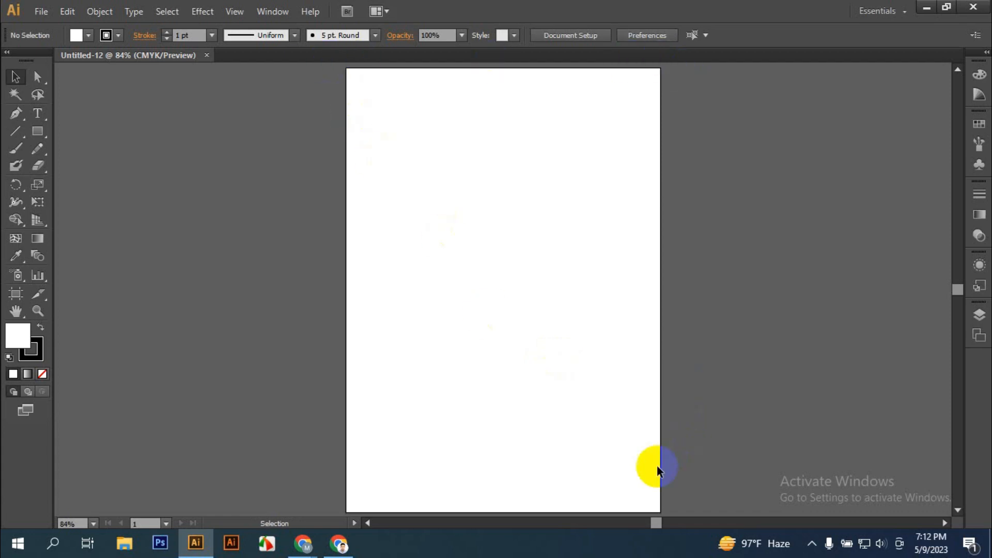
Step: Switch to the Google Meet call, mute the participant whose microphone is on, and return to Illustrator
key(alt+Tab)
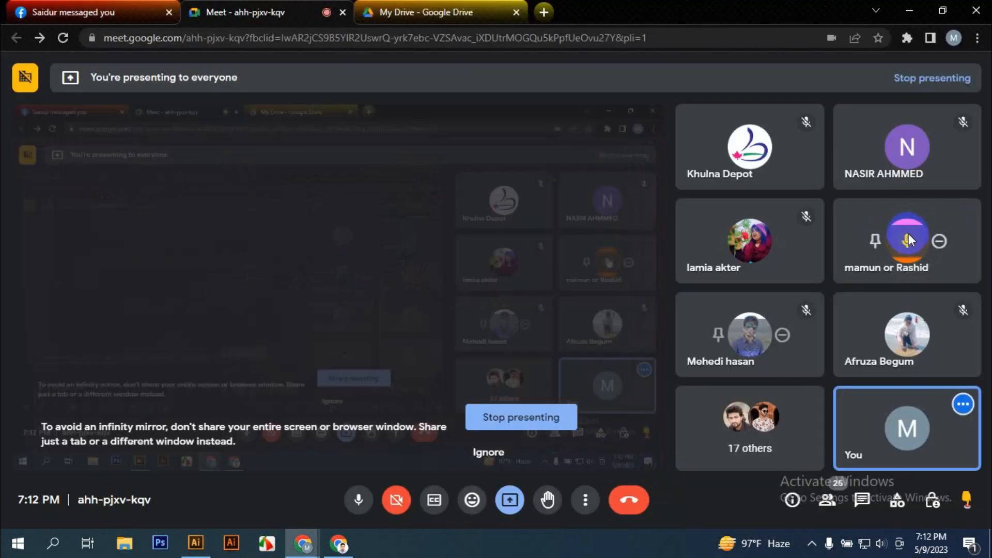
click(907, 240)
click(595, 318)
key(alt+Tab)
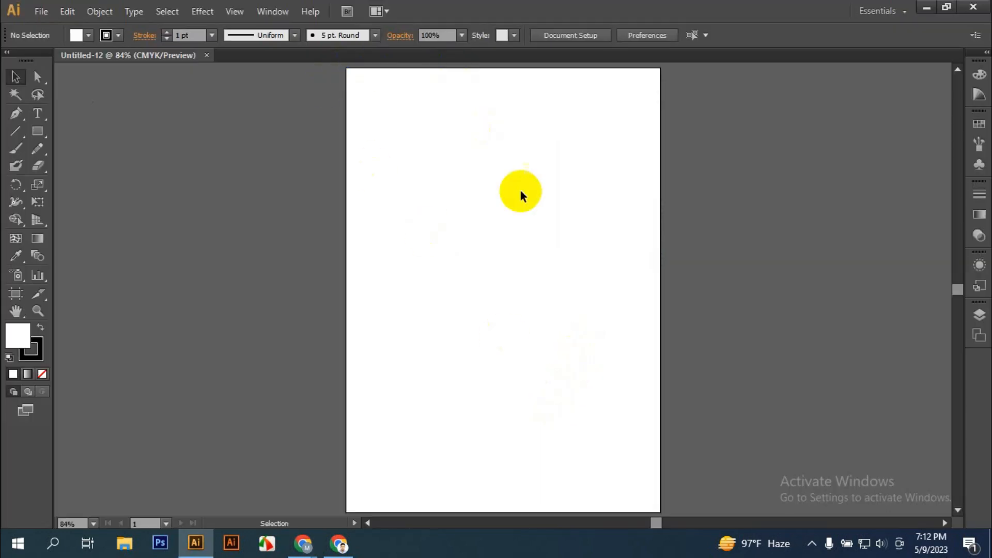
Step: Zoom out and pan around the empty canvas beyond the artboard, and fit the artboard in the window again
alt+scroll(566, 212, down, 5)
drag(568, 229, 740, 542)
drag(579, 264, 764, 303)
drag(799, 348, 609, 310)
drag(723, 299, 602, 269)
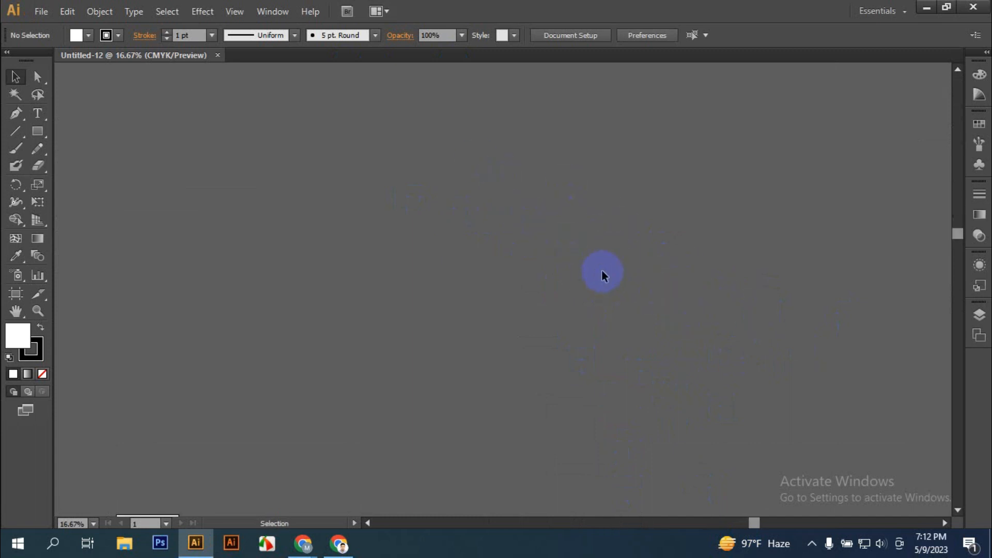
key(ctrl+0)
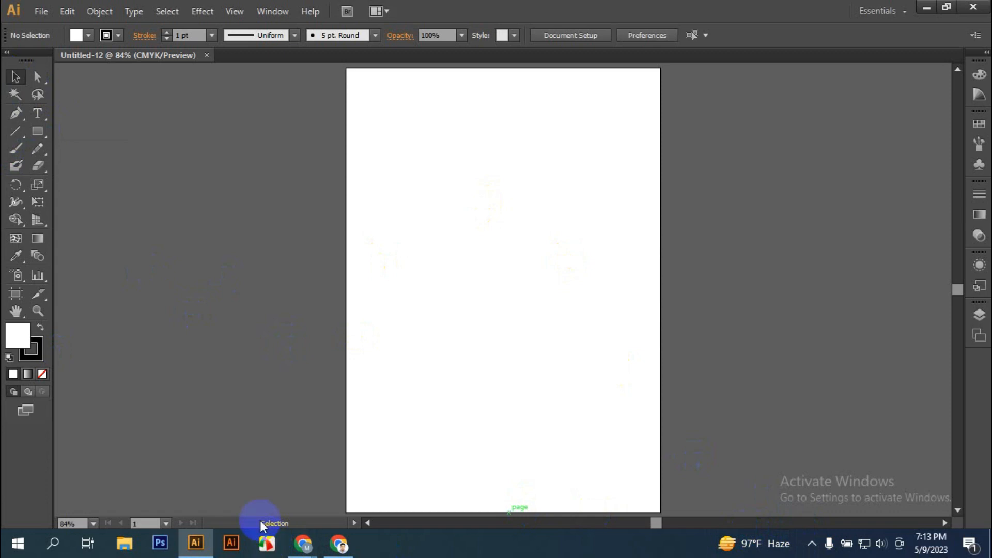
Step: Switch to the Google Meet call and save a Lightshot screenshot of nearly the whole screen with the participants
mouse_move(303, 543)
click(229, 472)
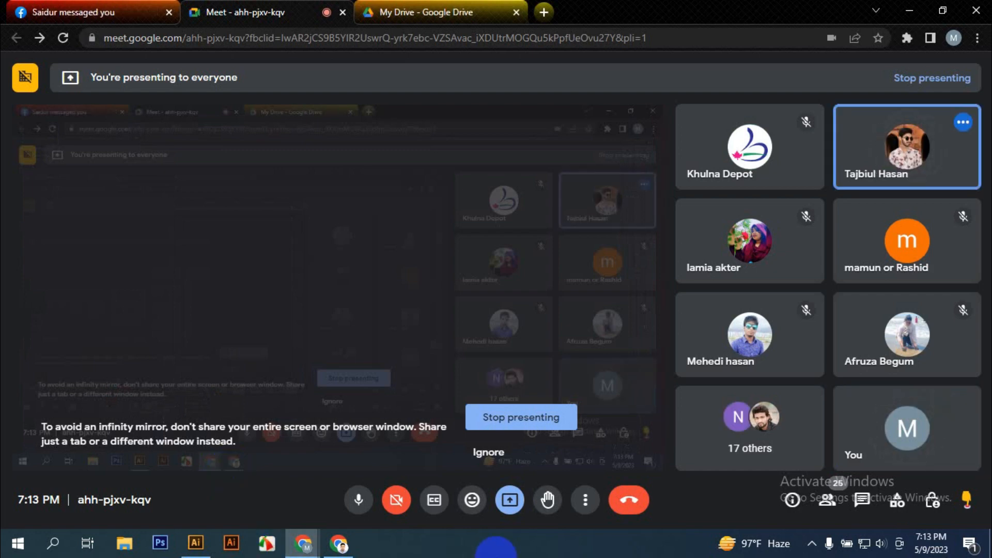
click(881, 550)
scroll(881, 550, up, 1)
click(607, 548)
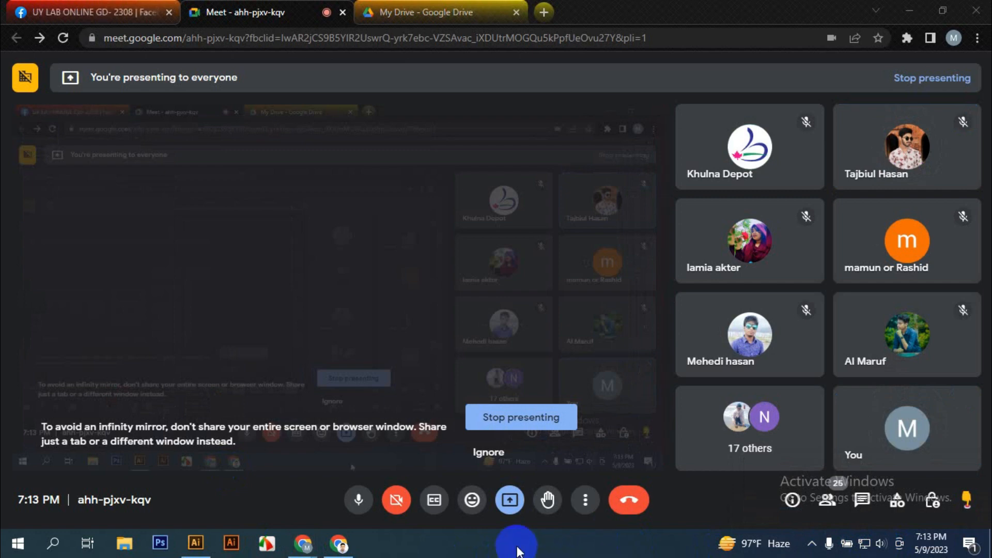
key(Print)
drag(2, 1, 980, 547)
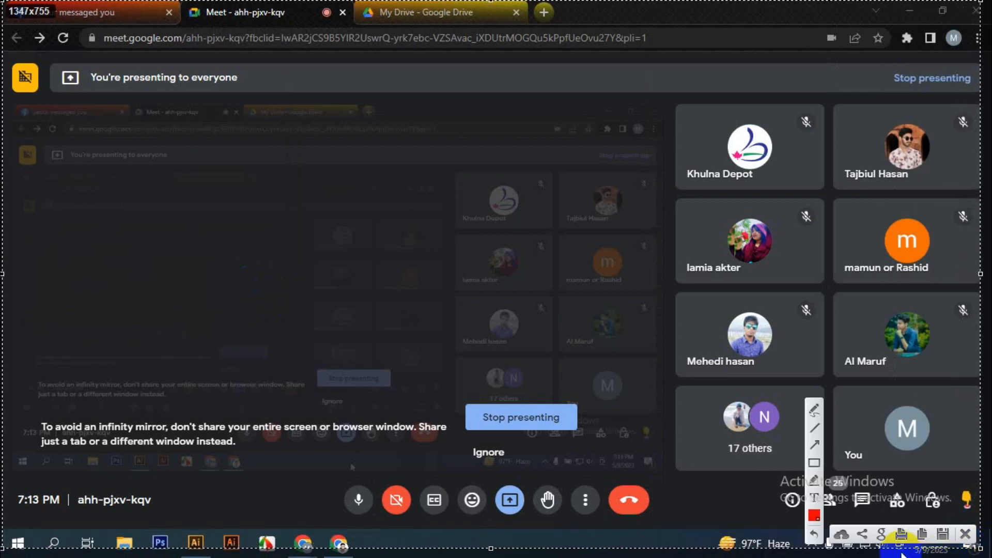
key(ctrl+s)
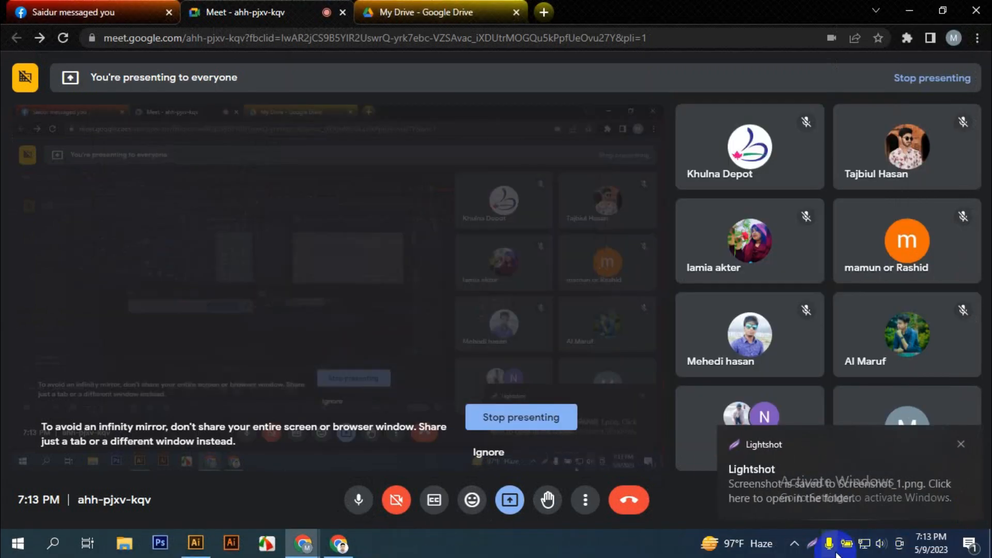
Step: Return to Illustrator, look through the shape tools, and draw a wide rectangle in the upper half of the artboard with the Rectangle tool
key(alt+Tab)
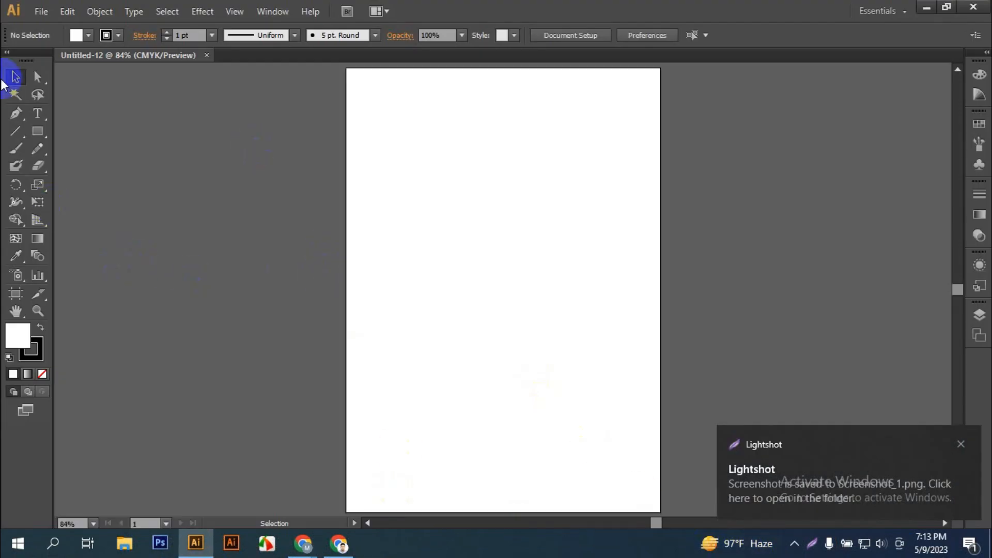
click(39, 133)
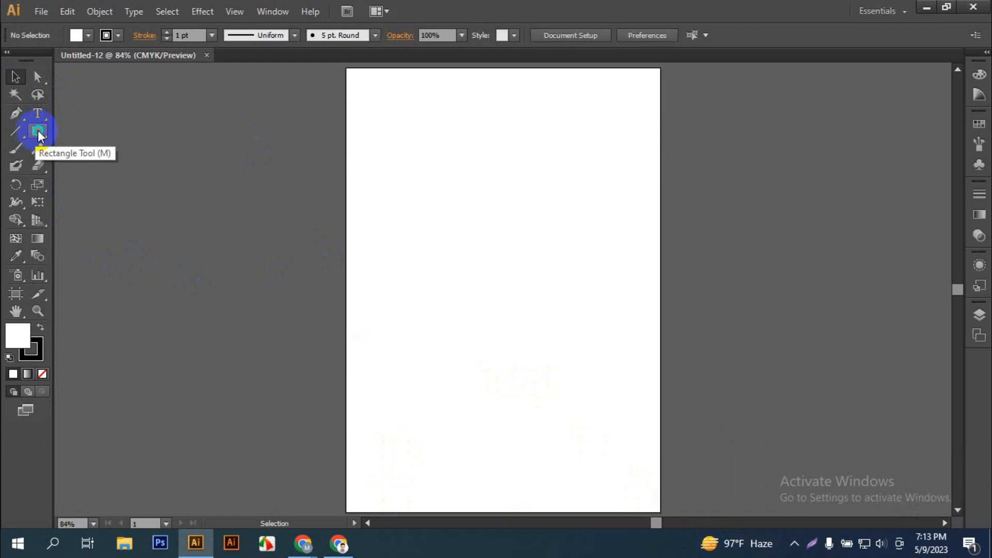
click(39, 132)
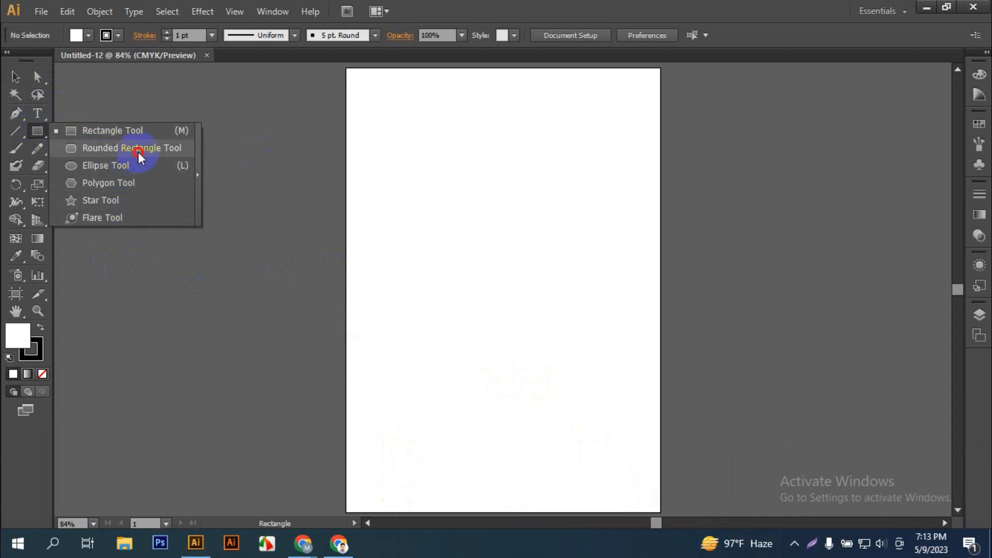
click(140, 201)
click(44, 134)
click(103, 132)
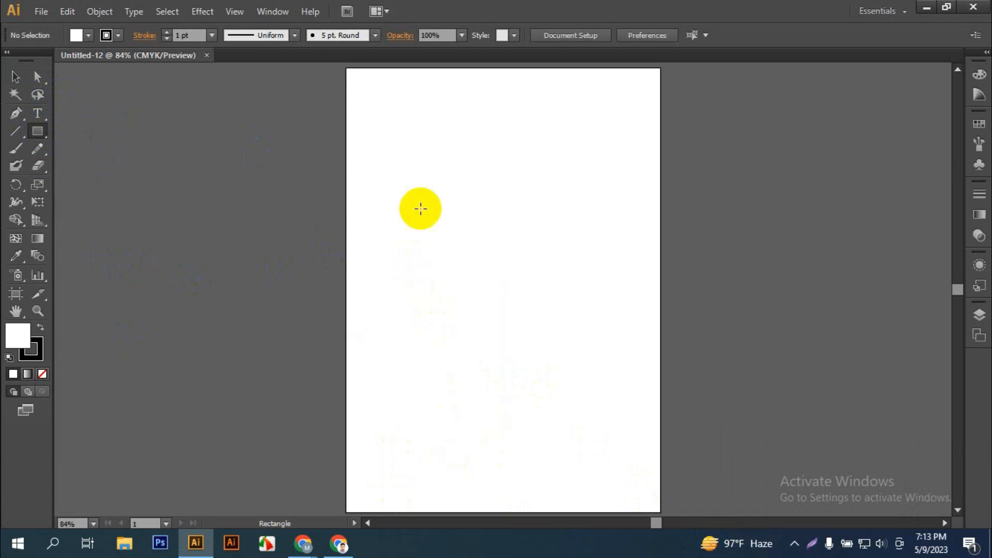
drag(406, 174, 576, 316)
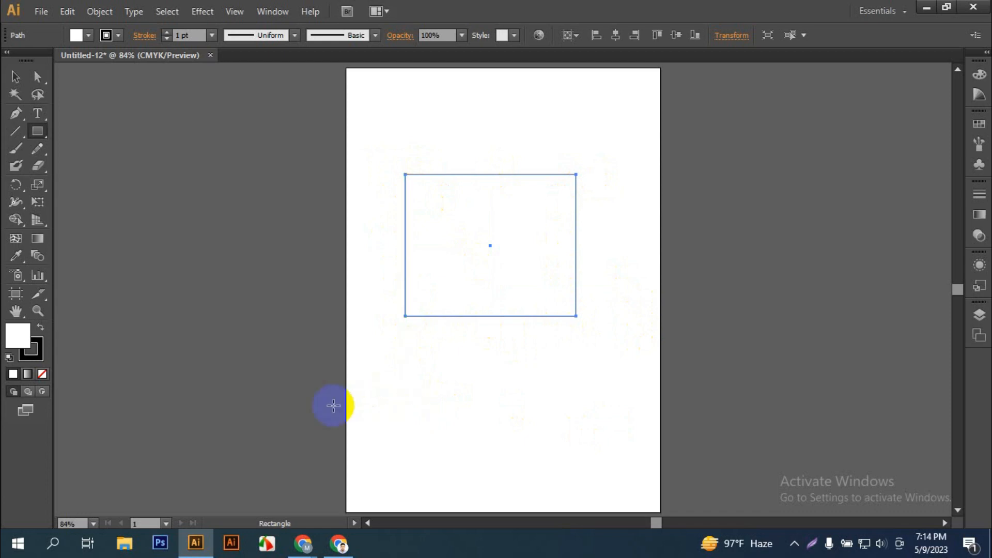
Step: Switch to the Selection tool and deselect the rectangle
click(15, 77)
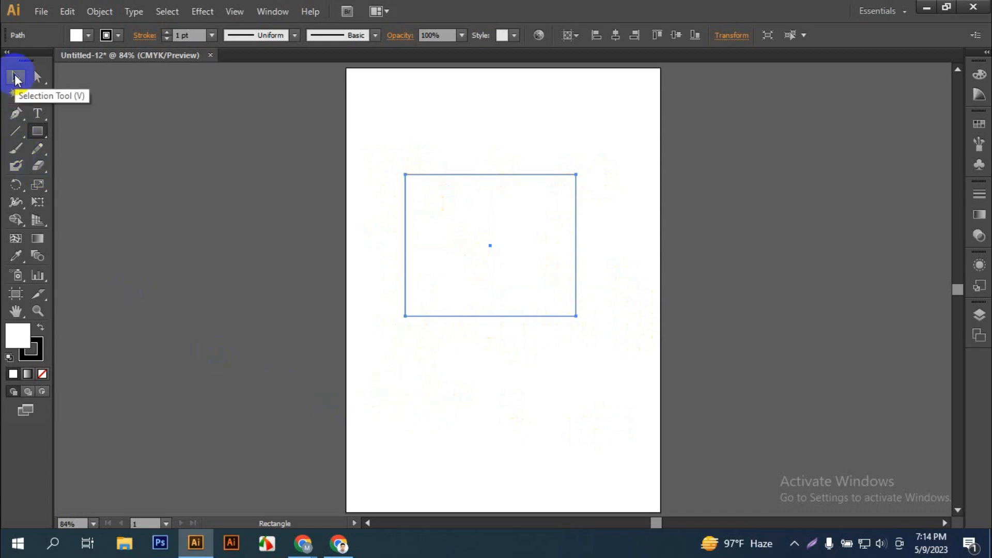
click(15, 78)
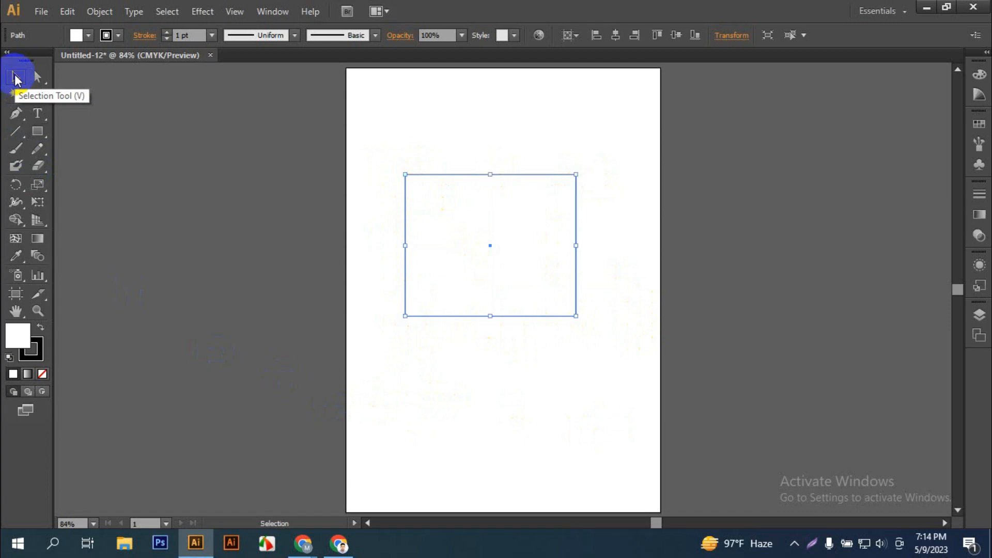
click(231, 326)
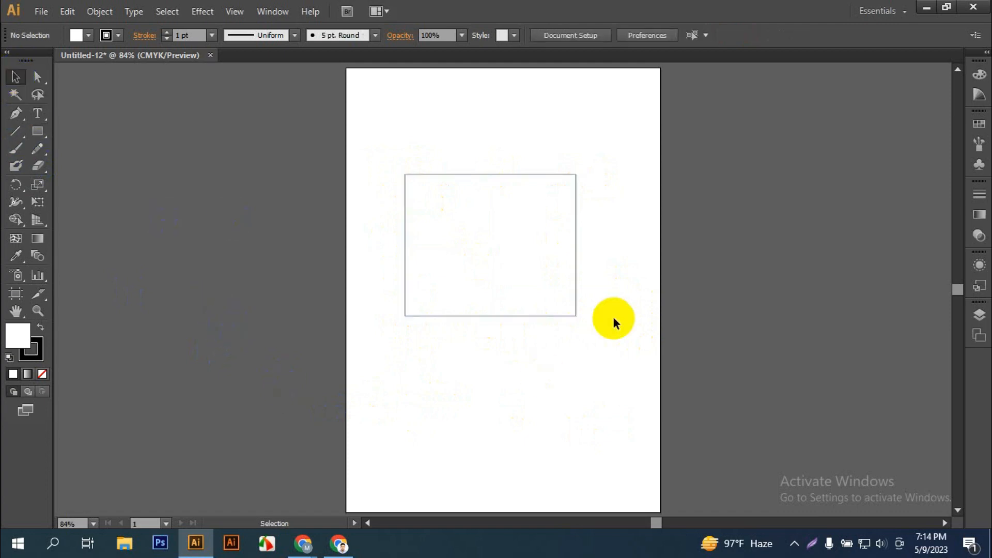
Step: Select the rectangle with the Selection tool and scale it down slightly, keeping its proportions
click(500, 237)
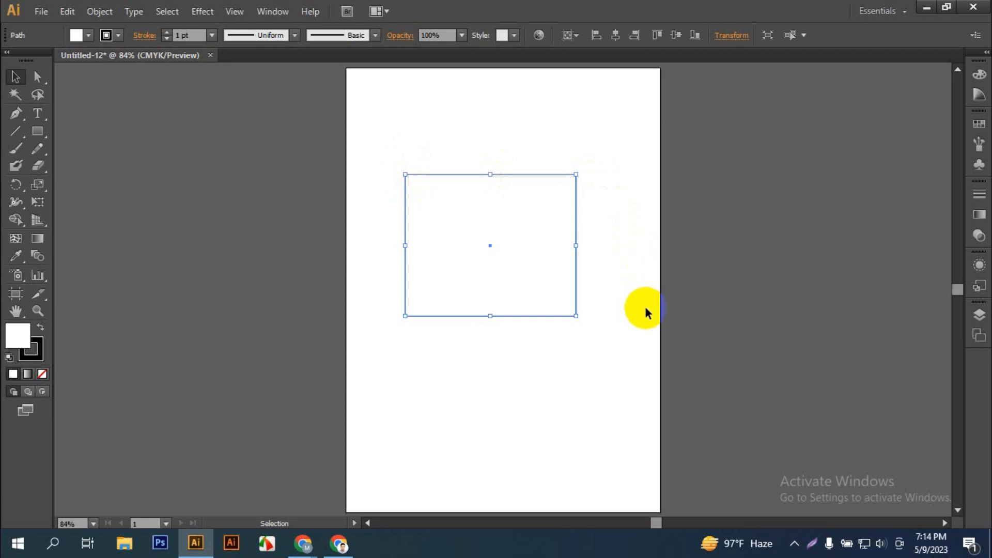
click(272, 378)
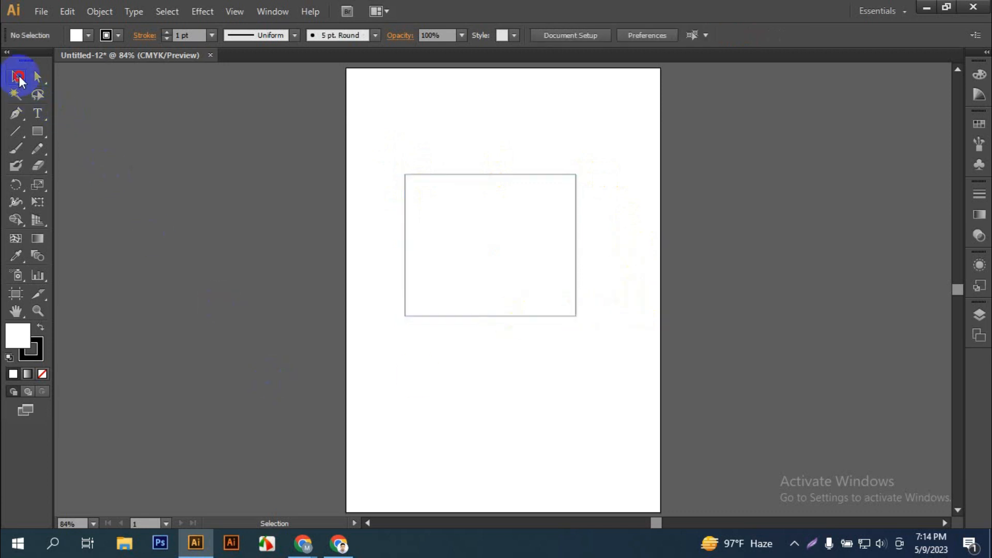
click(507, 279)
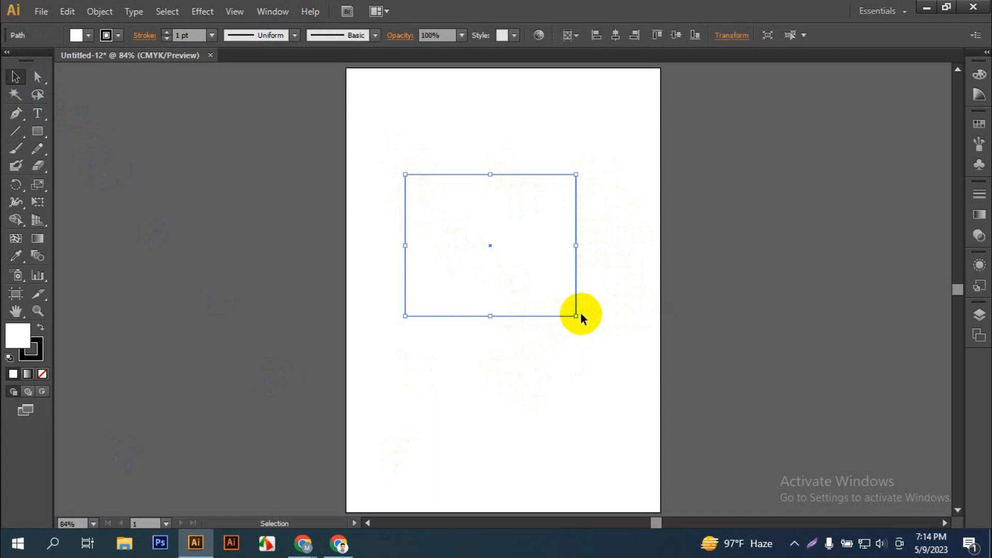
drag(575, 314, 667, 181)
scroll(538, 281, up, 5)
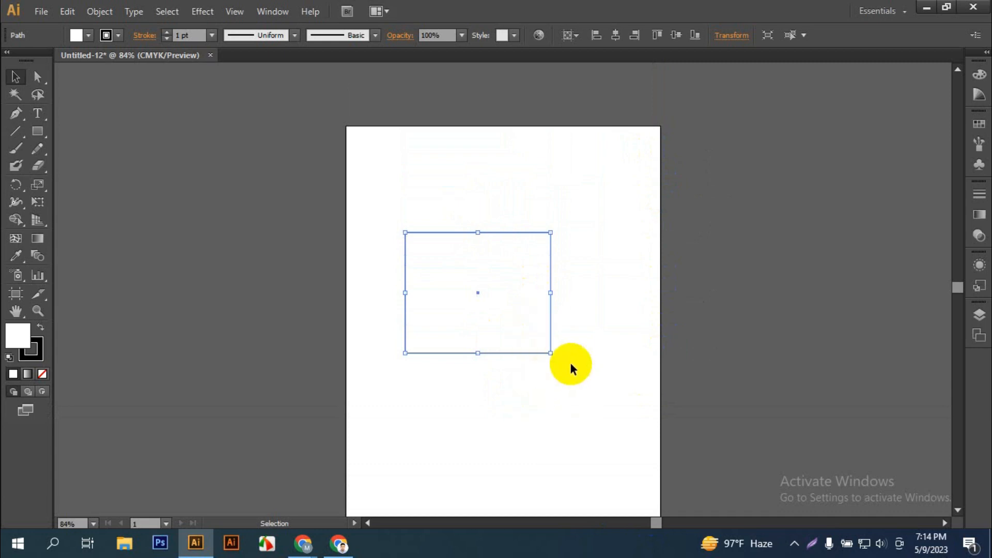
Step: Try rotating the rectangle about its centre in 45° increments and bring it back to its original orientation
drag(558, 360, 534, 425)
key(shift)
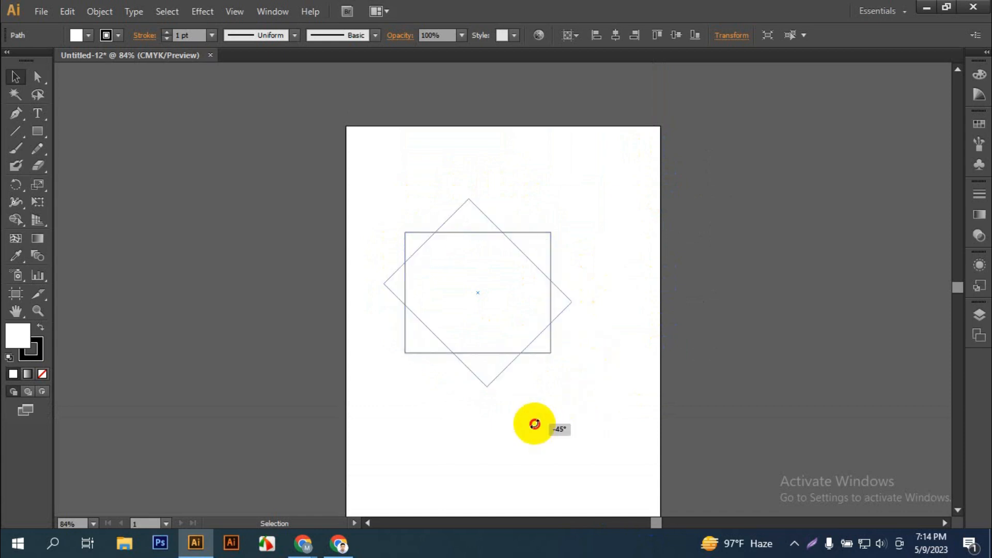
drag(535, 424, 331, 222)
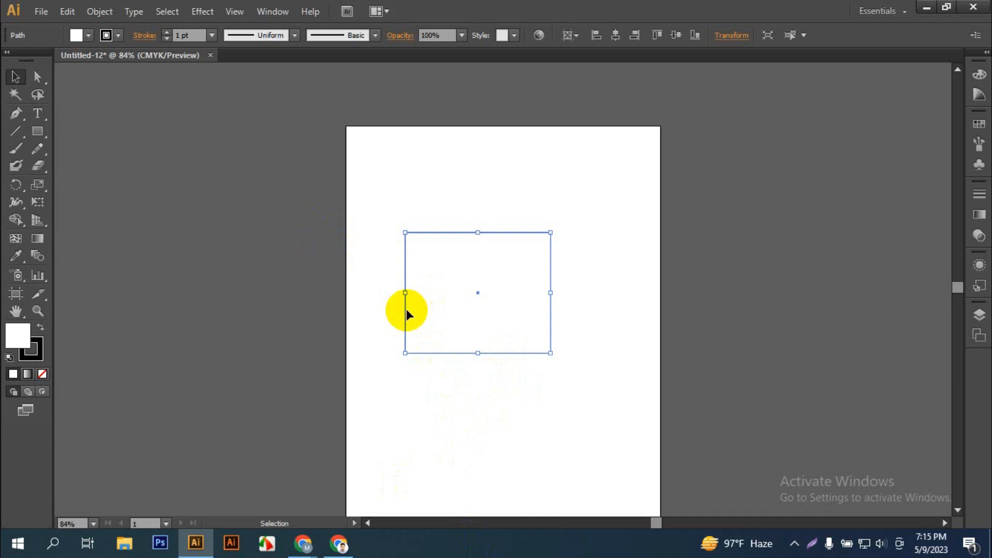
Step: Deselect the rectangle on the artboard and select it again with the Selection tool
click(29, 147)
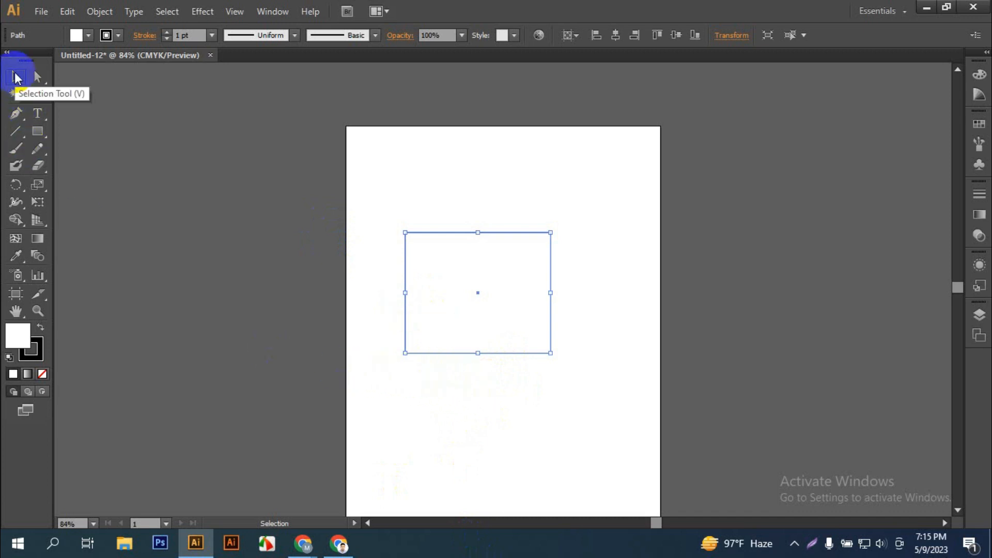
click(15, 78)
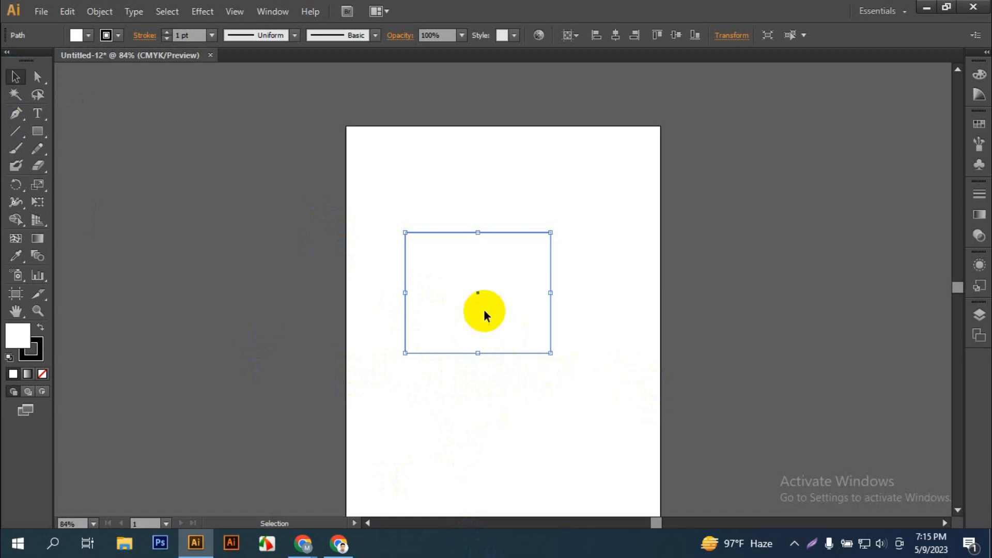
click(538, 448)
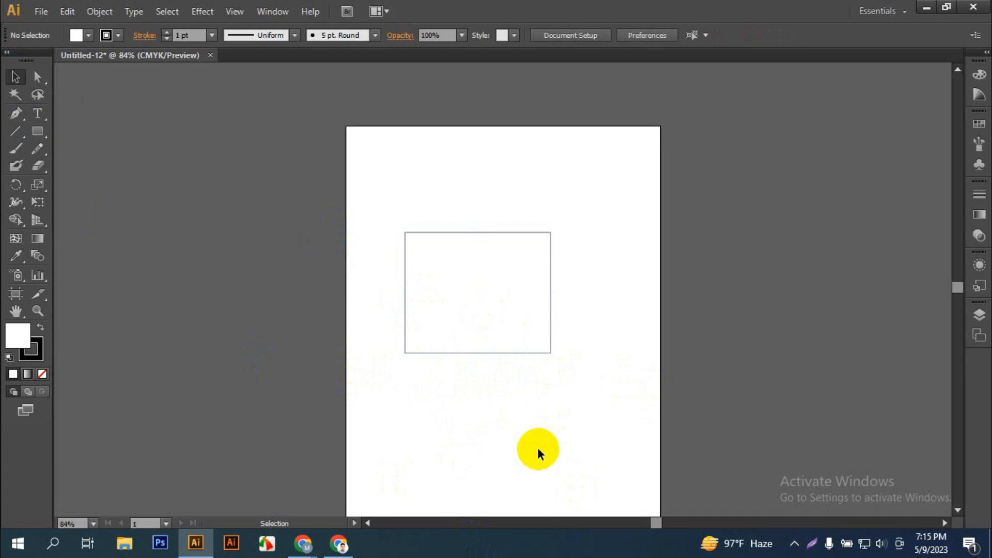
click(559, 445)
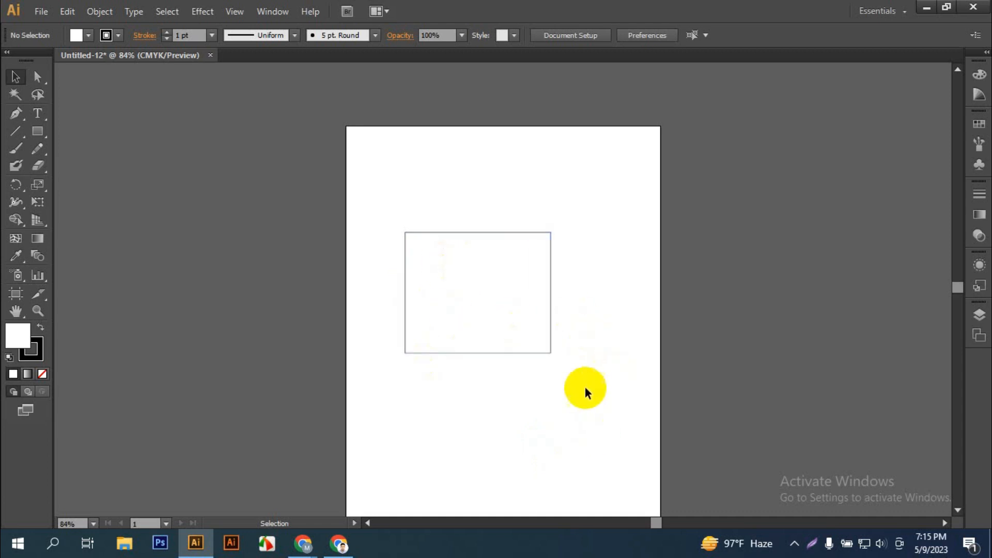
click(516, 318)
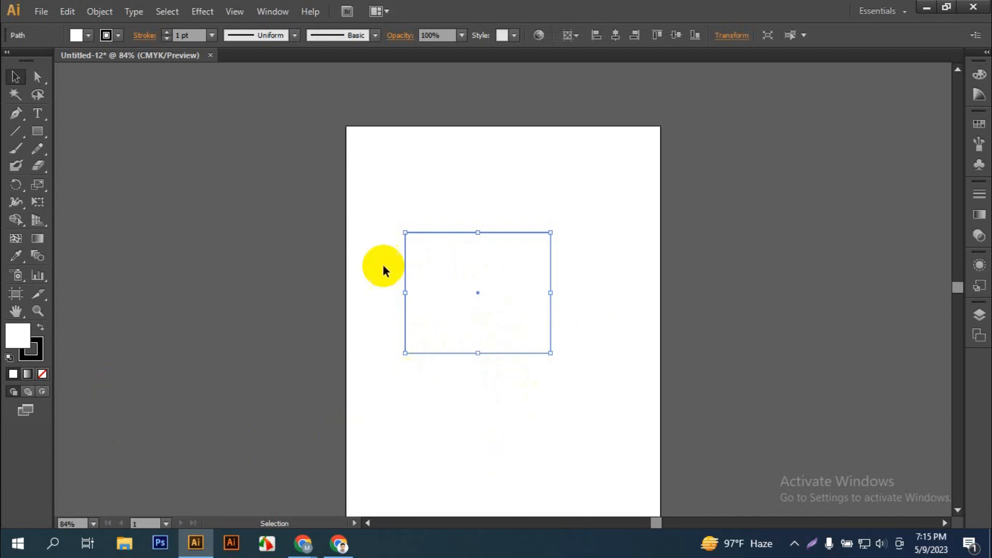
Step: Reshape the rectangle into a pointed arrowhead-like outline by moving its corner anchor points with the Direct Selection tool
click(38, 77)
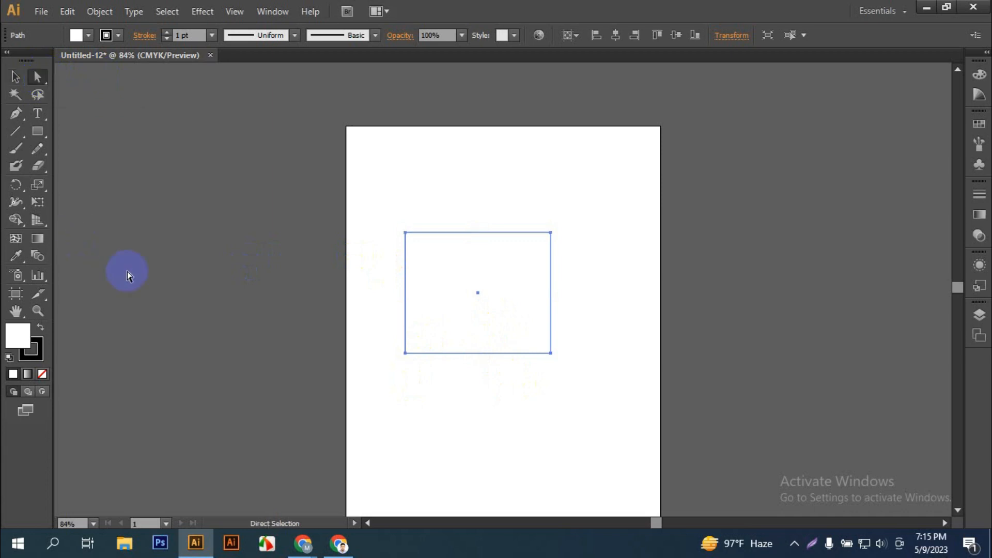
drag(567, 238, 591, 222)
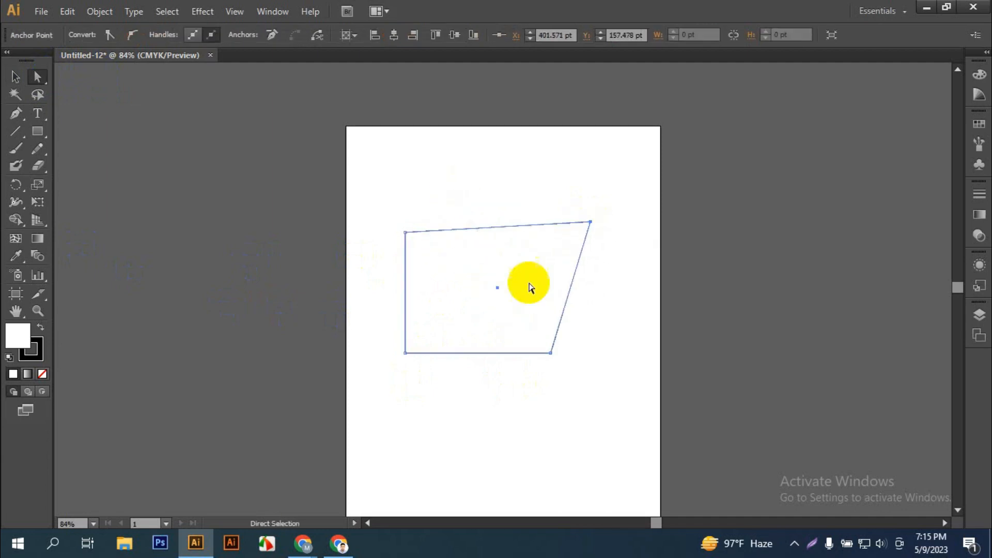
drag(406, 354, 534, 264)
drag(551, 354, 466, 381)
drag(536, 263, 538, 240)
click(532, 435)
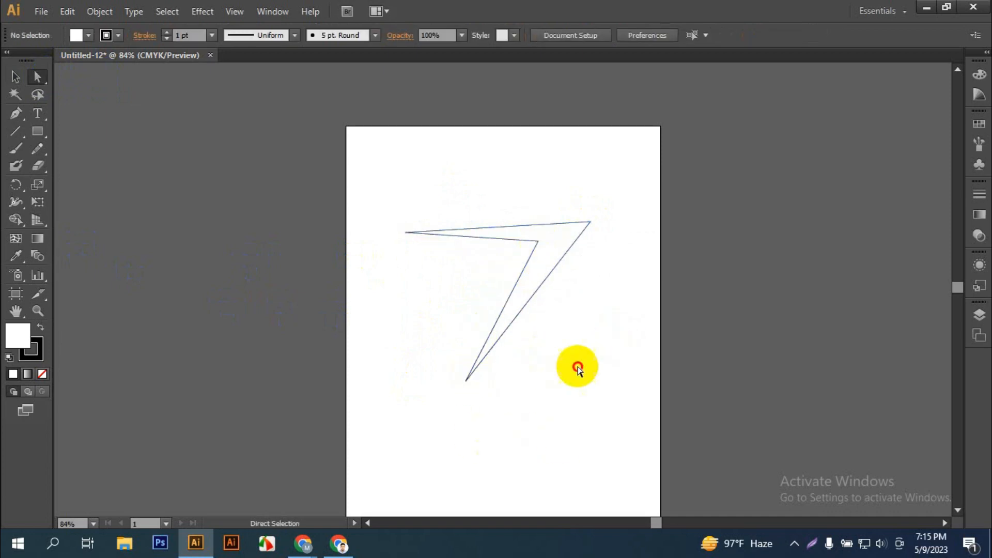
Step: Delete the distorted shape and draw a new rectangle in the upper half of the artboard
drag(371, 160, 742, 515)
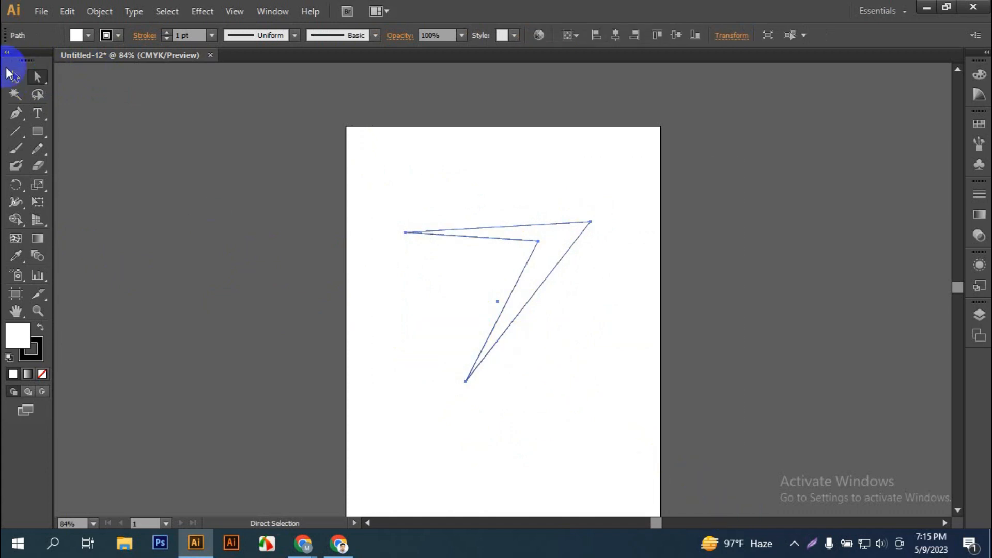
key(Delete)
click(38, 132)
drag(434, 237, 562, 344)
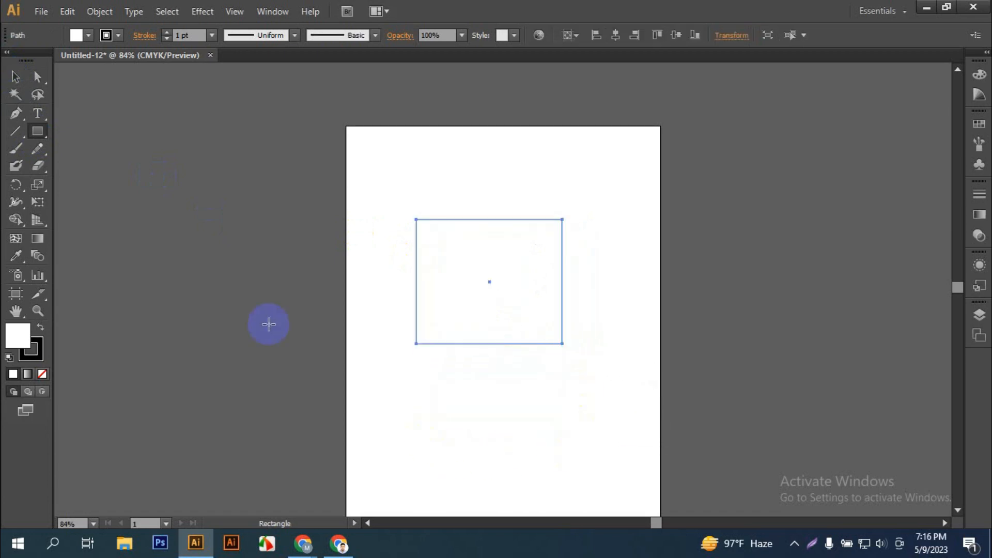
Step: Switch to the Selection tool and select the new rectangle with a selection marquee
click(15, 74)
click(416, 421)
drag(414, 427, 489, 303)
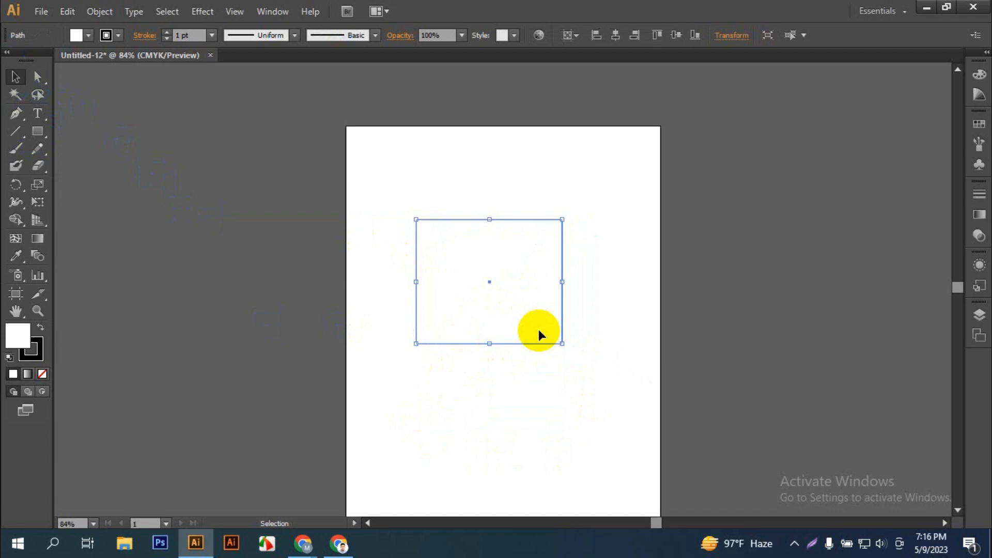
Step: Make Fill the active colour attribute and set the rectangle's fill to bright red F90000
click(20, 337)
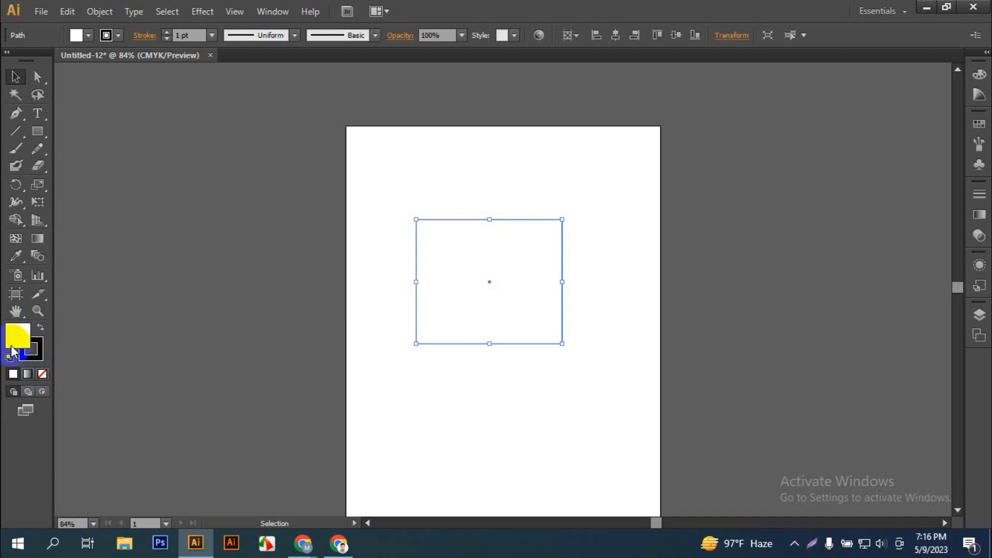
key(x)
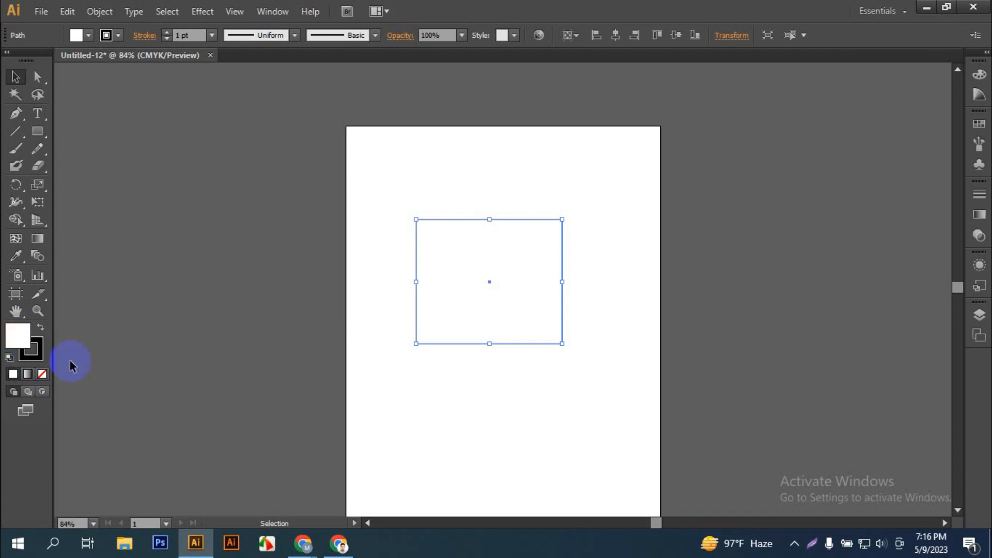
click(12, 345)
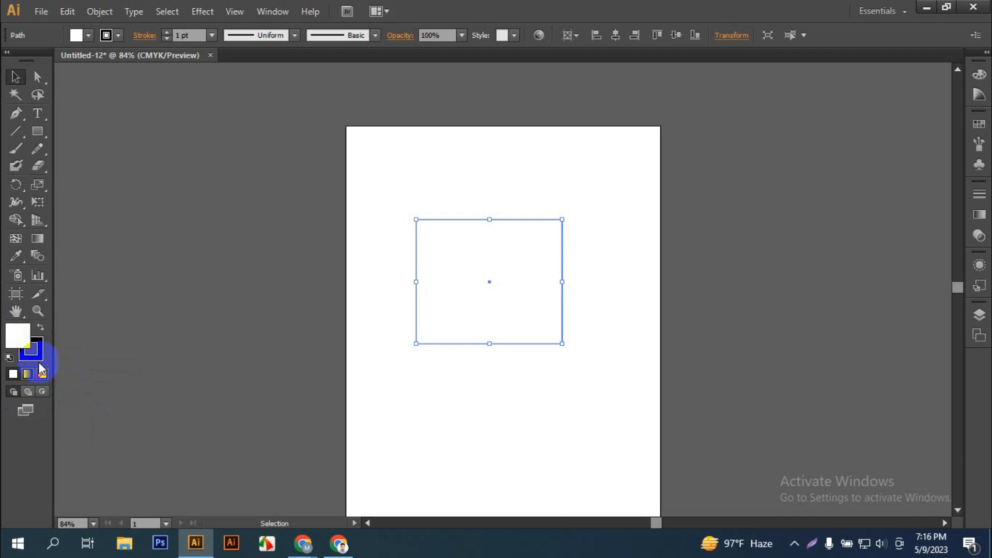
click(11, 342)
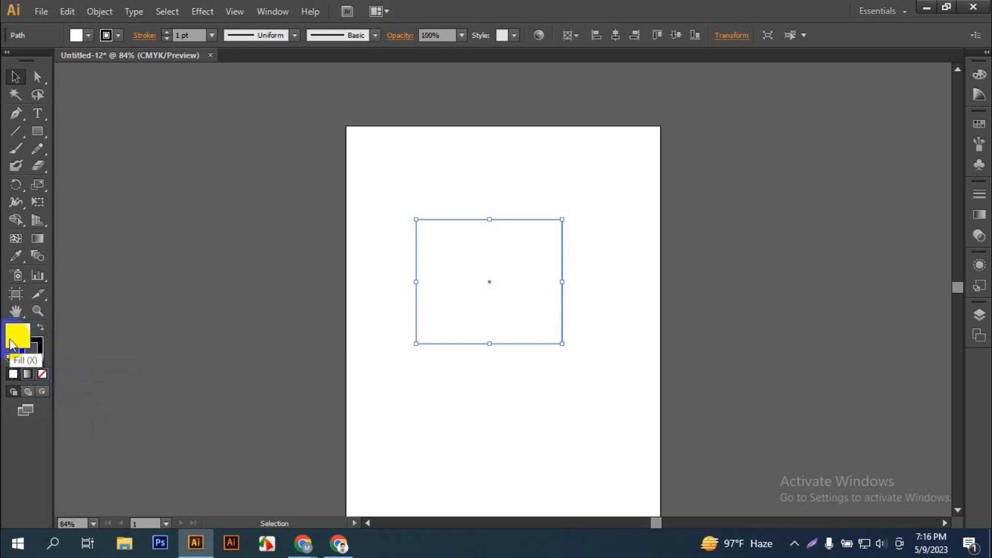
click(514, 289)
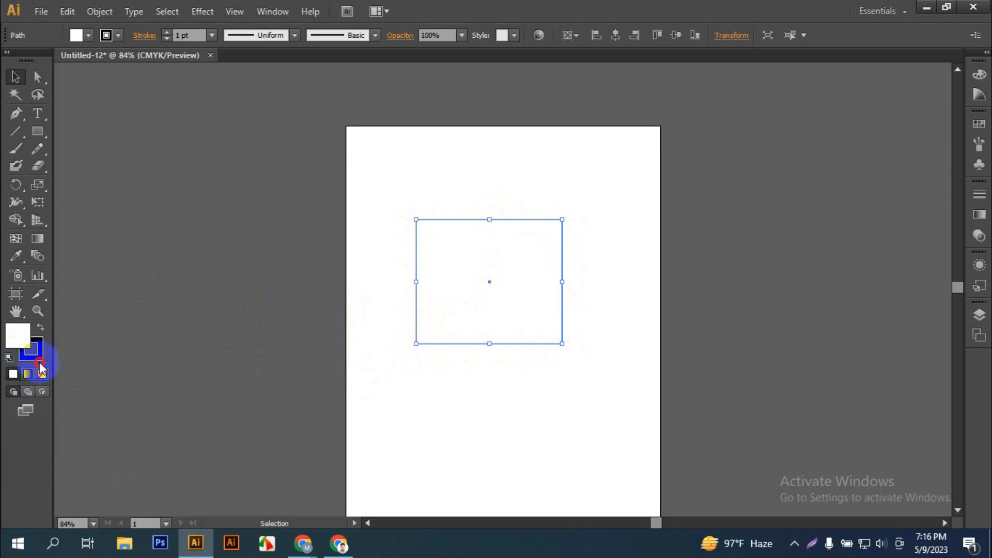
double_click(18, 339)
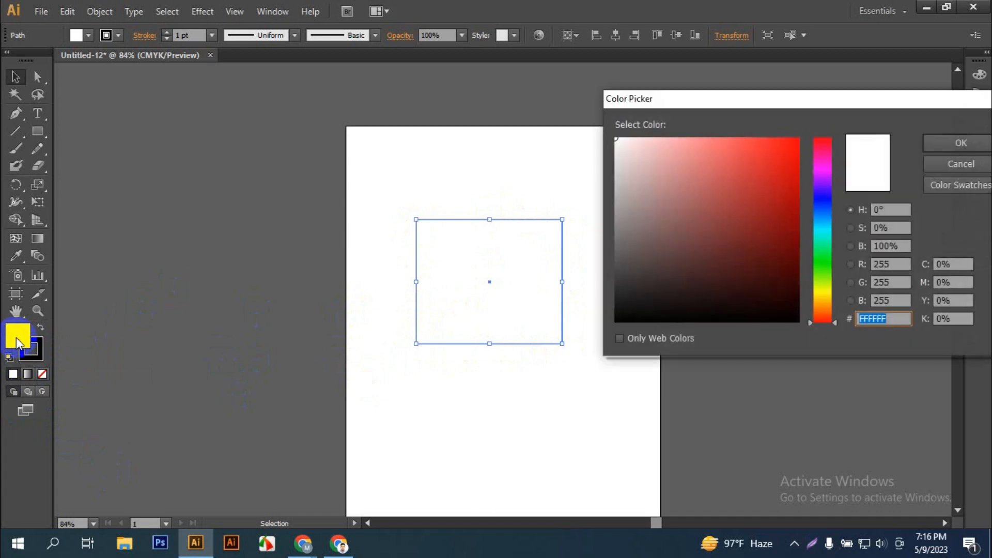
drag(746, 97, 578, 144)
mouse_move(532, 205)
mouse_down()
mouse_move(667, 169)
mouse_move(631, 189)
mouse_up()
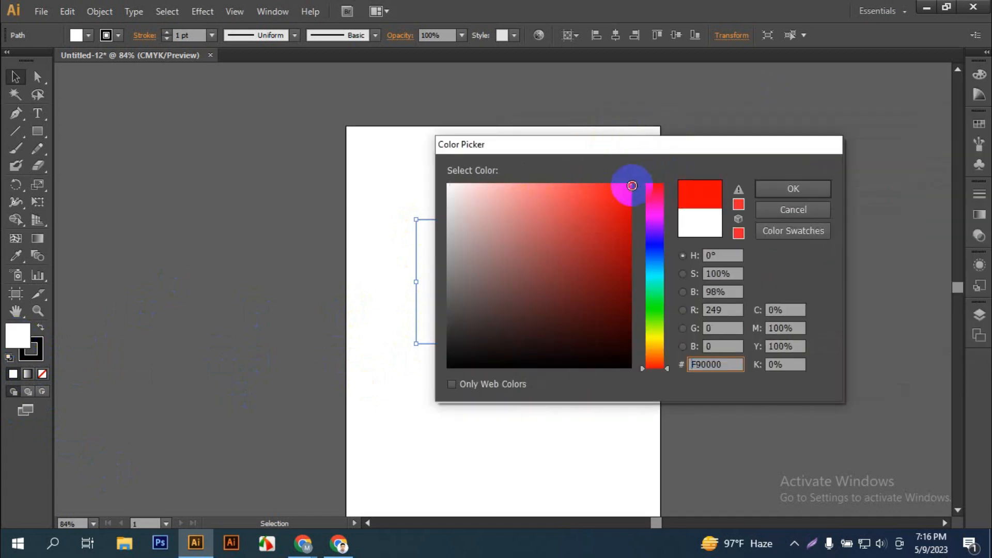
click(793, 186)
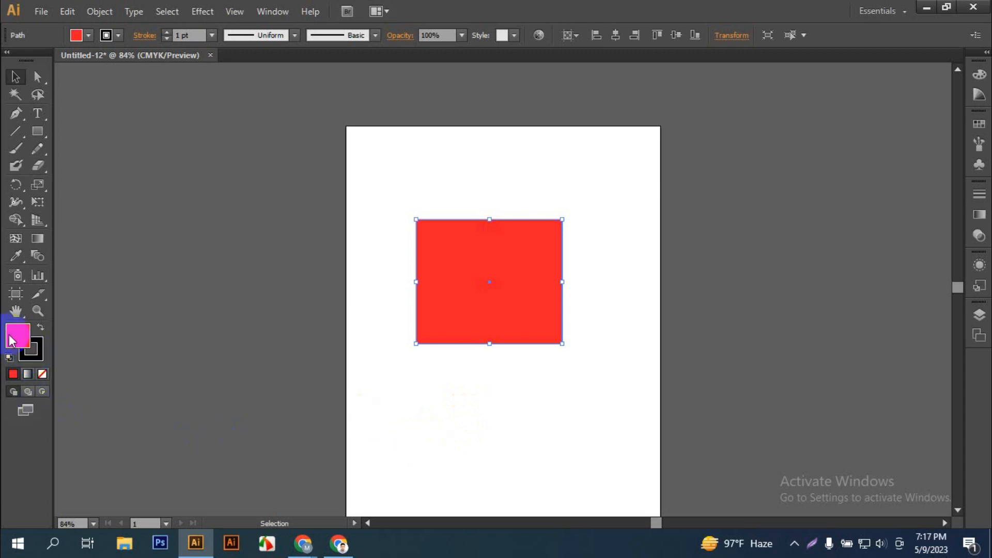
Step: Change the rectangle's fill colour from red to blue by shifting the hue in the Color Picker
click(28, 353)
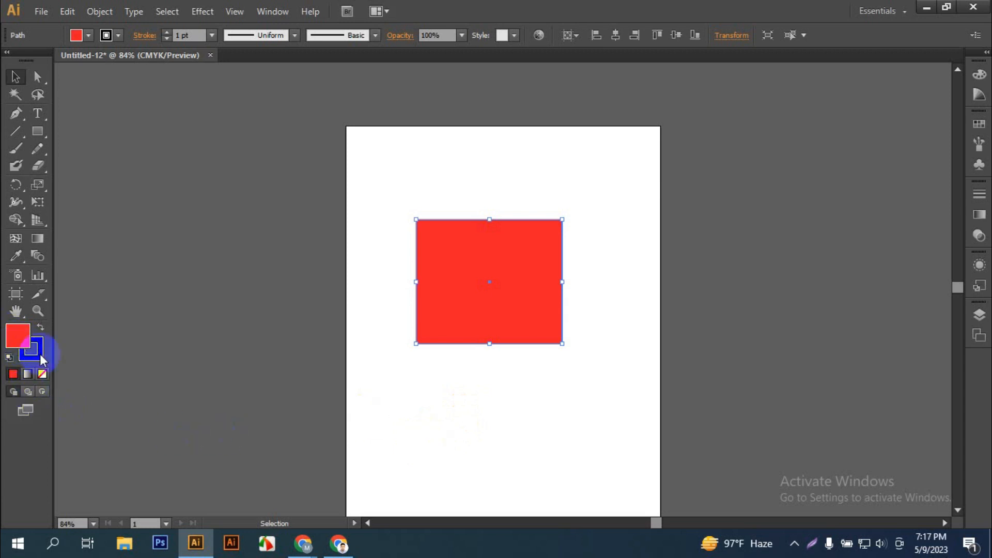
click(23, 348)
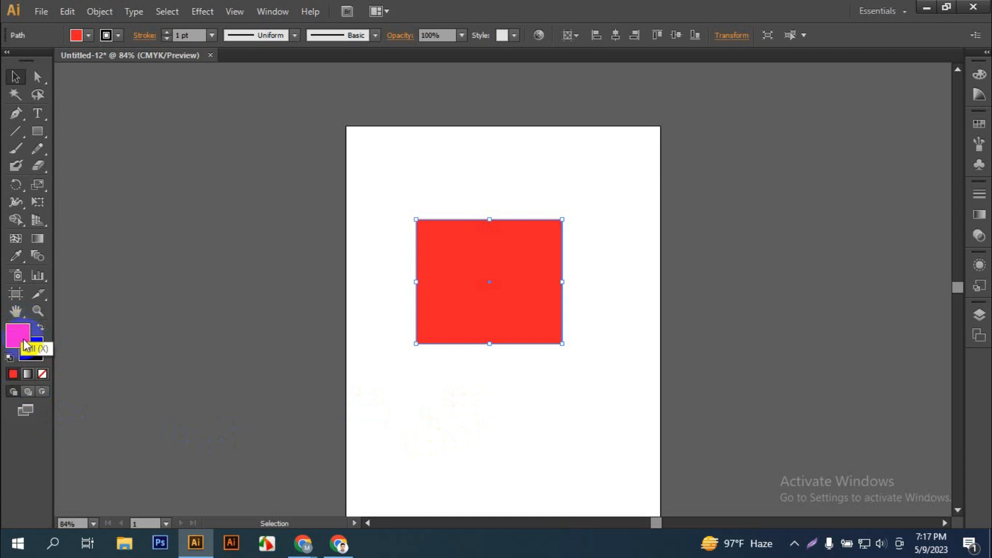
double_click(20, 339)
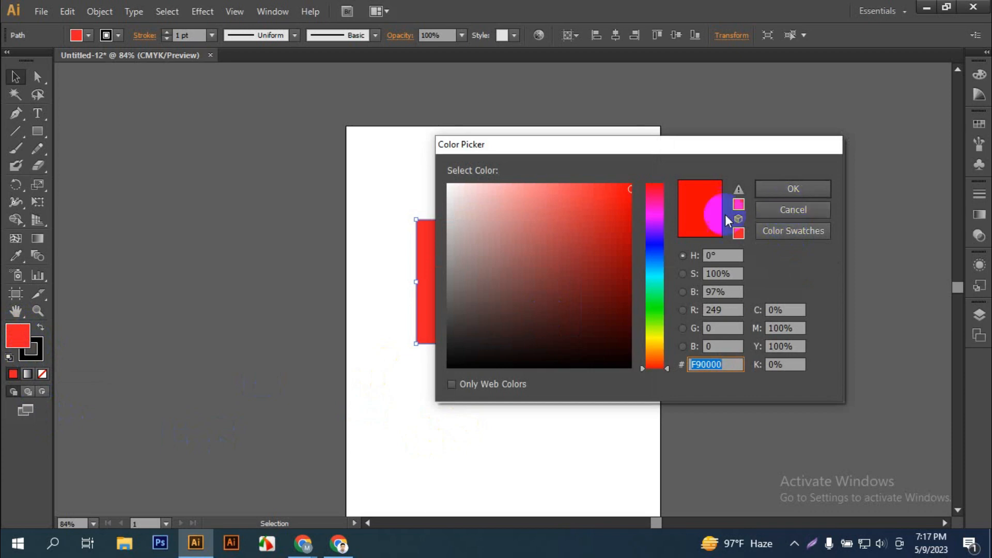
click(655, 250)
click(780, 190)
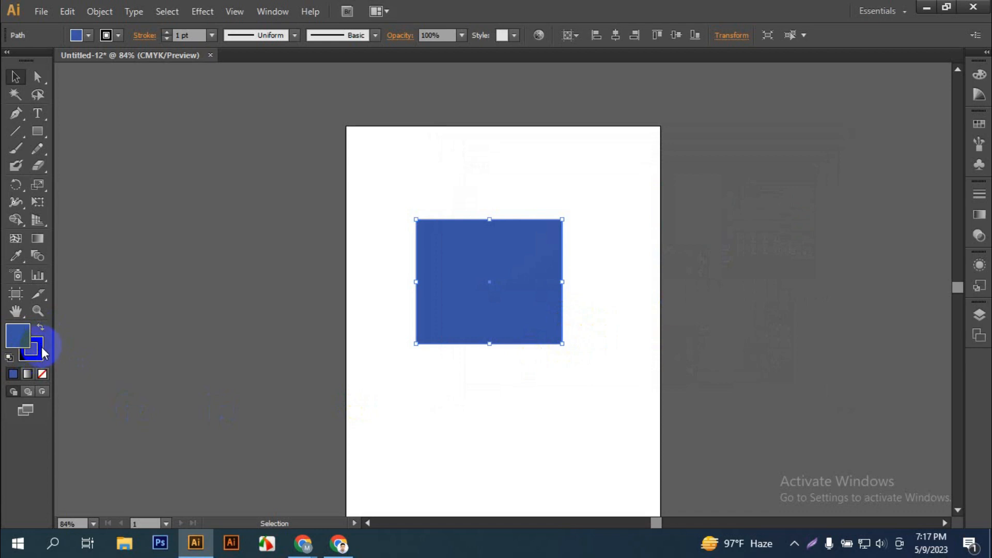
Step: Set the rectangle's stroke colour to green 19FF00, deselect it, and inspect the outline along its lower edge up close
click(44, 353)
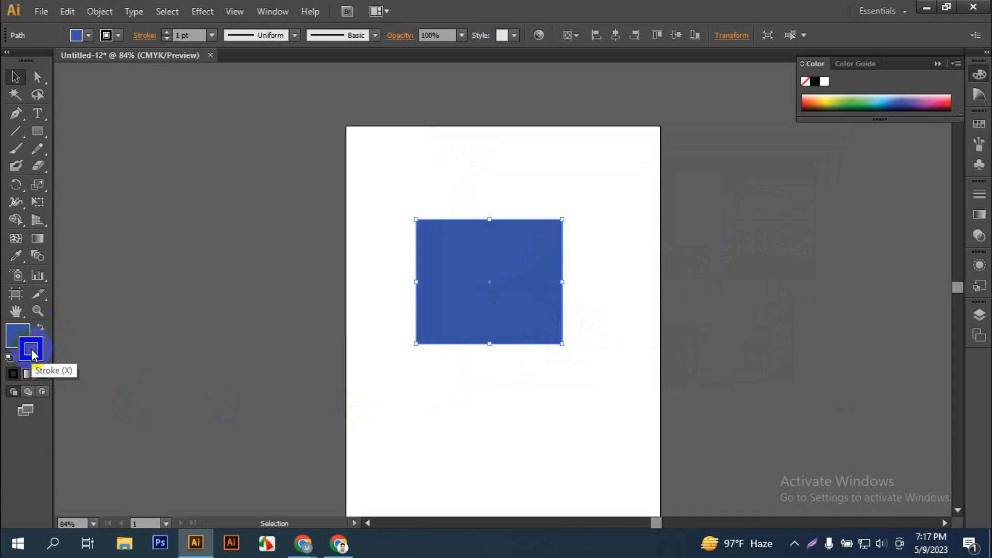
double_click(31, 351)
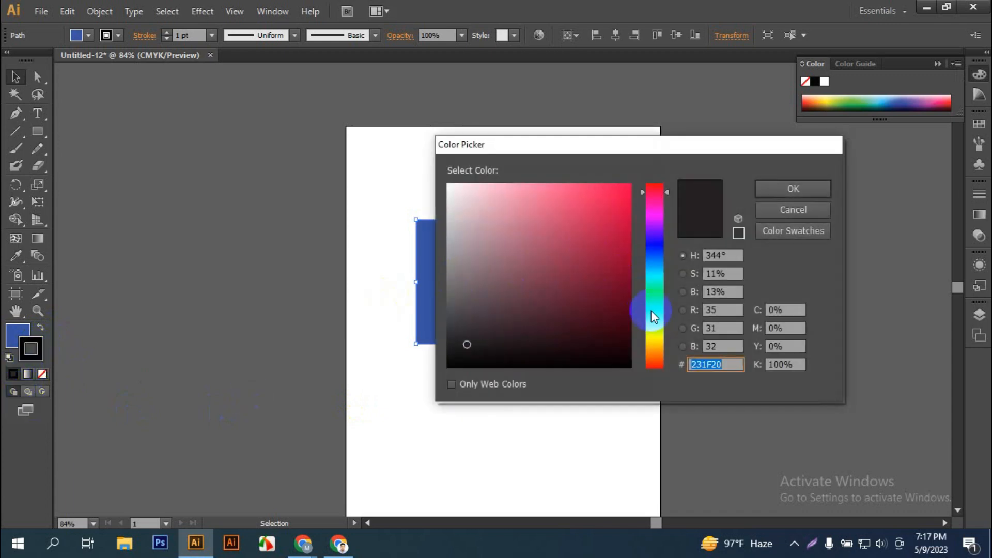
click(654, 310)
click(630, 185)
click(802, 189)
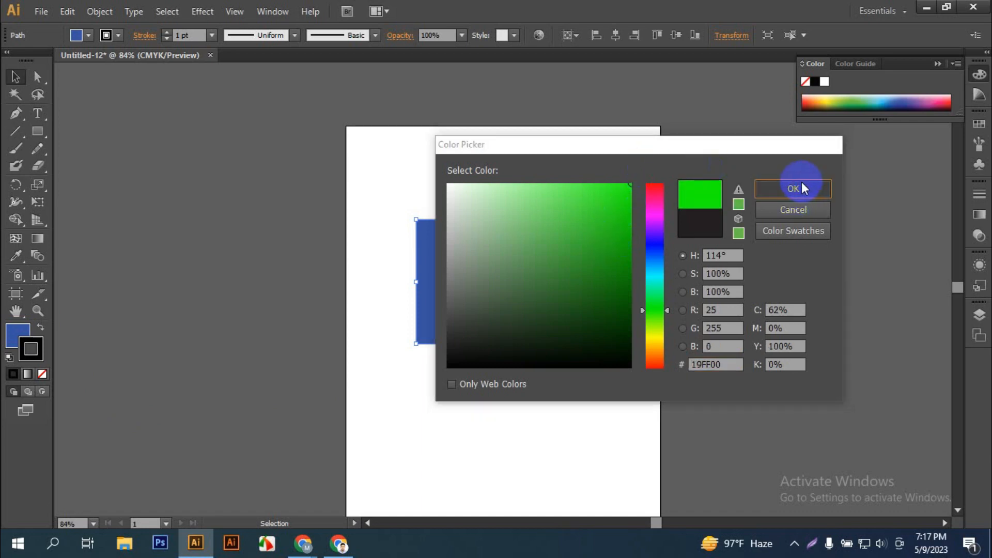
click(608, 369)
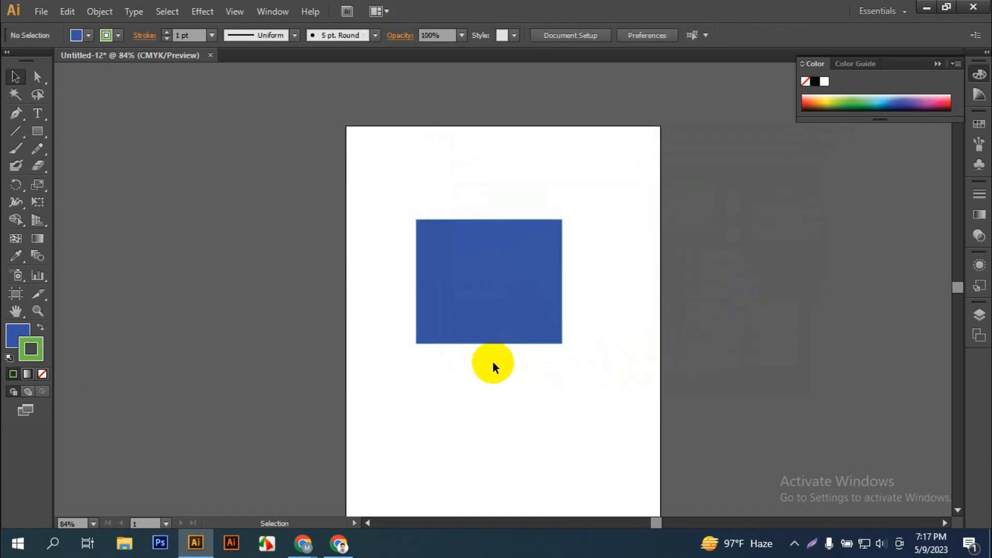
scroll(492, 360, up, 6)
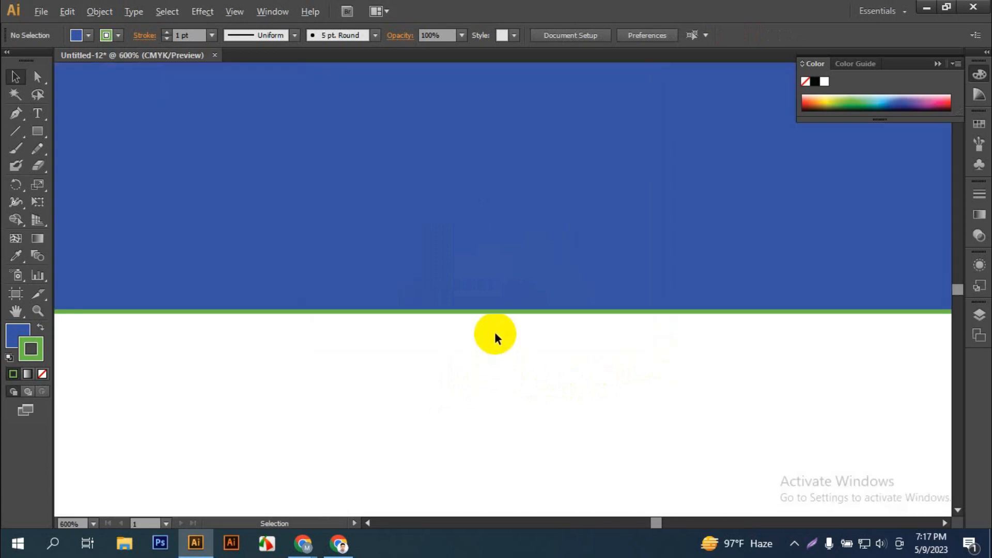
scroll(495, 334, up, 7)
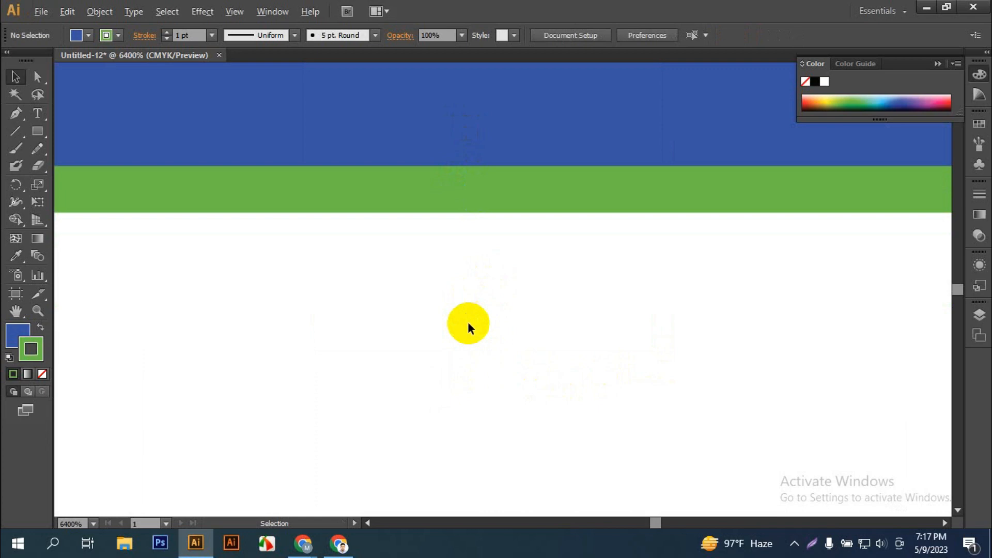
Step: Swap the current fill and stroke colours while nothing is selected
scroll(468, 325, down, 12)
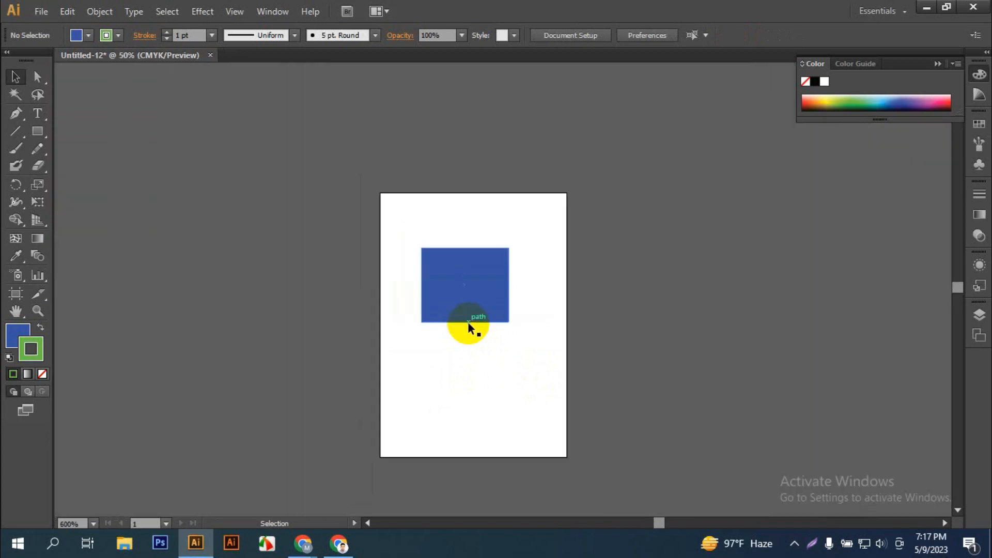
scroll(467, 321, up, 3)
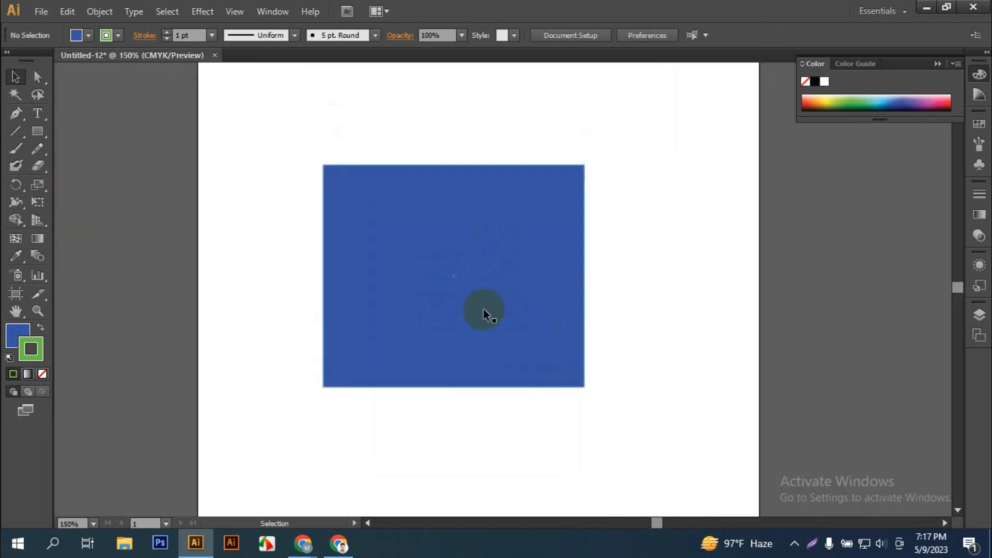
click(35, 354)
click(36, 351)
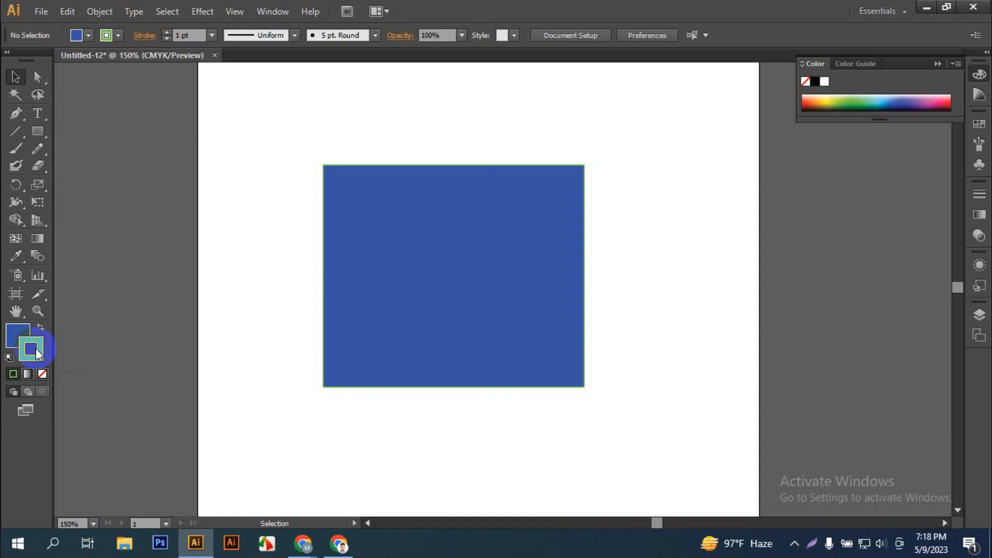
click(40, 327)
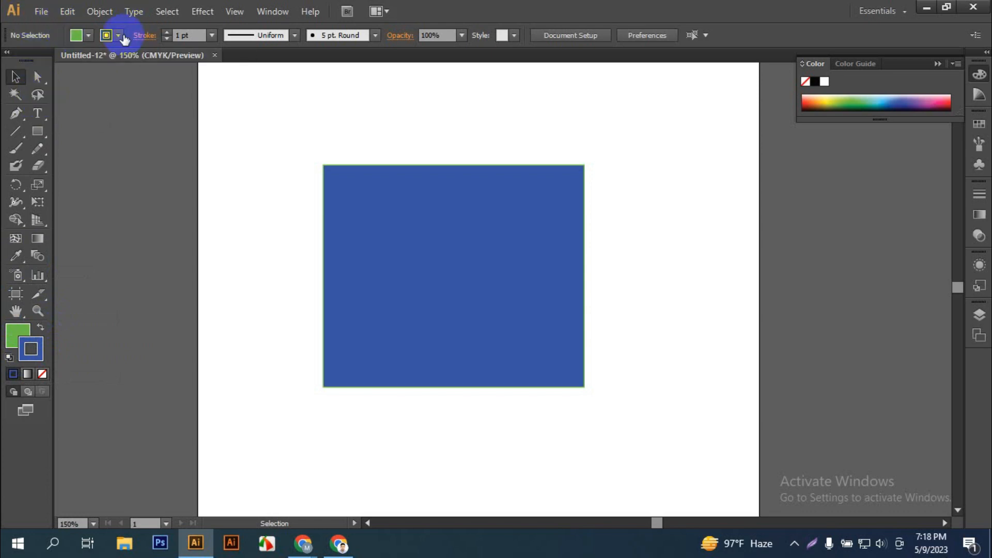
Step: Try out a range of fill swatches with no object selected, ending on a dark blue
click(76, 36)
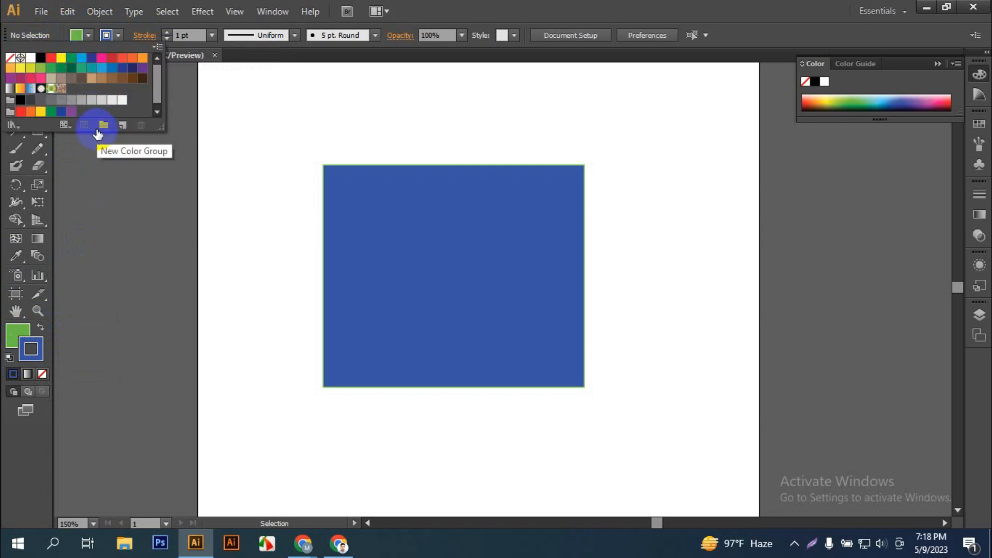
click(11, 58)
click(21, 58)
click(31, 58)
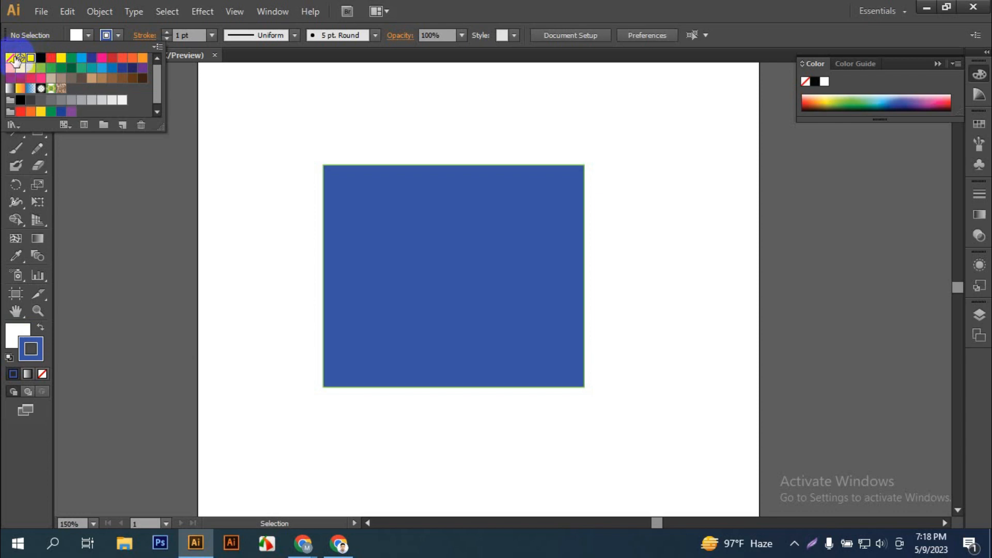
click(10, 58)
click(61, 58)
click(102, 68)
click(124, 78)
click(93, 78)
click(133, 57)
click(142, 68)
click(102, 78)
click(81, 58)
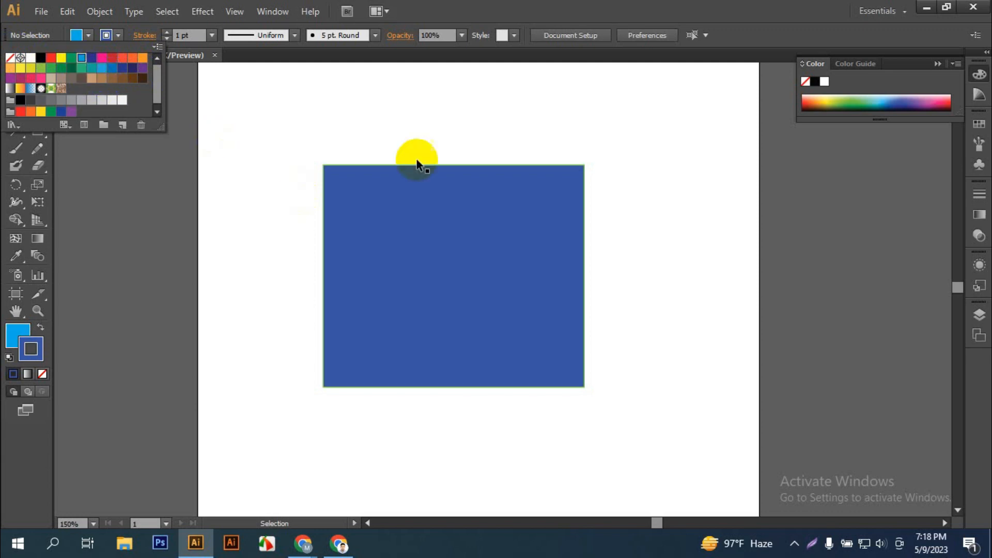
click(91, 69)
click(62, 68)
click(52, 83)
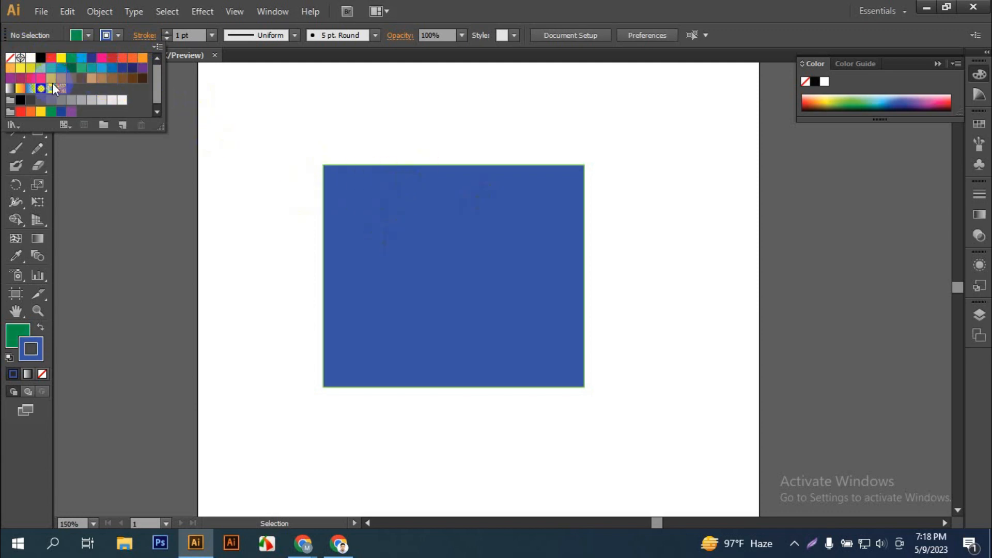
click(101, 78)
click(124, 67)
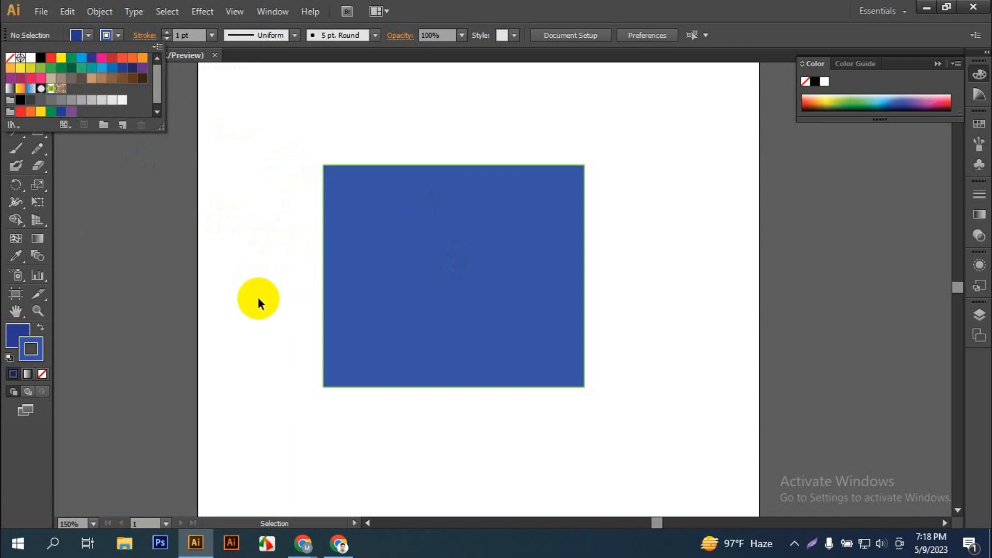
click(453, 5)
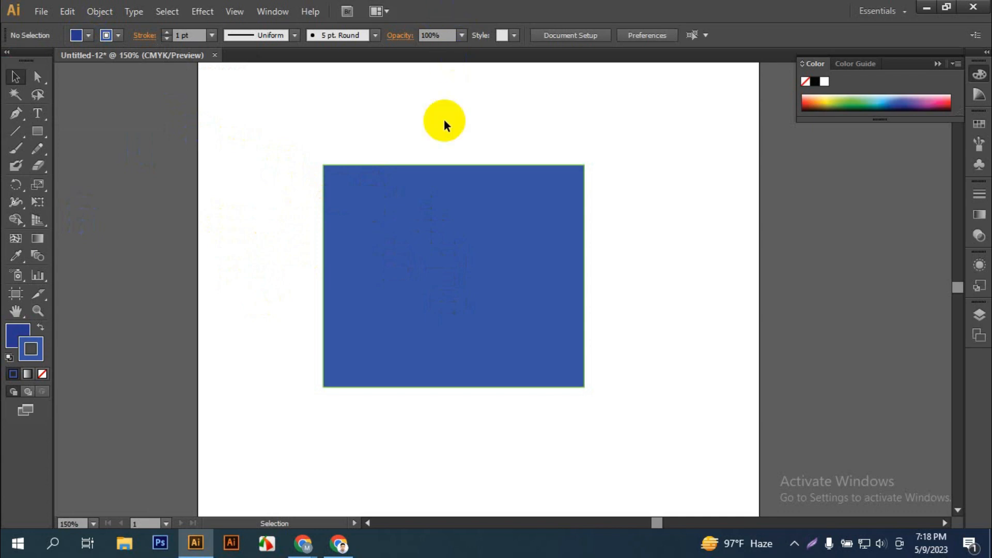
Step: Select the rectangle and cycle its fill through many swatches, settling on the dark blue from the bright colour group
click(429, 212)
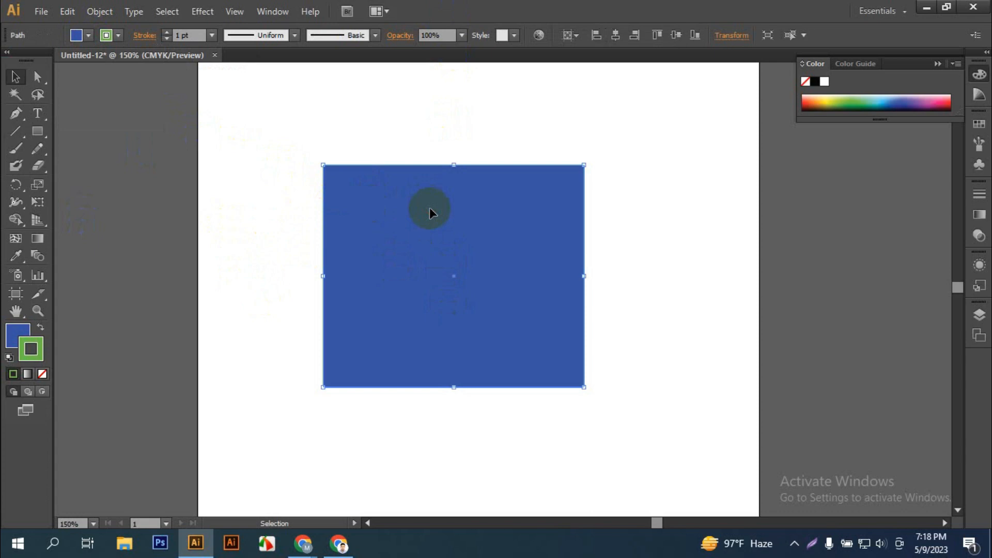
click(76, 36)
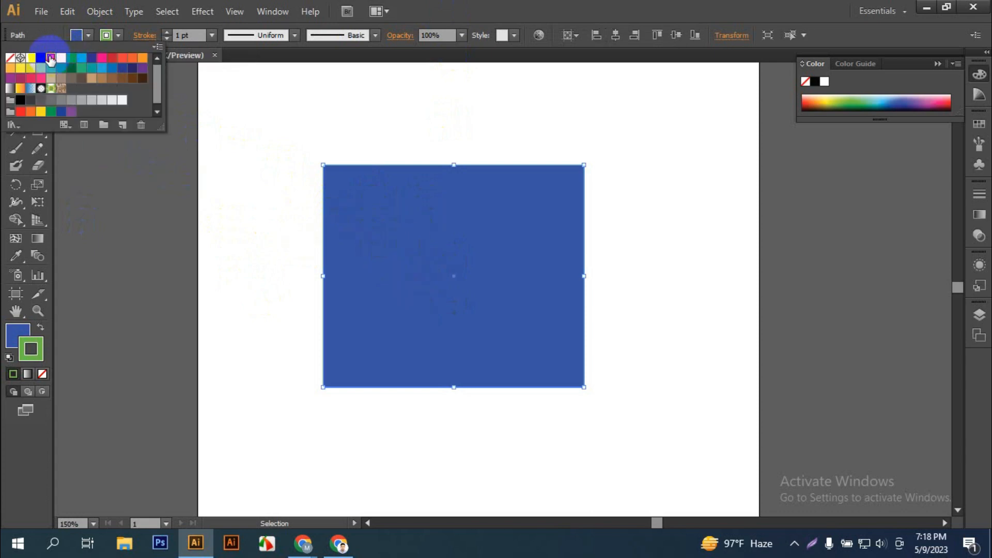
click(51, 58)
click(61, 58)
click(71, 57)
click(92, 58)
click(112, 58)
click(132, 58)
click(142, 58)
click(142, 68)
click(132, 68)
click(122, 70)
click(101, 71)
click(71, 68)
click(28, 74)
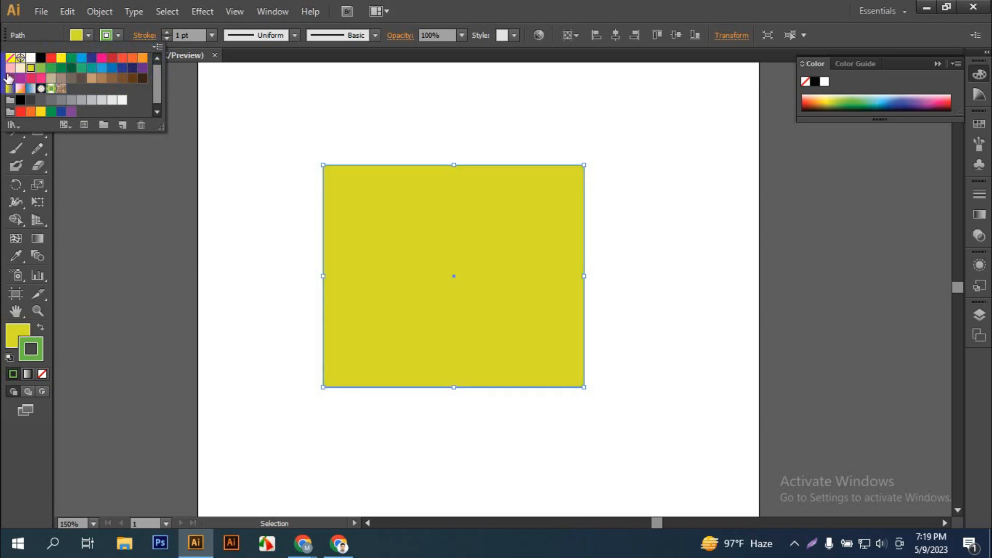
click(20, 77)
click(40, 78)
click(102, 78)
click(123, 79)
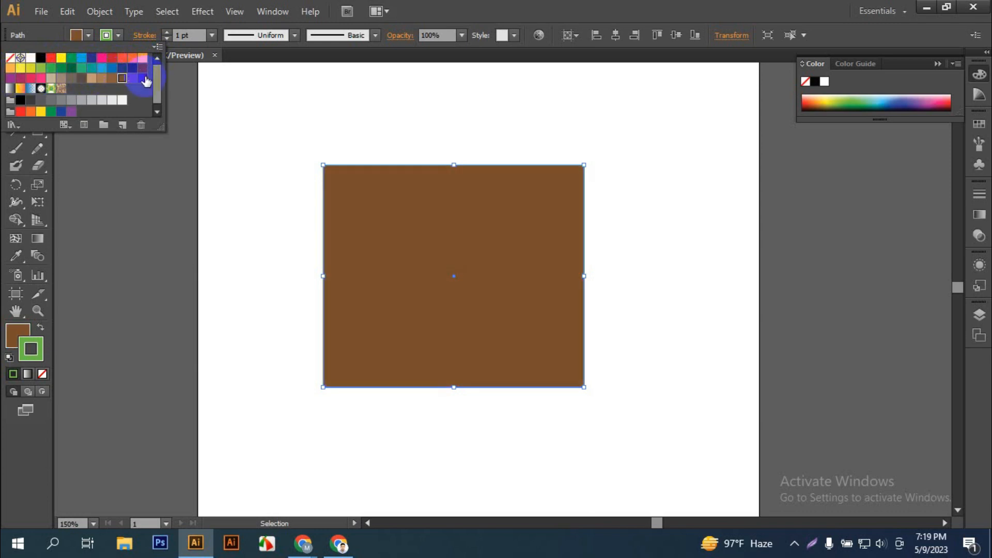
click(143, 80)
click(71, 102)
click(51, 102)
click(30, 100)
click(20, 111)
click(52, 111)
click(72, 112)
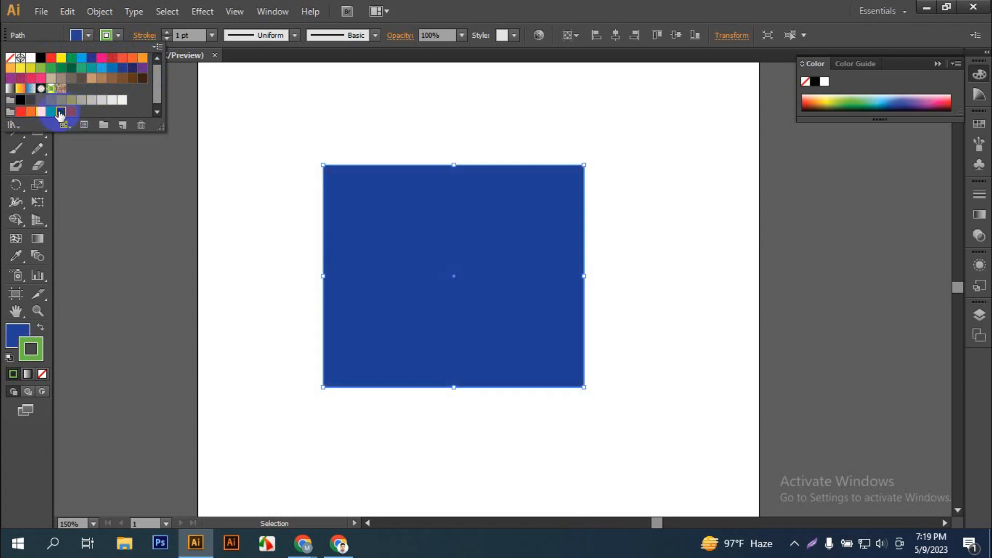
Step: Set the rectangle's stroke to the bright pink swatch and deselect it
click(117, 35)
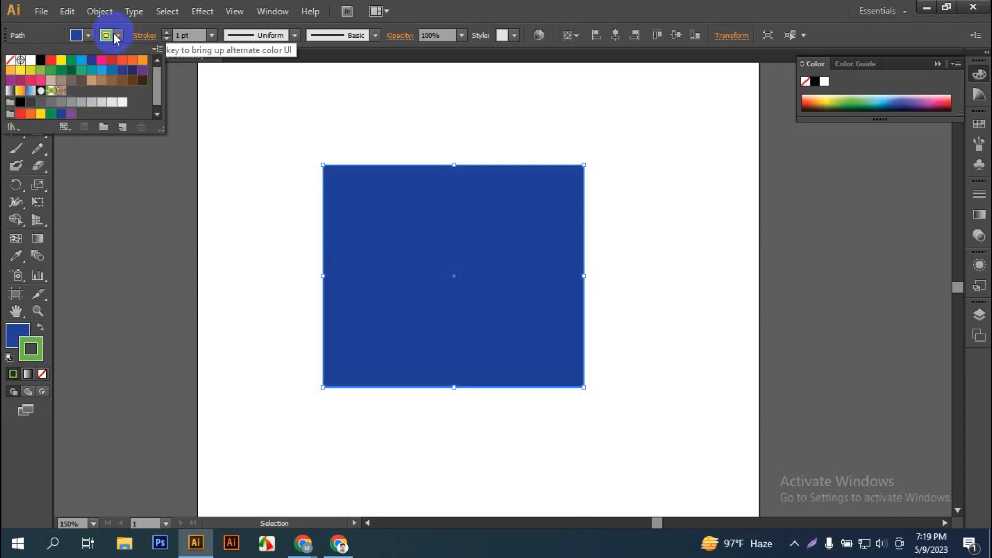
click(93, 60)
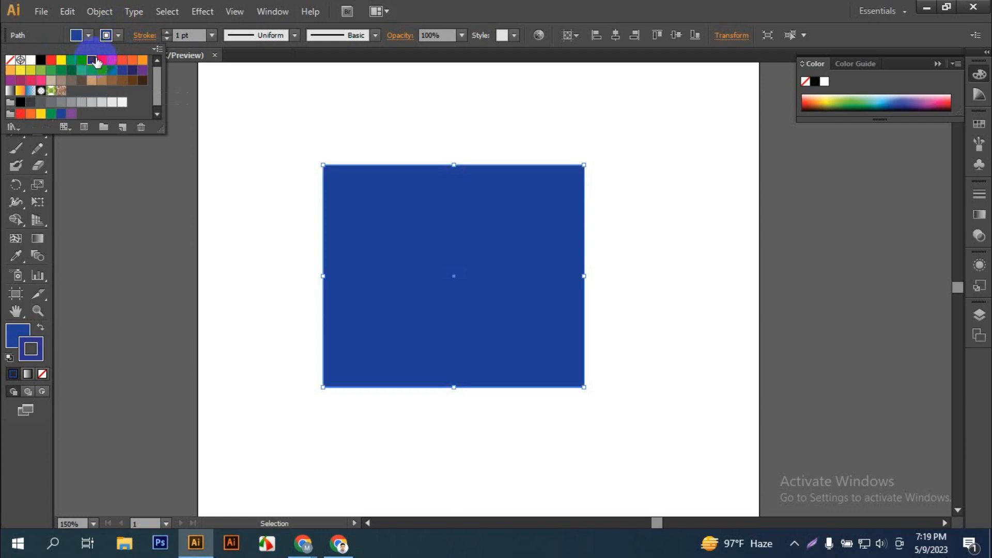
click(101, 60)
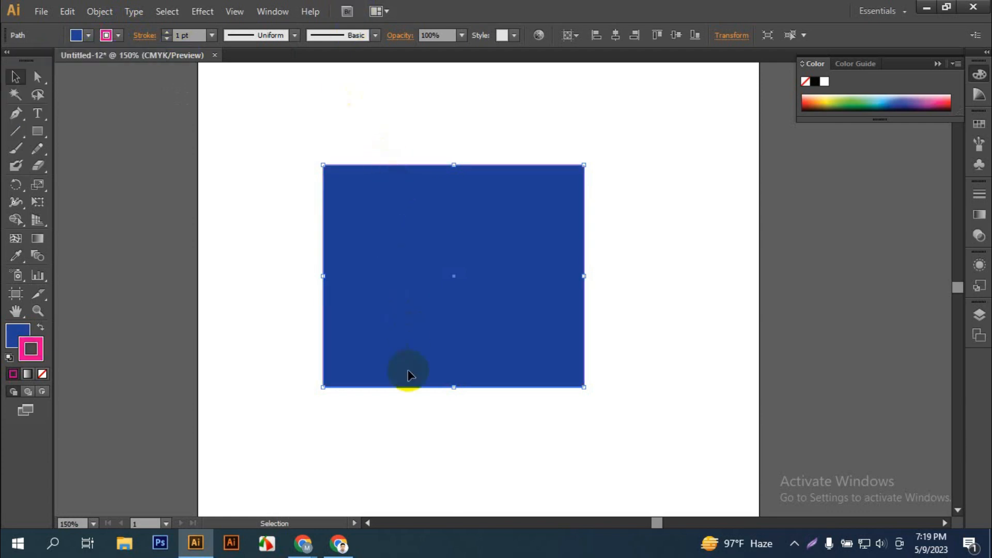
click(687, 371)
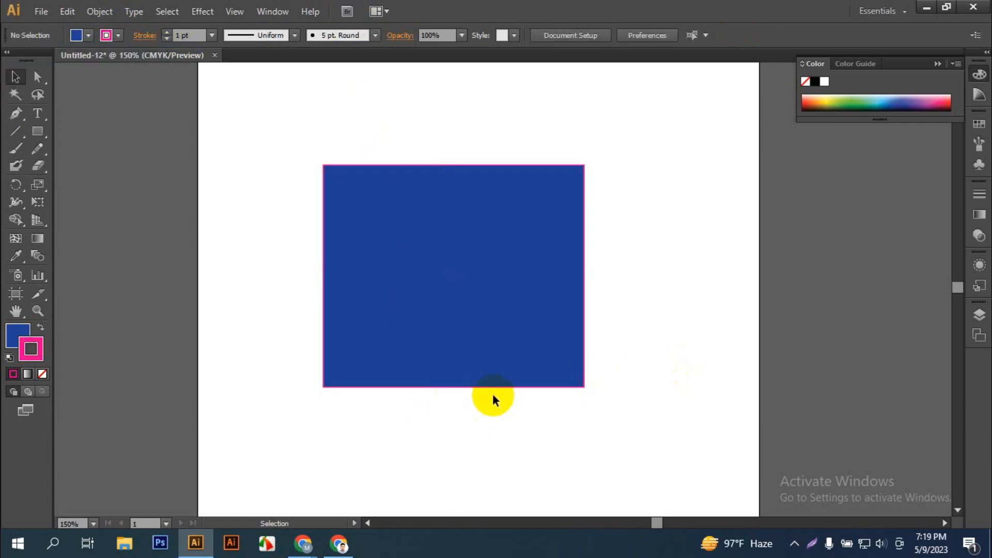
Step: Select the rectangle and increase its stroke weight step by step to 17 pt
click(436, 290)
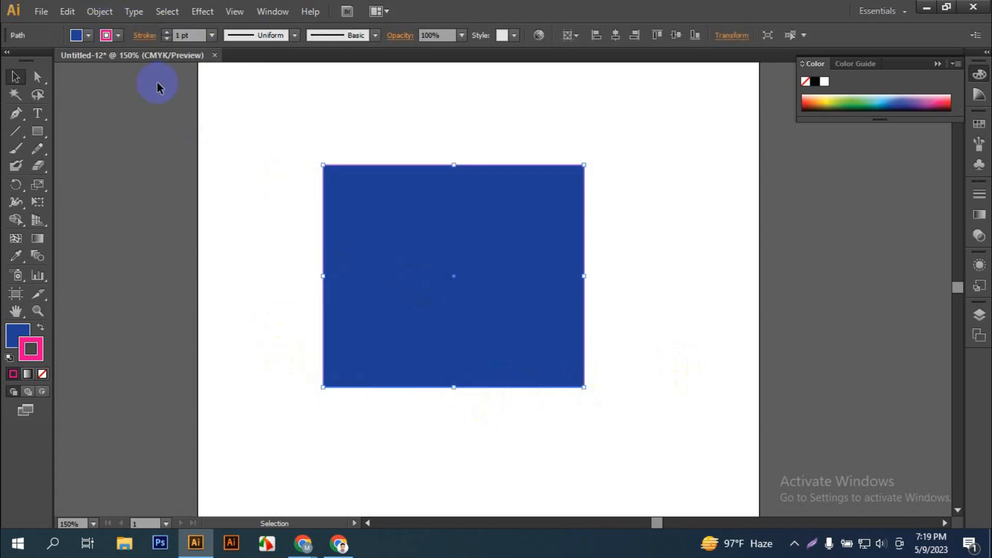
click(166, 30)
click(167, 30)
click(166, 30)
click(166, 30)
click(166, 30)
click(167, 30)
click(167, 30)
click(167, 30)
click(166, 30)
click(166, 30)
click(167, 30)
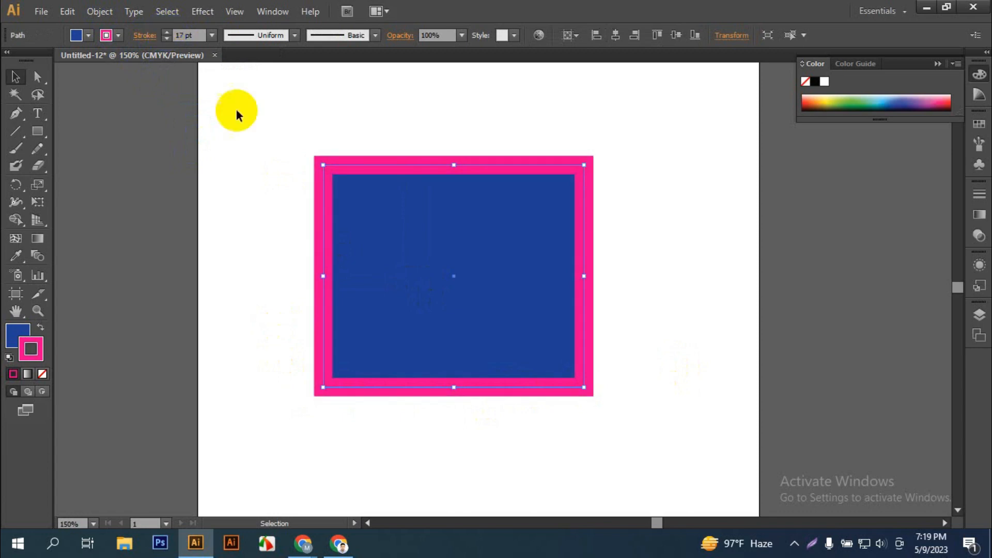
click(256, 127)
click(408, 225)
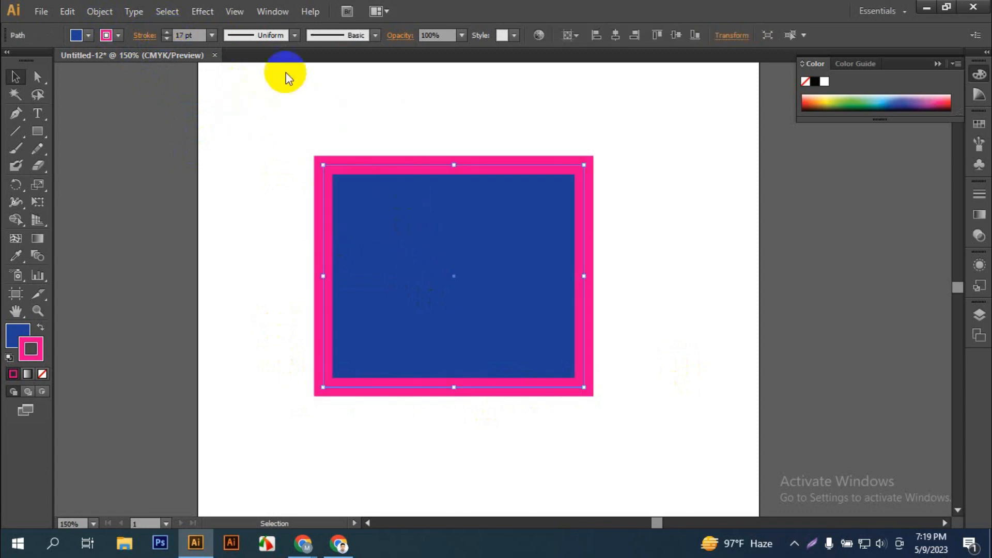
Step: Try several variable width profiles on the rectangle's pink stroke and return it to the Uniform profile
click(296, 36)
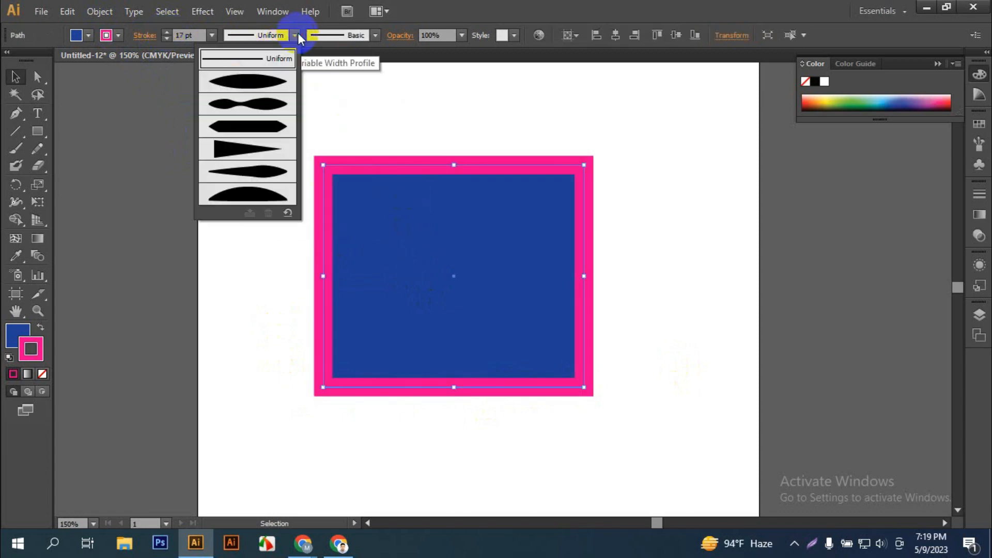
click(255, 80)
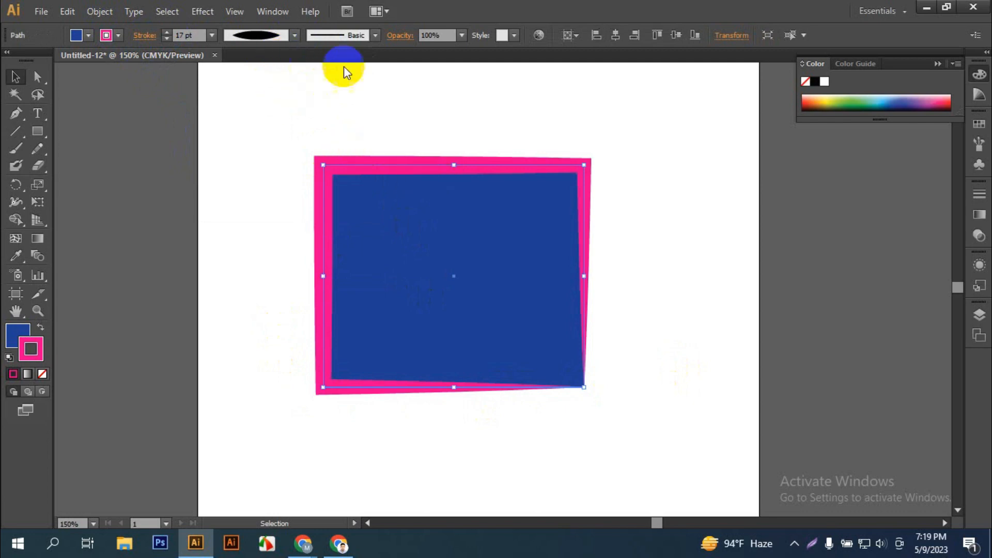
click(293, 35)
click(260, 101)
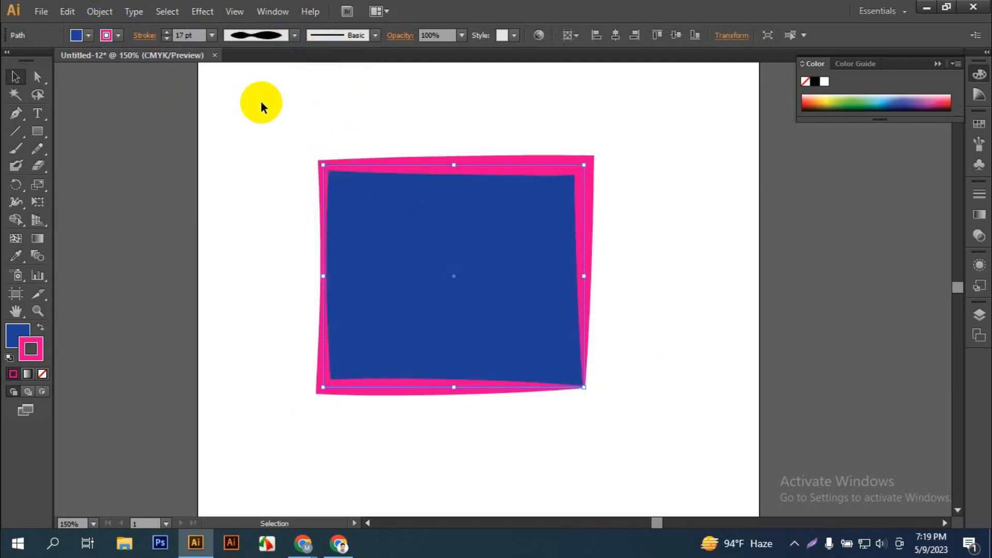
click(295, 36)
click(263, 135)
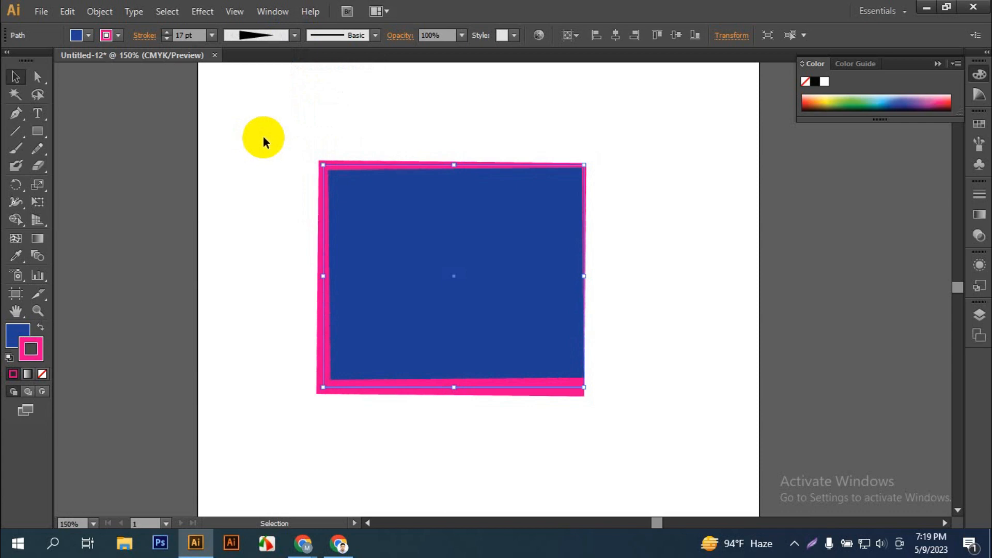
click(295, 35)
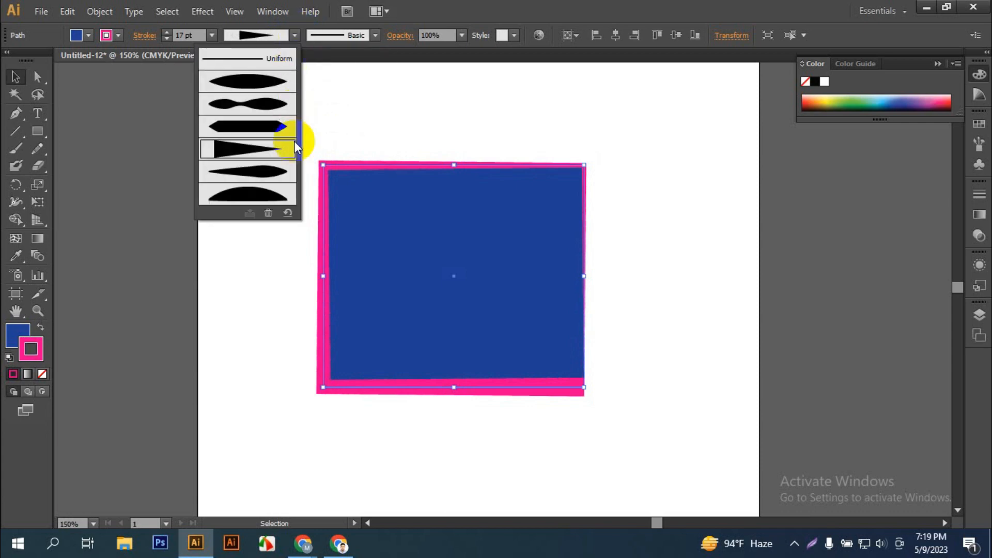
click(259, 185)
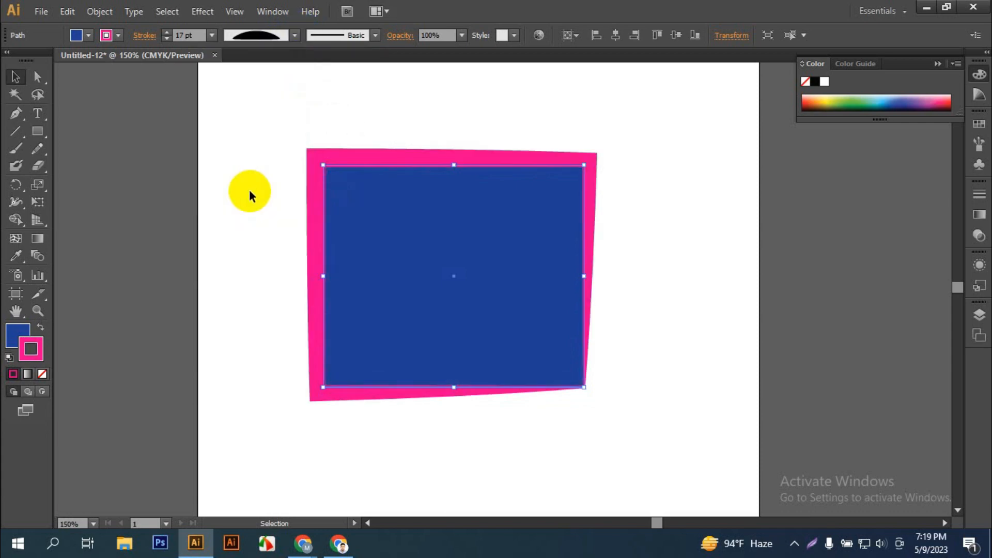
click(295, 35)
click(238, 65)
click(361, 34)
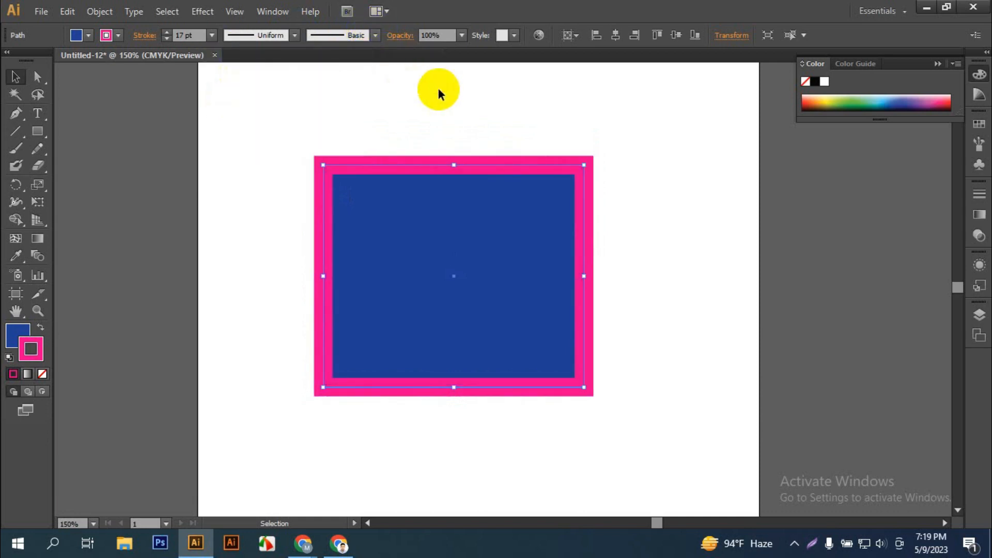
Step: Try the linear white-to-black gradient as the selected rectangle's fill and undo it
drag(273, 184, 402, 305)
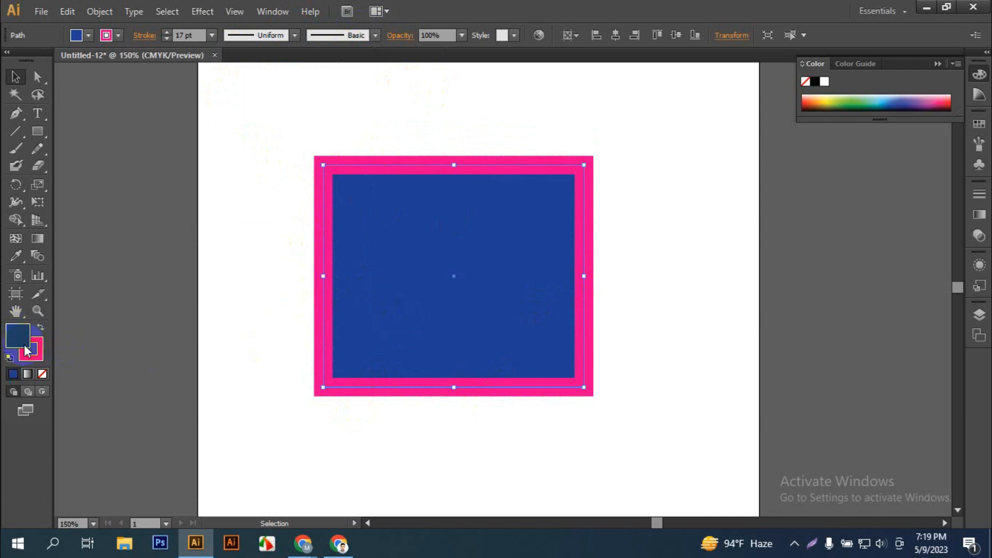
click(16, 332)
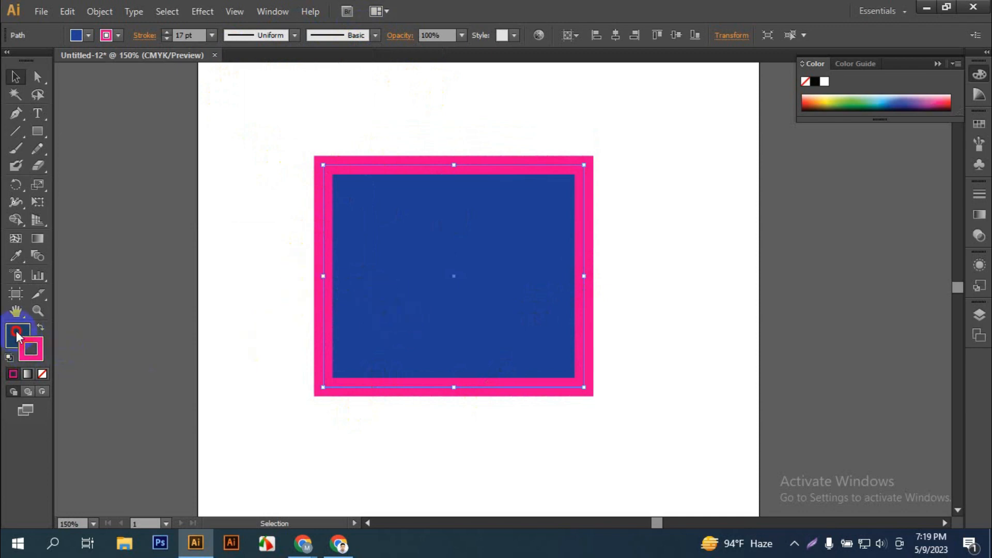
click(28, 374)
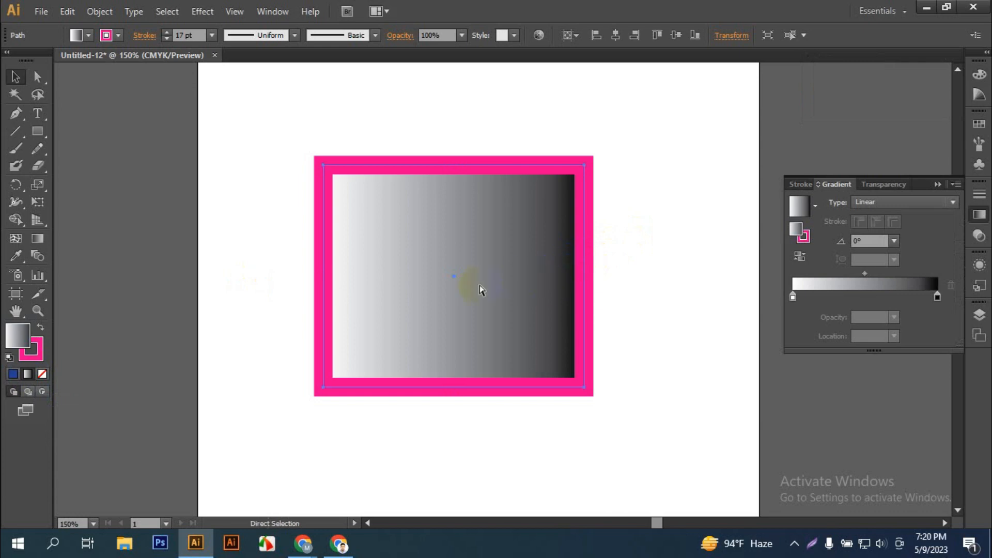
key(ctrl+z)
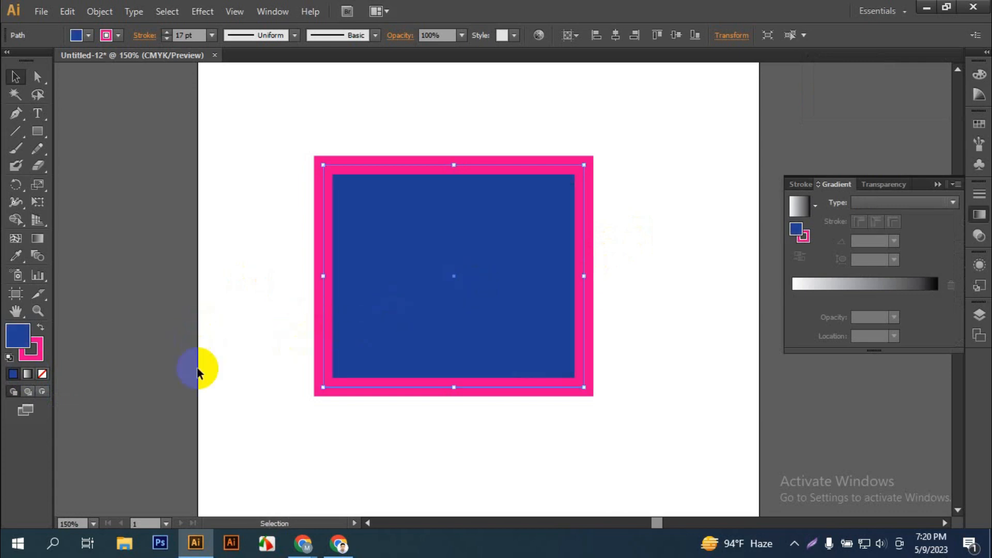
Step: Try the rectangle with a fill of None and restore its solid dark blue fill
click(41, 376)
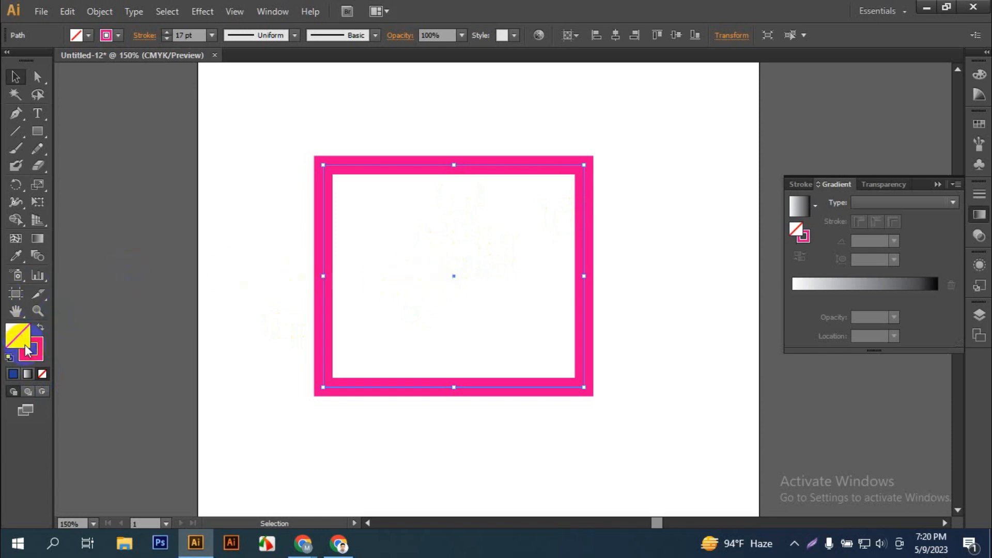
click(12, 374)
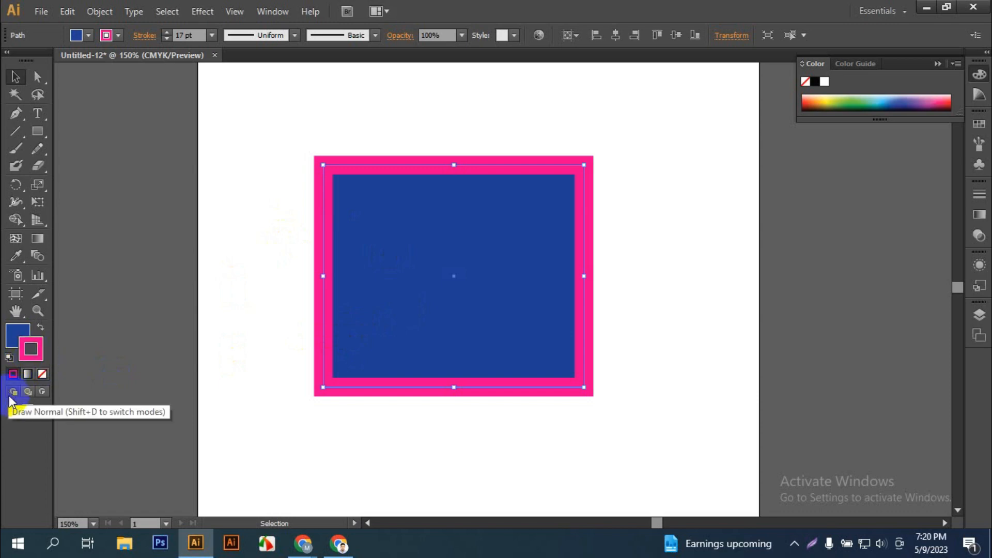
Step: Remove the rectangle's stroke and scale it down about its centre to a small blue rectangle
click(42, 375)
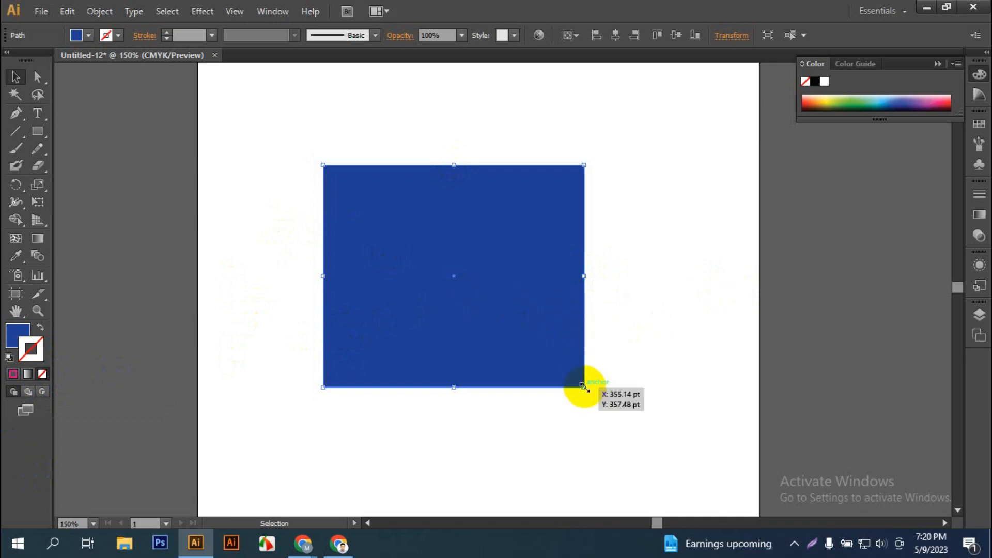
drag(584, 386, 477, 302)
click(511, 341)
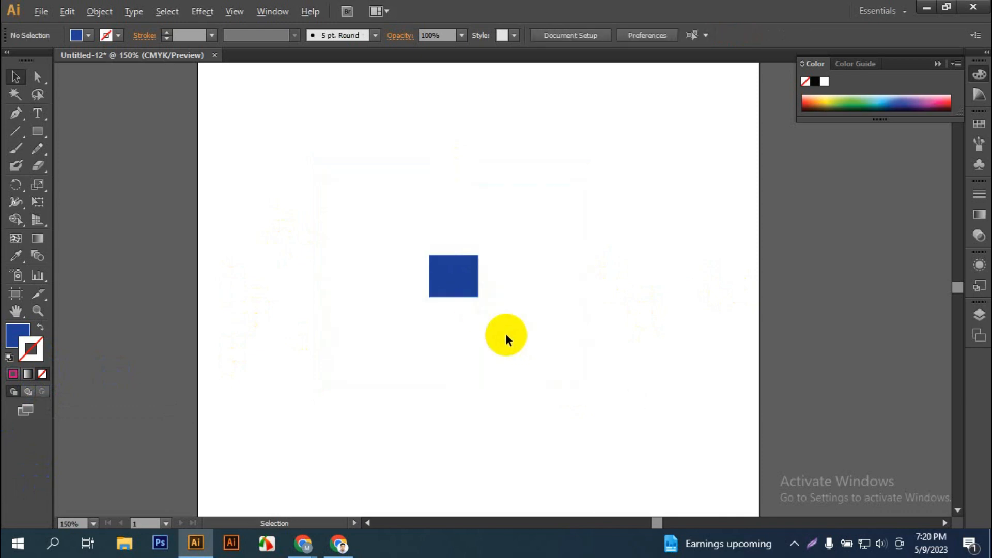
Step: Move the small blue rectangle to just inside the artboard's upper-left corner
scroll(510, 338, up, 1)
scroll(511, 338, down, 2)
drag(423, 343, 505, 438)
drag(553, 389, 417, 240)
Step: Duplicate the blue rectangle horizontally to its right, leaving a narrow gap between the two
scroll(421, 286, up, 2)
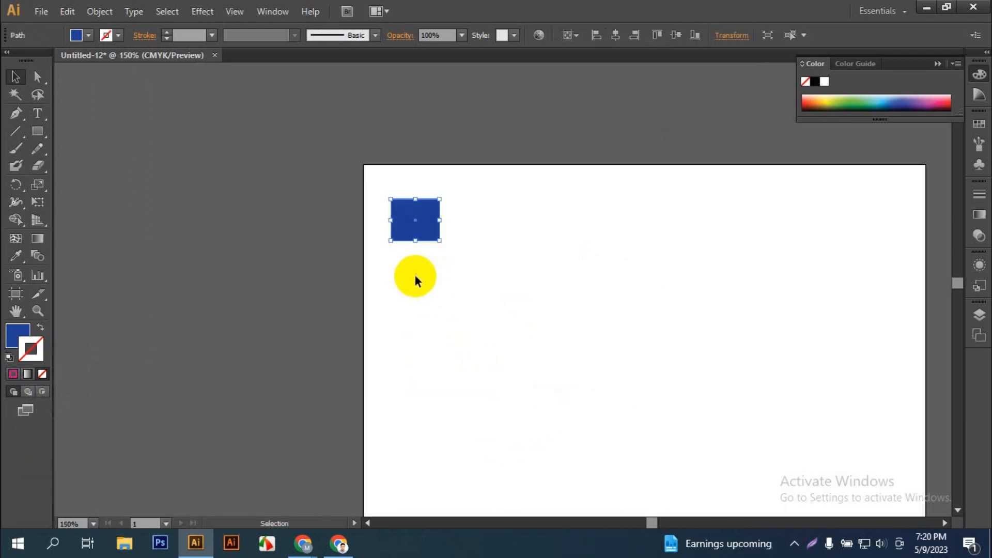
drag(476, 276, 356, 361)
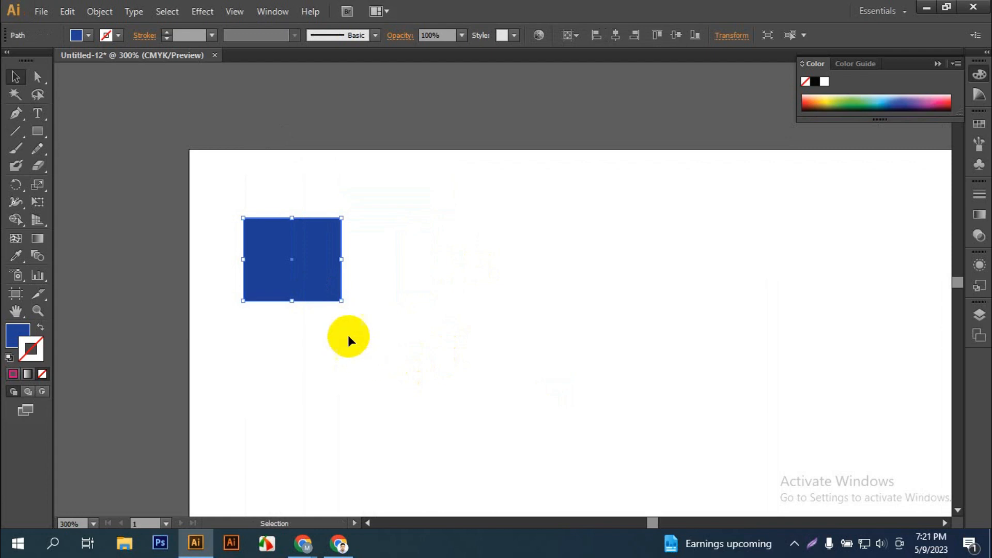
click(2, 79)
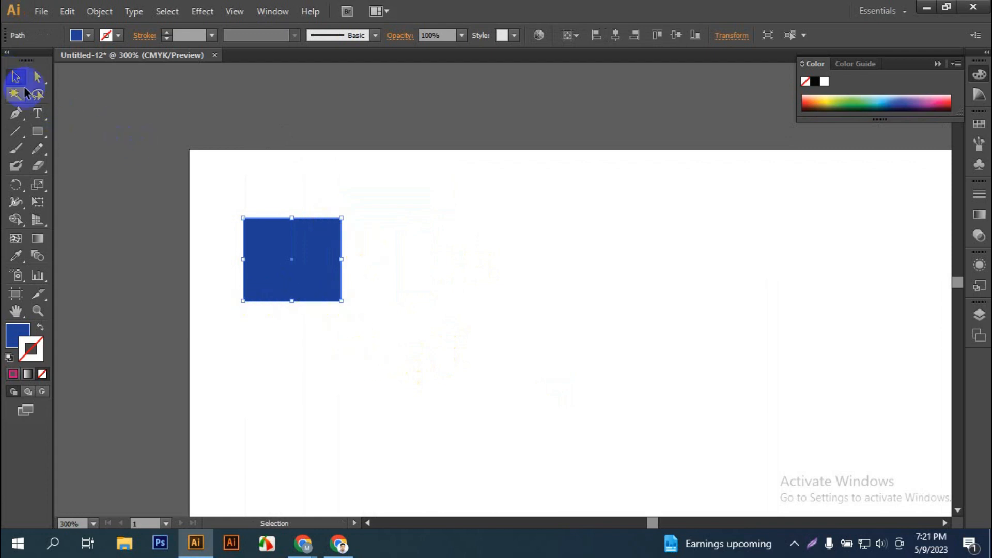
click(151, 243)
click(295, 261)
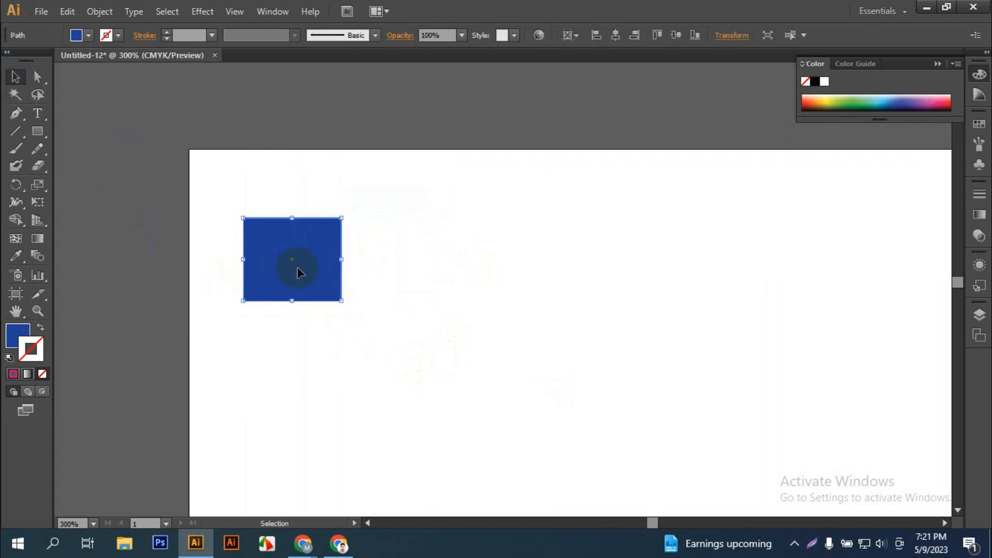
drag(287, 273, 390, 288)
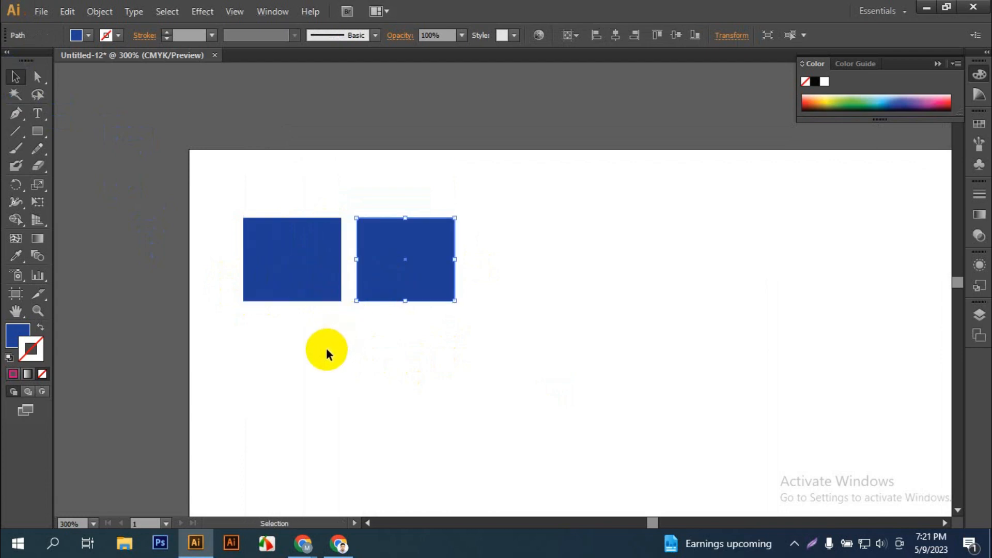
Step: Repeat the last duplication until the row of evenly spaced rectangles reaches the artboard's right edge
key(a)
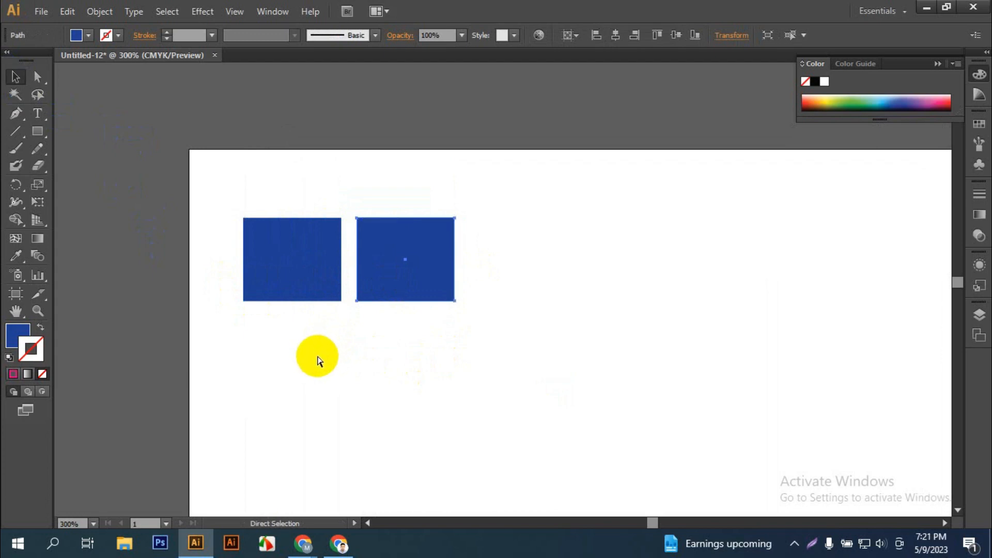
key(v)
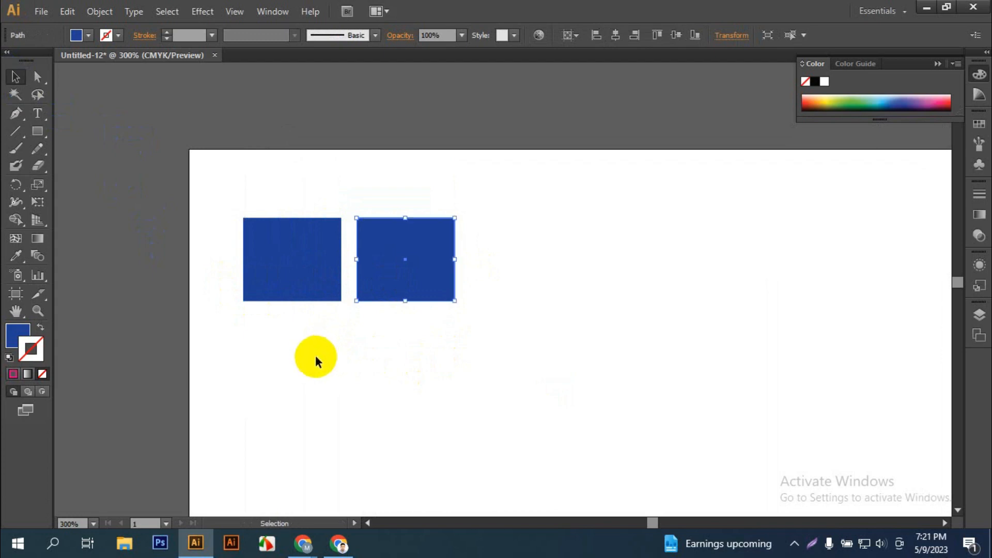
key(a)
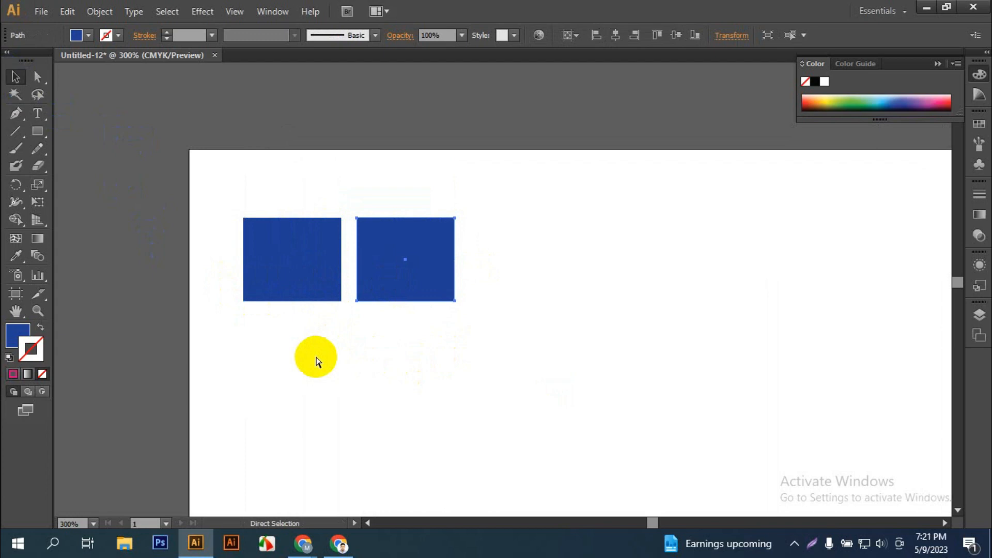
key(ctrl+d)
key(ctrl+d)
key(ctrl+d)
key(v)
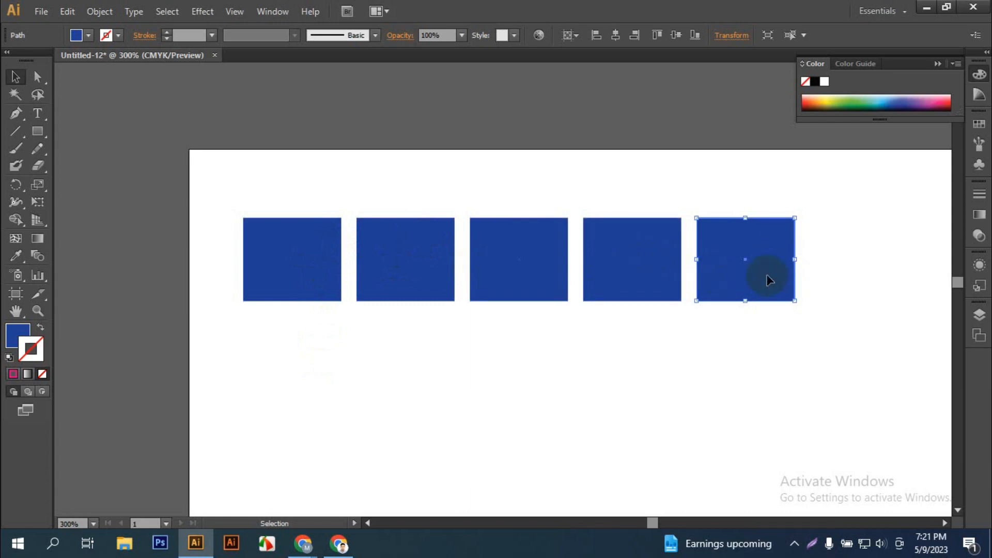
key(a)
key(ctrl+d)
key(ctrl+d)
Step: Delete the last rectangle of the row, which overhangs the artboard's right edge
click(718, 301)
scroll(716, 297, down, 2)
scroll(793, 330, down, 1)
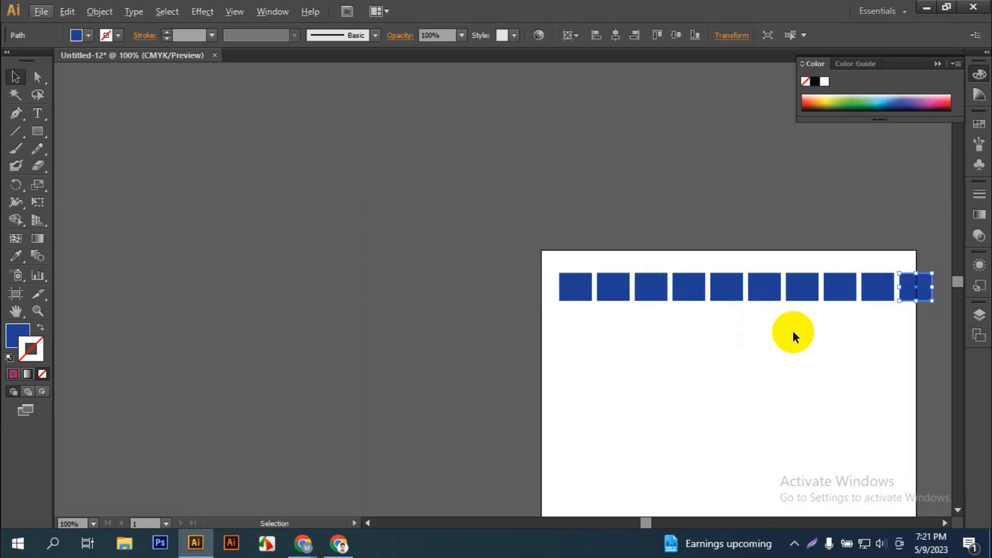
scroll(791, 332, up, 1)
drag(824, 339, 603, 328)
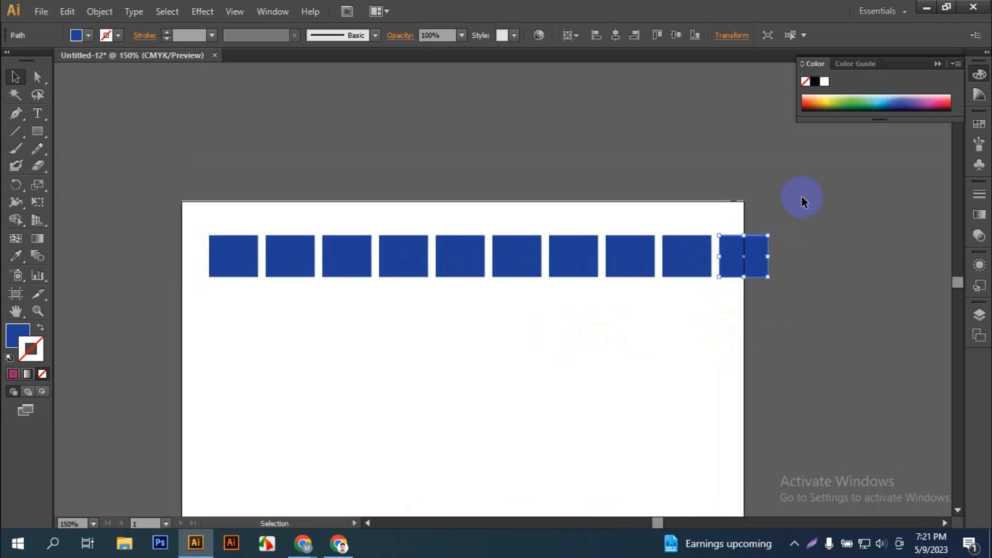
key(Delete)
Step: Select the row of nine rectangles and place a copy straight below it with a narrow gap
drag(187, 332, 737, 262)
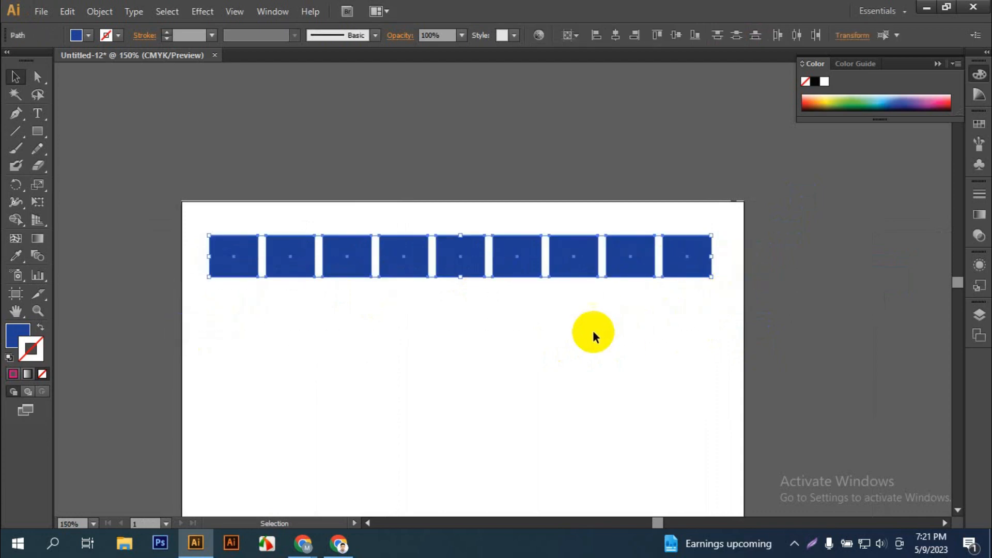
drag(523, 273, 517, 324)
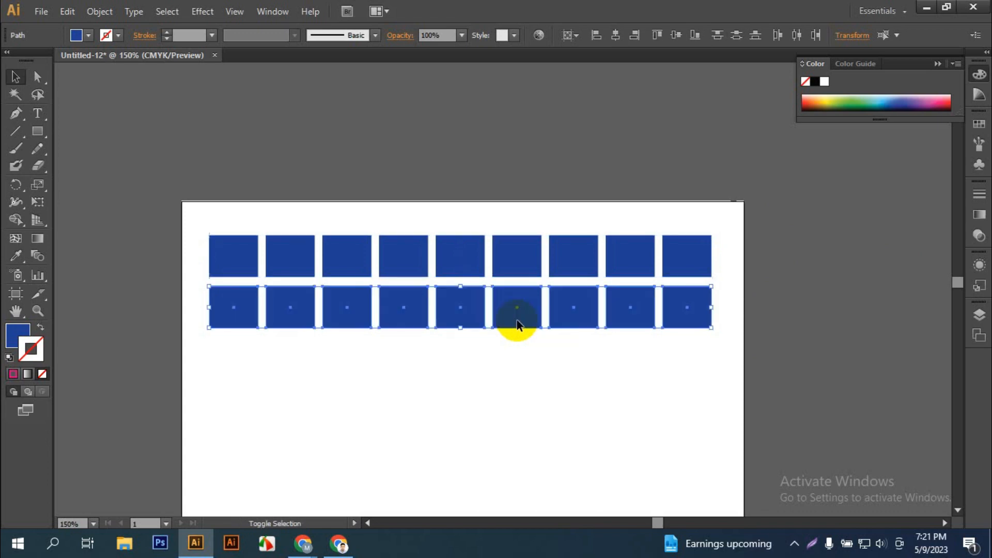
click(532, 402)
key(a)
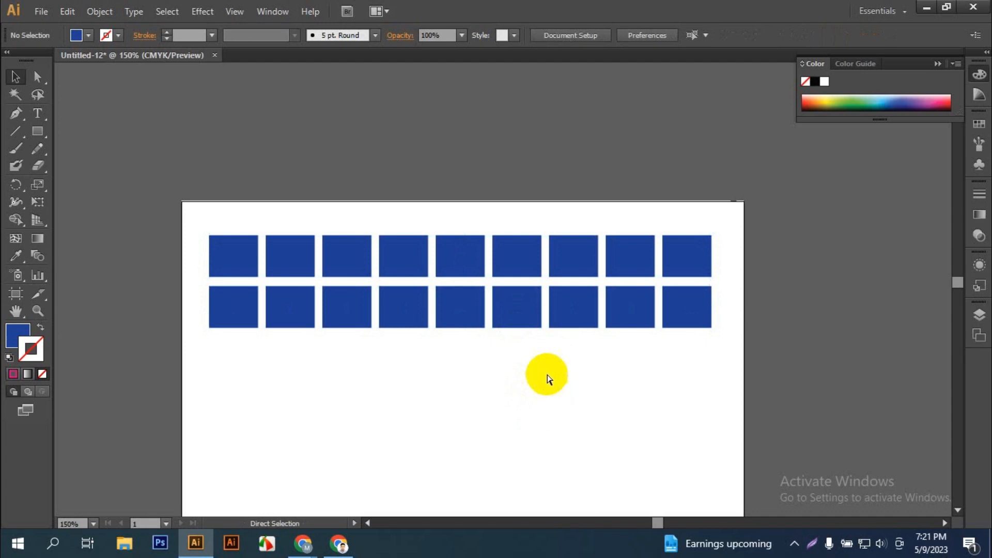
key(ctrl+z)
key(v)
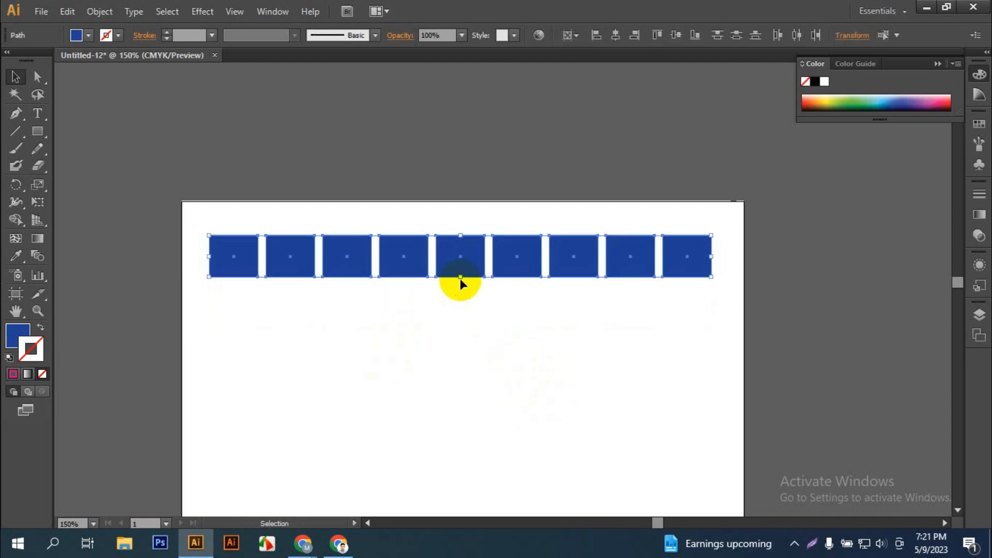
drag(471, 261, 467, 309)
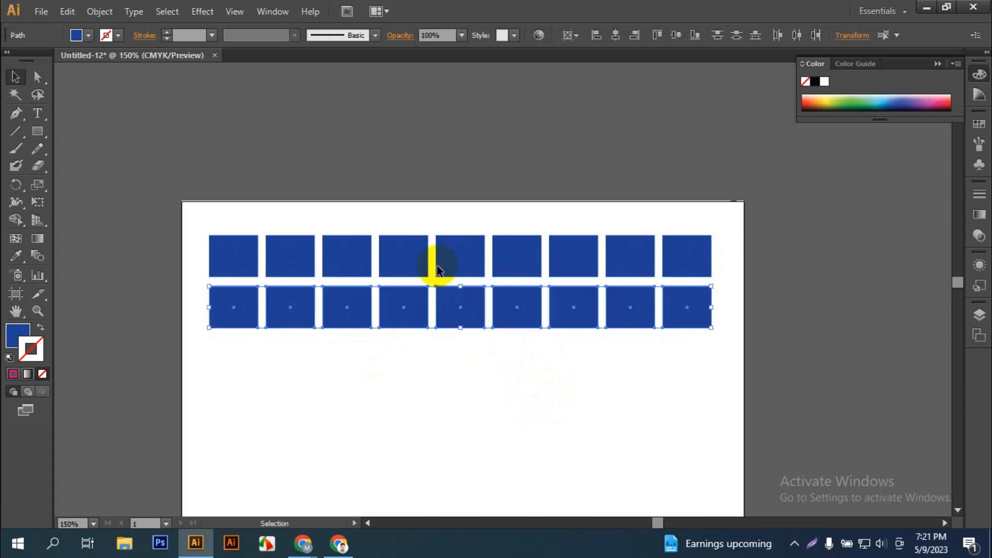
Step: Repeat the row duplication downward until fifteen rows of rectangles fill the artboard to its lower edge
key(ctrl+d)
key(ctrl+d)
key(ctrl+d)
key(ctrl+d)
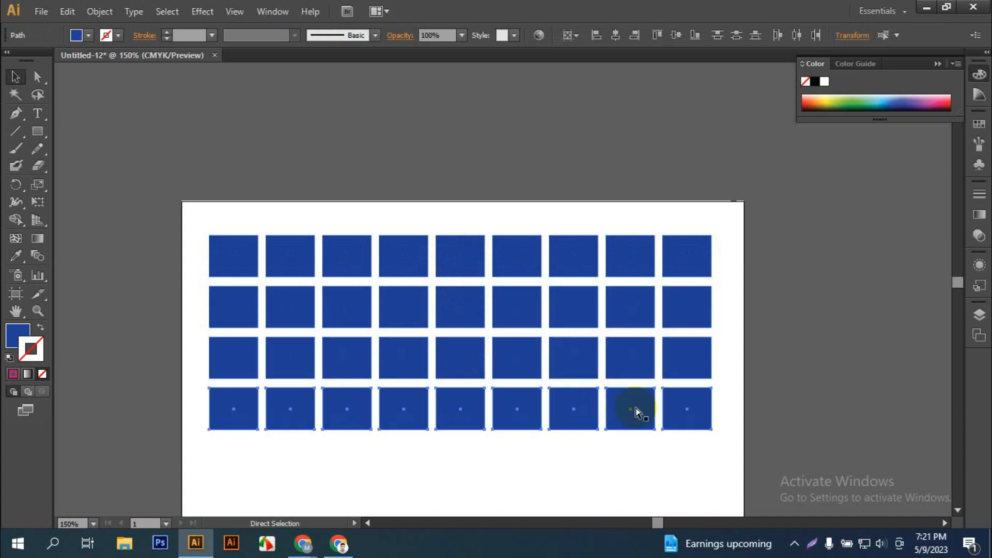
key(ctrl+d)
scroll(634, 398, down, 8)
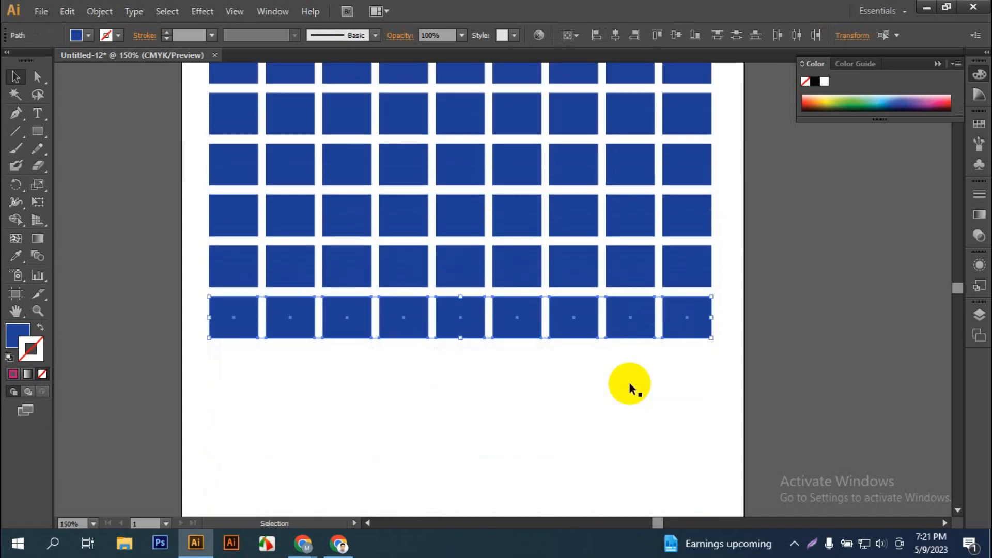
scroll(631, 388, down, 4)
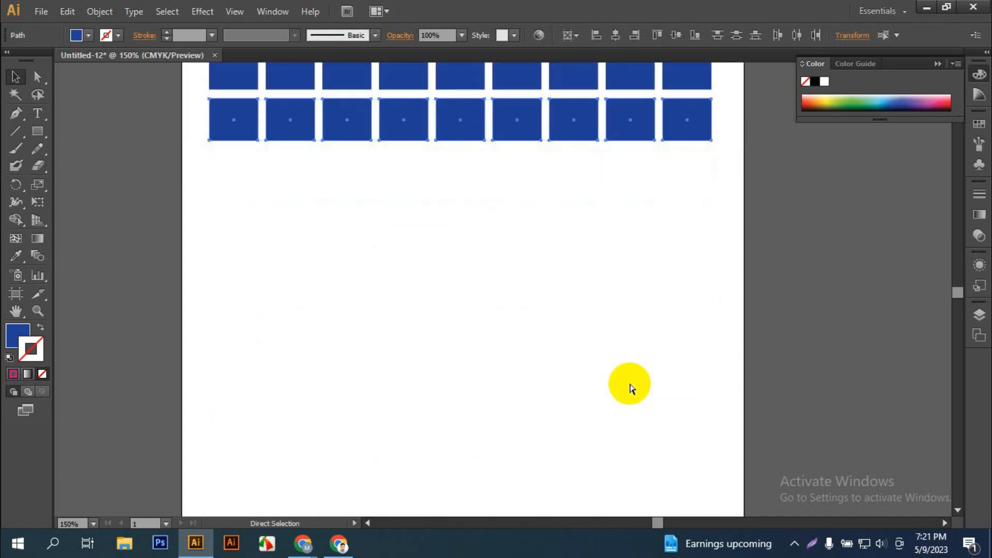
key(ctrl+d)
key(ctrl+d)
key(ctrl+d)
key(ctrl+d)
scroll(629, 388, down, 3)
scroll(630, 388, down, 1)
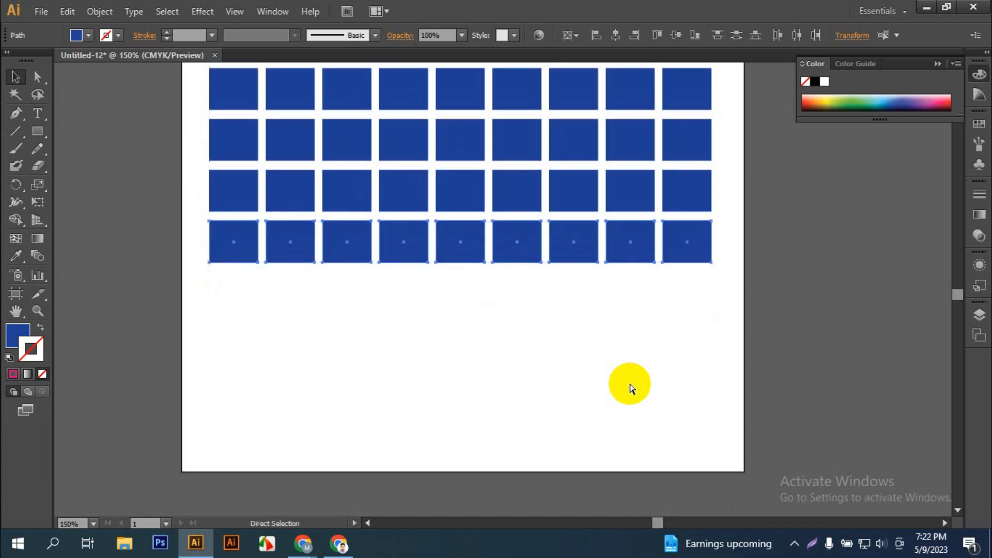
key(ctrl+d)
key(ctrl+d)
key(ctrl+d)
key(ctrl+d)
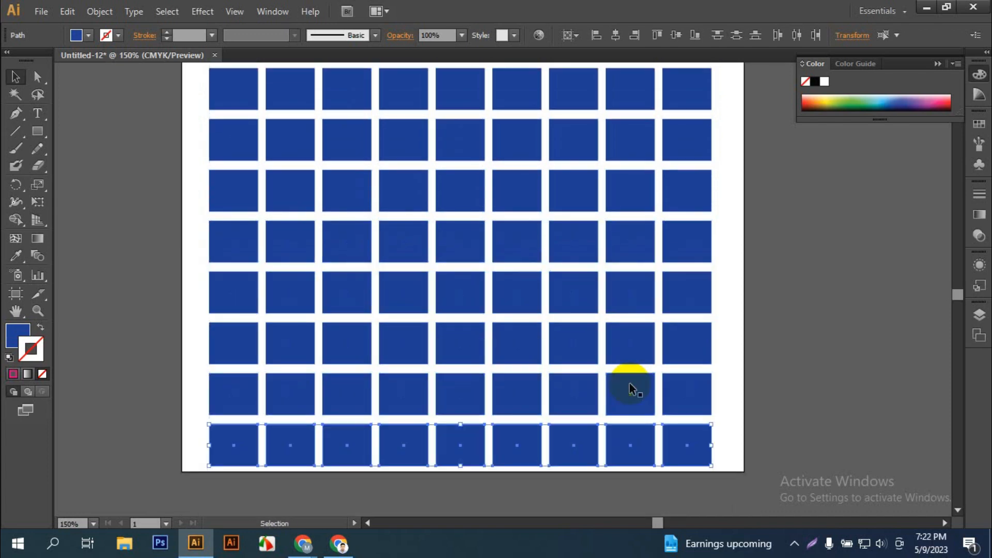
Step: Select all the rectangles and nudge the whole grid two large increments up and one to the right
scroll(630, 389, down, 3)
scroll(702, 382, up, 1)
key(a)
scroll(703, 383, up, 1)
key(v)
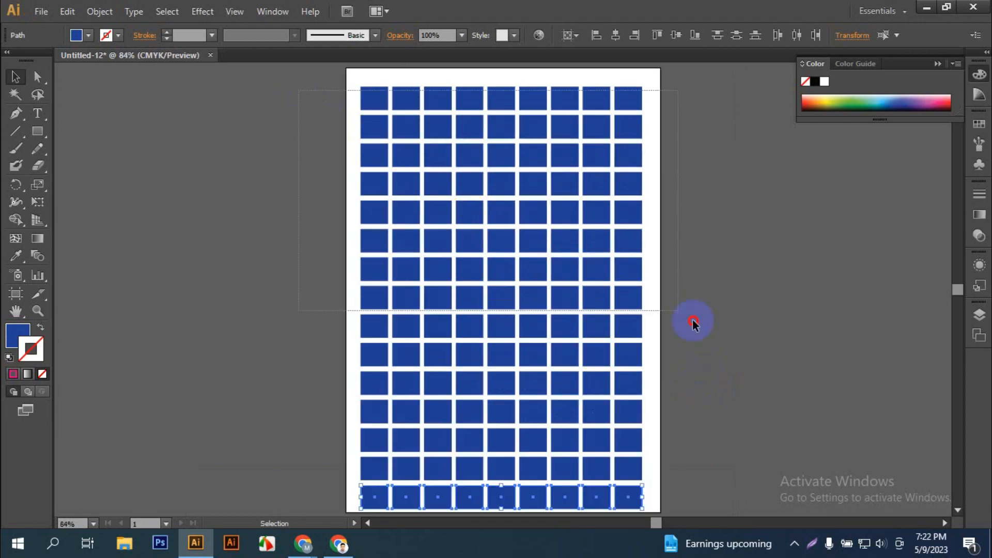
key(ctrl+a)
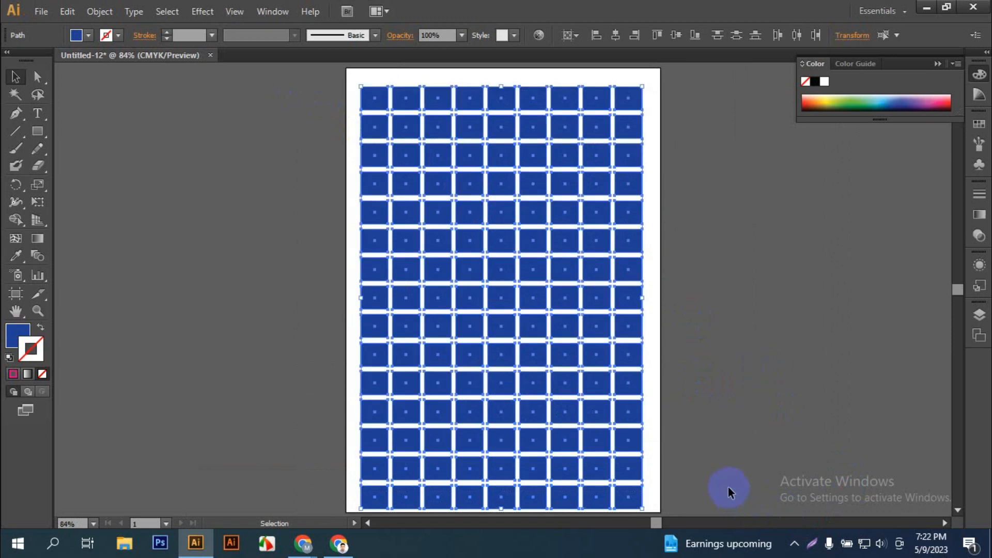
key(shift+Up)
key(shift+Up)
key(shift+Right)
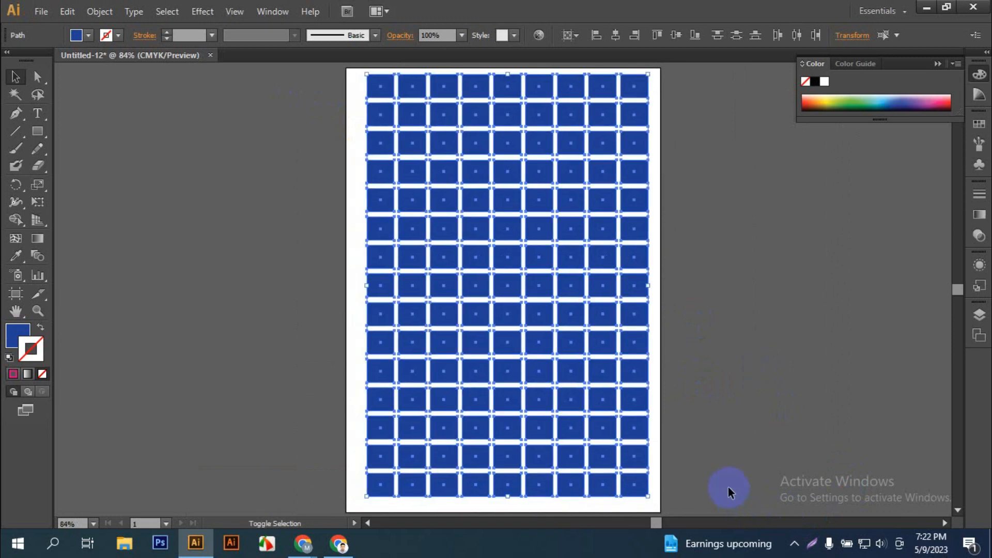
Step: Nudge the whole grid of blue squares one large increment down and one large increment left, and deselect it
key(shift+Down)
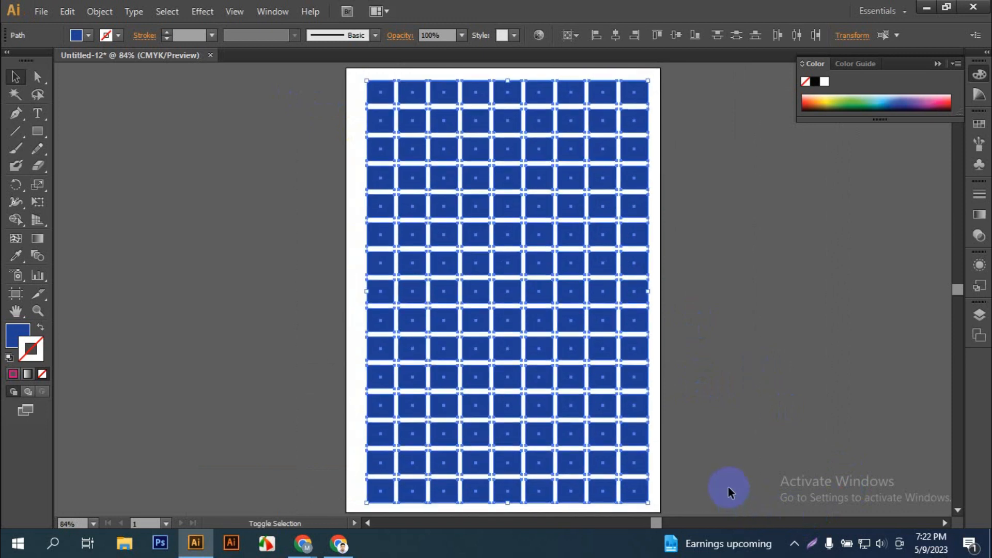
key(shift+Left)
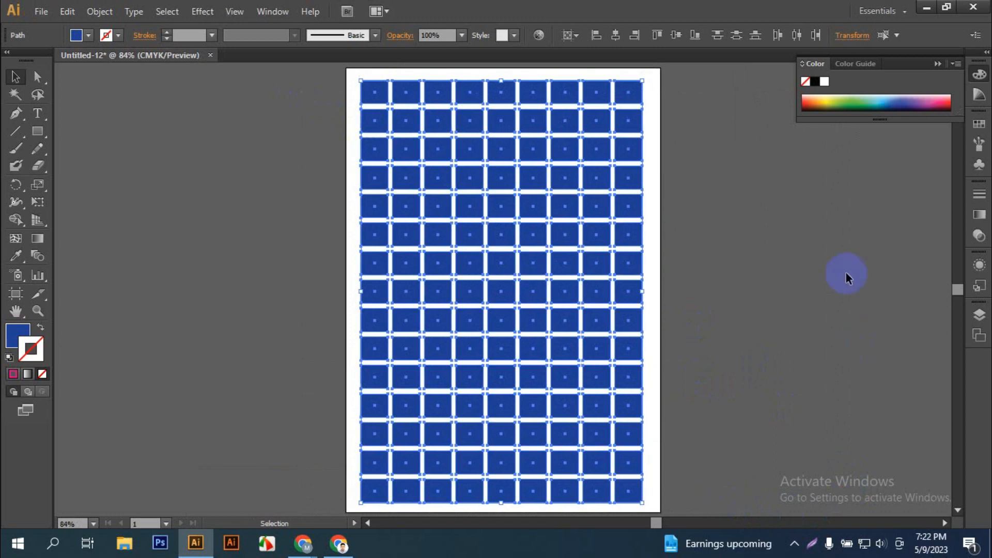
click(651, 228)
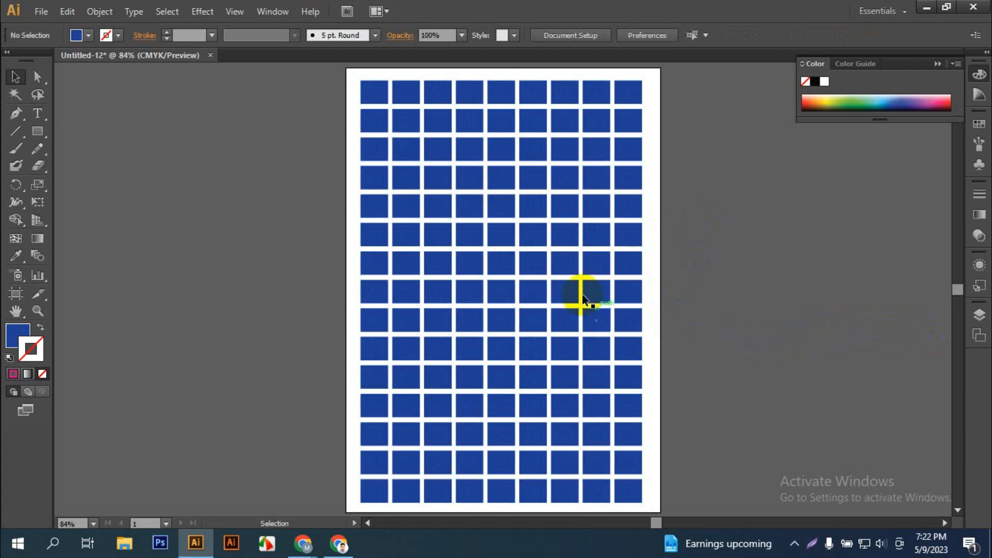
Step: Select all the blue squares on the artboard and delete them
drag(308, 74, 723, 473)
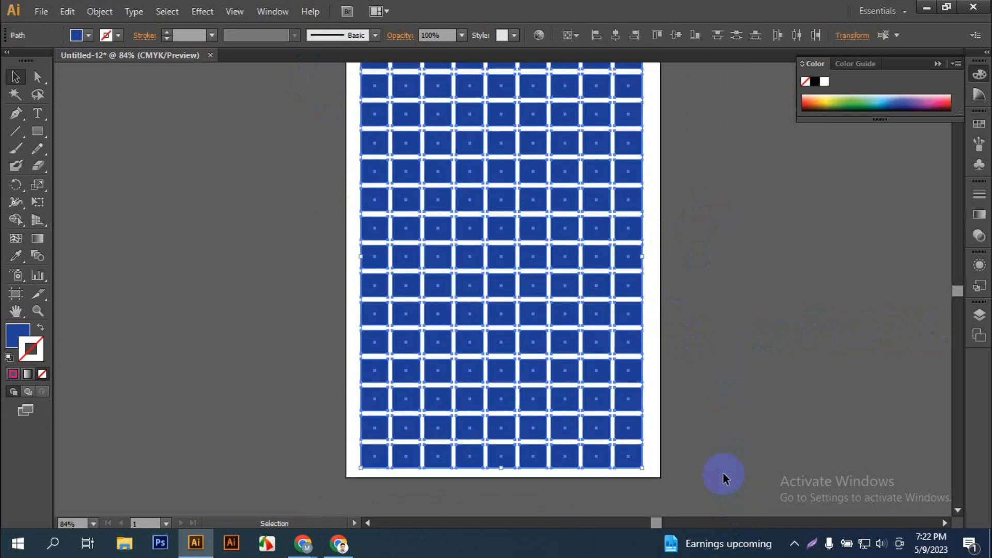
key(Delete)
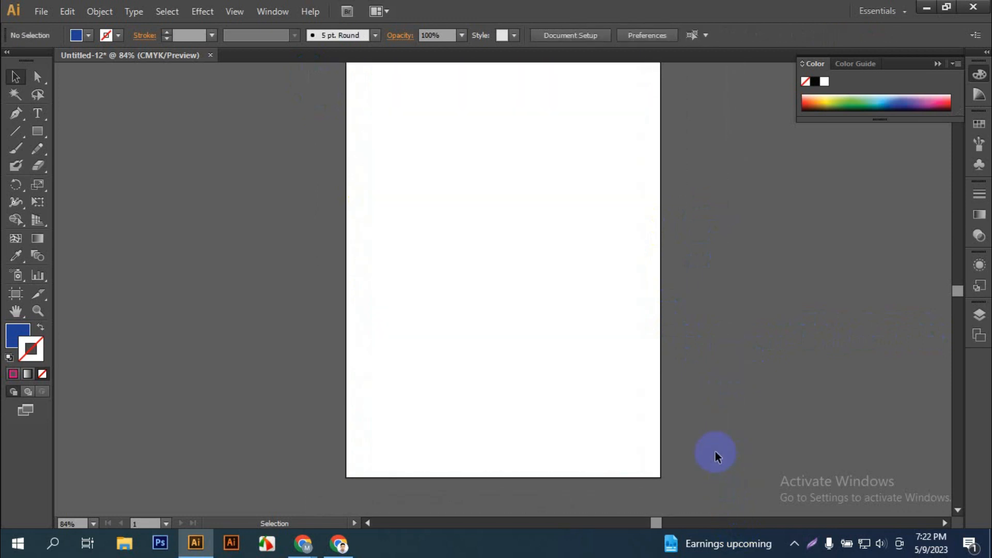
Step: Draw a large blue square with the Rectangle tool in the middle of the artboard
click(37, 132)
drag(398, 153, 587, 342)
key(ctrl+1)
click(13, 77)
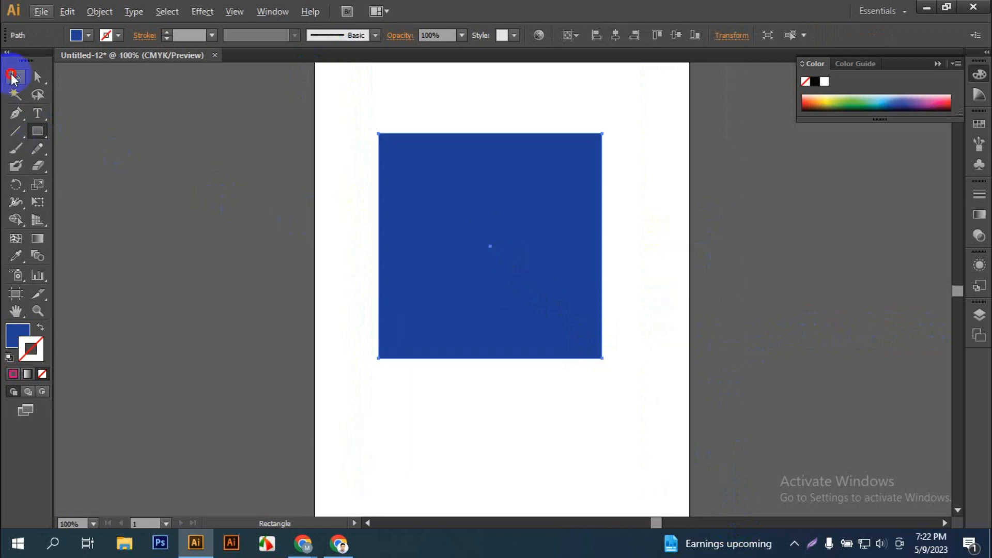
Step: Scale the square down slightly about its centre and repeat the transformation until it is tiny
drag(602, 357, 583, 340)
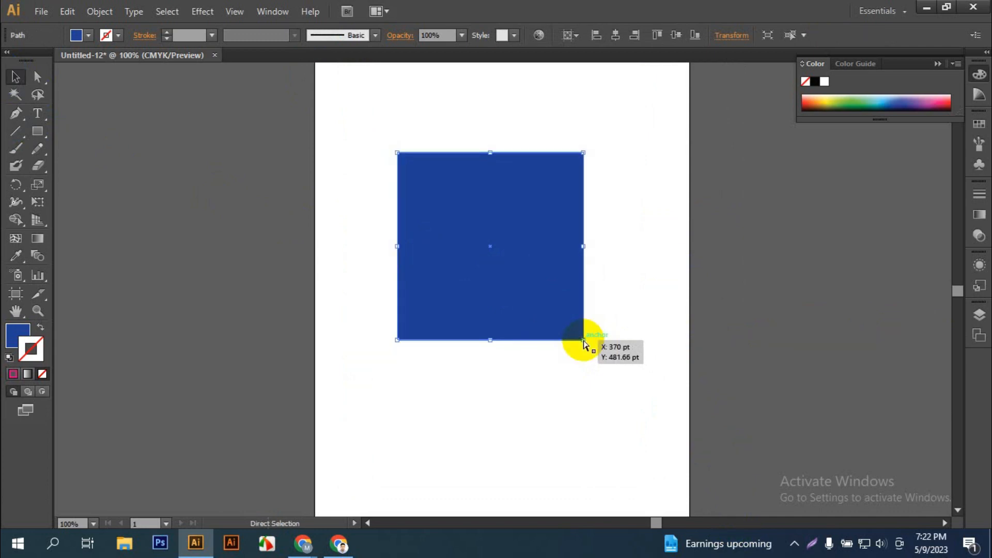
key(ctrl+d)
key(ctrl+d)
key(ctrl+d)
key(ctrl+d)
key(ctrl+d)
key(ctrl+d)
key(ctrl+d)
key(ctrl+d)
key(ctrl+d)
key(ctrl+d)
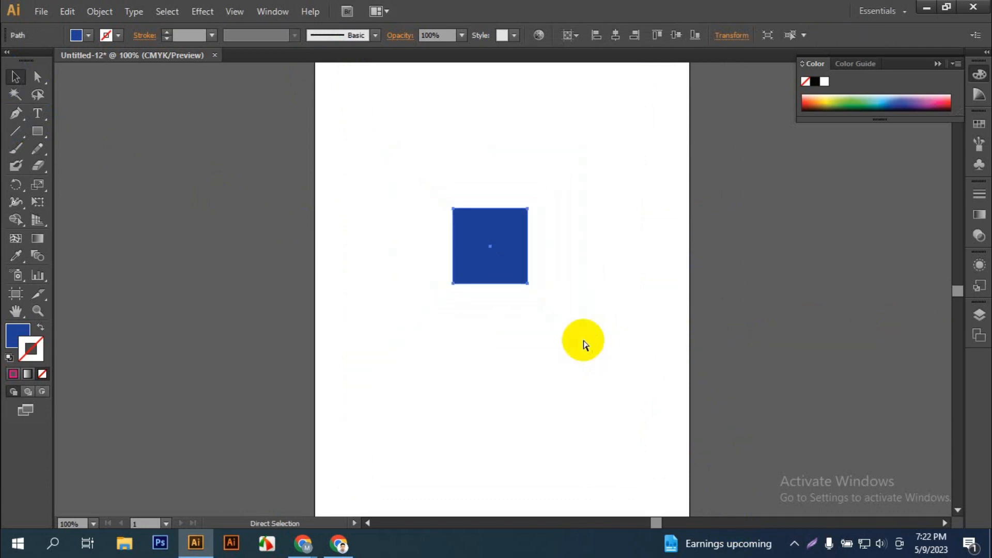
key(ctrl+d)
key(ctrl+d)
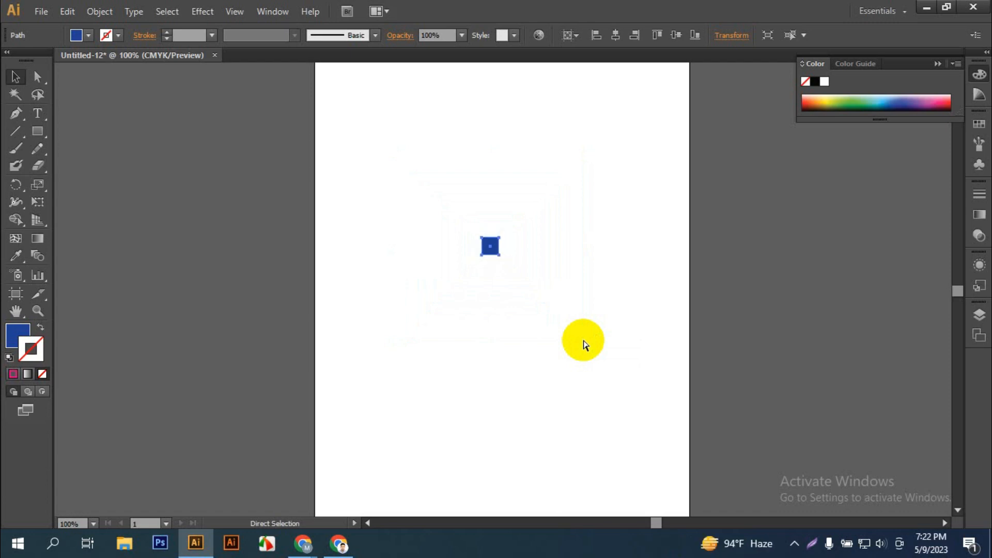
Step: Scale the tiny square up about its centre and repeat the transformation until it covers the whole artboard
key(v)
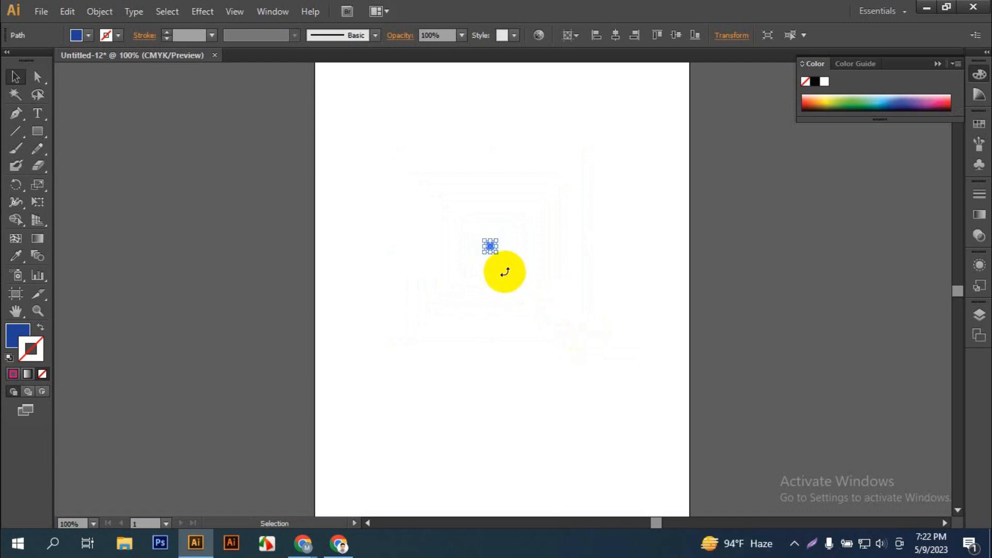
click(494, 251)
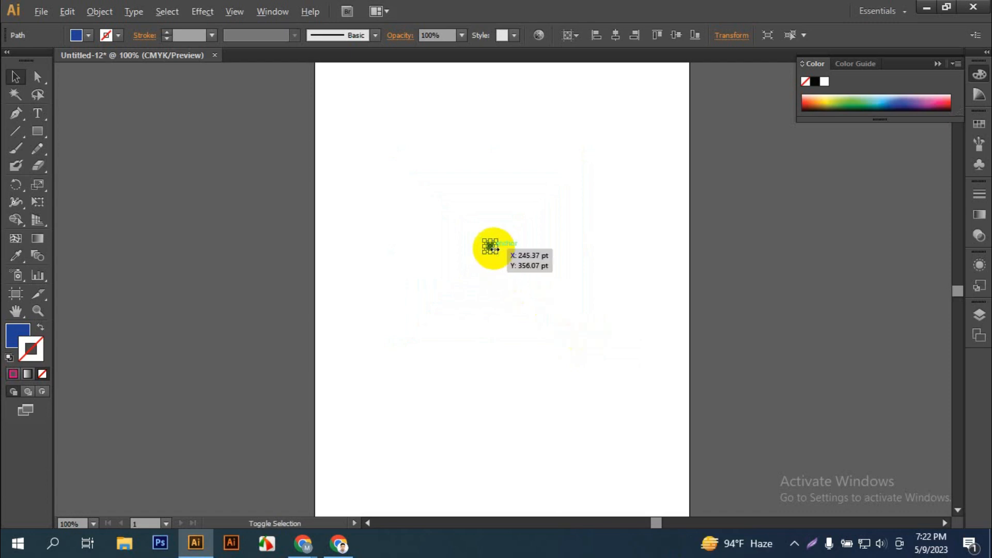
drag(493, 251, 514, 287)
key(ctrl+d)
key(ctrl+d)
key(ctrl+d)
key(ctrl+d)
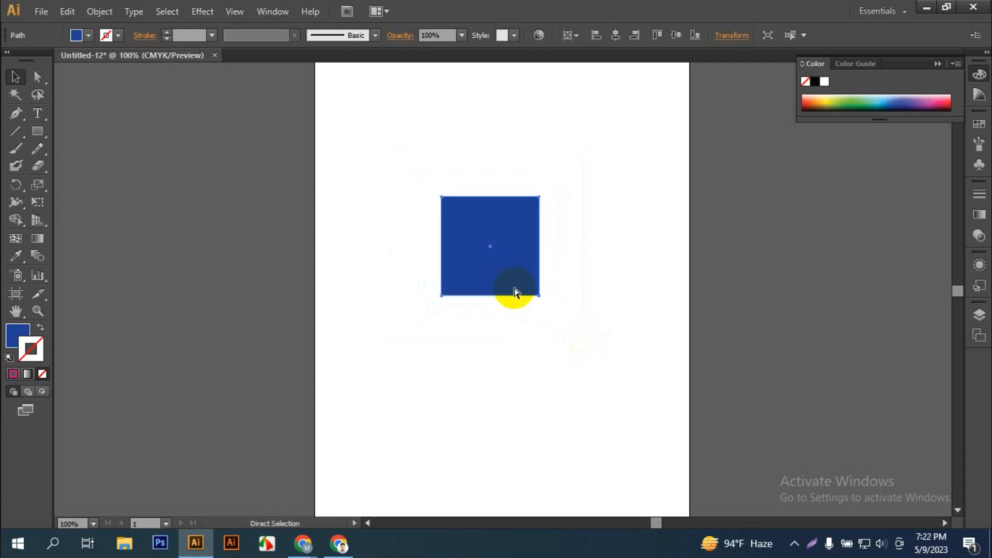
key(ctrl+d)
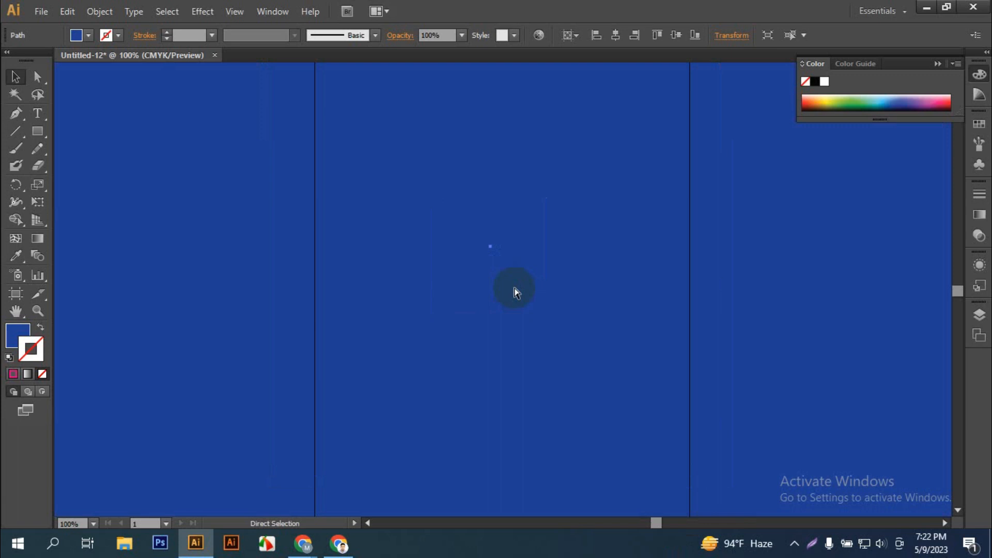
Step: Undo the repeated enlargements back to the tiny square
key(ctrl+z)
key(ctrl+z)
key(ctrl+z)
key(ctrl+z)
key(ctrl+z)
key(z)
click(15, 77)
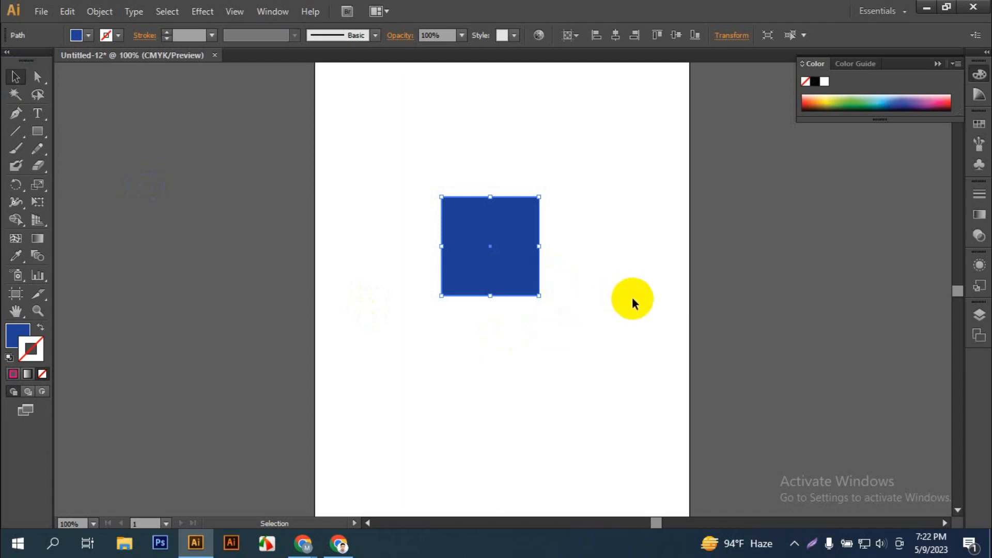
key(a)
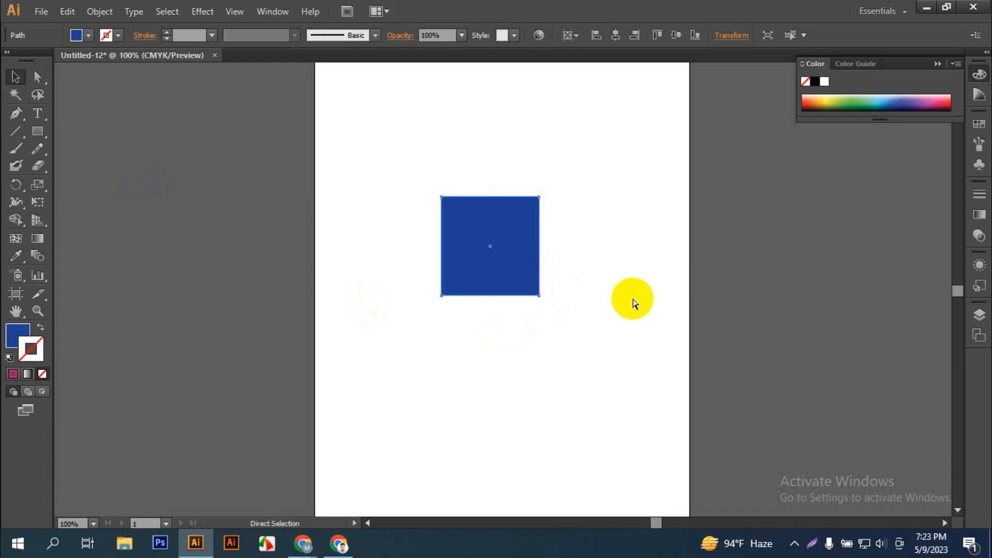
key(ctrl+z)
key(ctrl+z)
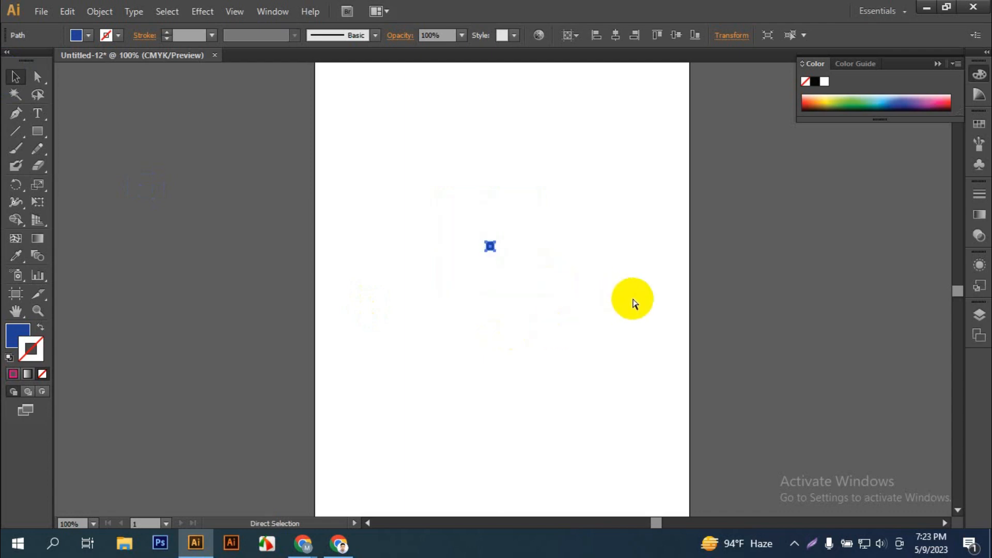
Step: Undo the repeated shrinking, the drawing of the square and the deletion of the grid
key(ctrl+shift+z)
key(ctrl+shift+z)
key(ctrl+shift+z)
key(ctrl+shift+z)
key(ctrl+shift+z)
key(ctrl+shift+z)
key(ctrl+shift+z)
key(ctrl+shift+z)
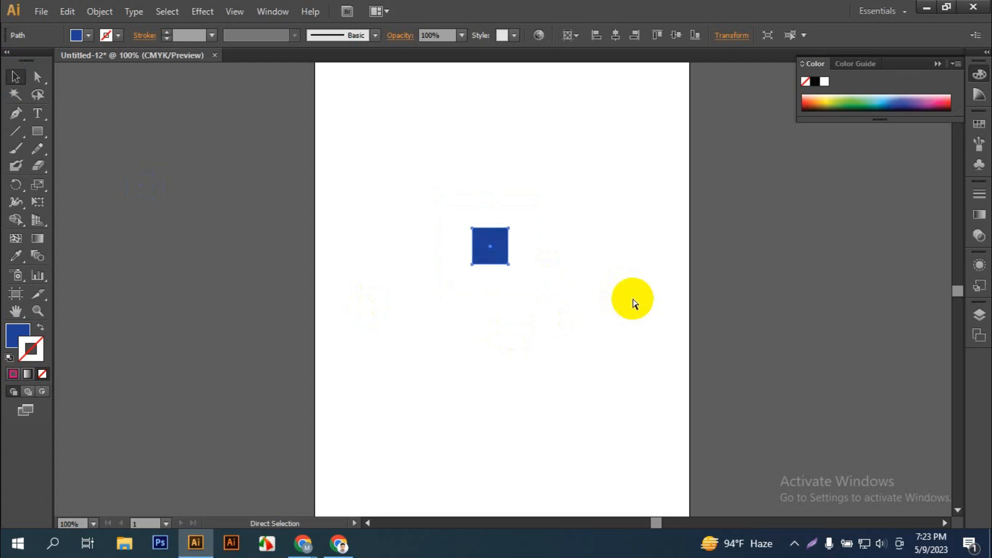
key(ctrl+shift+z)
key(ctrl+shift+z)
key(ctrl+shift+z)
key(ctrl+shift+z)
key(ctrl+shift+z)
key(ctrl+shift+z)
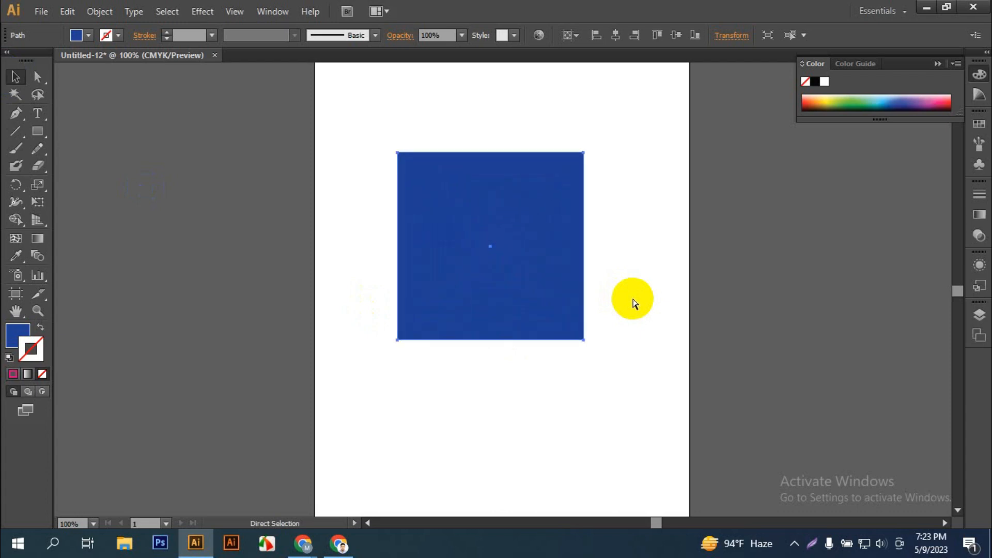
key(v)
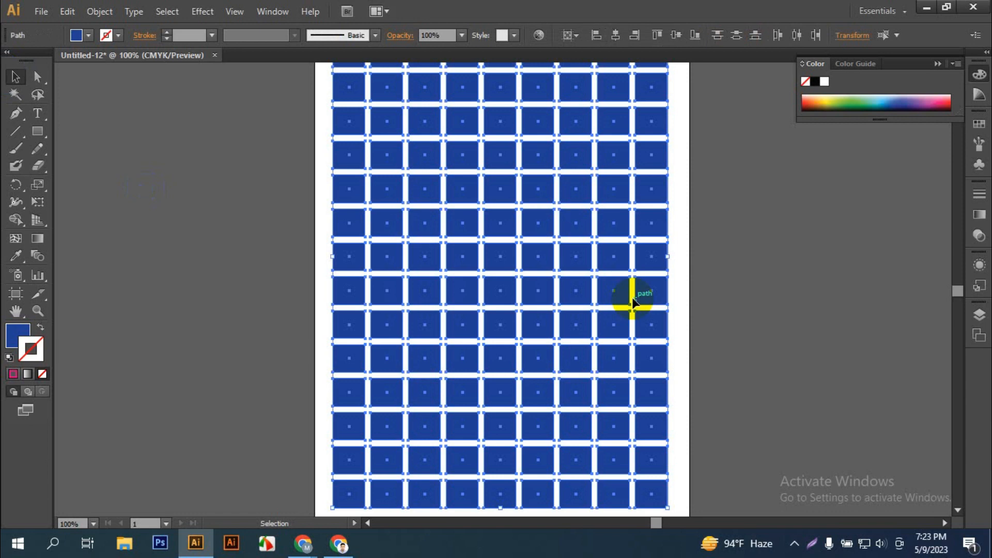
Step: Redo the history from the grid through the scaled squares, and clear the oversized square from the artboard
key(ctrl+z)
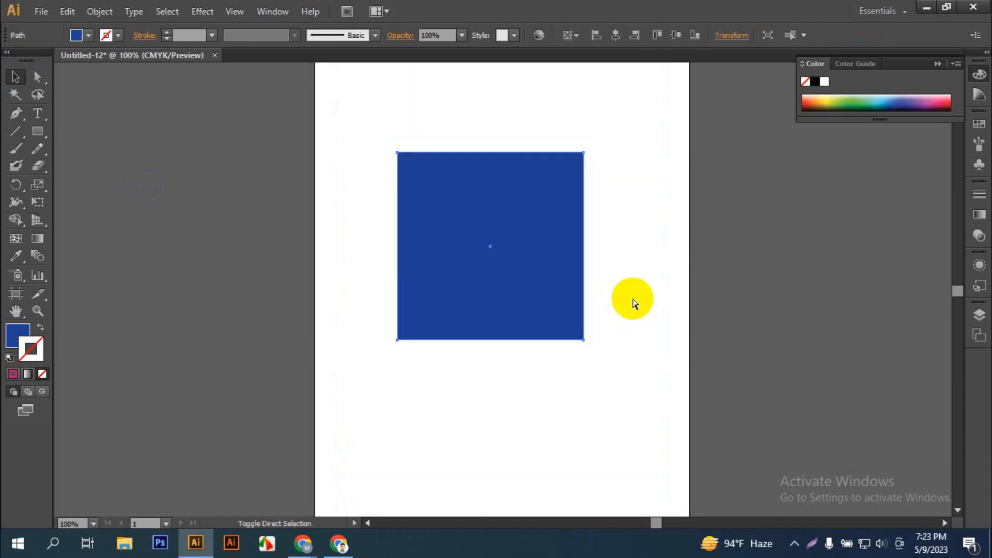
key(ctrl+z)
key(ctrl+z)
key(ctrl+z)
key(ctrl+z)
key(ctrl+z)
key(ctrl+z)
key(ctrl+z)
key(ctrl+z)
key(ctrl+z)
key(ctrl+z)
key(ctrl+z)
key(ctrl+z)
key(ctrl+z)
key(ctrl+z)
key(ctrl+z)
key(ctrl+z)
key(ctrl+shift+z)
key(ctrl+shift+z)
key(ctrl+shift+z)
key(ctrl+shift+z)
key(ctrl+shift+z)
key(ctrl+shift+z)
key(ctrl+shift+z)
key(ctrl+shift+z)
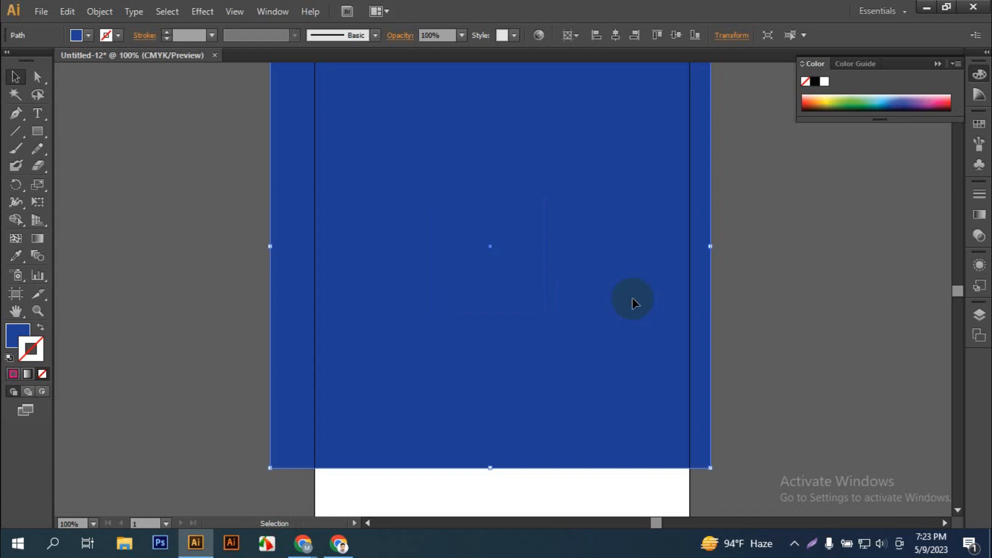
key(ctrl+z)
key(ctrl+z)
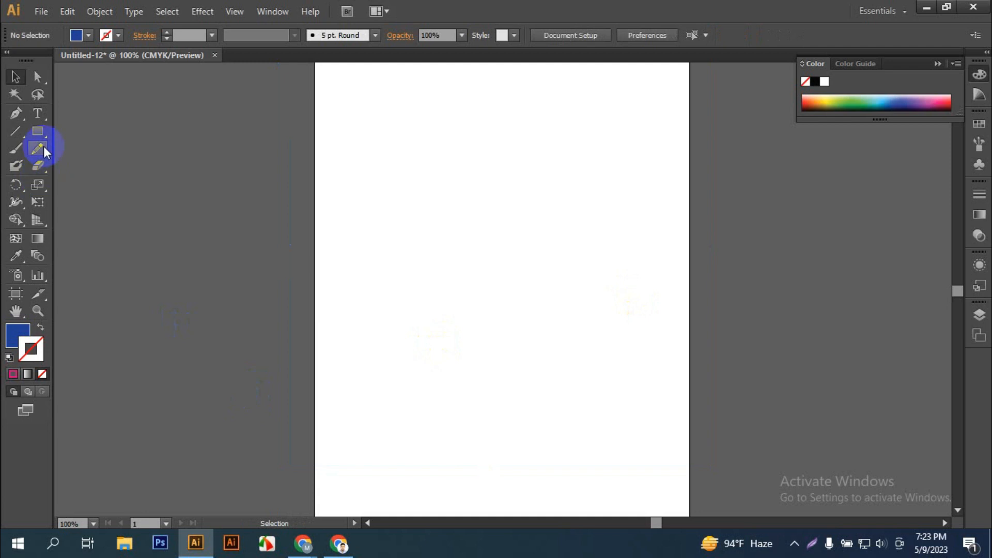
Step: Tear off the Rectangle tool group as a floating panel and place it beside the toolbox, just under the document tab
mouse_move(39, 133)
mouse_down()
mouse_move(108, 132)
mouse_move(115, 148)
mouse_move(37, 133)
mouse_up()
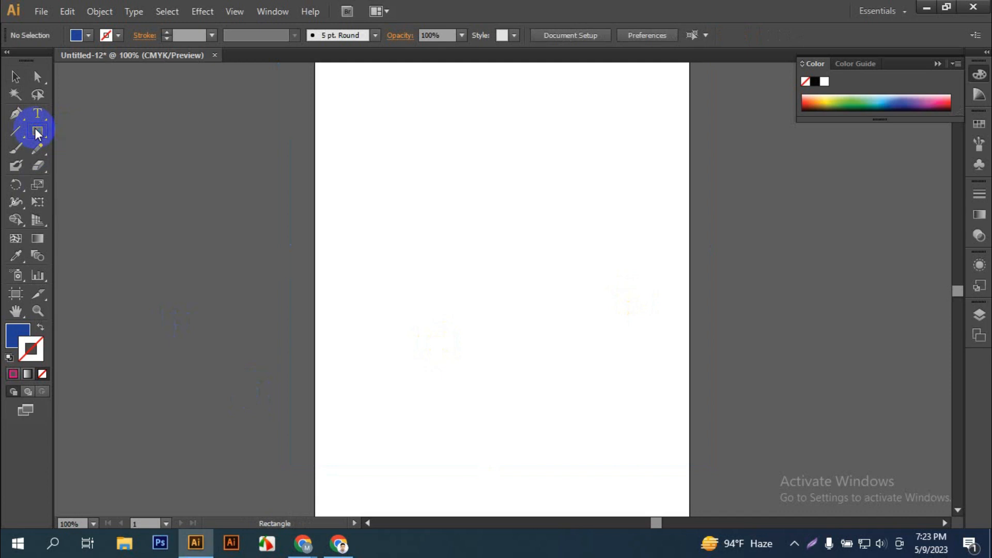
drag(37, 133, 197, 179)
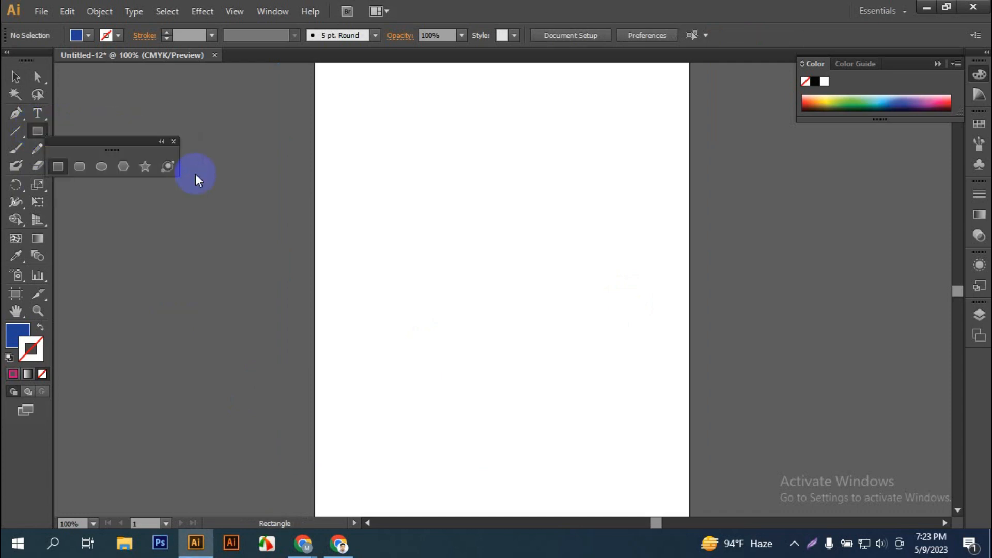
click(111, 197)
click(538, 308)
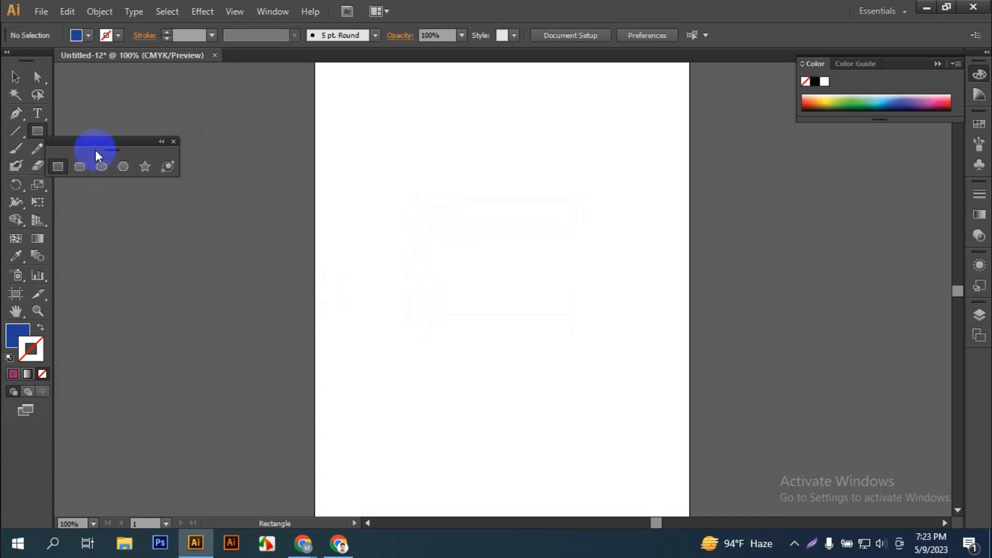
drag(94, 143, 121, 80)
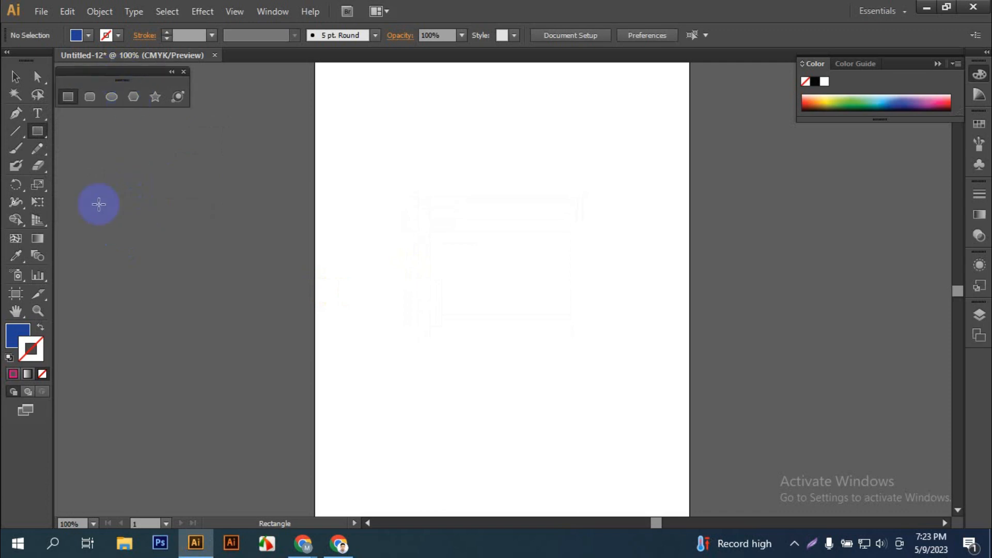
Step: Tear off the Pen tool group as a floating panel and align it directly under the shape tools panel
click(16, 114)
drag(17, 118, 220, 138)
drag(69, 131, 101, 121)
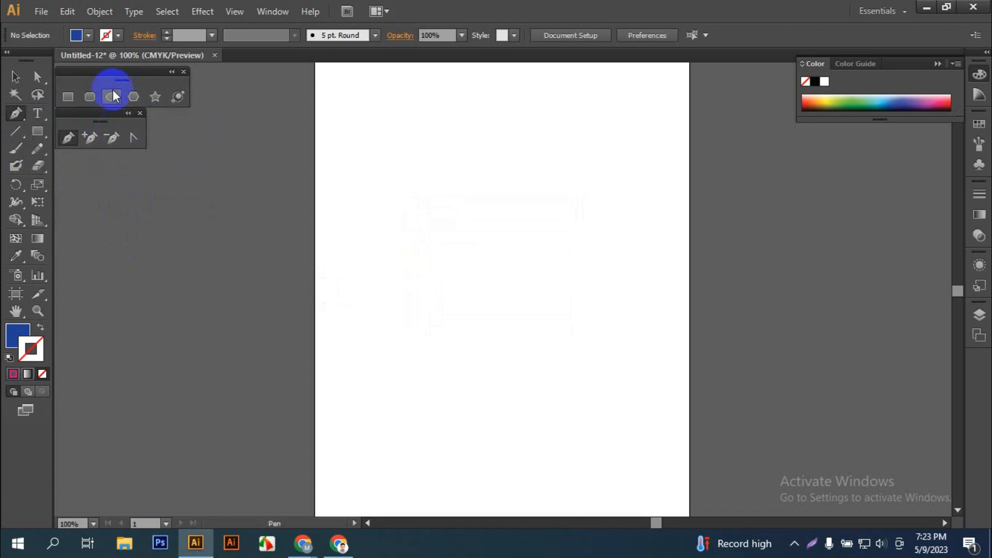
mouse_move(109, 76)
mouse_down()
mouse_move(122, 115)
mouse_move(111, 79)
mouse_up()
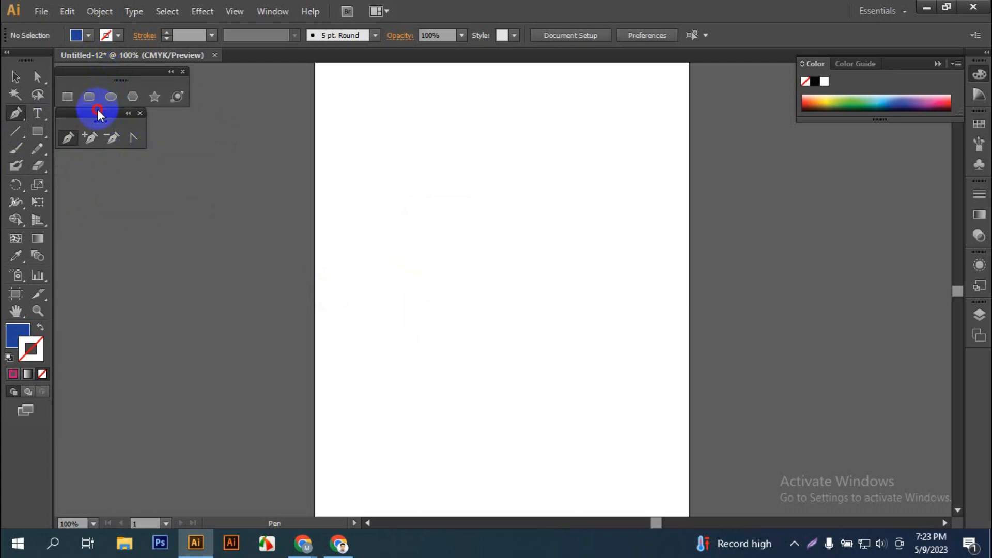
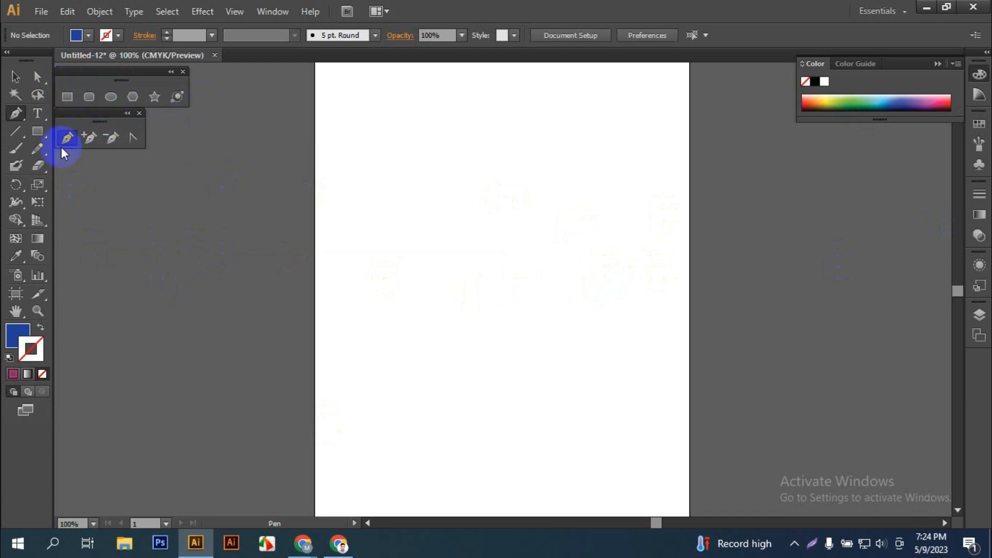
Step: Tear off the Type tool group and stack it under the shape tools panel, with the Pen tools panel below it
drag(38, 124, 210, 151)
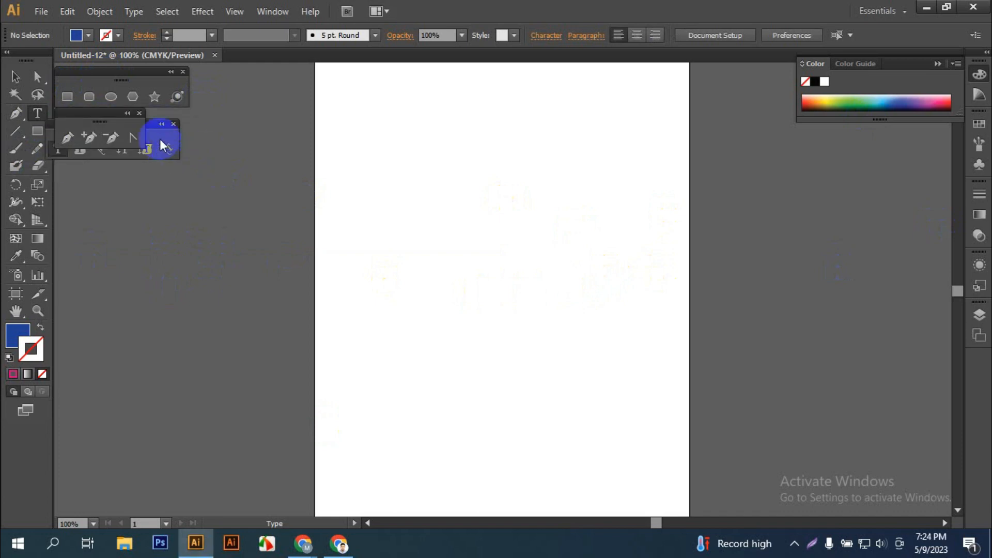
drag(101, 114, 101, 167)
drag(103, 132, 109, 120)
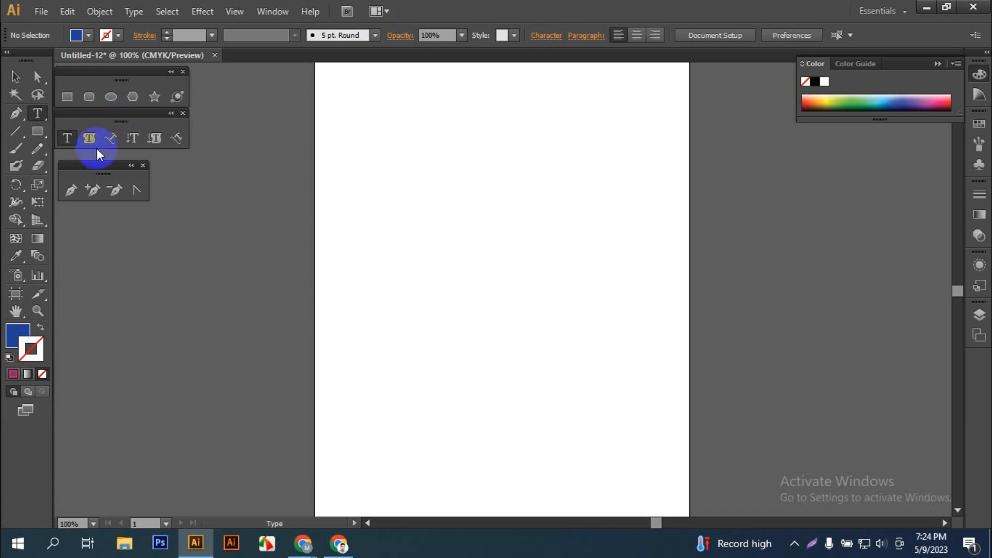
drag(93, 166, 88, 161)
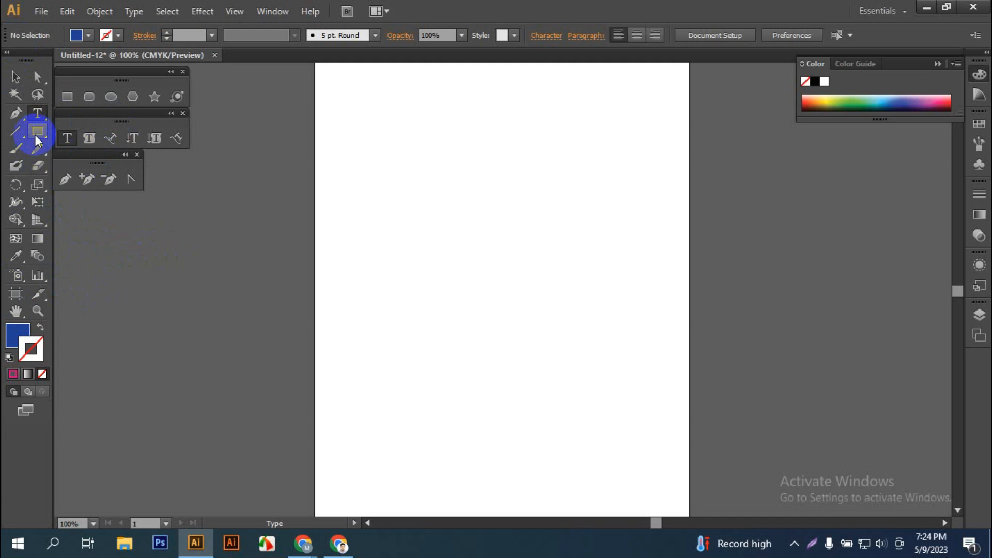
Step: Draw a tall blue rounded rectangle in the middle of the artboard with the Rounded Rectangle tool
drag(37, 140, 160, 233)
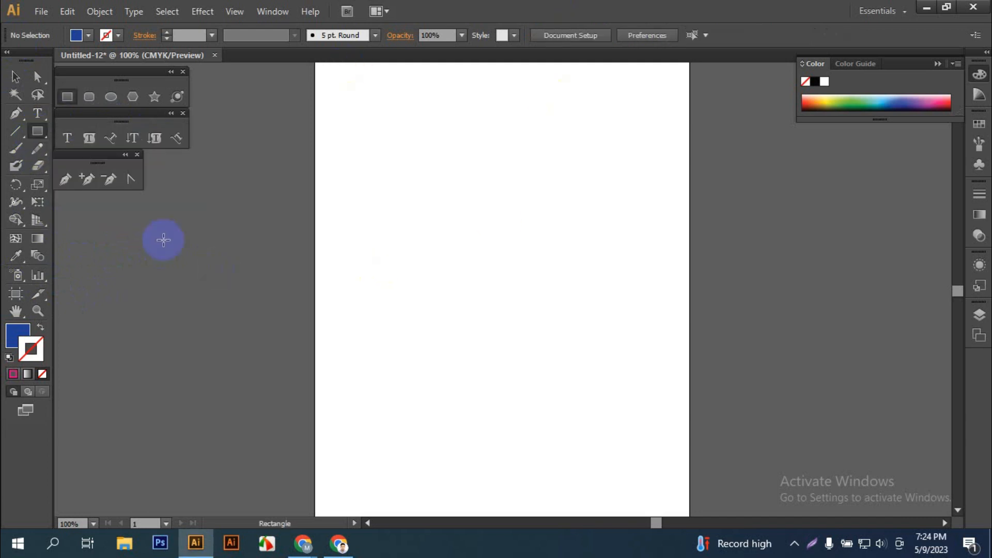
click(84, 103)
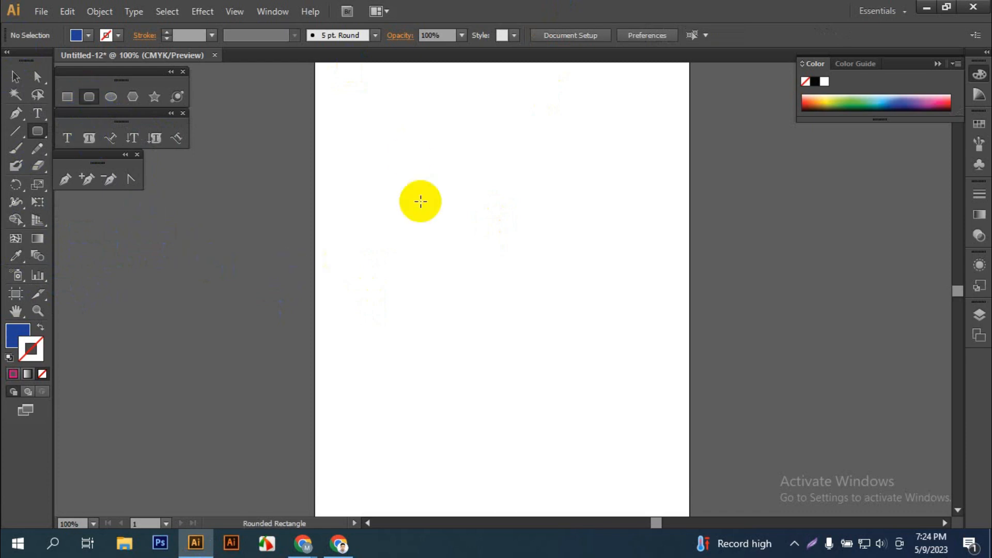
drag(411, 158, 587, 386)
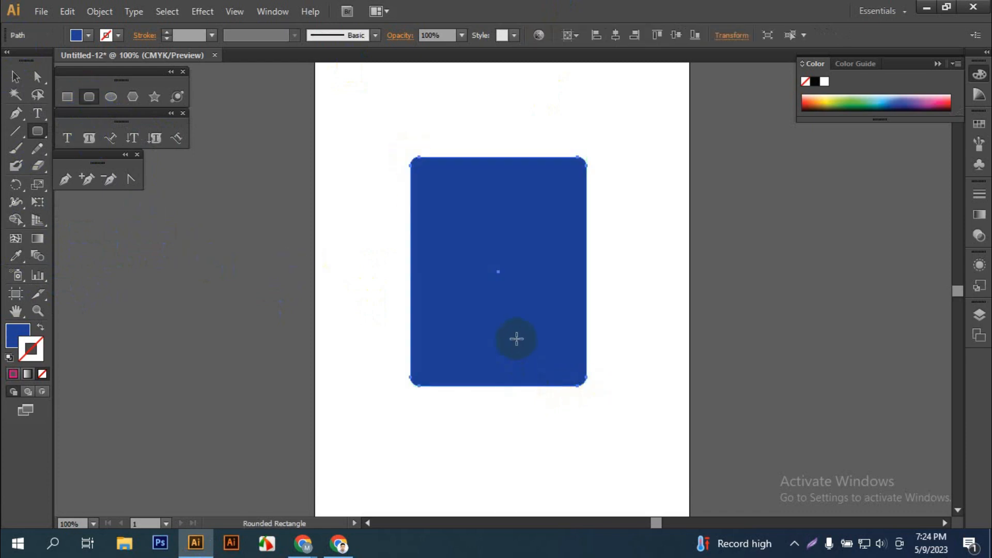
Step: Delete the rounded rectangle and close the floating shape, Type and Pen tool panels
key(Delete)
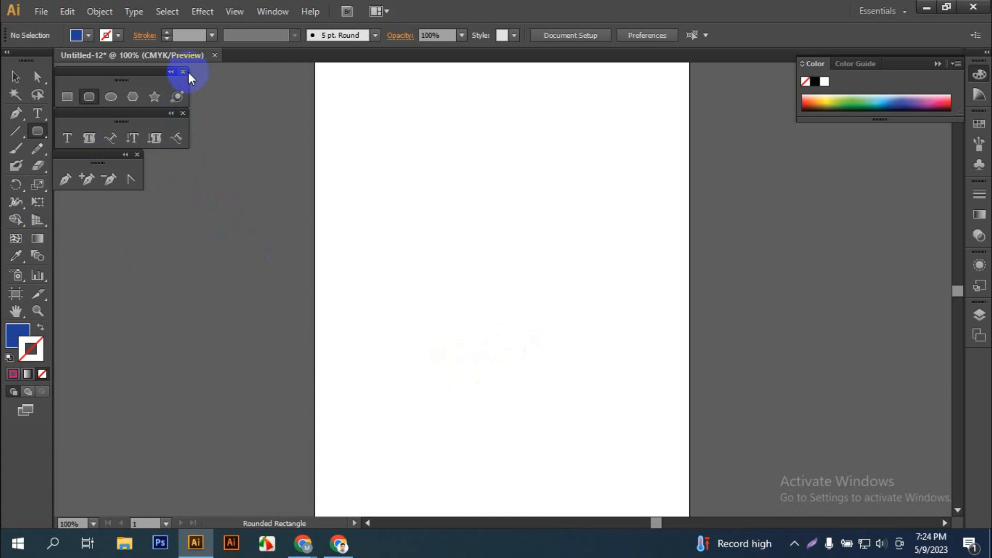
click(183, 72)
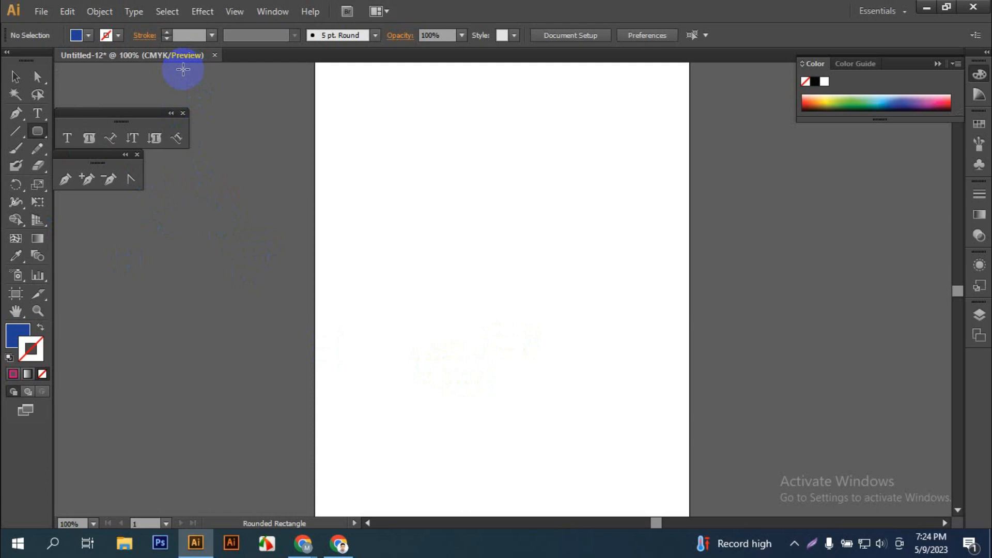
click(183, 113)
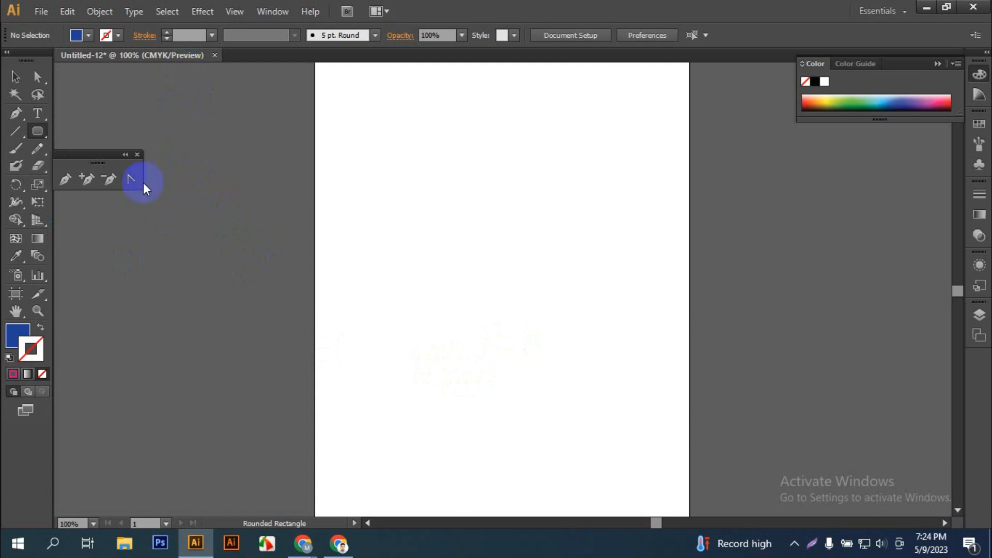
click(137, 155)
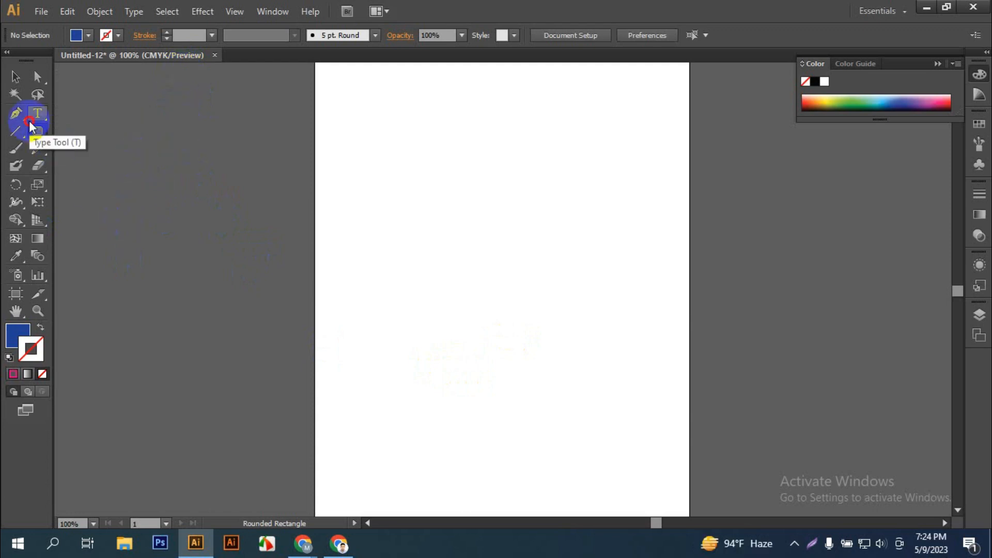
Step: Try drawing a blue rounded rectangle with strongly rounded corners on the artboard, and undo it
click(35, 132)
drag(35, 135, 126, 155)
drag(390, 152, 572, 353)
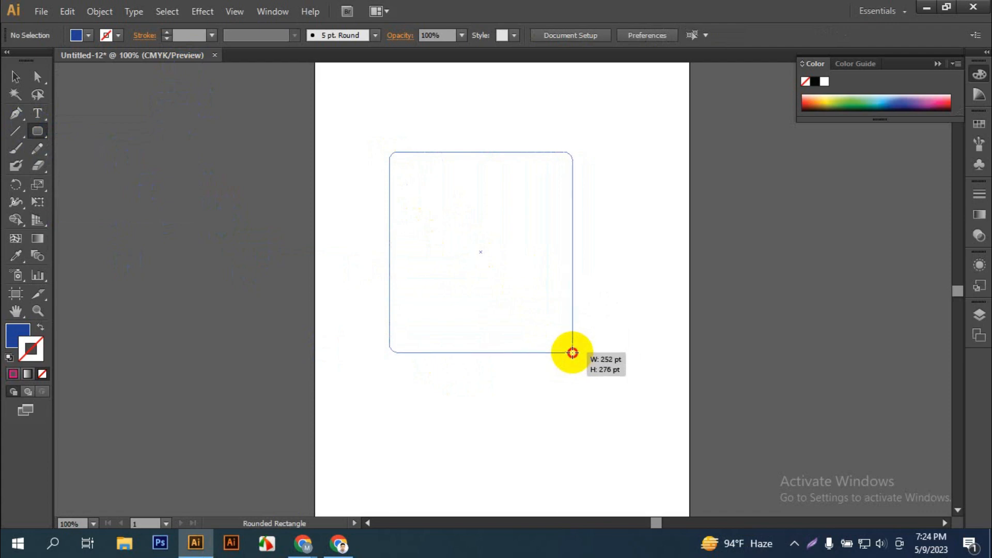
drag(572, 353, 562, 335)
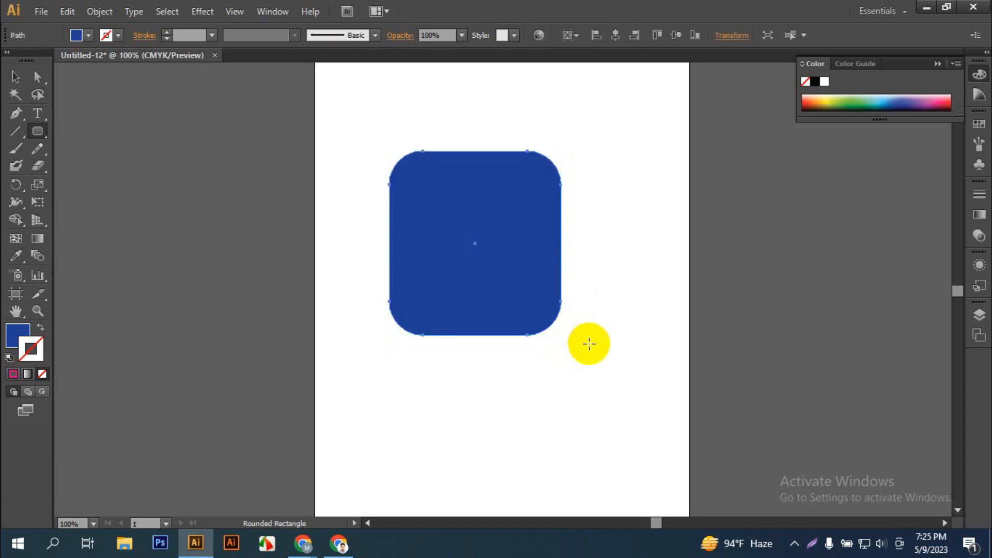
key(ctrl+z)
Step: Draw a rounded rectangle about 253 by 322 pt, varying its corner radius between square and round while drawing, and delete it
drag(425, 165, 609, 399)
key(Up)
key(Up)
key(Up)
key(Up)
key(Up)
key(Up)
key(Up)
key(Up)
key(Up)
key(Up)
key(Up)
key(Up)
key(Down)
key(Down)
key(Down)
key(Down)
key(Down)
key(Down)
key(Down)
key(Down)
key(Down)
key(Down)
key(Down)
key(Down)
key(Down)
key(Down)
key(Down)
key(Down)
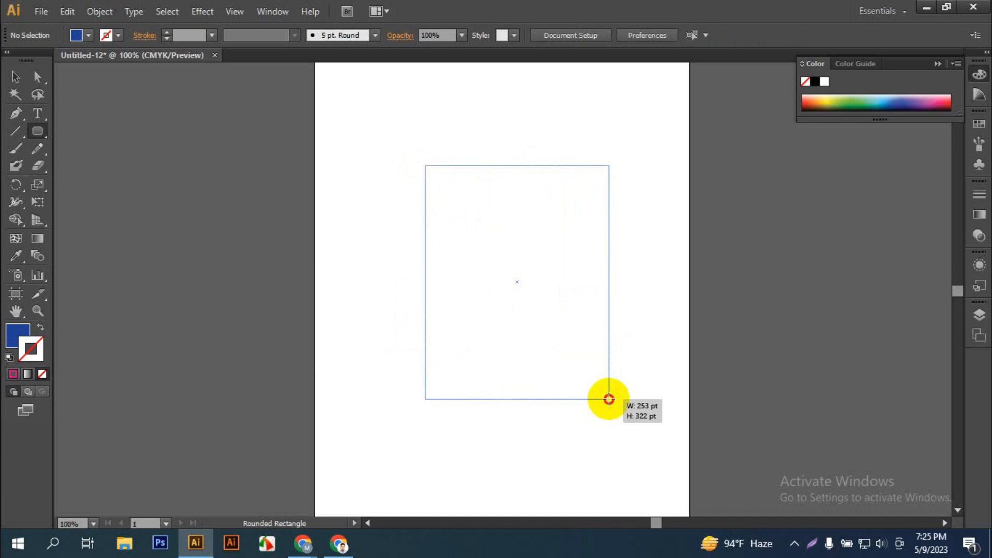
key(Up)
key(Up)
key(Up)
key(Up)
key(Up)
key(Up)
key(Up)
key(Up)
drag(609, 399, 604, 397)
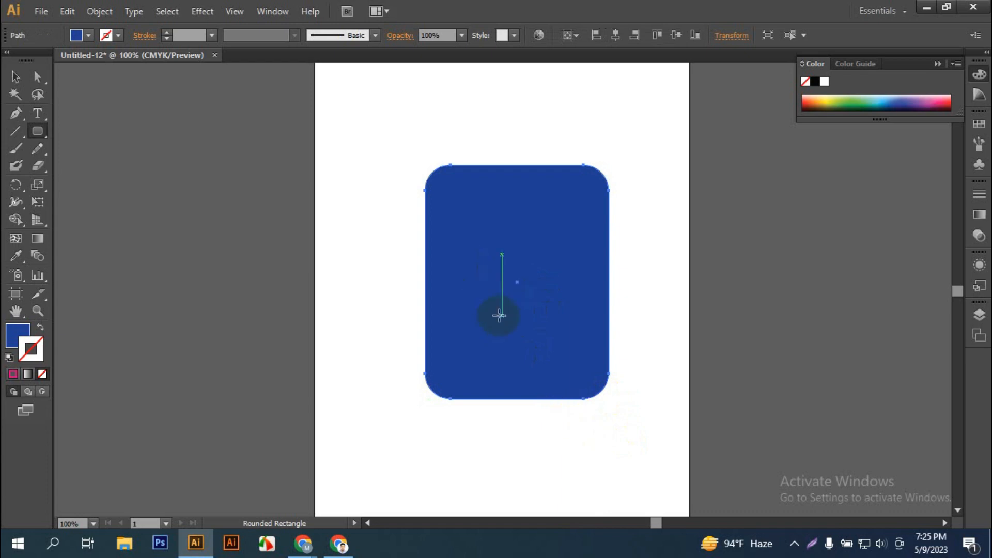
key(Delete)
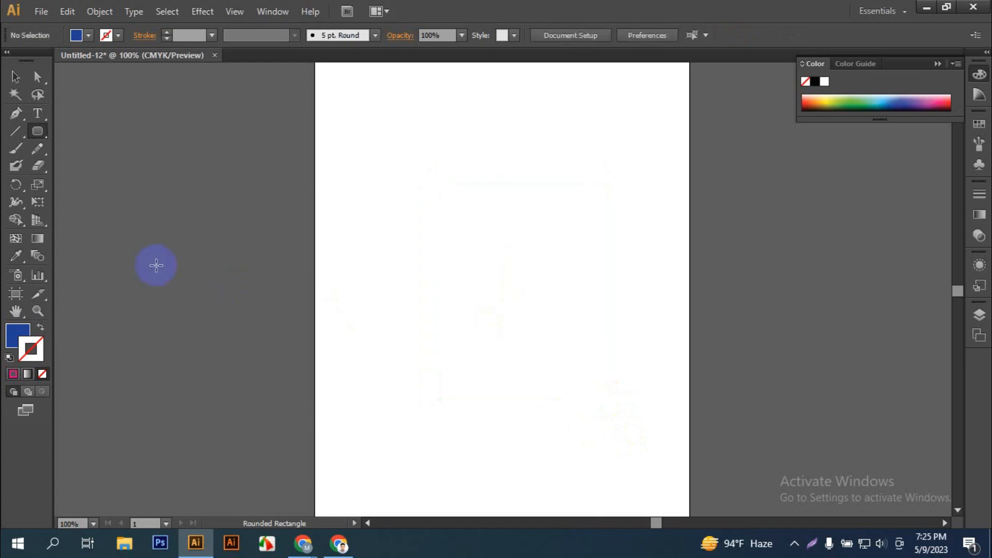
Step: Draw a large blue circle in the artboard's upper half and a wide ellipse below it with the Ellipse tool
drag(36, 132, 102, 167)
drag(372, 151, 523, 344)
drag(385, 392, 577, 464)
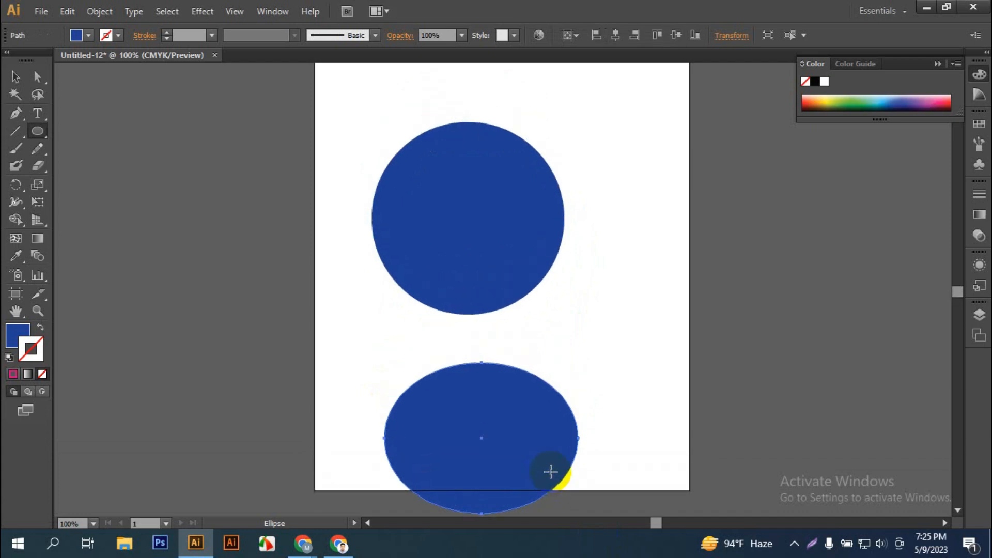
Step: Delete the wide ellipse and the large circle from the artboard
key(Delete)
click(446, 262)
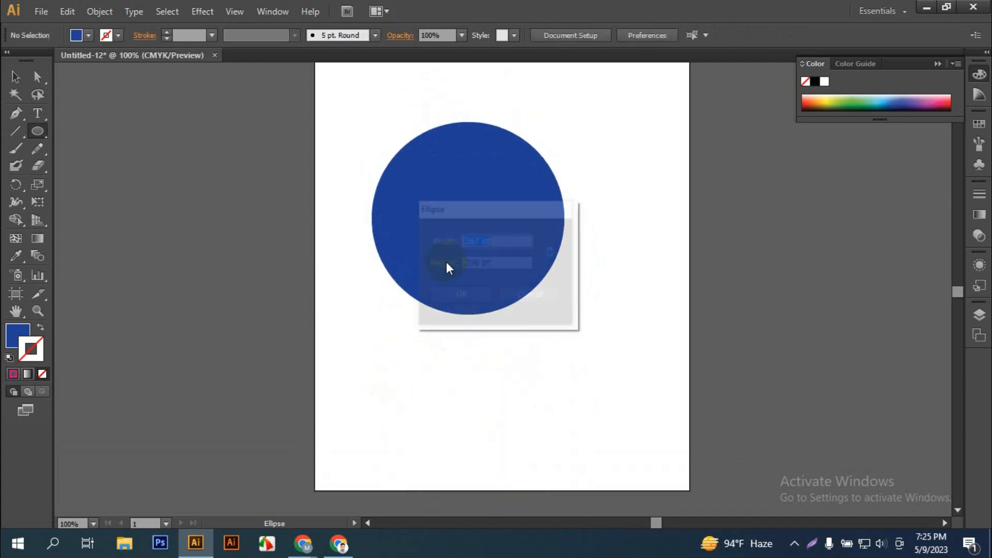
click(528, 297)
click(14, 77)
drag(343, 192, 485, 252)
key(Delete)
Step: Draw a large blue hexagon with a point facing up in the artboard's upper middle using the Polygon tool
drag(37, 132, 132, 187)
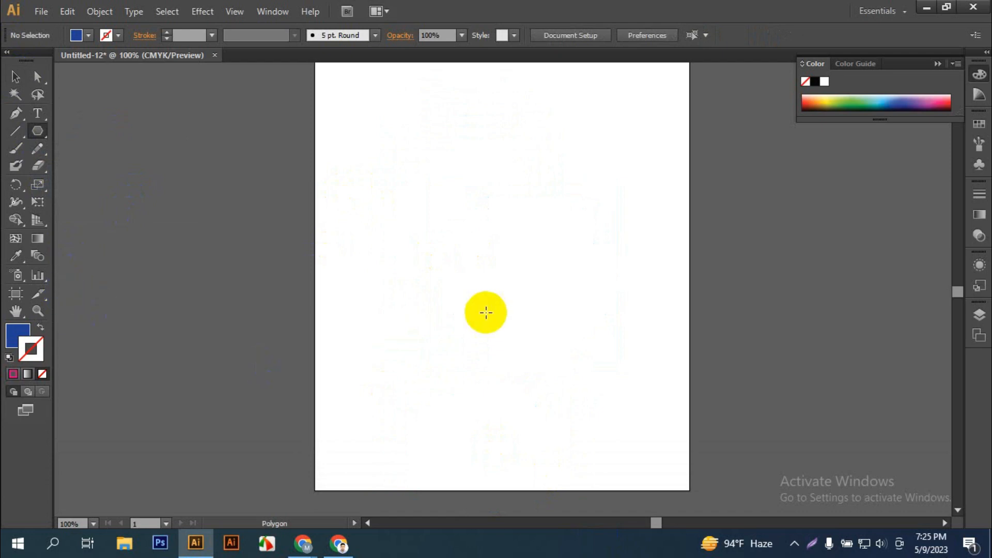
mouse_move(376, 177)
mouse_down()
mouse_move(503, 317)
mouse_move(425, 277)
mouse_move(525, 327)
mouse_move(514, 288)
mouse_move(545, 332)
mouse_move(537, 337)
mouse_move(527, 284)
mouse_move(556, 378)
mouse_move(521, 317)
mouse_move(556, 397)
mouse_move(559, 366)
mouse_move(503, 279)
mouse_move(512, 316)
mouse_move(443, 184)
mouse_move(510, 288)
mouse_move(478, 308)
mouse_move(491, 317)
mouse_move(465, 301)
mouse_move(492, 310)
mouse_move(447, 312)
mouse_move(485, 327)
mouse_up()
key(space)
key(shift)
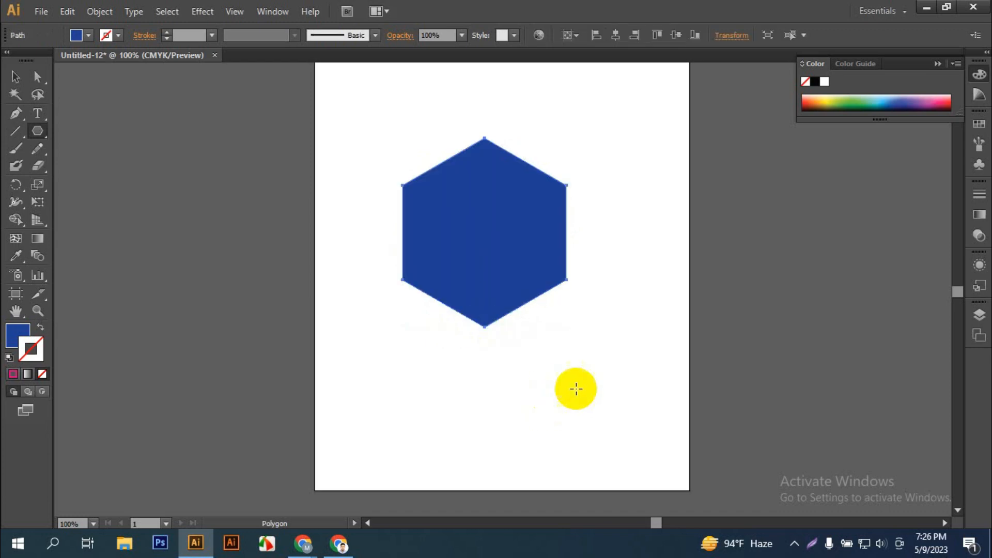
Step: Draw a smaller polygon below the hexagon's left side, changing its number of sides while drawing to make a tilted triangle
drag(414, 361, 448, 460)
key(Up)
key(Up)
key(Up)
key(Up)
key(Up)
key(Down)
key(Down)
key(Down)
key(Down)
key(Down)
key(Down)
key(Down)
key(Down)
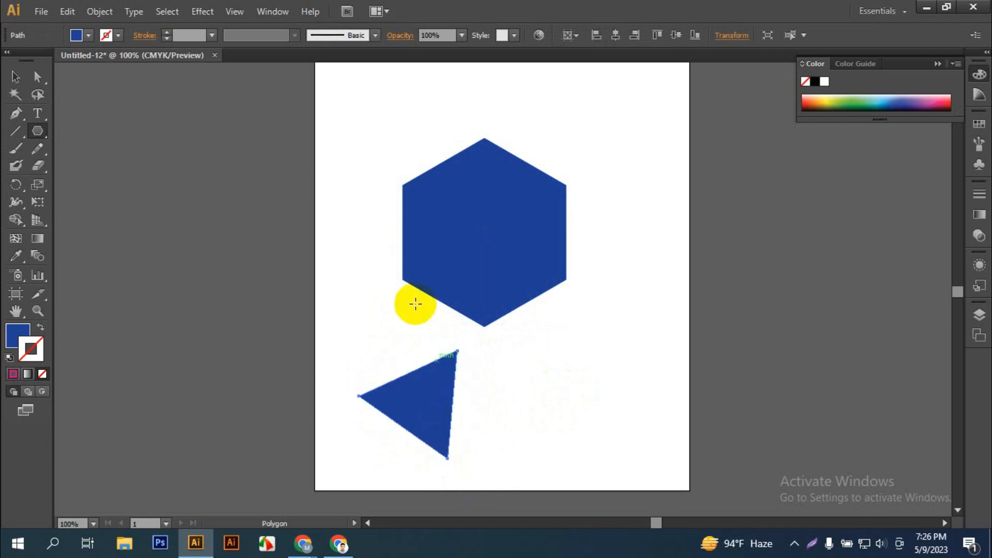
Step: Draw a blue star to the right of the triangle with the Star tool, varying its point count to end at about 16 points
drag(42, 132, 104, 201)
drag(566, 380, 608, 434)
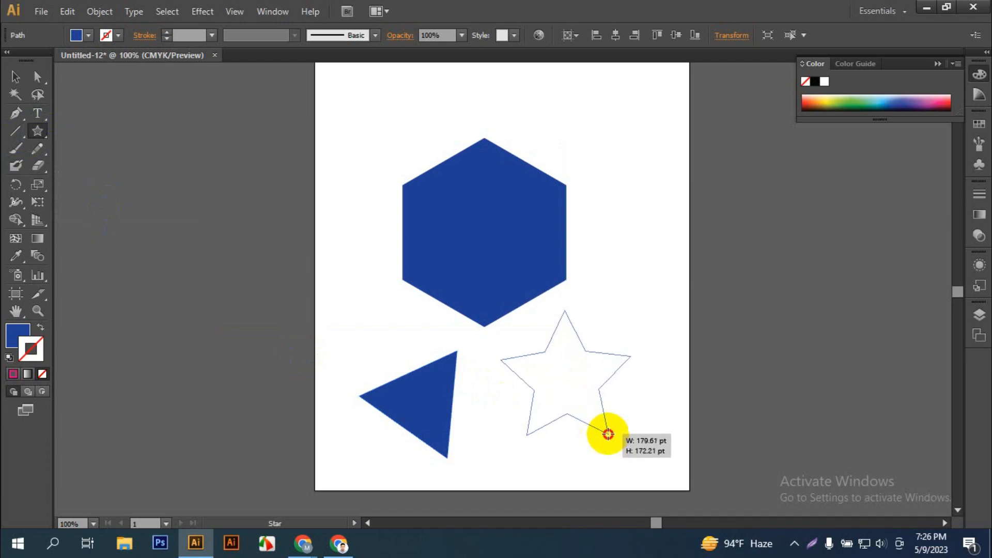
key(Up)
key(Up)
key(Up)
key(Up)
key(Up)
key(Up)
key(Up)
drag(609, 434, 608, 434)
key(Up)
key(Up)
key(Up)
key(Up)
key(Up)
key(Up)
key(Up)
key(Up)
key(Up)
key(Up)
key(Up)
key(Up)
key(Up)
key(Up)
key(Up)
key(Up)
key(Up)
key(Up)
key(Down)
key(Down)
key(Down)
key(Down)
key(Down)
key(Down)
key(Down)
key(Down)
key(Down)
key(Down)
key(Down)
key(Down)
key(Down)
key(Down)
key(Down)
key(Down)
key(Down)
key(Down)
key(Down)
key(Down)
key(Up)
key(Up)
key(Up)
key(Up)
key(Up)
key(Up)
key(Up)
key(Up)
key(Up)
key(Up)
key(Up)
key(Up)
key(Up)
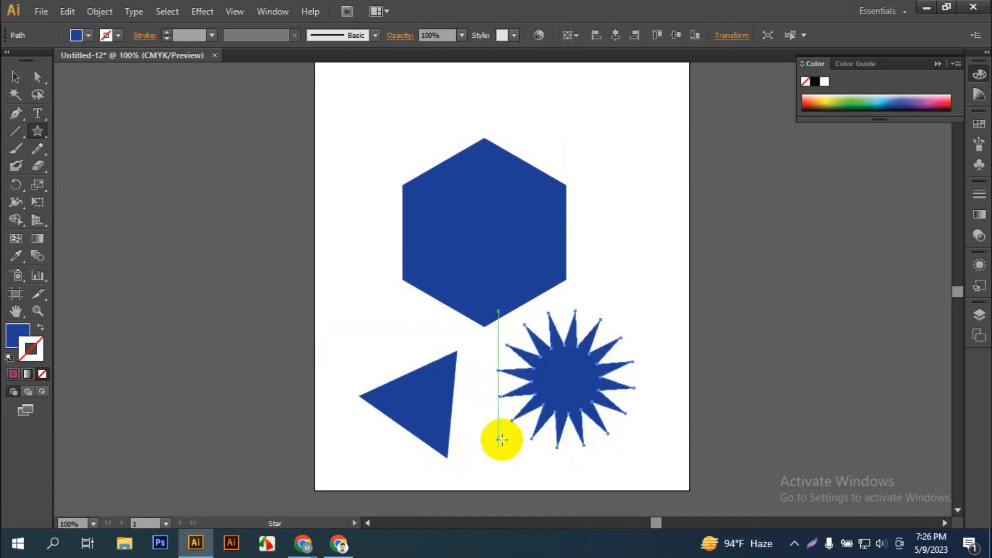
Step: Try drawing a lens flare over the artboard's left edge with the Flare tool, and undo it
drag(41, 137, 128, 226)
drag(290, 195, 337, 215)
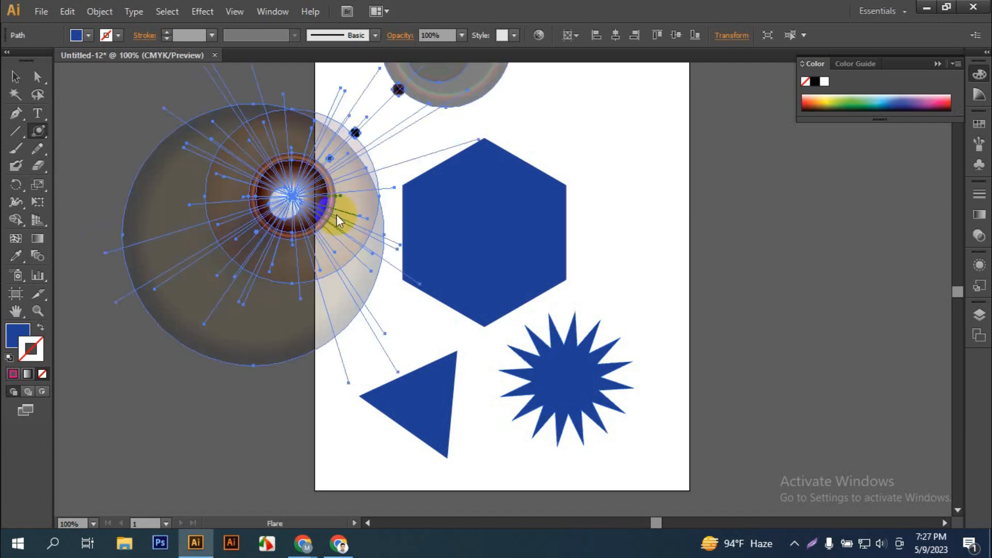
click(622, 395)
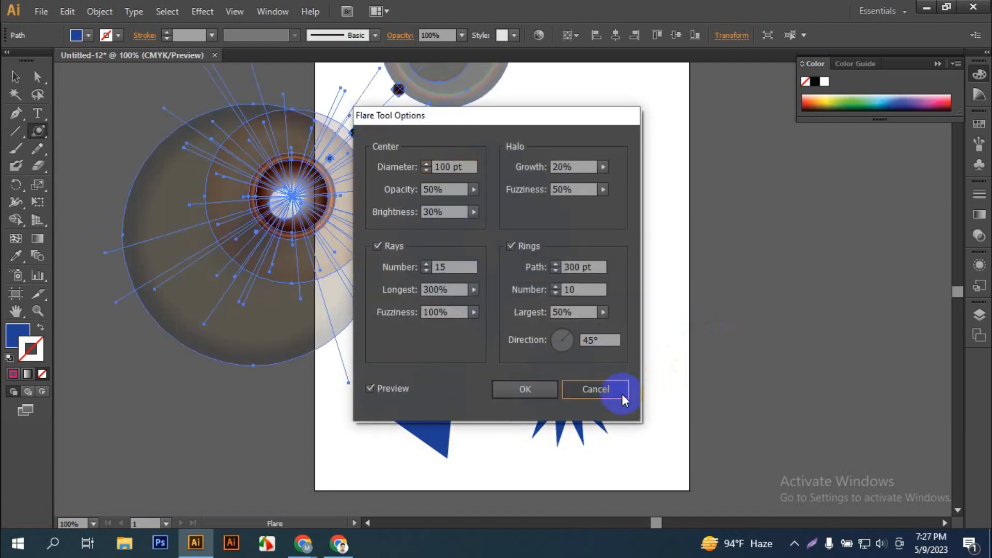
drag(253, 242, 515, 402)
key(ctrl+z)
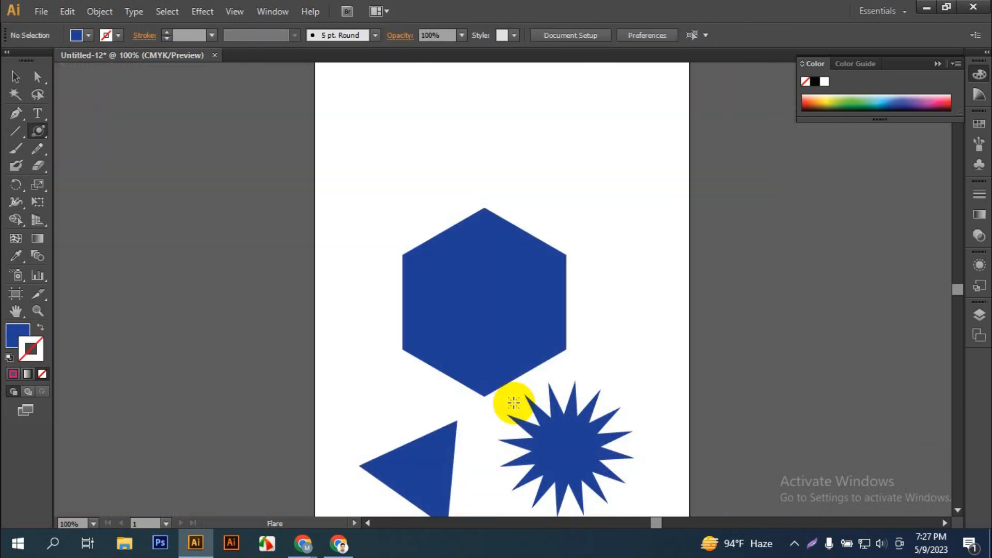
Step: Select the hexagon, triangle and star together and delete them
scroll(517, 403, down, 3)
click(37, 76)
click(22, 77)
key(ctrl+a)
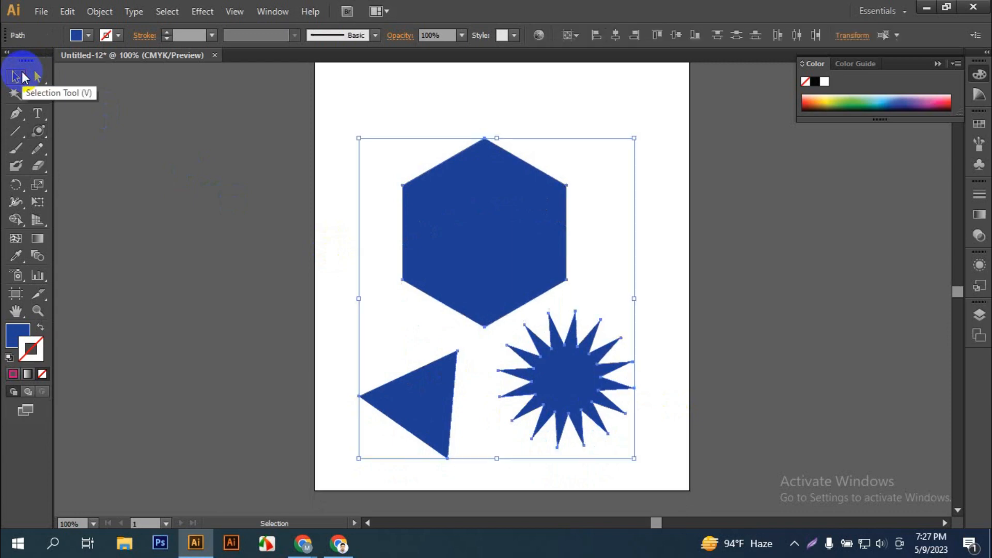
key(Delete)
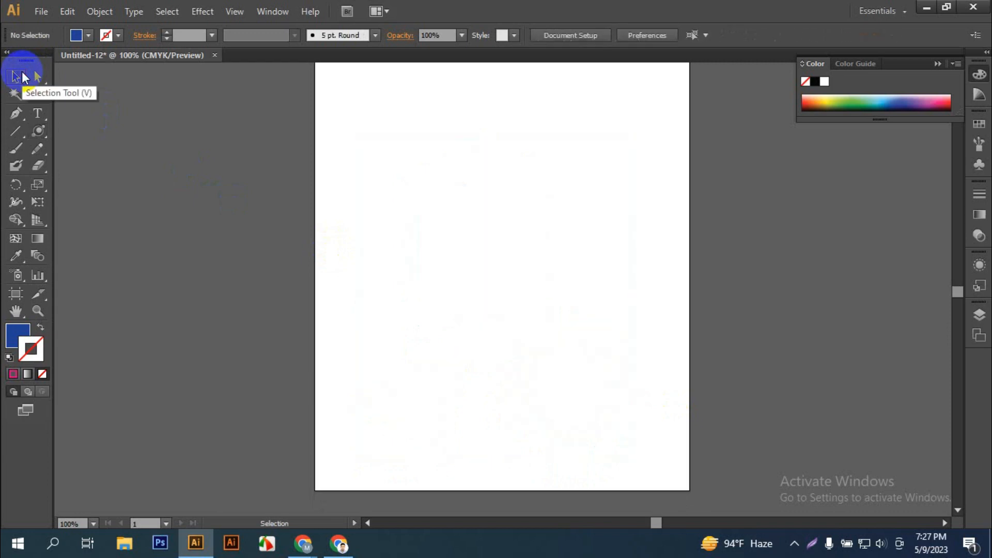
Step: Draw a blue rectangle about 248 by 221 pt beside the artboard's left edge, move it around, and delete it
scroll(401, 202, down, 1)
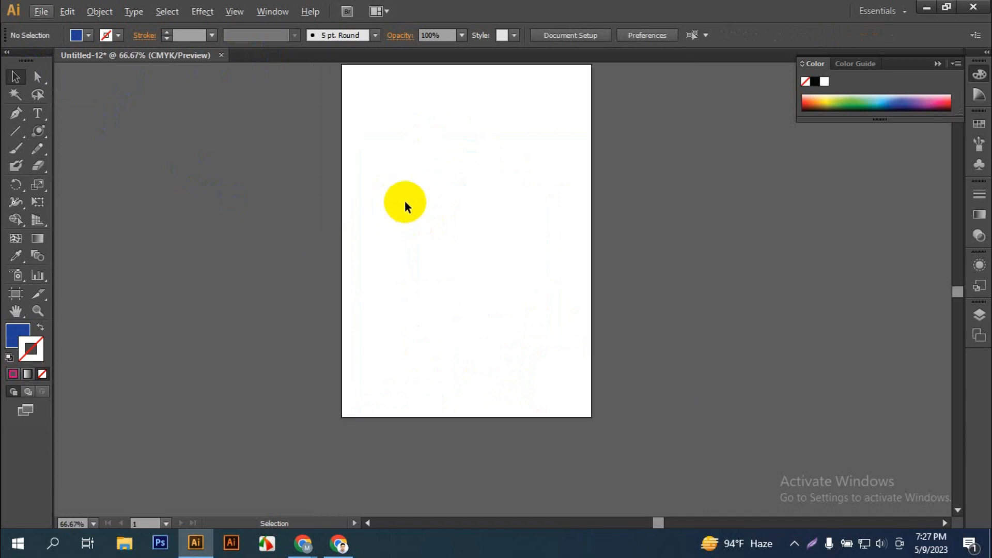
scroll(467, 199, up, 1)
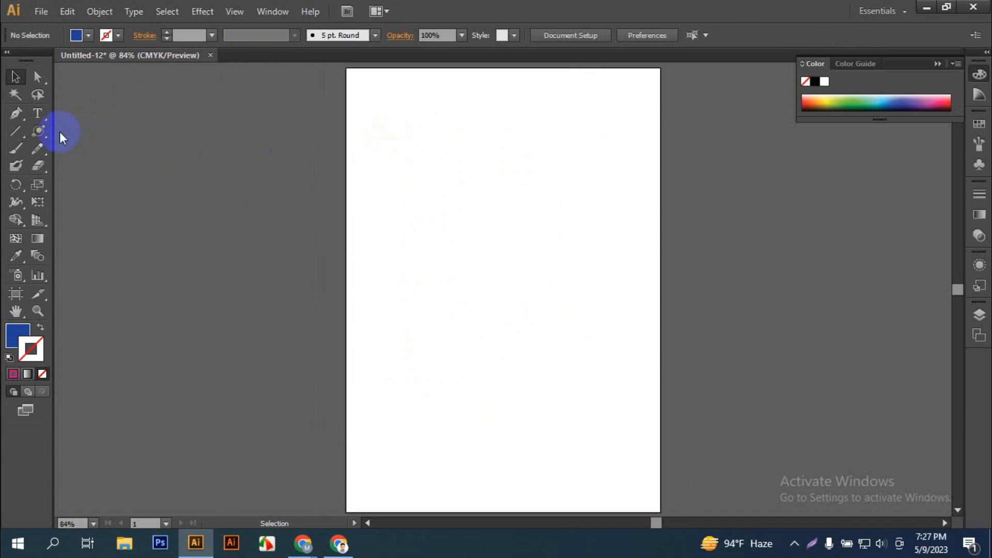
drag(38, 132, 77, 129)
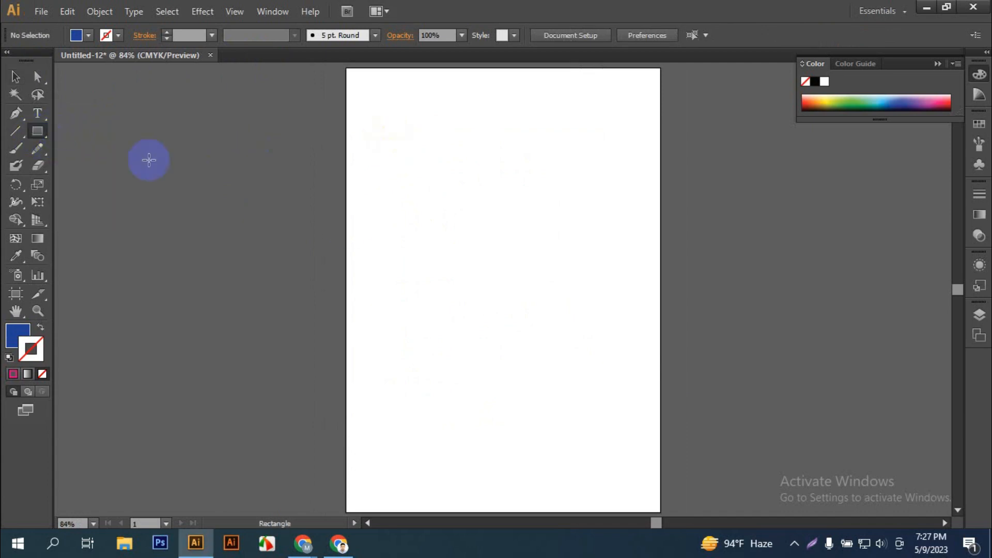
drag(119, 179, 270, 313)
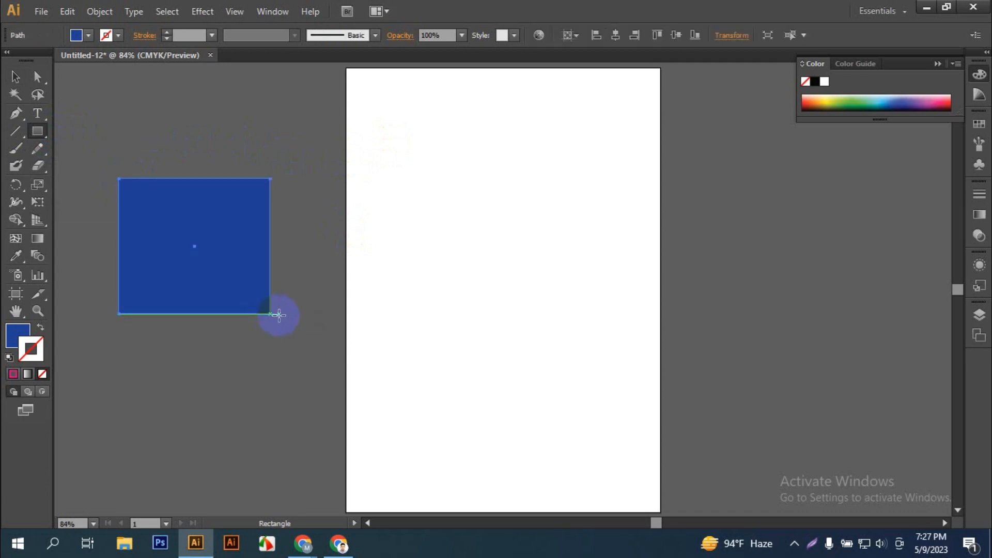
click(16, 77)
click(314, 164)
drag(208, 234, 272, 213)
drag(232, 265, 203, 277)
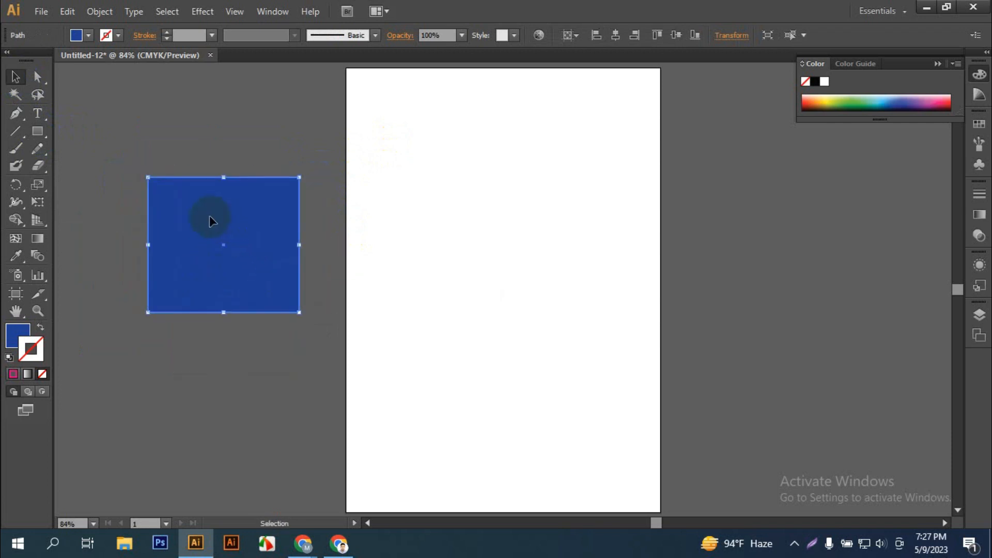
key(Delete)
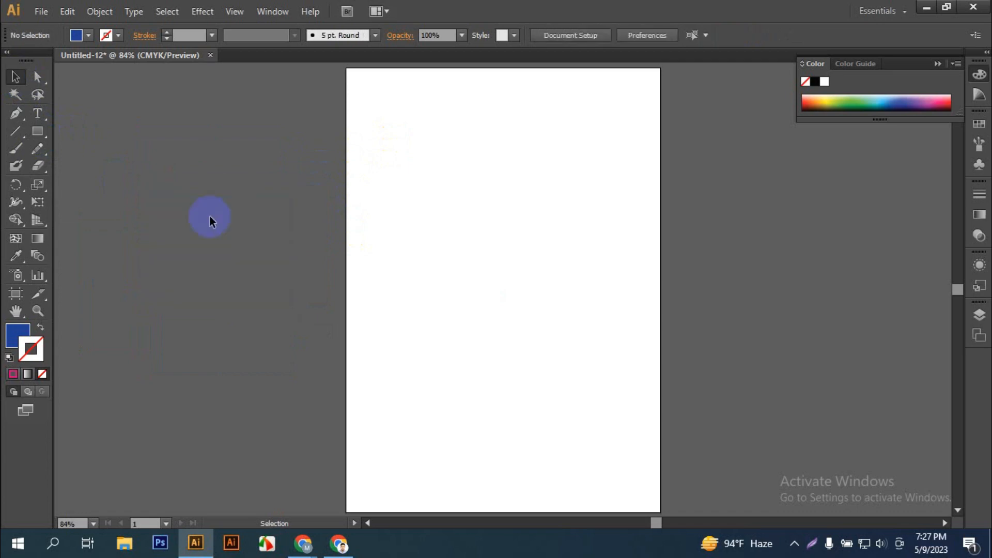
Step: Create a blue rectangle exactly 1 in wide and 3 in high near the middle of the artboard
click(45, 130)
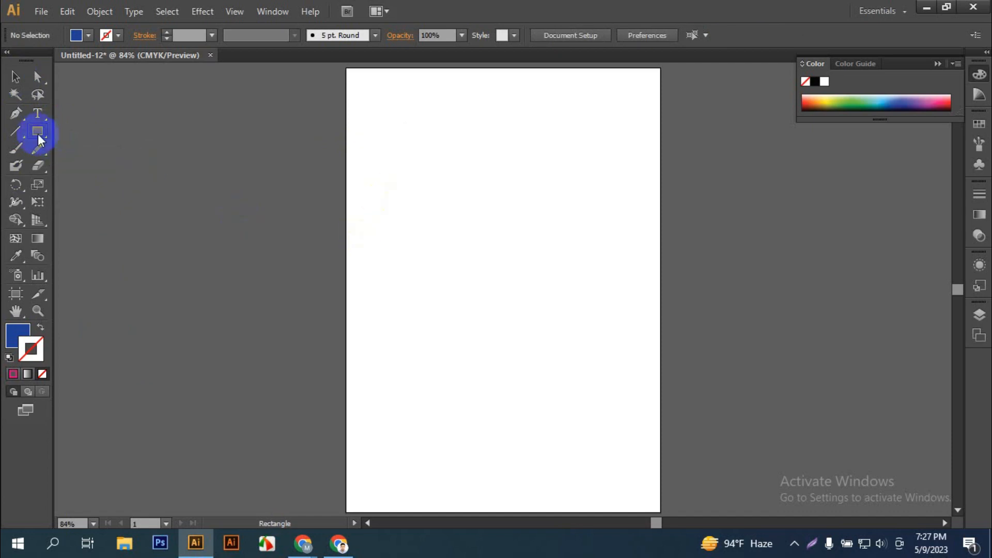
click(466, 225)
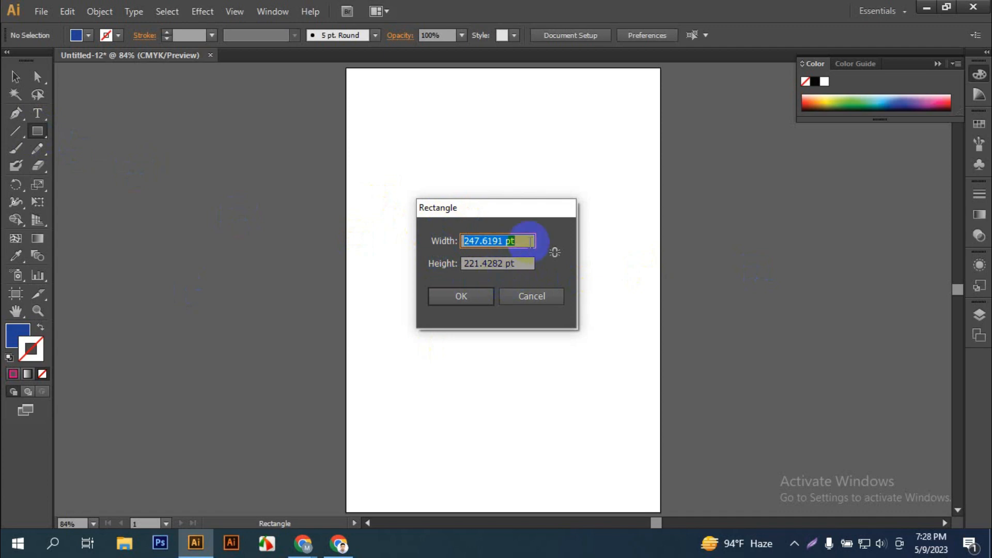
text(1 in)
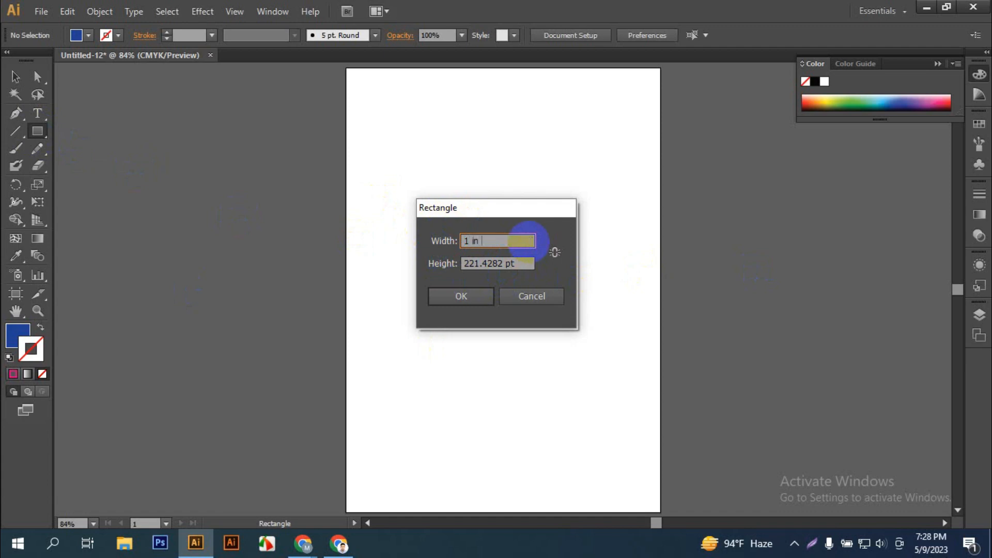
key(Tab)
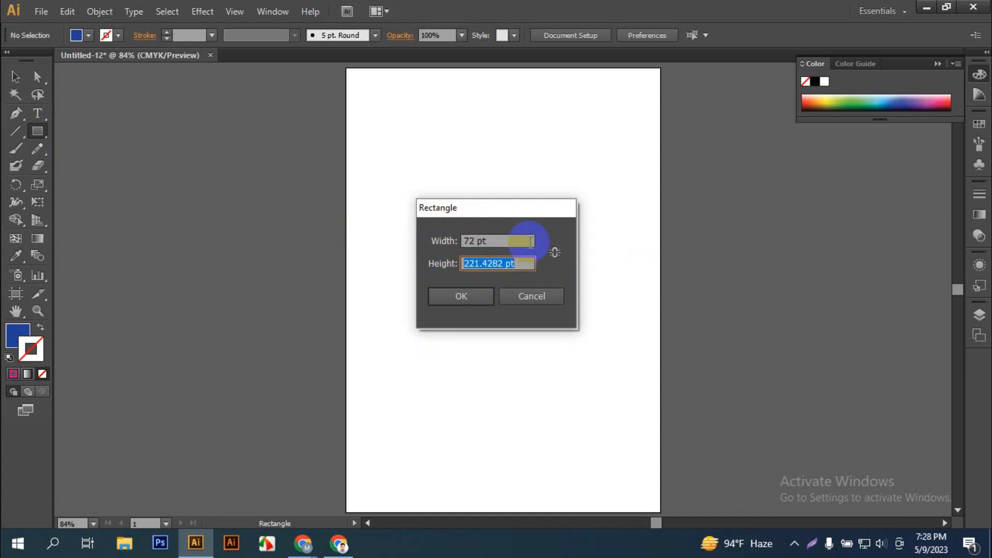
text(3 in)
key(Return)
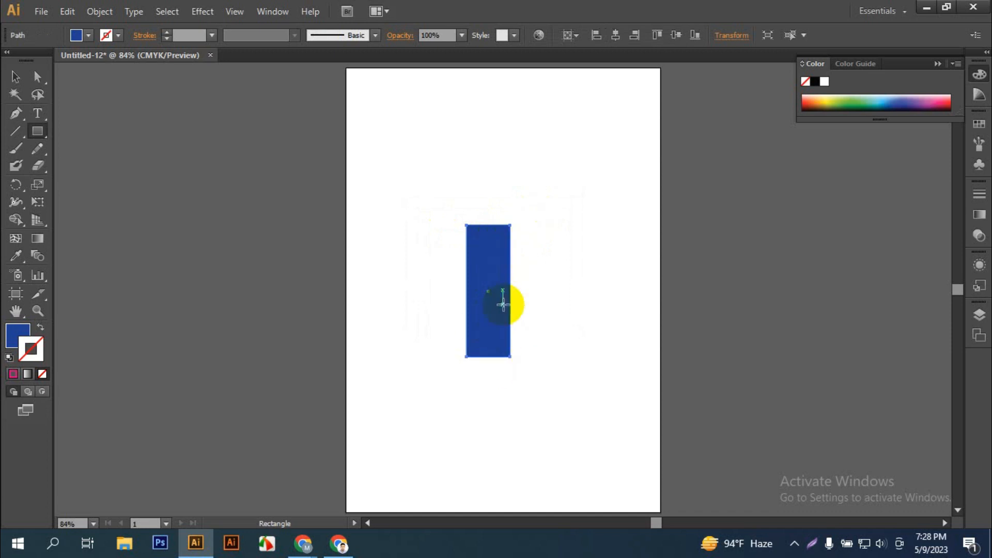
Step: Move the tall blue rectangle toward the upper part of the artboard, and delete it
click(13, 77)
drag(482, 324, 456, 237)
click(557, 239)
drag(344, 172, 711, 377)
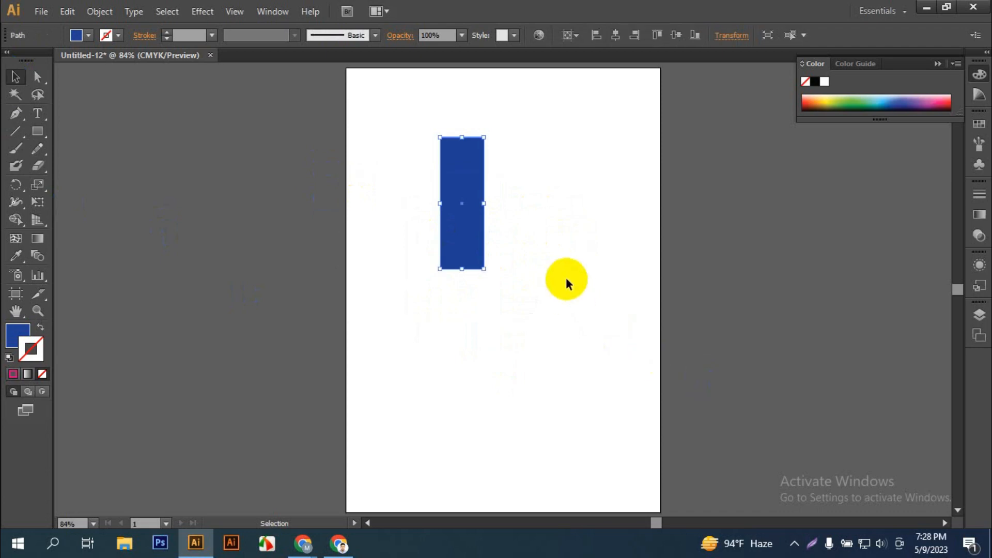
key(Delete)
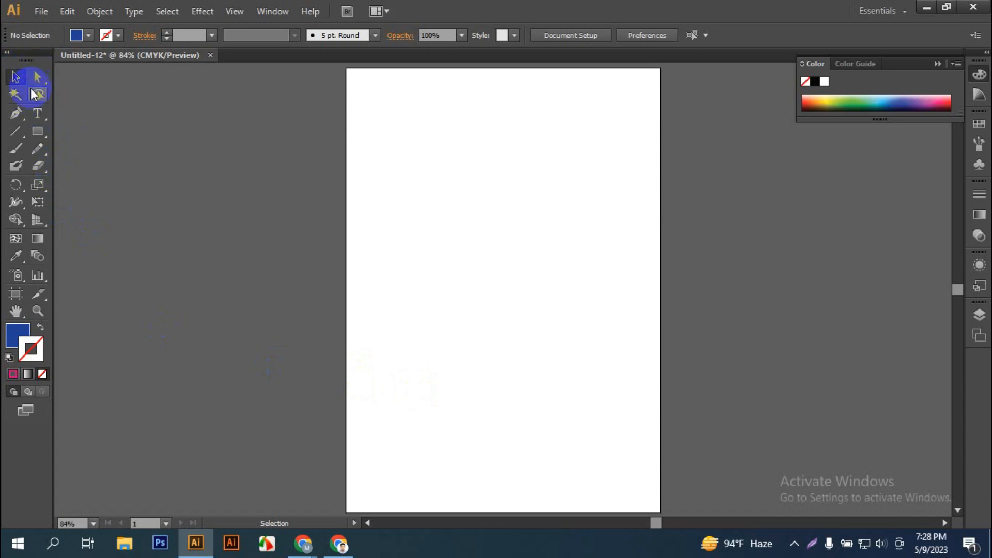
Step: Draw an open blue-filled path of five anchor points with the Pen tool, pulling out handles to curve its segments
click(15, 113)
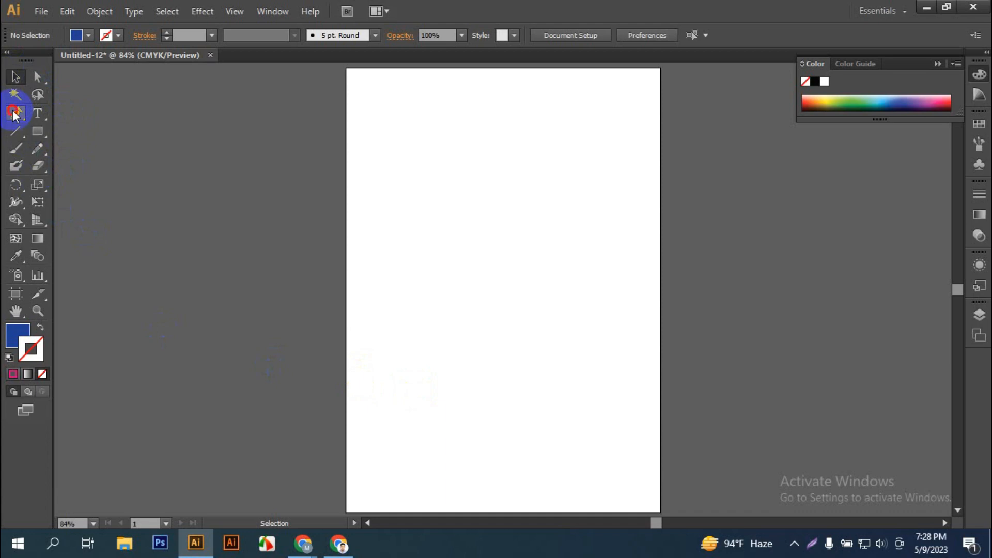
click(381, 223)
drag(473, 168, 553, 221)
mouse_move(593, 158)
mouse_down()
mouse_move(624, 271)
mouse_move(632, 266)
mouse_up()
drag(526, 289, 391, 324)
drag(463, 358, 539, 372)
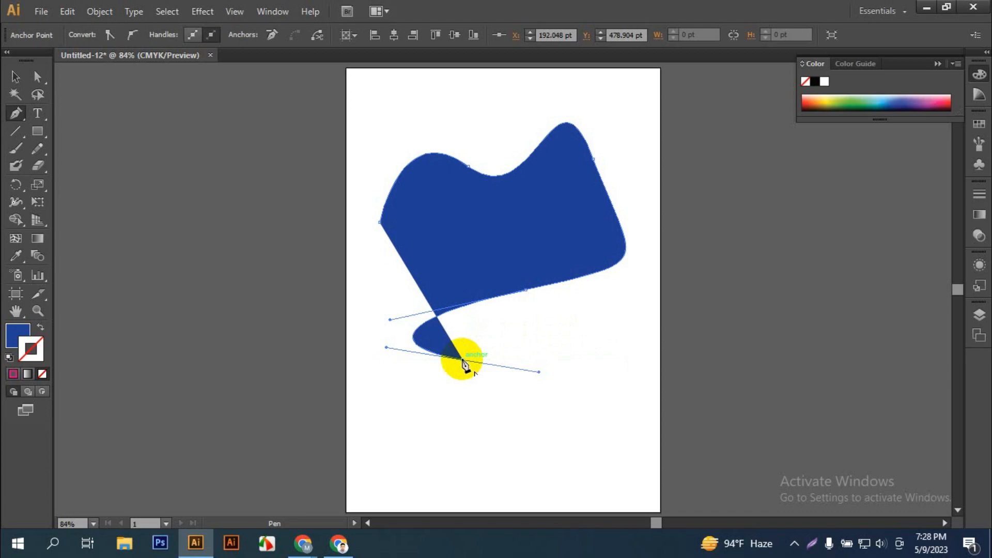
Step: Remove the outgoing handle from the last anchor point of the curved path, and delete the path
drag(463, 360, 437, 342)
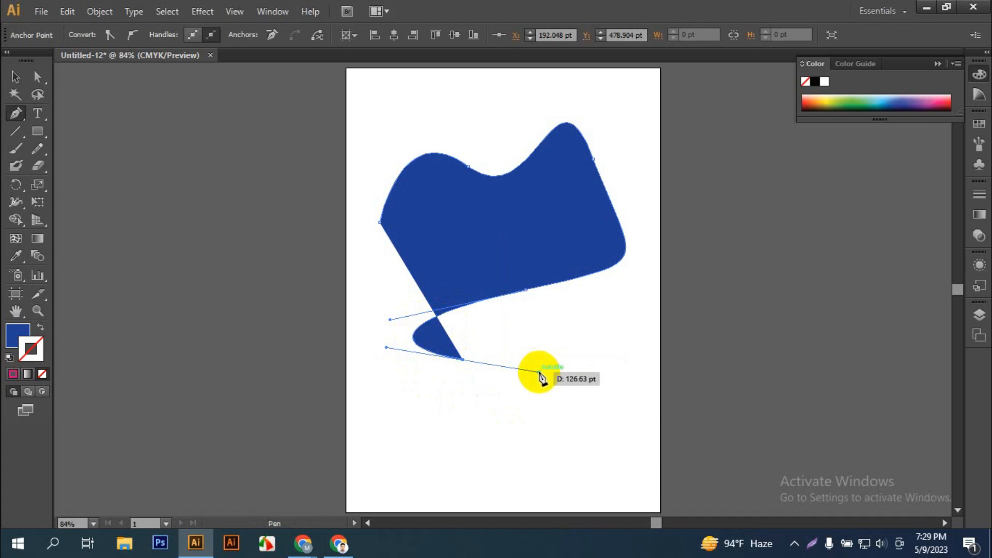
drag(539, 372, 510, 392)
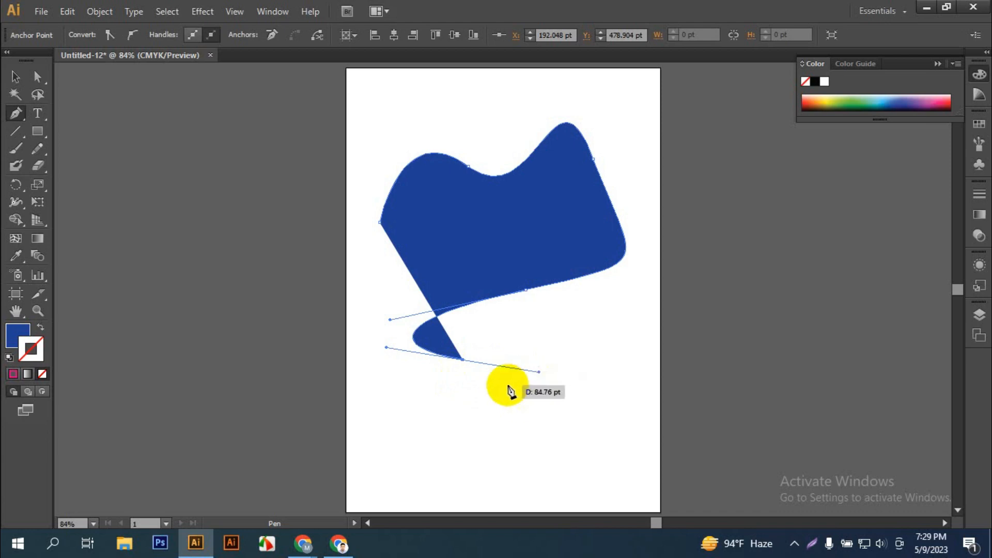
drag(509, 391, 501, 387)
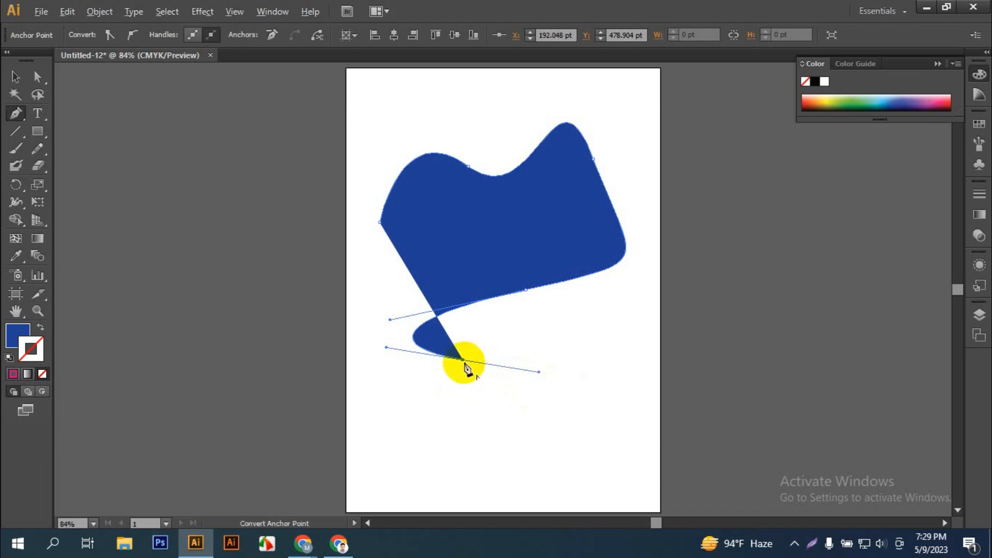
drag(464, 364, 535, 365)
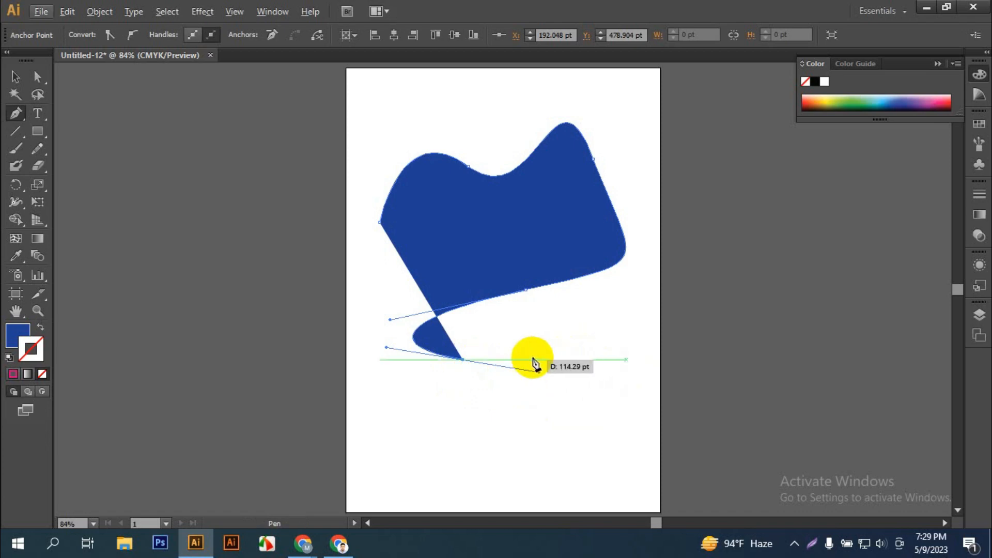
drag(535, 364, 90, 290)
click(18, 78)
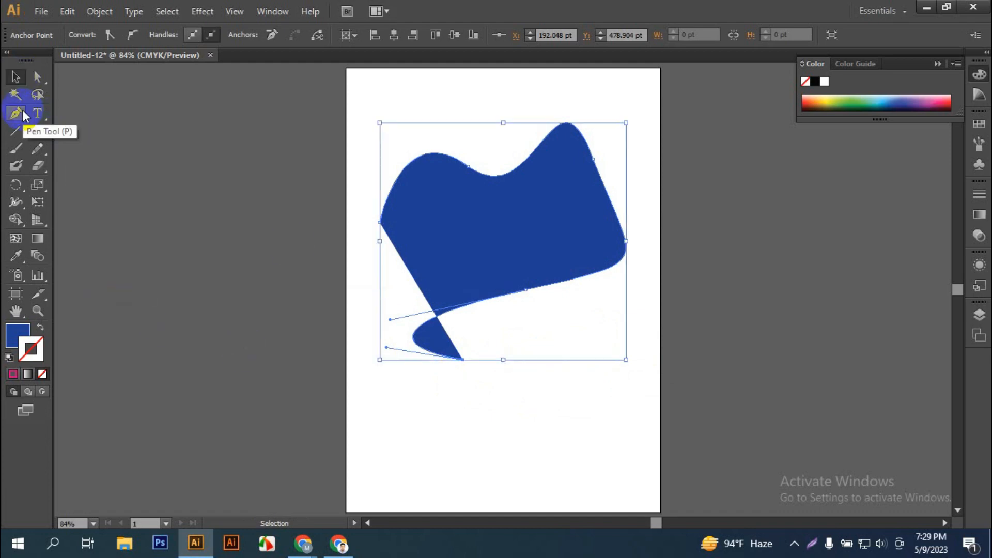
key(Delete)
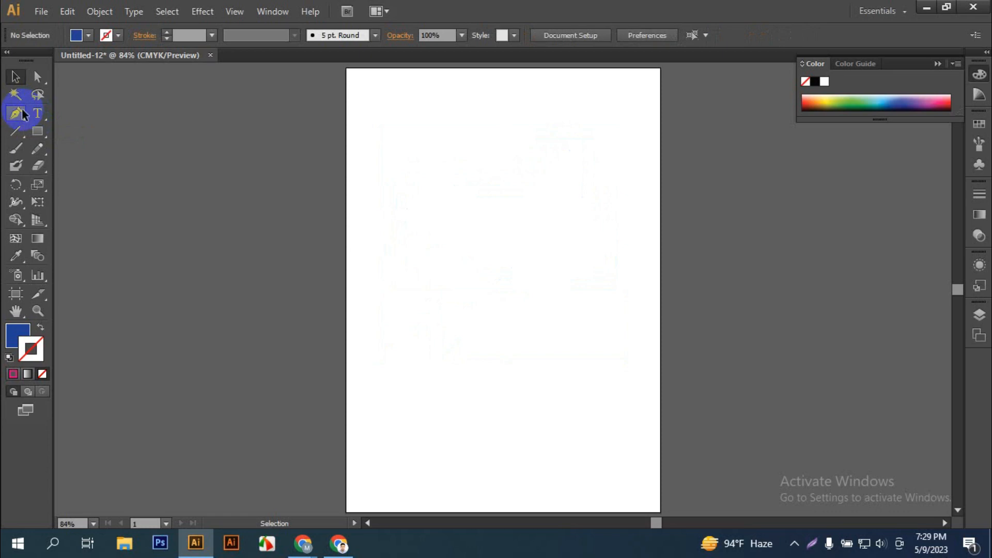
Step: Switch to the Chrome window with the Google Meet call and open the My Drive page in Google Drive
click(308, 549)
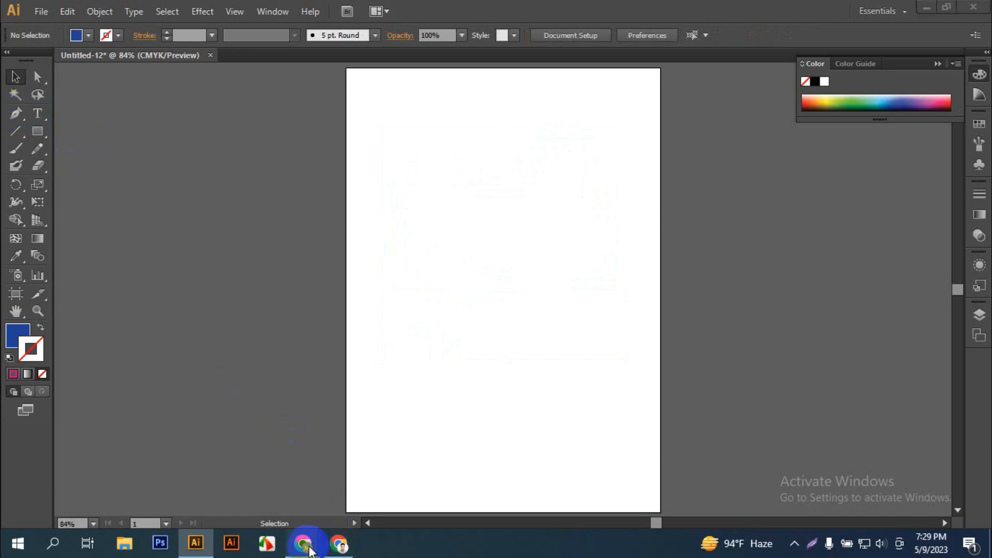
click(258, 466)
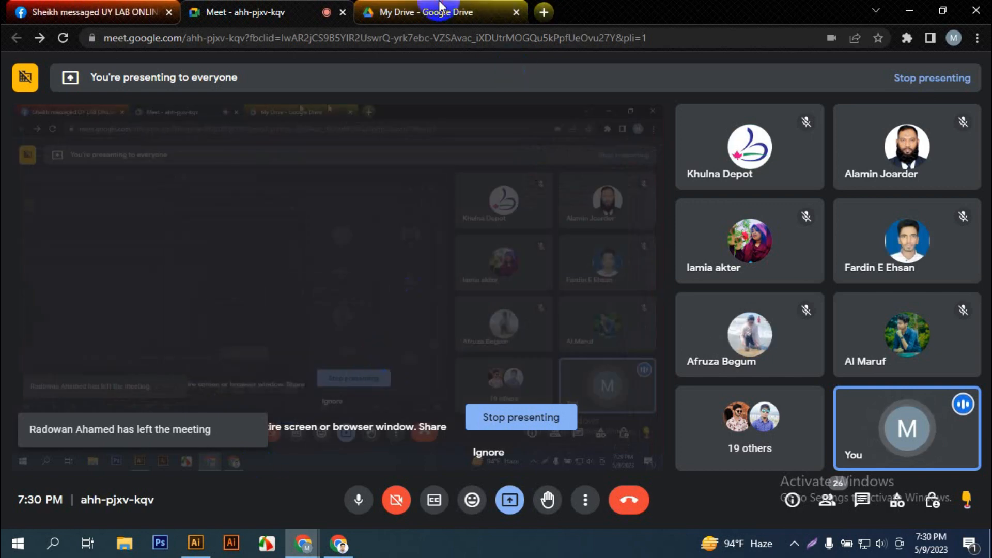
click(440, 7)
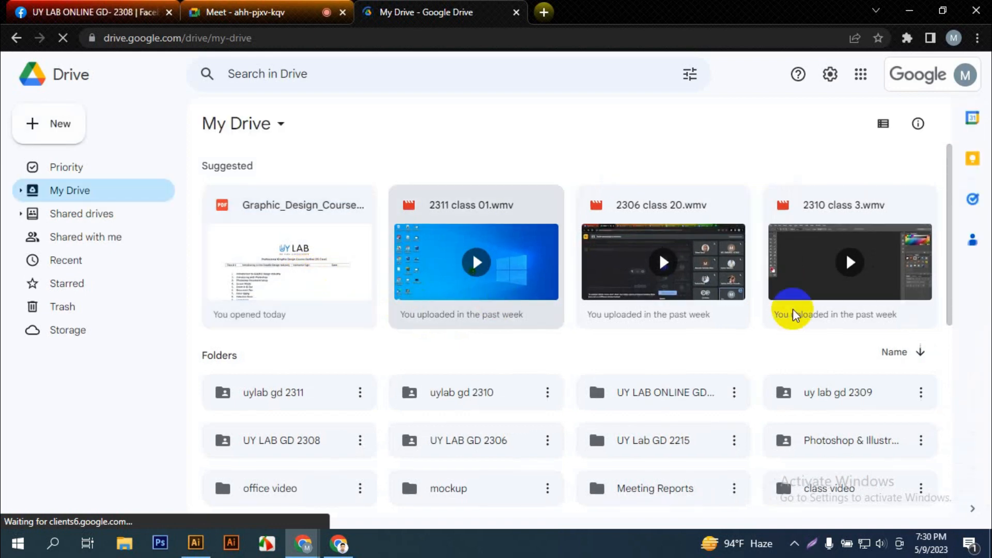
click(822, 314)
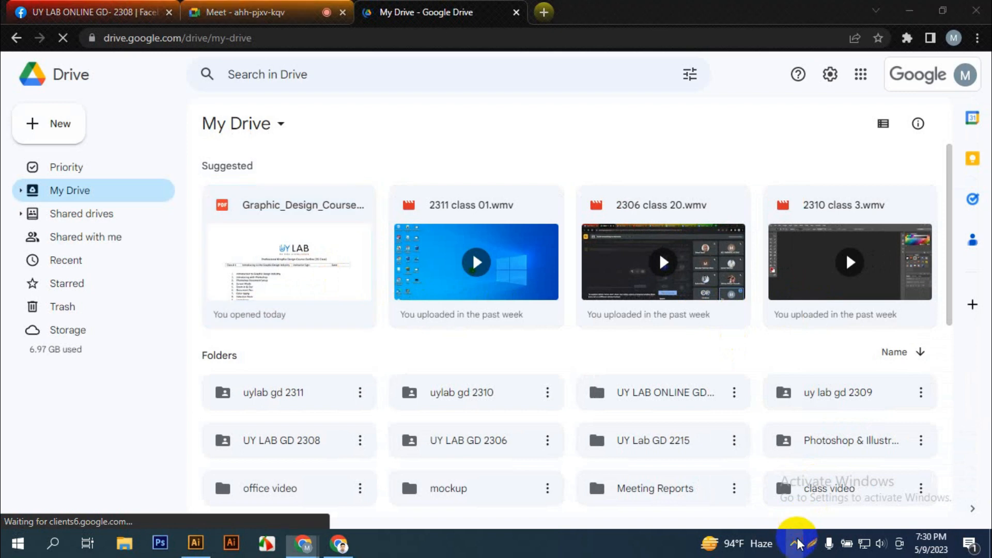
click(810, 543)
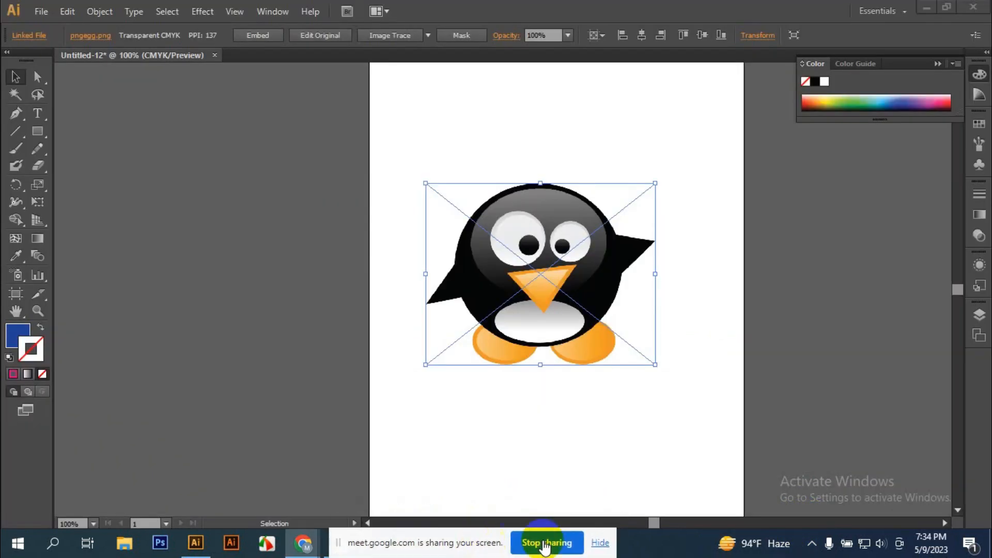
Step: Hide the Google Meet screen-sharing notice and deselect the linked penguin image in Illustrator
click(600, 543)
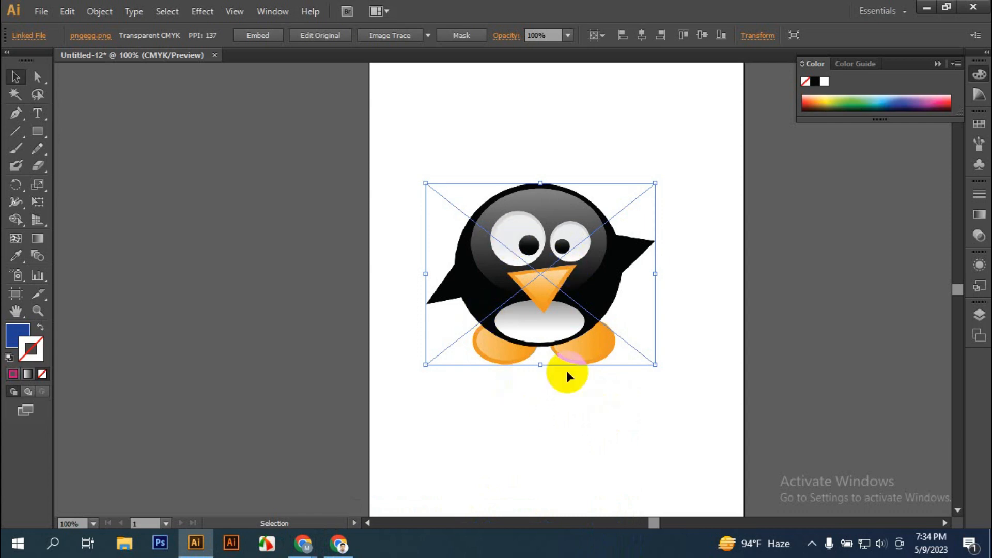
click(702, 277)
click(535, 272)
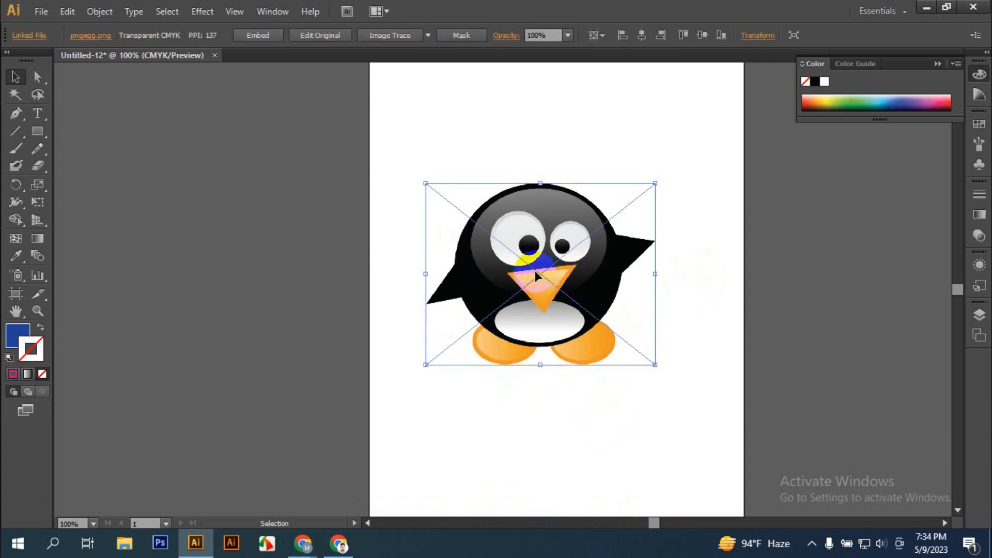
key(ctrl+shift+a)
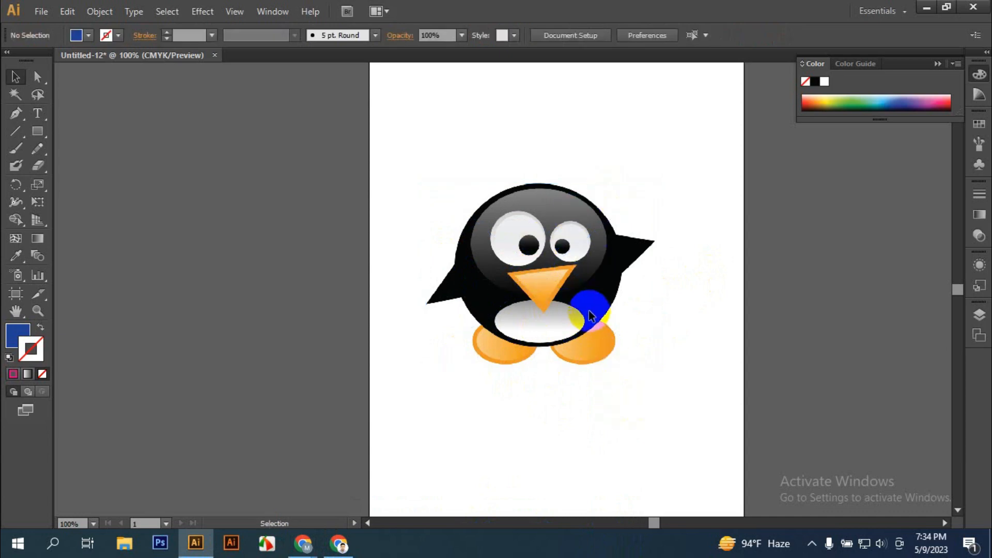
drag(516, 226, 560, 296)
drag(550, 233, 642, 367)
drag(455, 206, 497, 248)
drag(439, 172, 490, 242)
drag(500, 195, 704, 374)
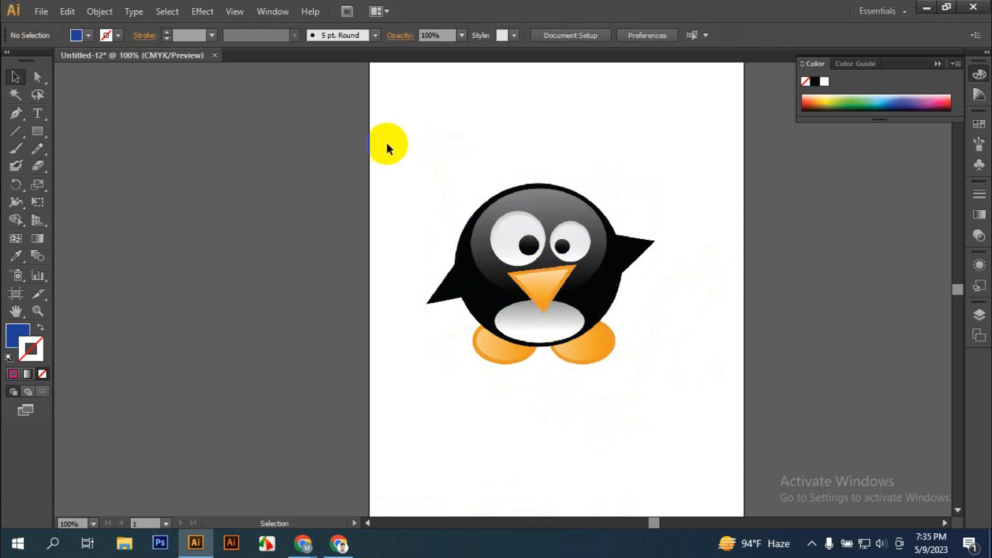
click(540, 313)
click(752, 234)
click(583, 341)
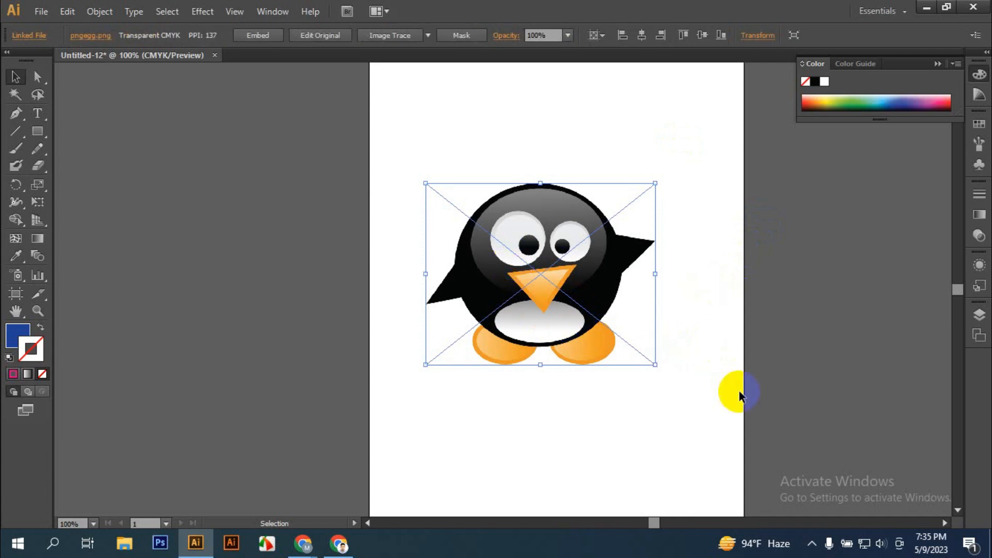
click(726, 383)
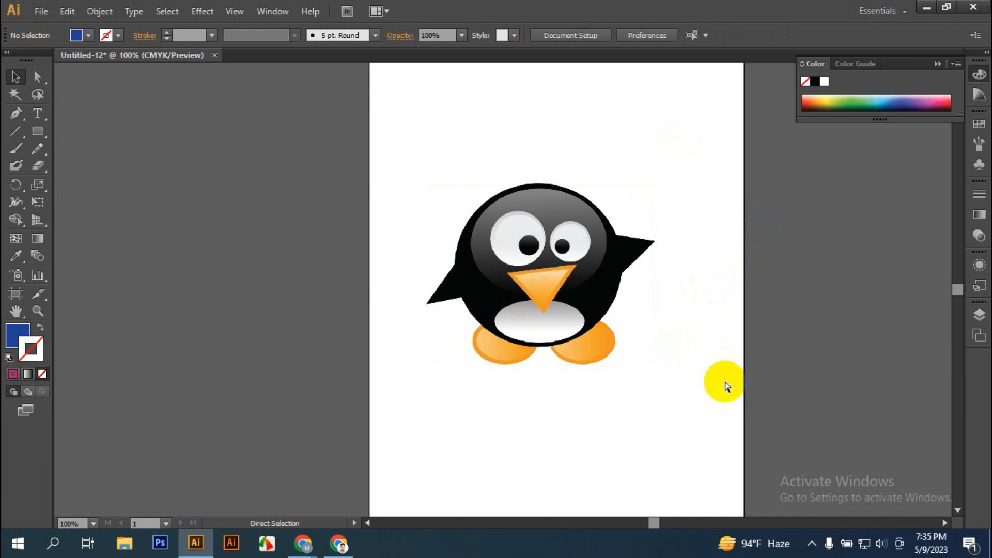
Step: Try deleting the penguin image, undo the deletion, and leave the image deselected
click(567, 238)
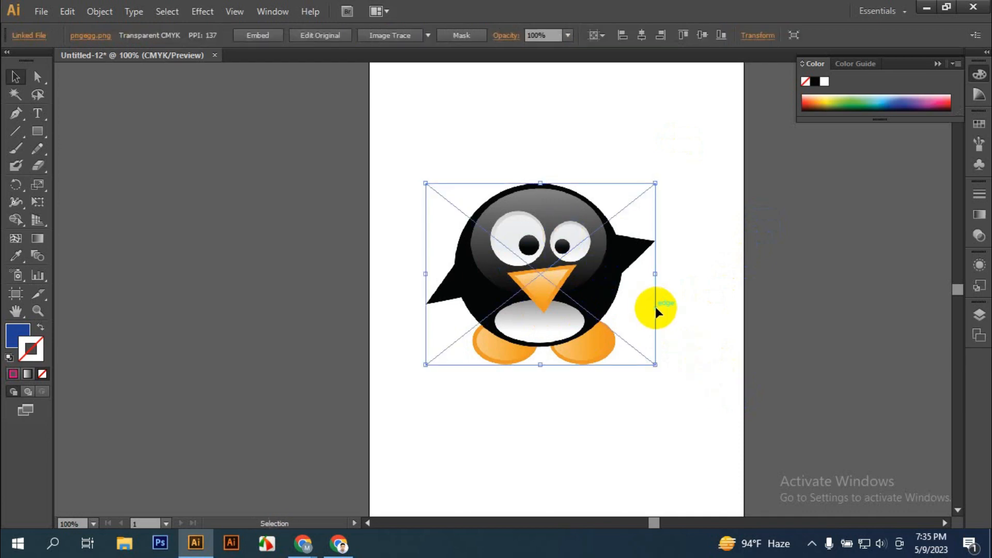
key(Delete)
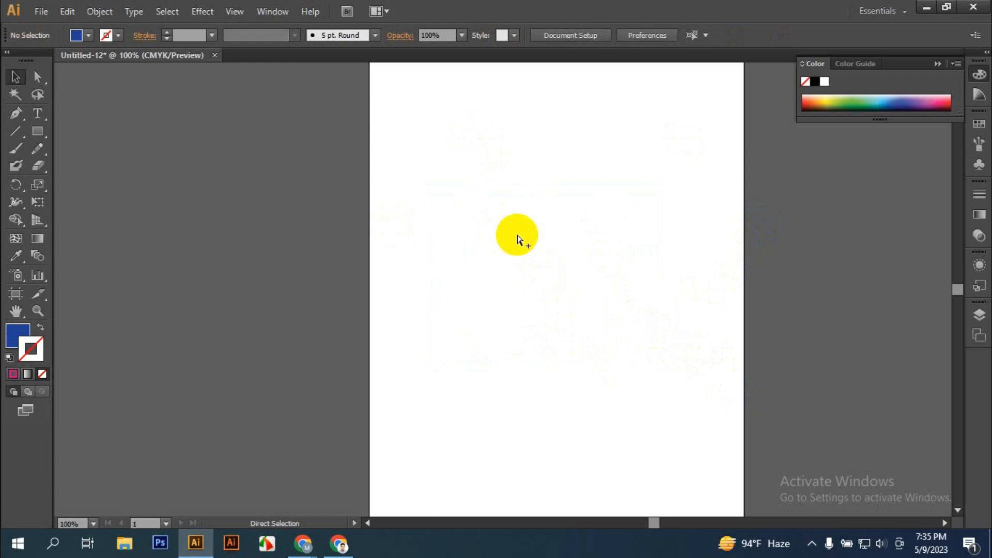
key(ctrl+z)
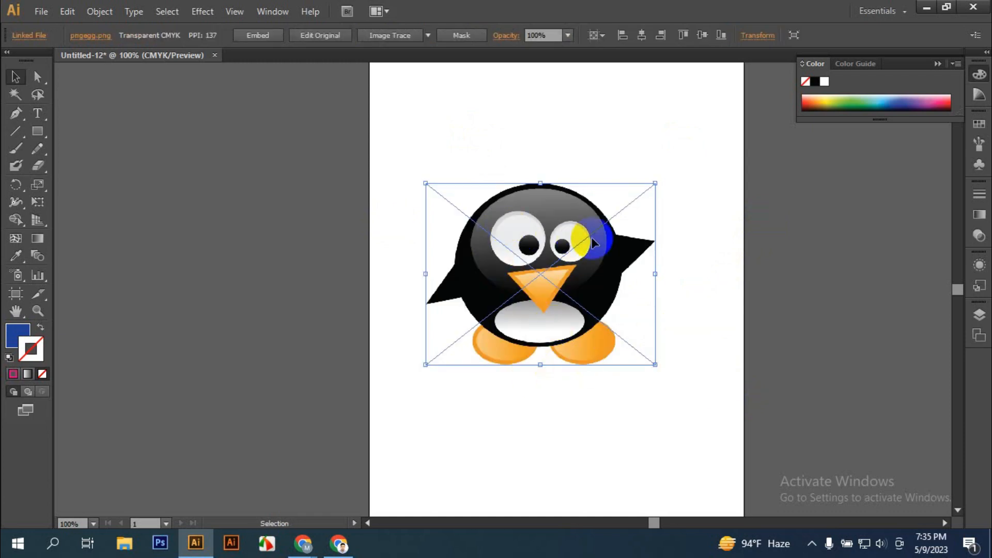
click(709, 277)
click(587, 284)
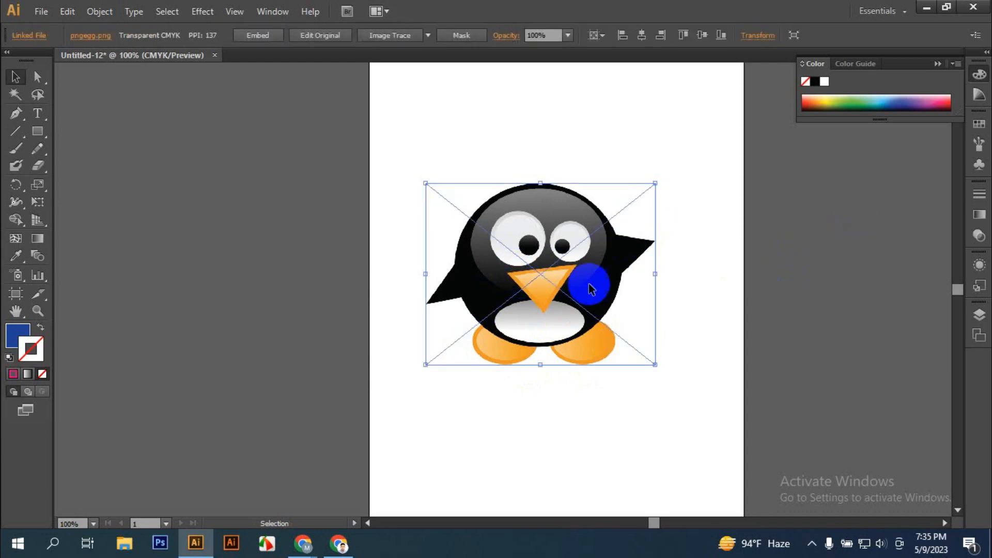
click(815, 340)
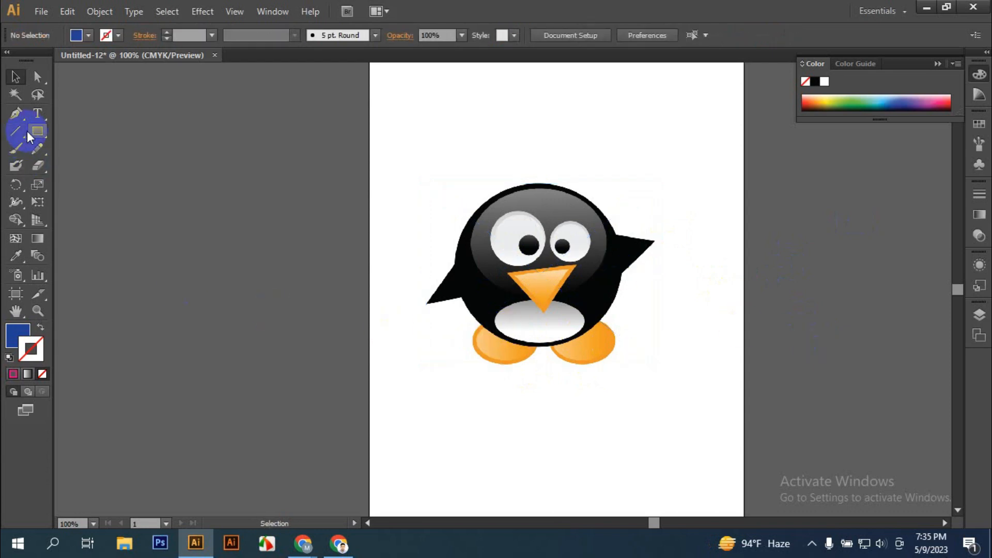
Step: Set the stroke to solid pink and the fill to none, and make the stroke the active color
click(29, 350)
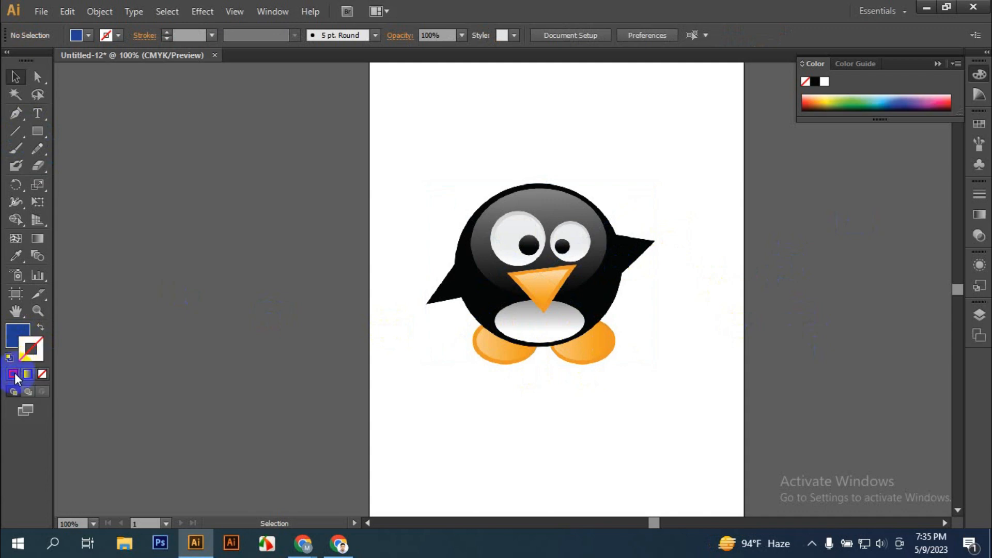
click(14, 375)
click(19, 336)
click(43, 374)
click(31, 350)
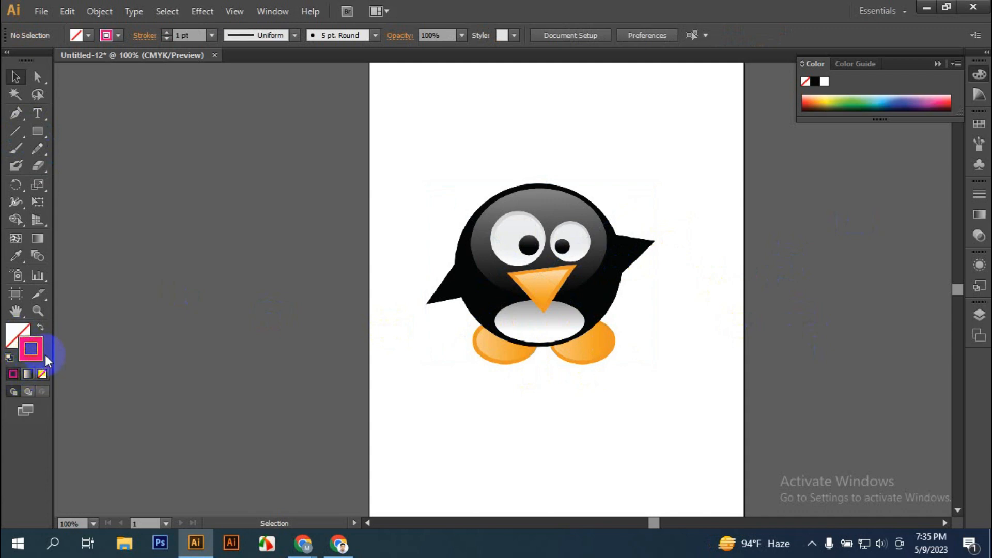
Step: Detach the shape tools as a floating group near the artboard's left edge, with the Rectangle tool active and the penguin enlarged to 150%
click(38, 132)
drag(32, 138, 199, 162)
drag(113, 157, 260, 203)
scroll(506, 302, up, 1)
key(super)
scroll(547, 329, up, 1)
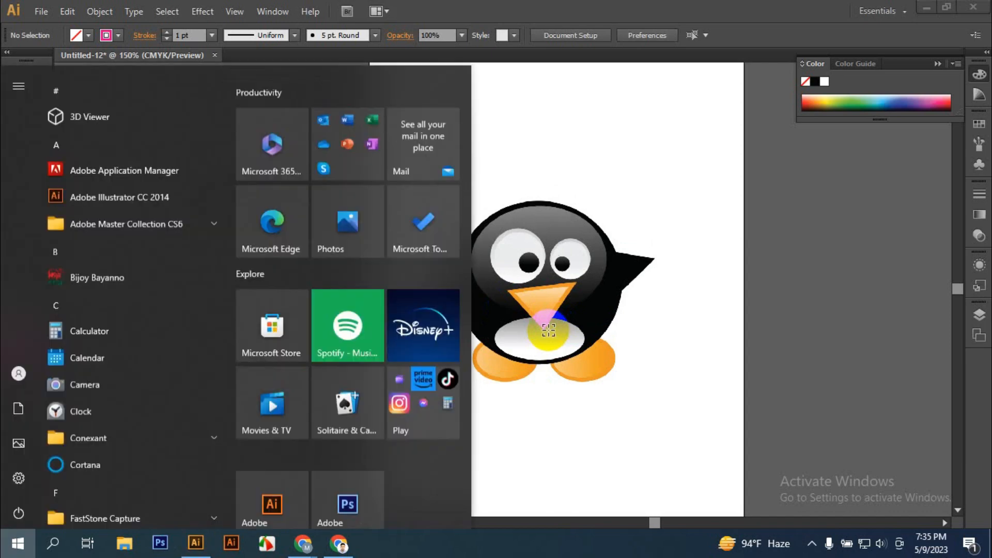
click(763, 316)
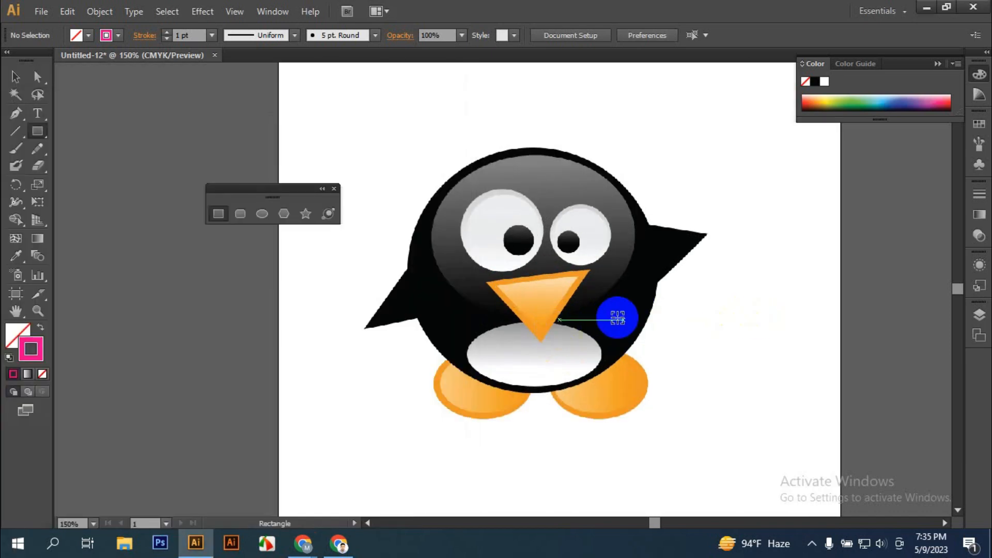
Step: Trace the penguin's body with a circle and its gray face highlight with an ellipse using the Ellipse tool
scroll(616, 319, up, 1)
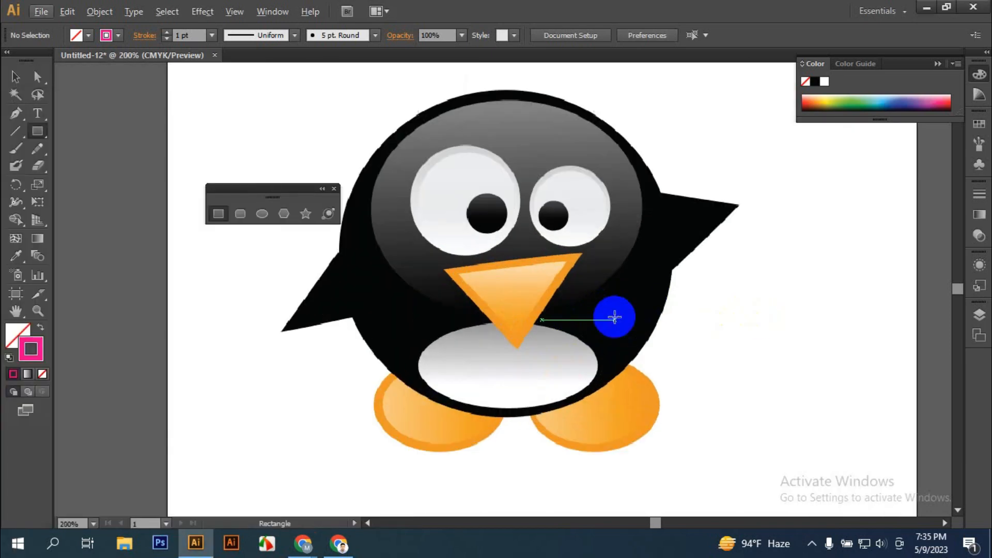
click(262, 214)
drag(395, 141, 668, 420)
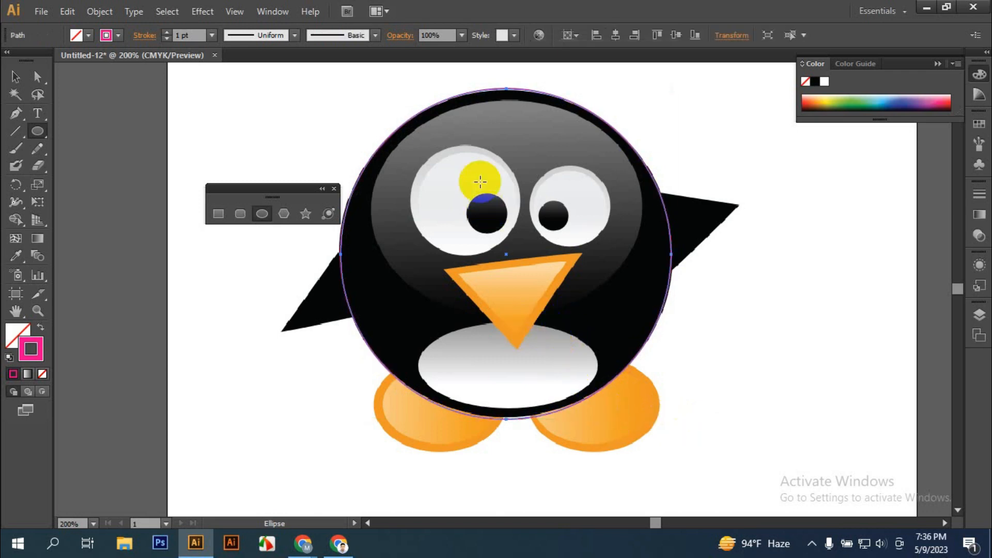
drag(489, 205, 643, 315)
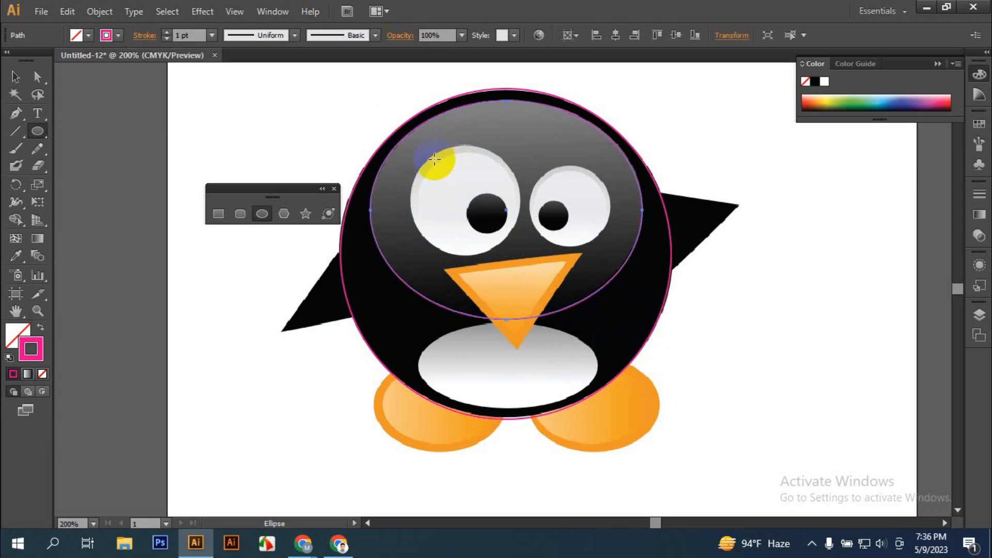
Step: Trace the larger eye with circles around its outer edge, its inner white area and its pupil
drag(428, 155, 518, 254)
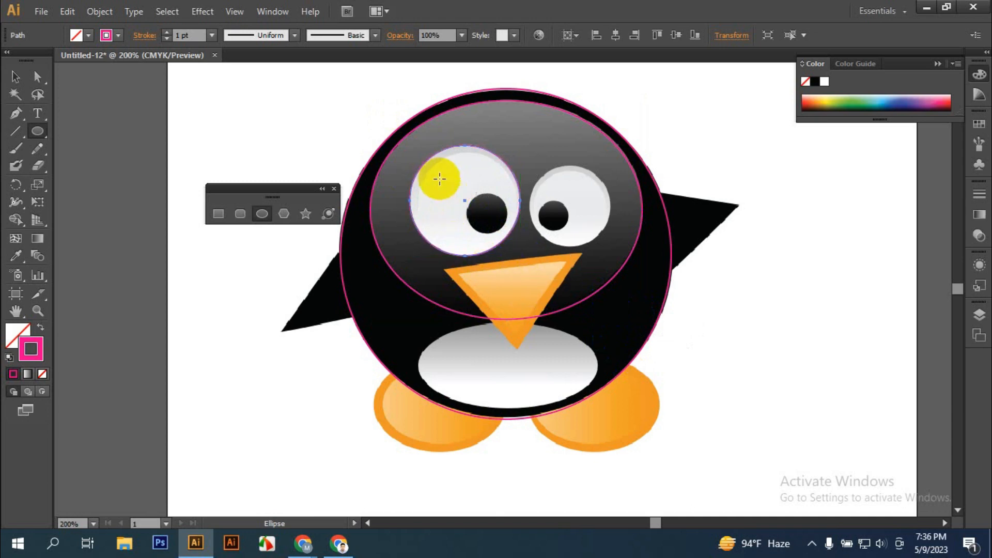
drag(434, 168, 516, 242)
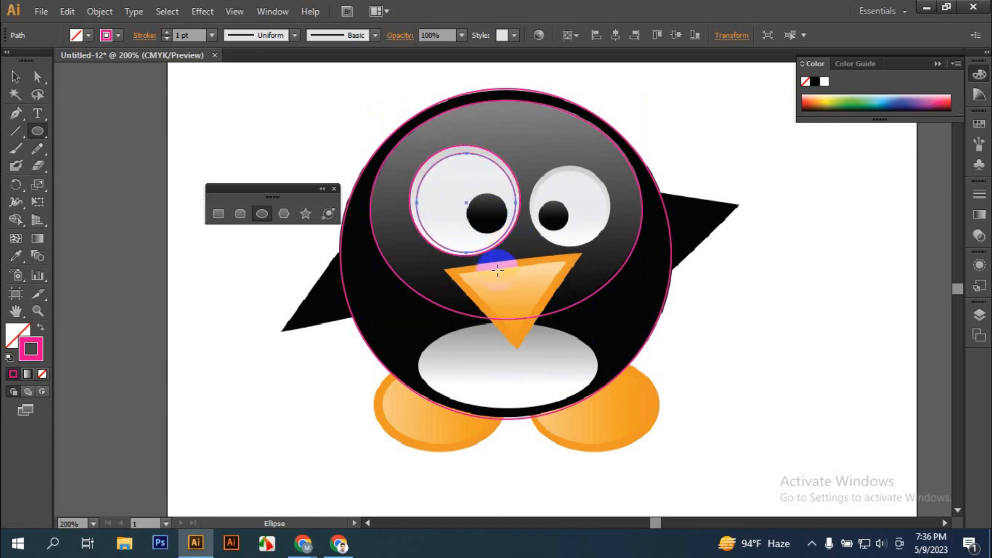
drag(476, 199, 506, 228)
drag(507, 229, 505, 225)
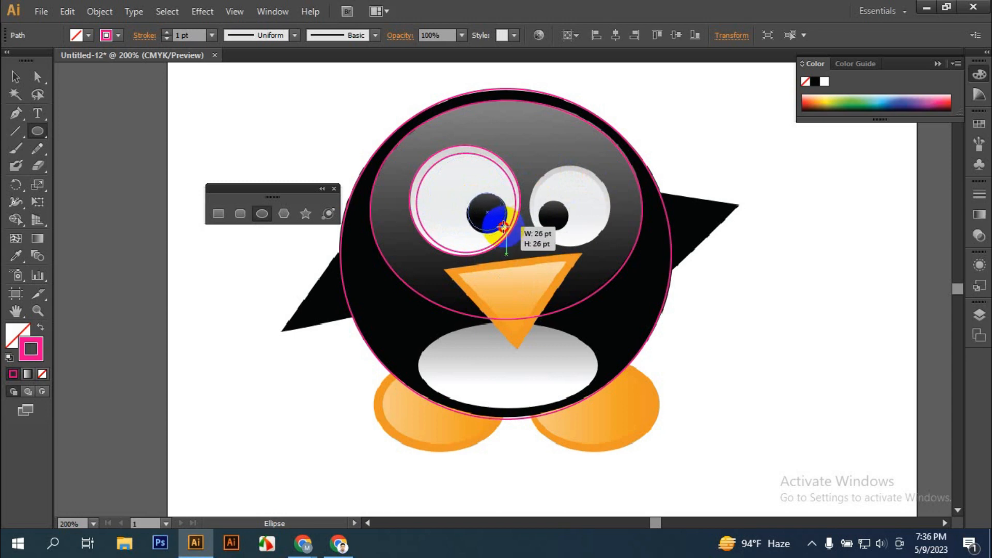
drag(505, 230, 502, 234)
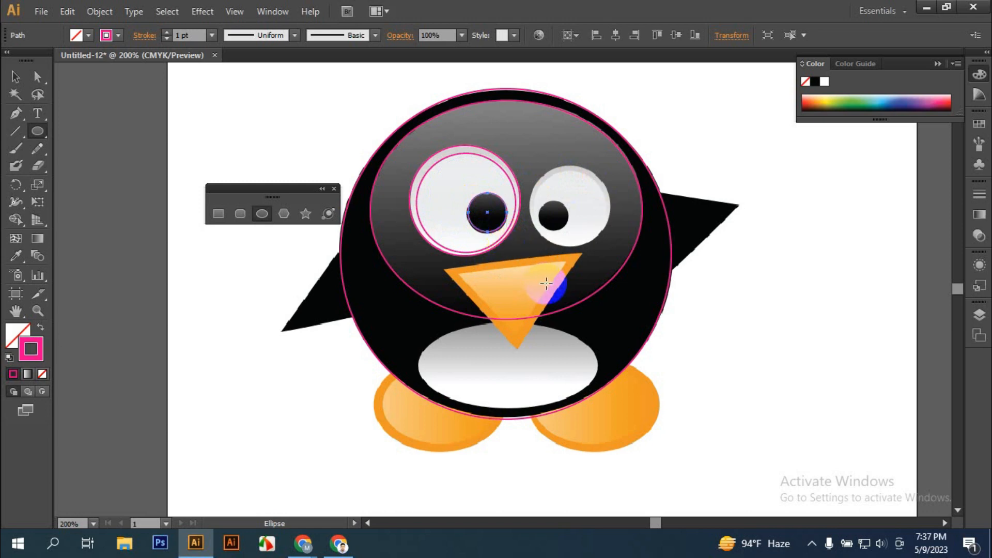
Step: Trace the smaller eye with an outer circle about 58 pt wide, an inner circle and a pupil circle
drag(541, 180, 602, 248)
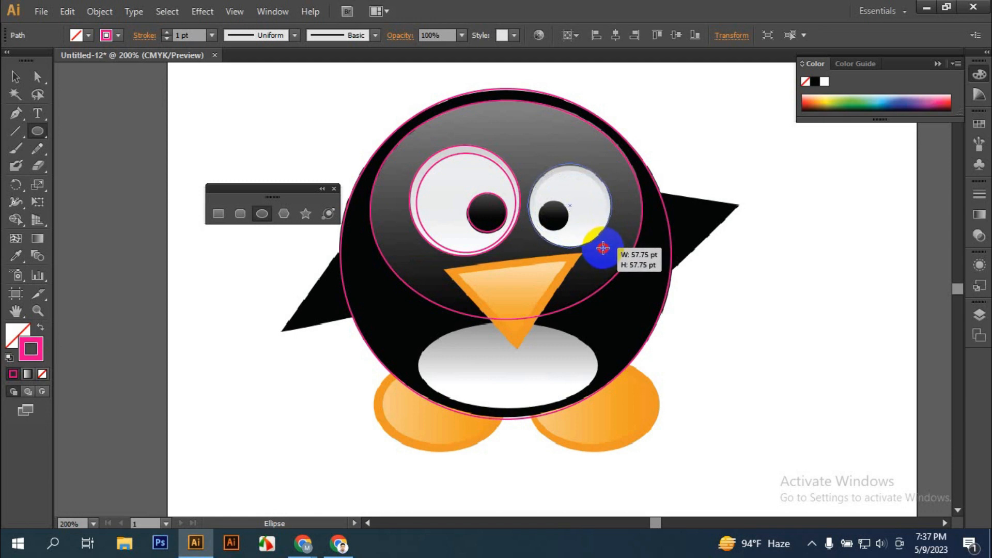
drag(603, 247, 602, 248)
drag(551, 178, 584, 241)
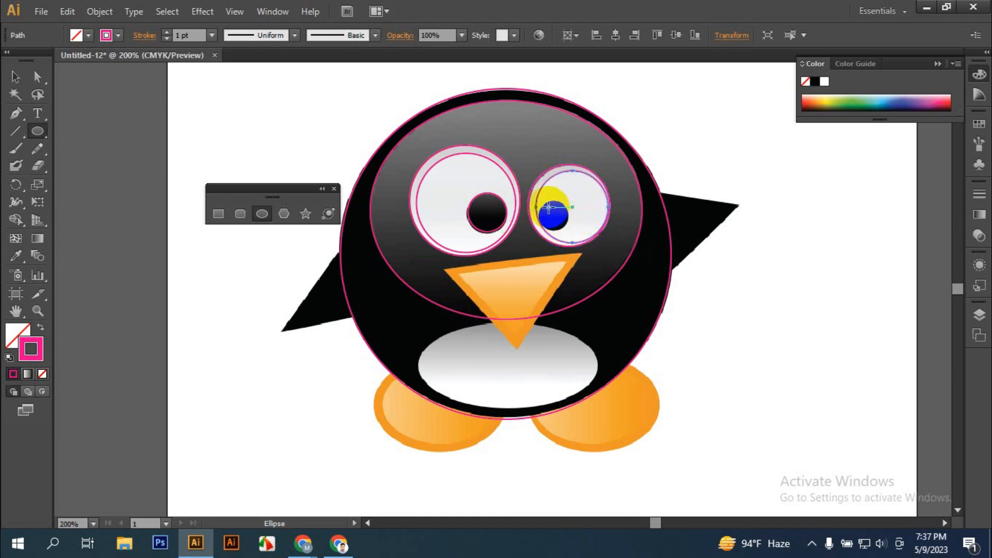
drag(546, 207, 568, 228)
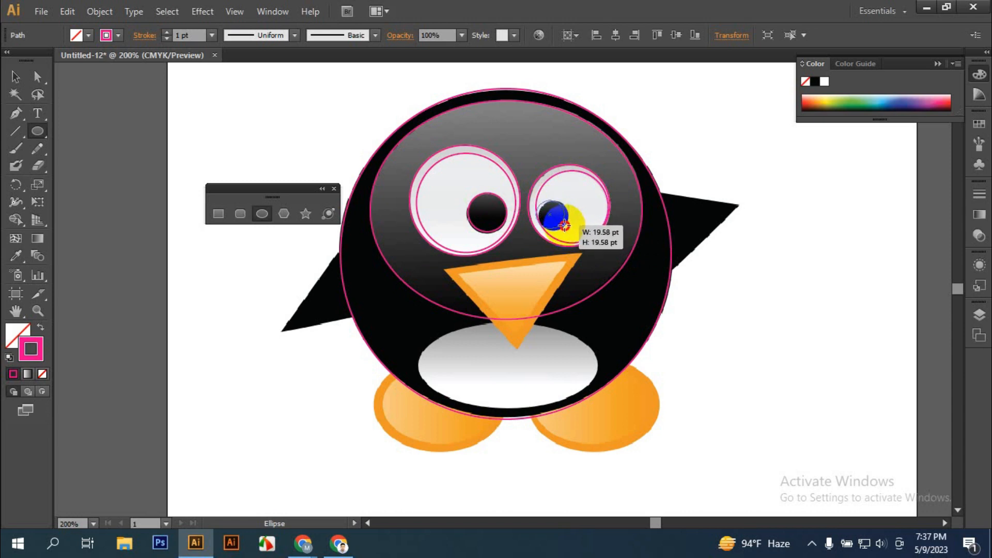
drag(567, 227, 570, 232)
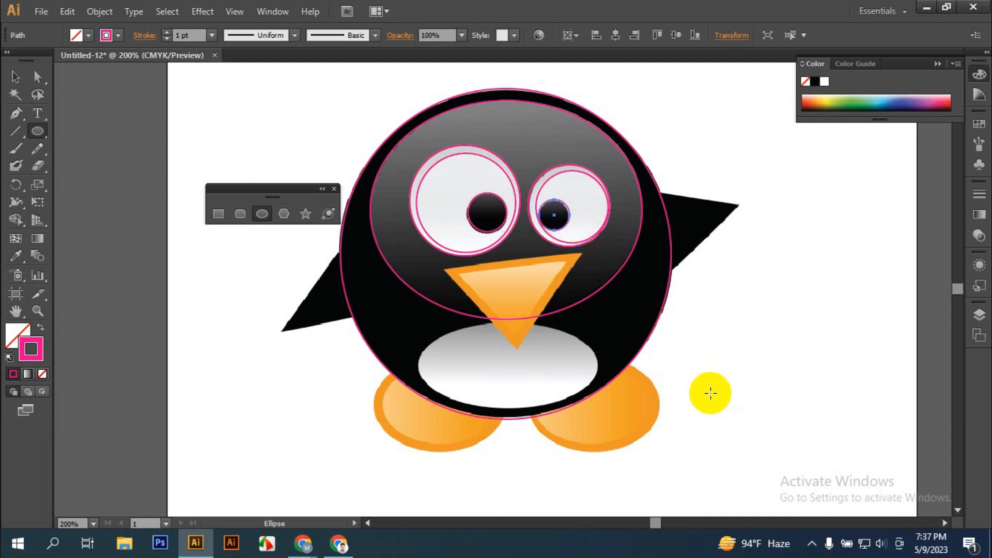
Step: Draw one ellipse around the white belly and another along the outer edge of the penguin's left-hand foot
drag(419, 326, 597, 411)
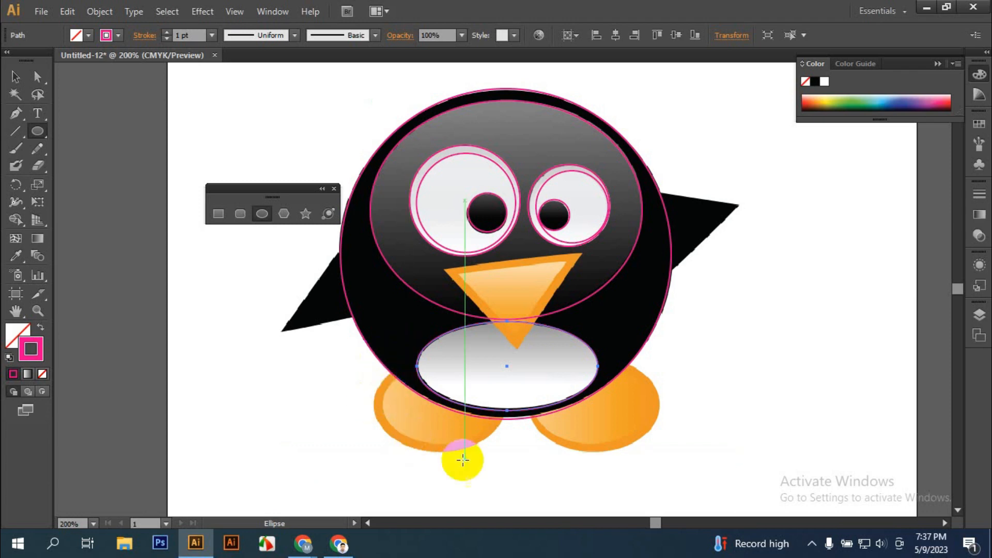
key(alt)
scroll(439, 447, up, 2)
drag(332, 299, 571, 455)
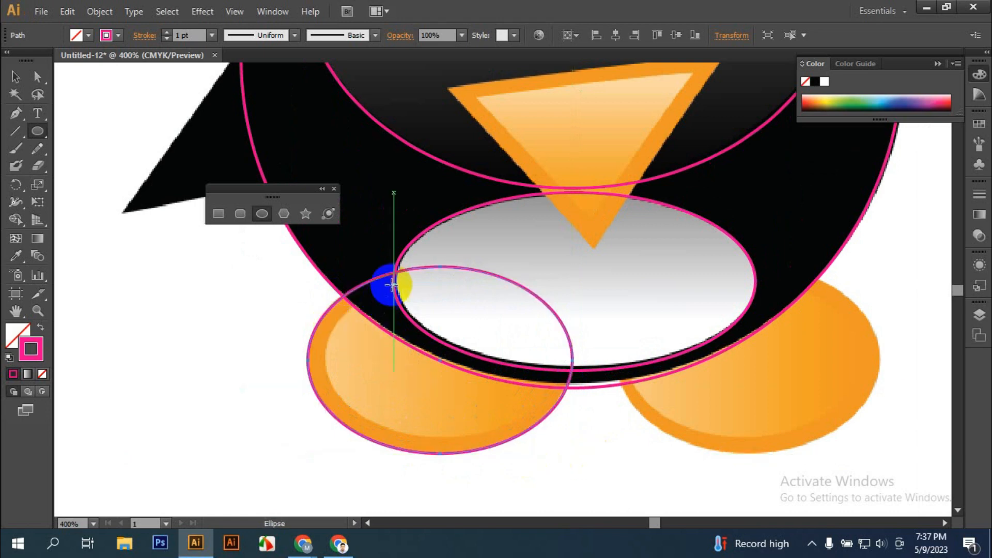
Step: Duplicate the left-hand foot's ellipse, then shrink and position the copy to match the foot's lighter inner area
click(11, 78)
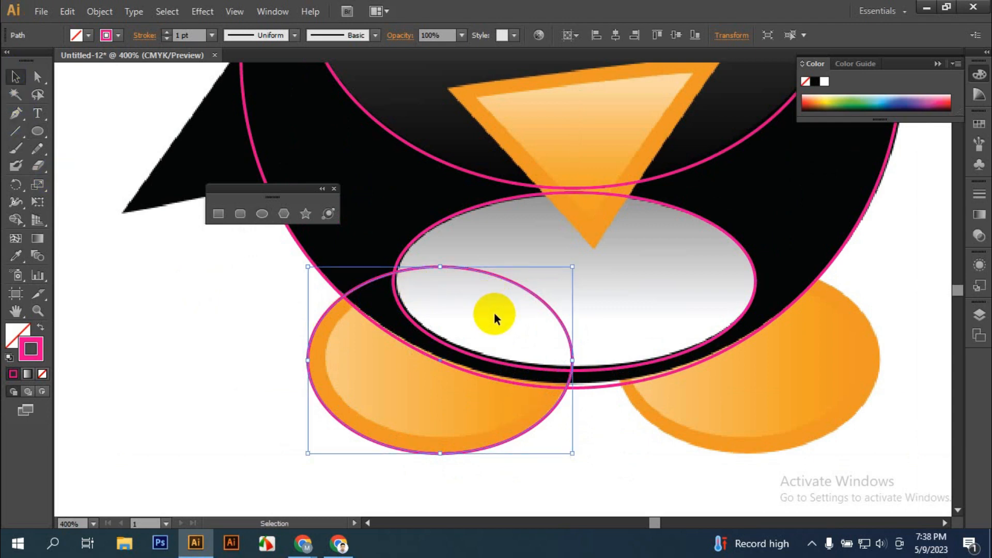
mouse_move(371, 282)
mouse_down()
mouse_move(357, 299)
mouse_move(365, 283)
mouse_up()
click(339, 320)
drag(329, 316, 350, 316)
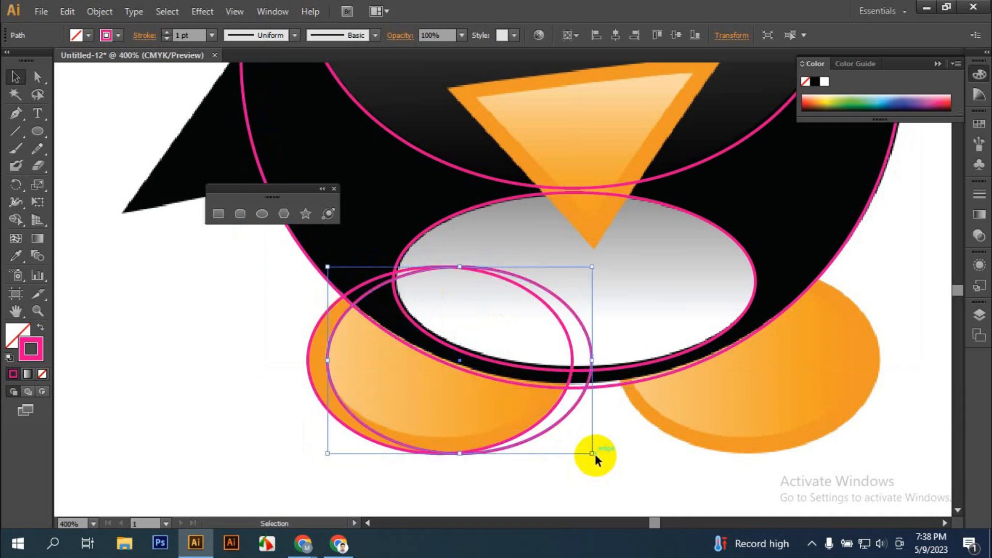
drag(592, 455, 581, 438)
drag(490, 430, 487, 433)
click(590, 478)
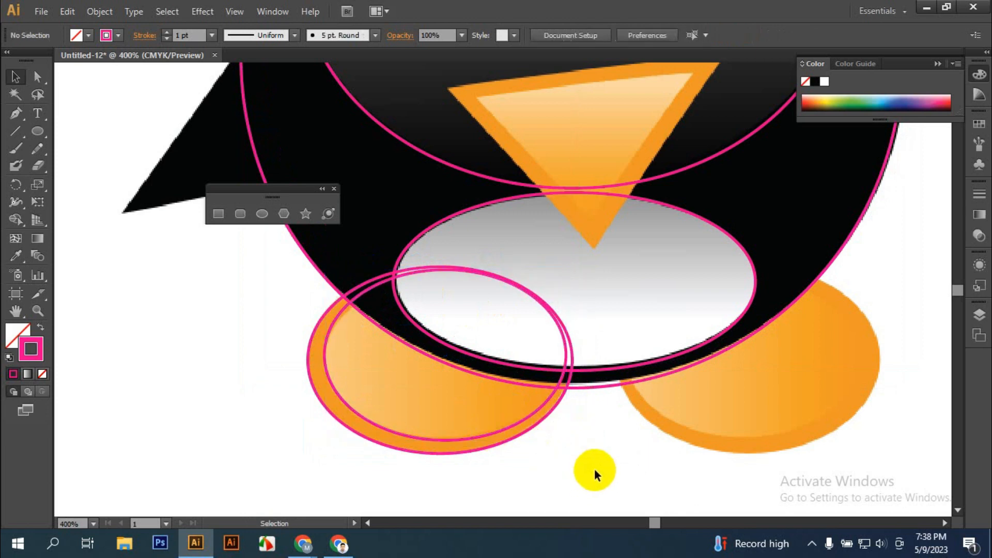
Step: Draw an ellipse along the outer edge of the penguin's right-hand foot and make the Selection tool active
drag(841, 450, 674, 457)
click(37, 131)
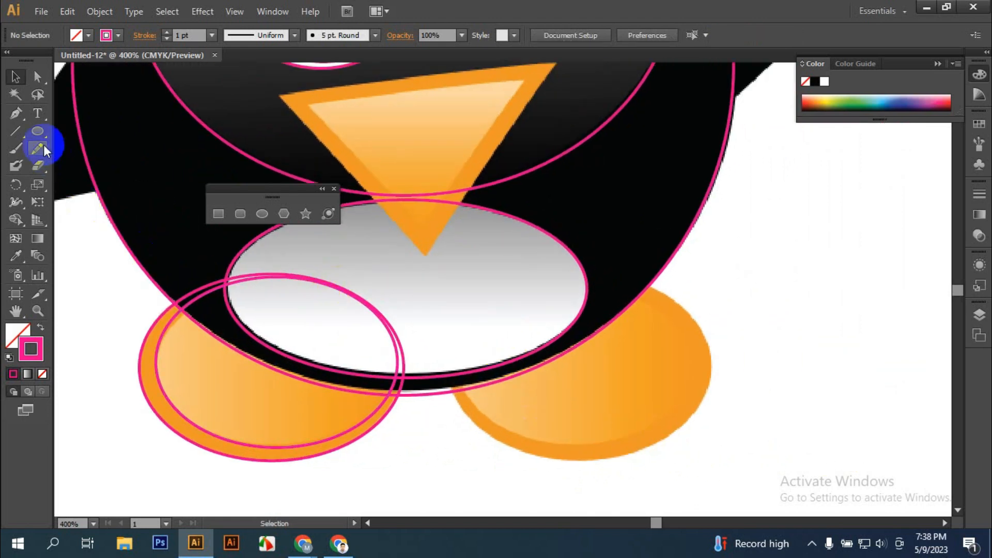
drag(591, 278, 711, 462)
click(16, 76)
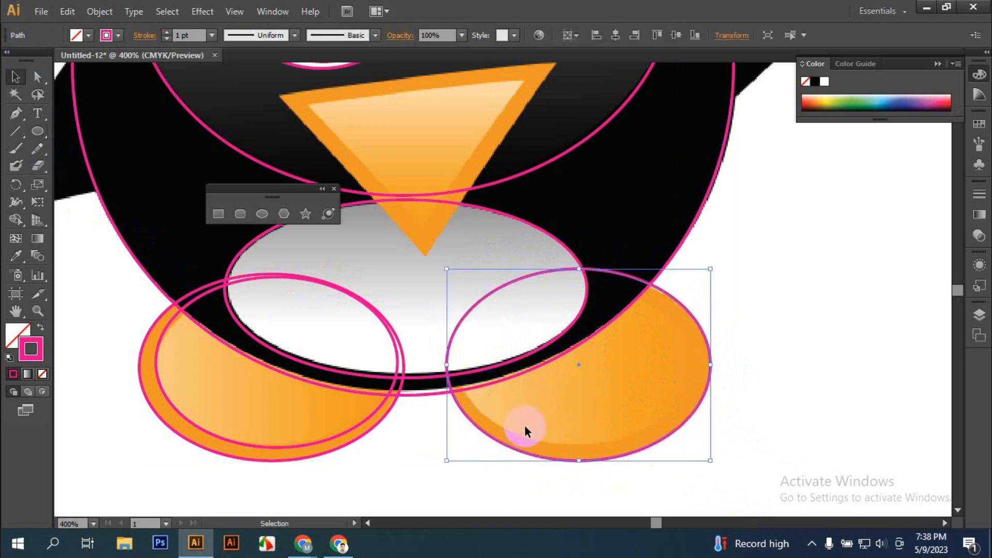
drag(619, 458, 615, 451)
key(a)
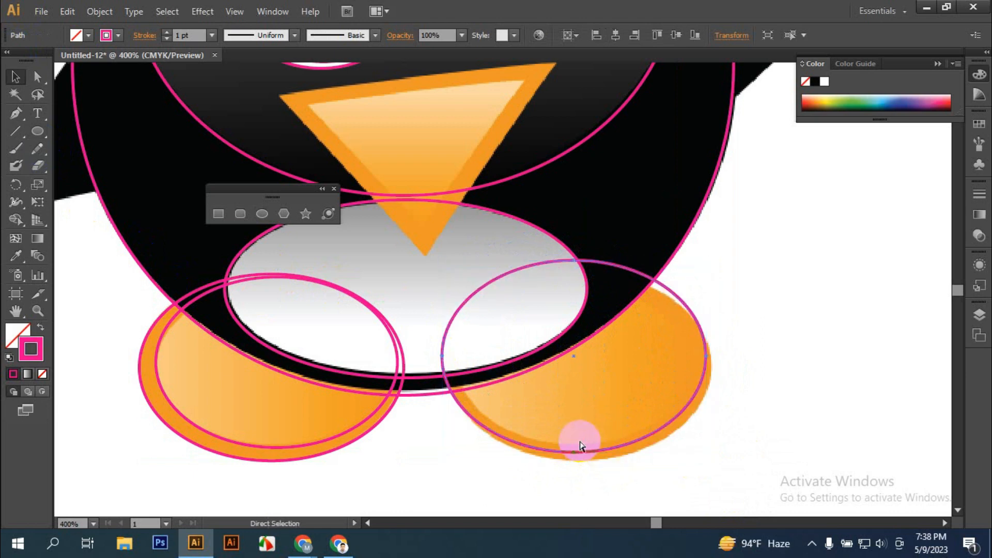
key(ctrl+z)
Step: Duplicate the right-hand foot's ellipse, shrink the copy to fit the foot's lighter inner area, and deselect it
drag(616, 454, 613, 442)
drag(441, 256, 461, 268)
drag(570, 445, 564, 446)
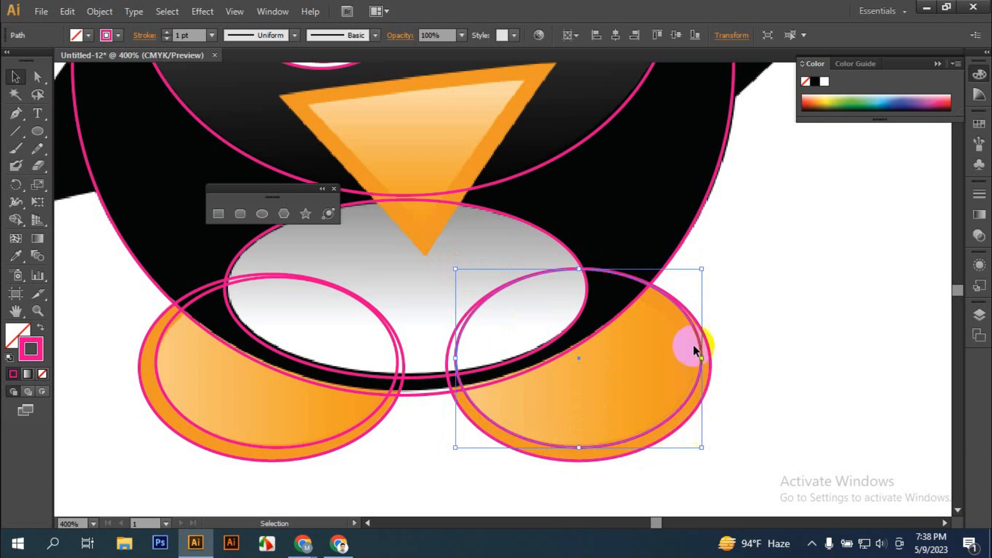
drag(701, 268, 688, 275)
click(770, 421)
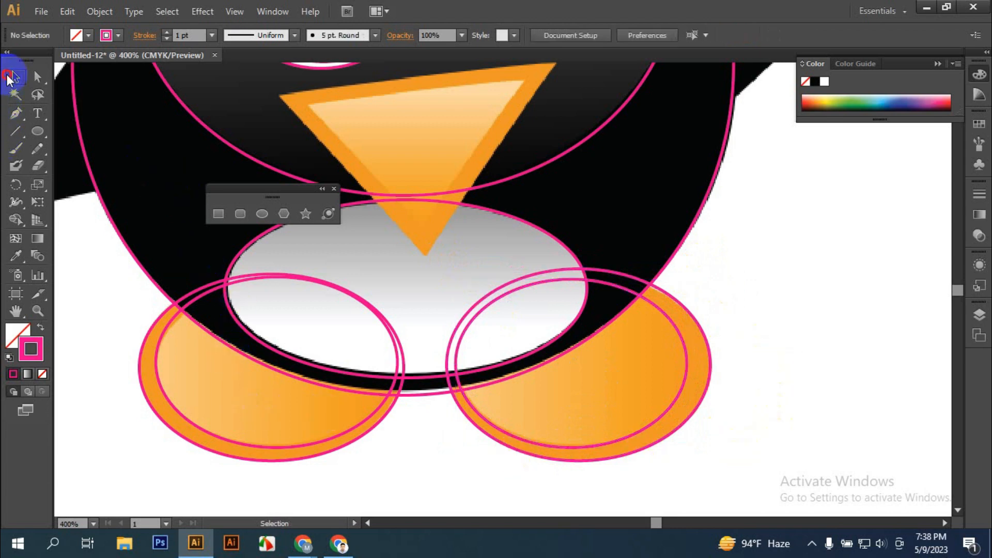
Step: Trace the left-hand wing with the Pen tool as a closed triangle whose inner side overlaps the body
scroll(531, 261, up, 1)
scroll(530, 259, down, 3)
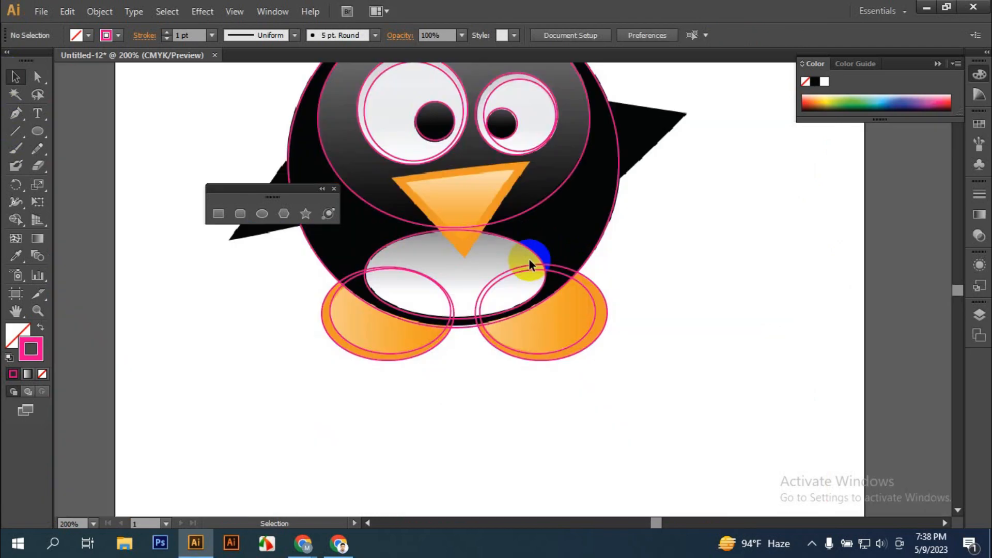
scroll(529, 259, down, 2)
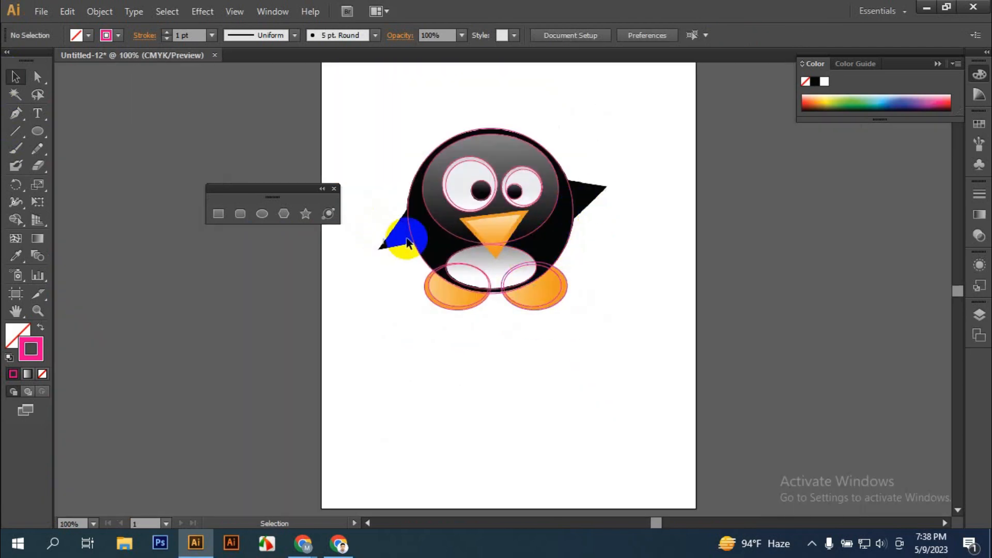
scroll(498, 221, up, 4)
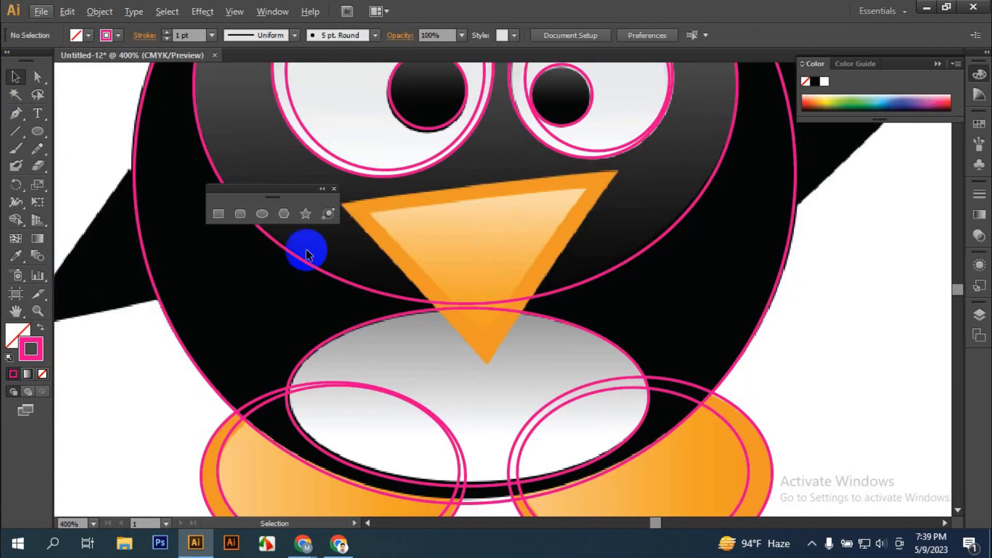
drag(215, 238, 293, 259)
click(16, 114)
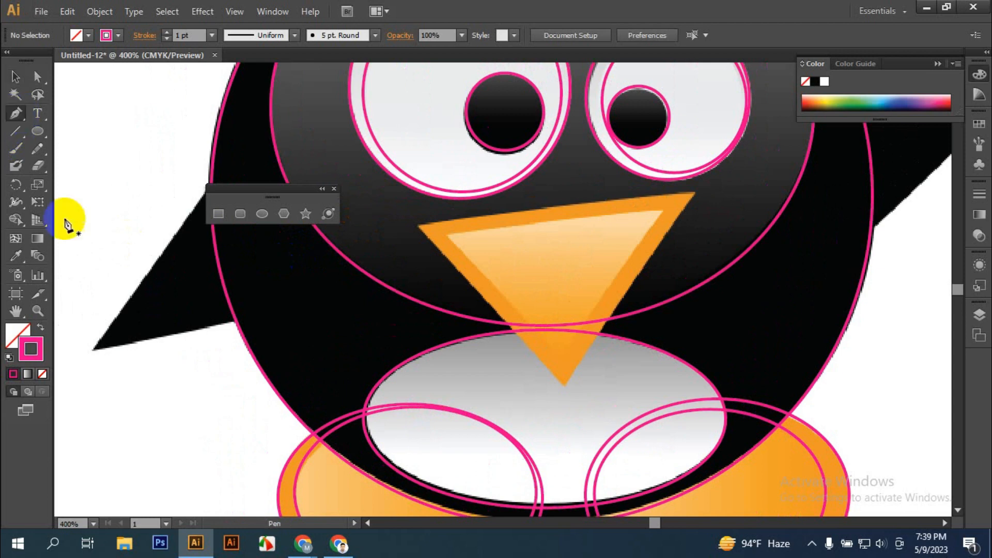
click(96, 350)
click(232, 167)
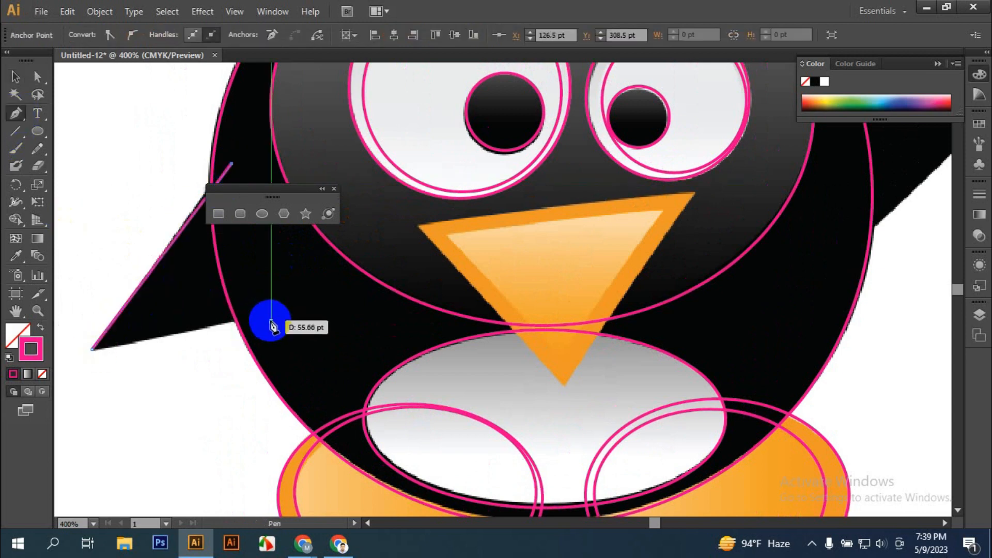
click(266, 320)
click(96, 349)
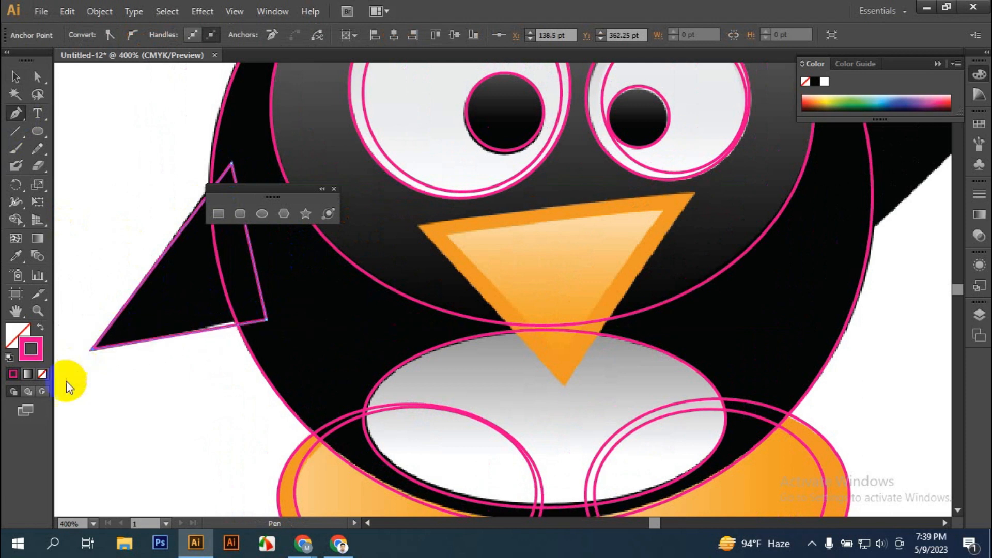
Step: Trace the orange beak's outer edge and its lighter inner area as two closed Pen tool triangles
drag(792, 298, 664, 350)
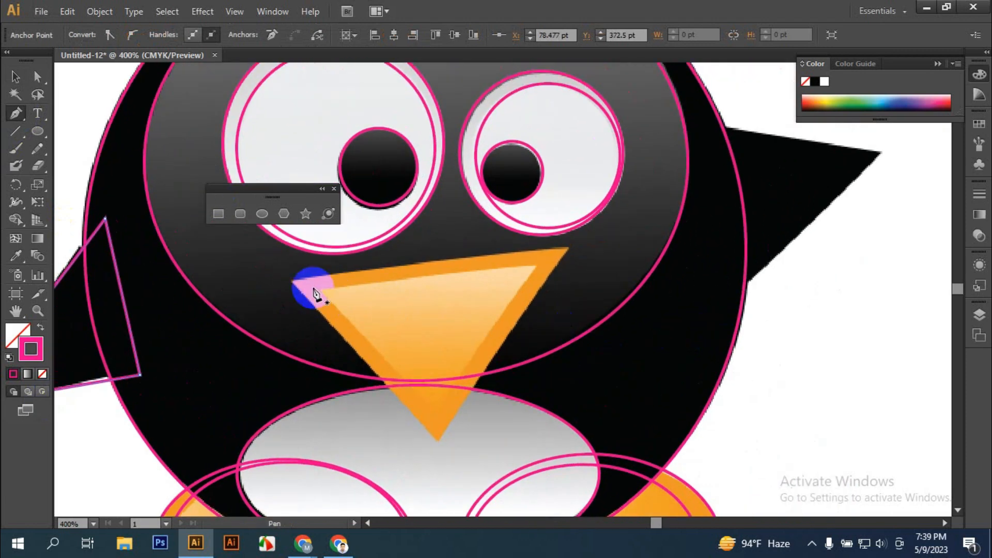
click(293, 284)
click(567, 251)
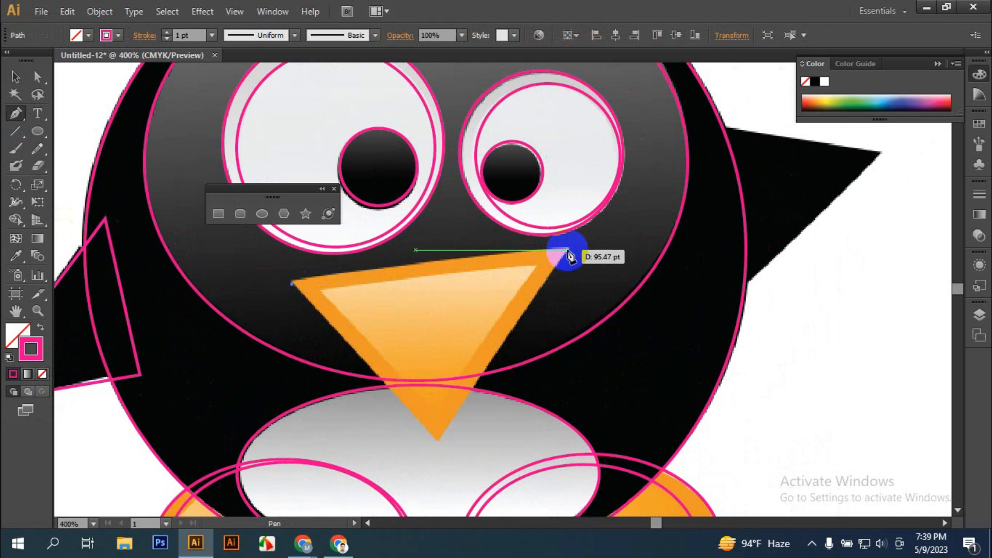
click(438, 441)
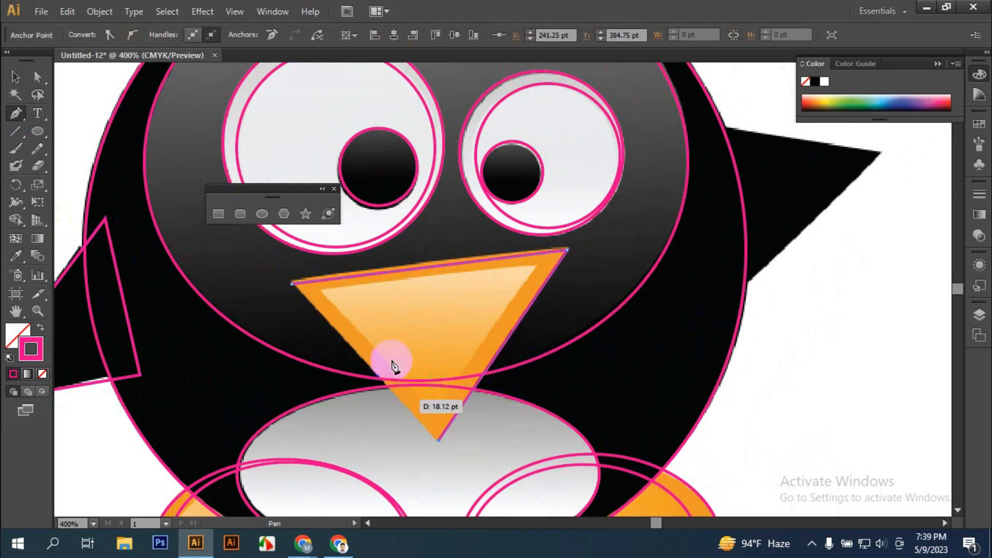
click(292, 284)
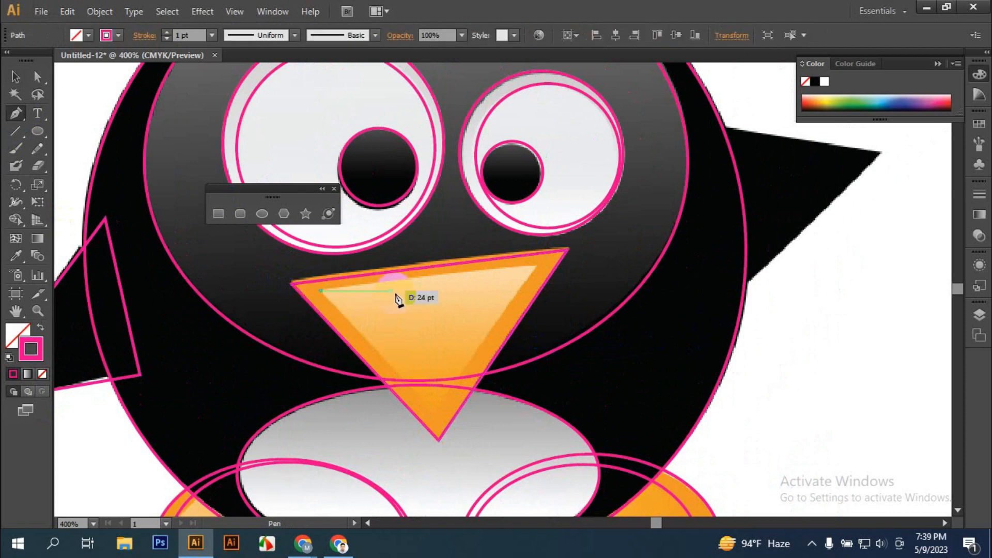
click(534, 267)
click(436, 411)
click(322, 291)
Step: Trace the right-hand wing as a closed Pen tool triangle overlapping the body, and make the Selection tool active
drag(738, 331, 542, 403)
click(513, 199)
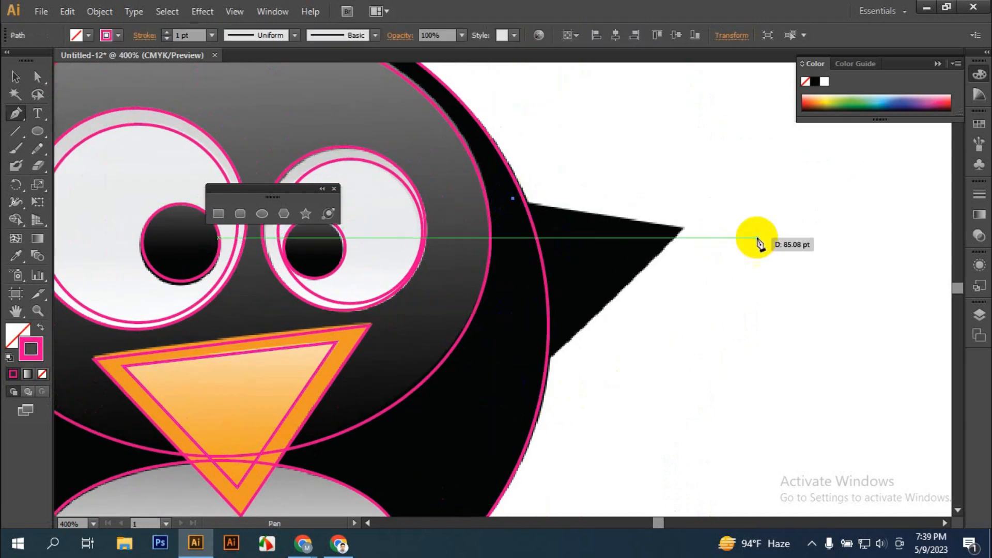
click(685, 229)
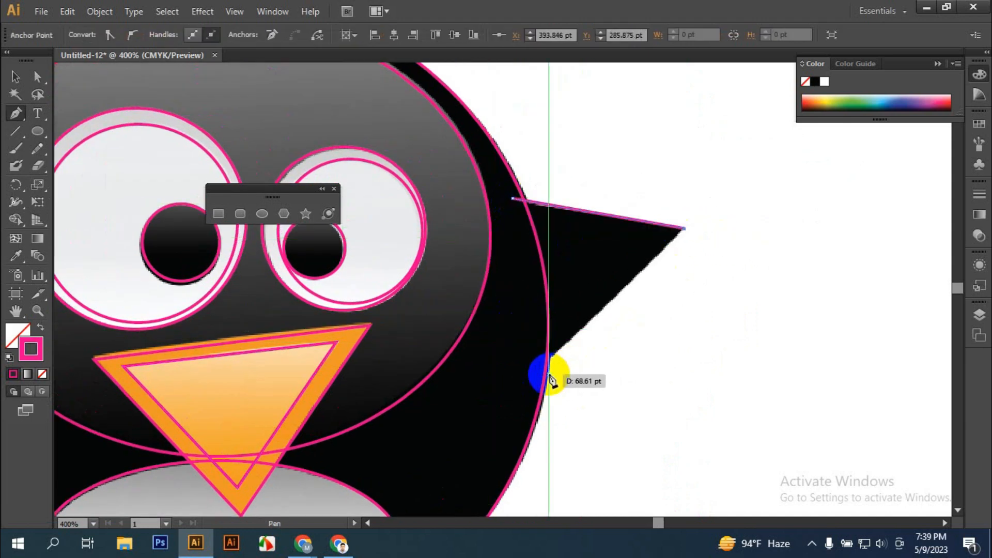
click(533, 369)
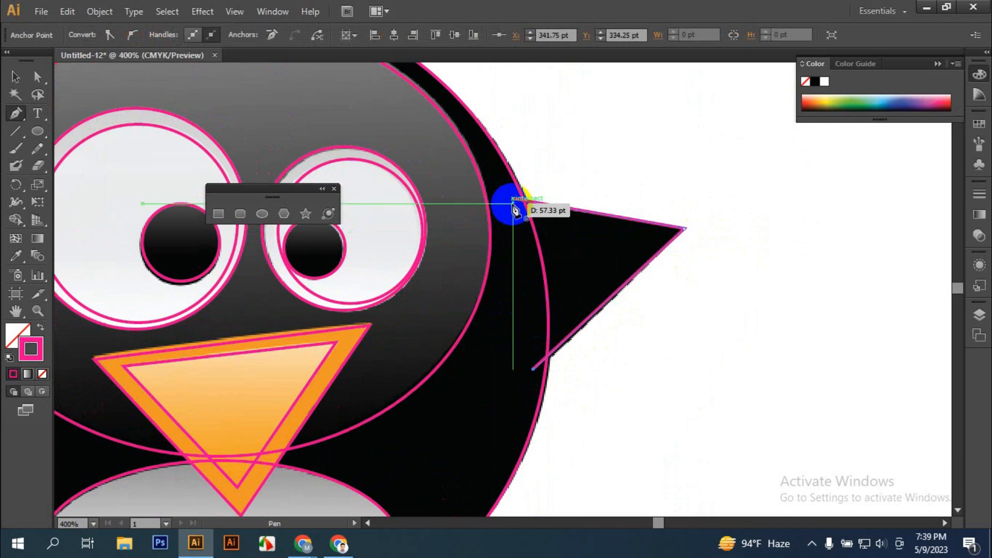
click(515, 203)
click(16, 77)
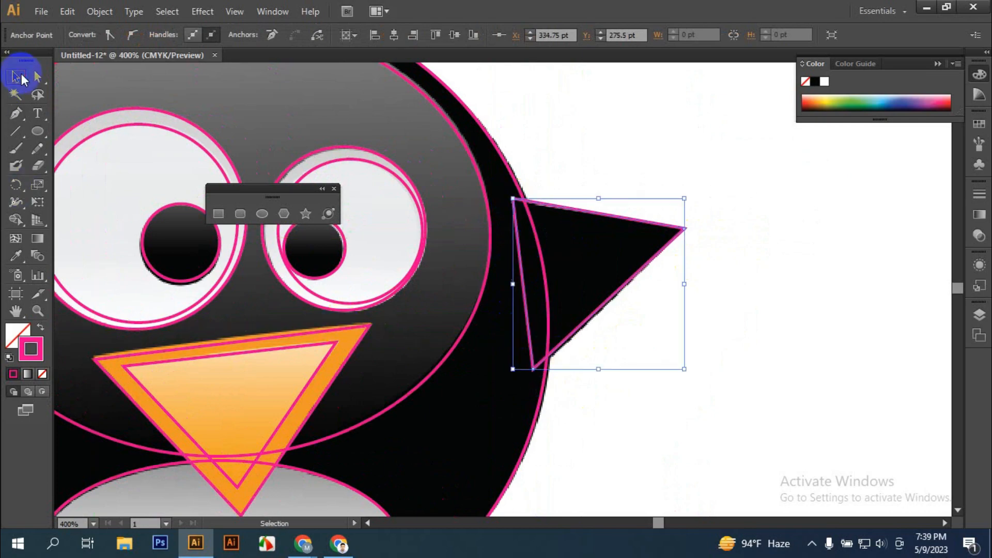
Step: Deselect the wing, move the floating shape tools panel off the penguin, and select all of the pink outlines
click(602, 93)
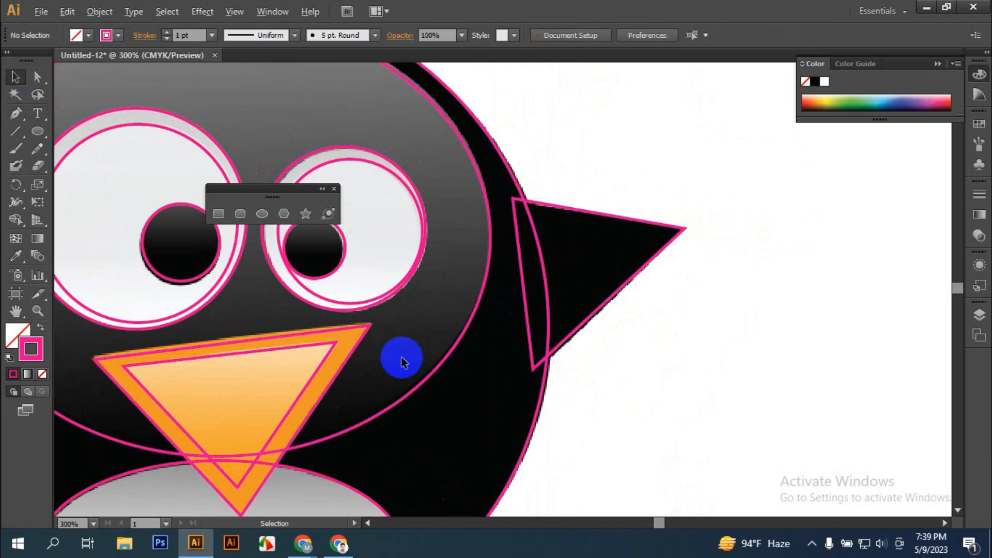
scroll(402, 355, down, 2)
drag(294, 370, 432, 321)
scroll(515, 343, up, 1)
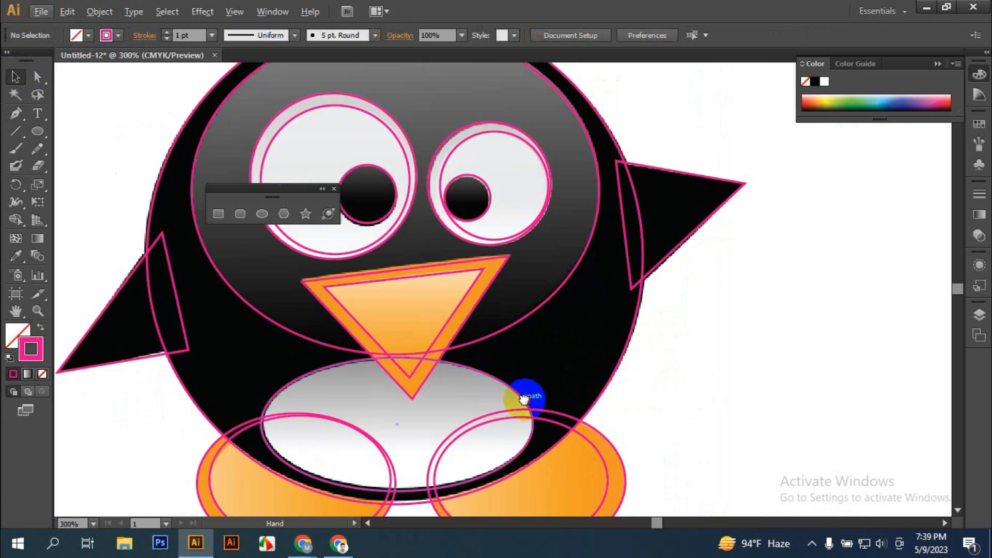
scroll(568, 378, down, 2)
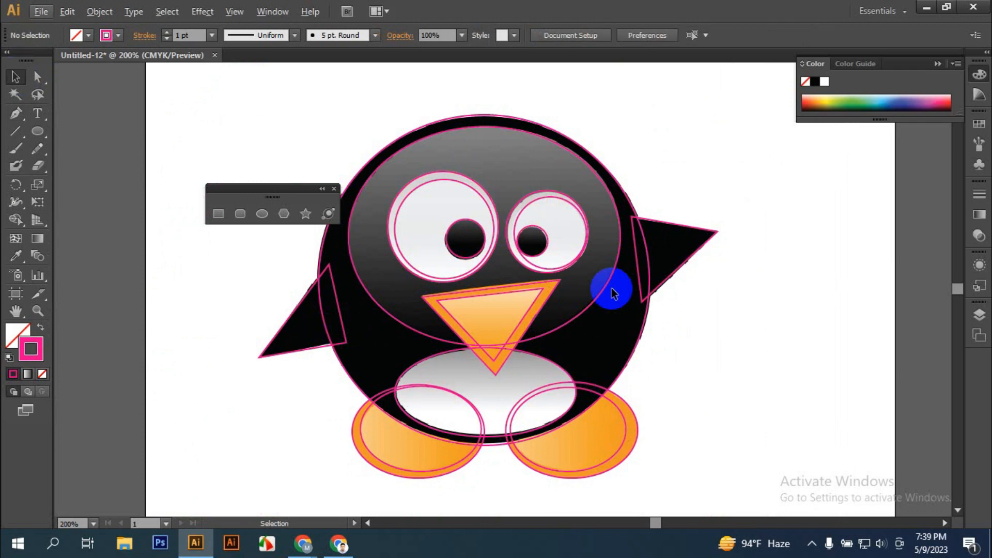
drag(244, 198, 117, 186)
drag(250, 103, 733, 483)
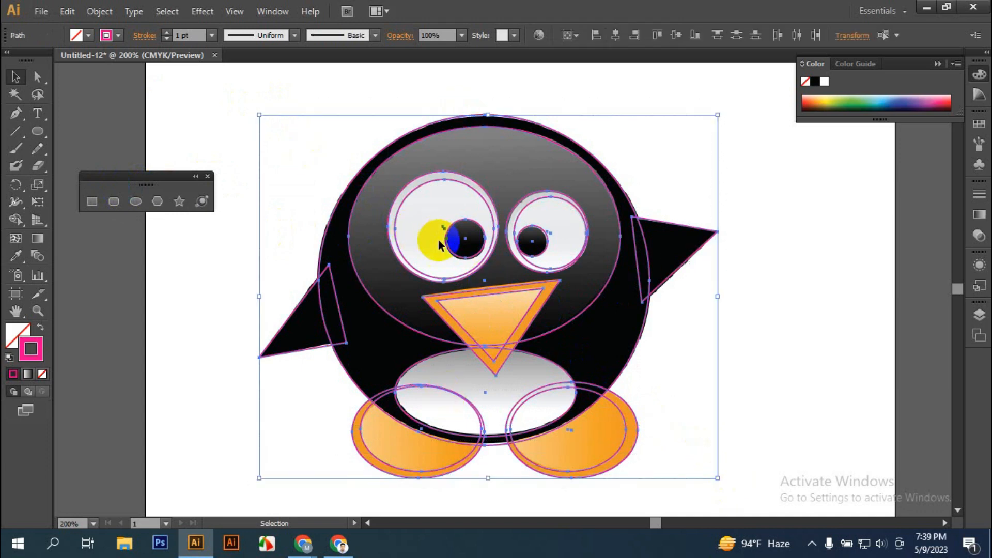
key(space)
drag(763, 305, 564, 322)
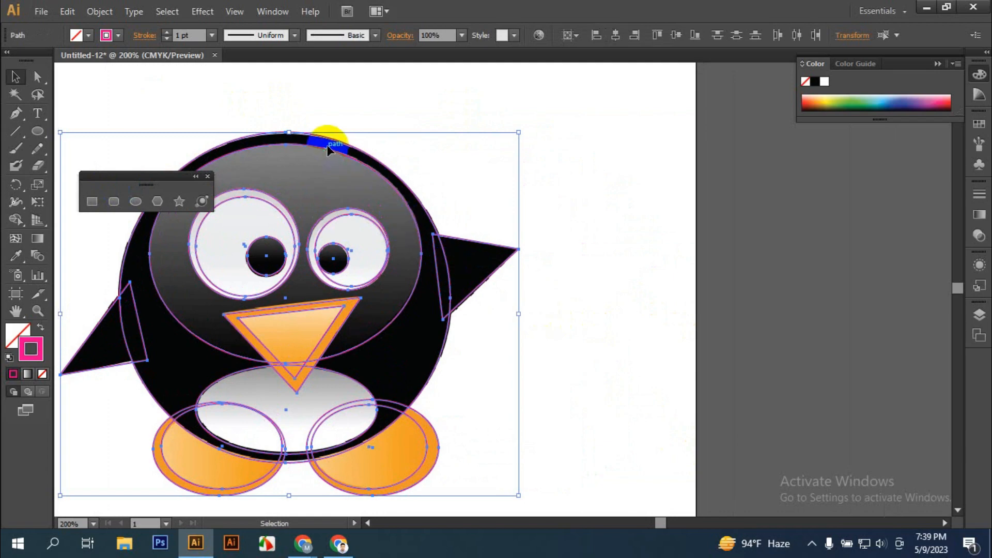
Step: Try moving the selected outlines off the penguin image, undo the move, and clear the selection
drag(324, 150, 601, 277)
key(ctrl+z)
click(633, 212)
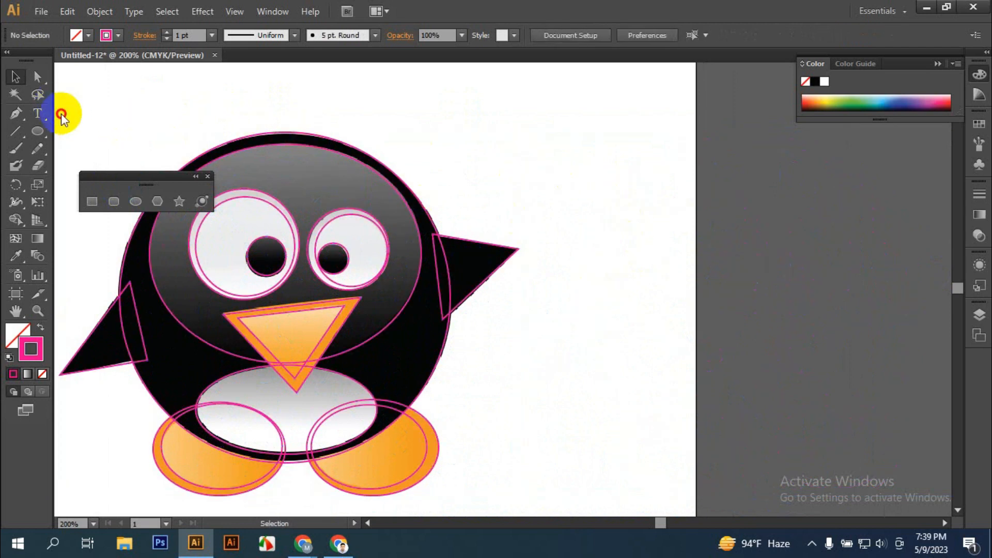
Step: Select all of the pink outlines, move them horizontally to the right of the penguin image, and deselect them
drag(564, 477, 78, 127)
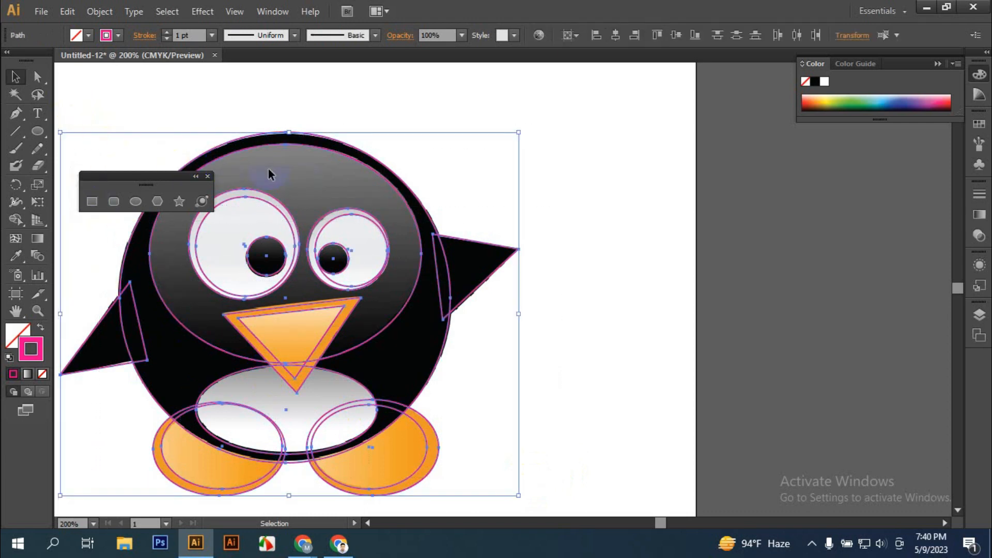
key(ctrl+shift+a)
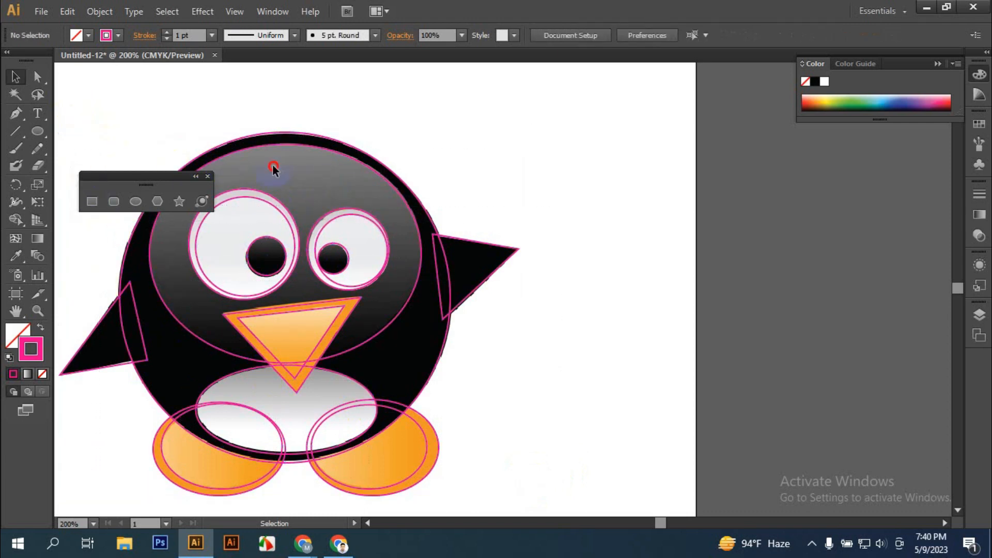
drag(63, 101, 528, 494)
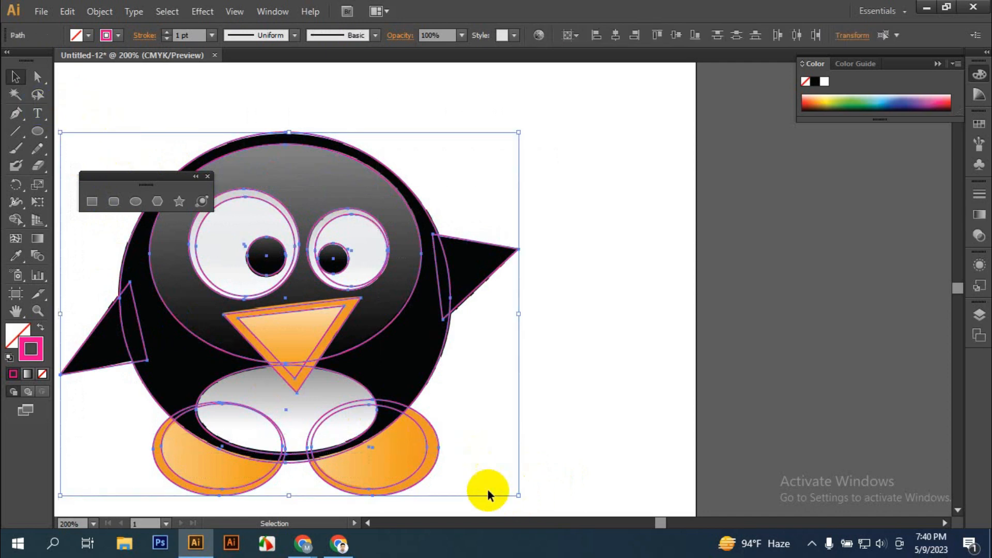
drag(311, 143, 761, 121)
drag(761, 120, 761, 119)
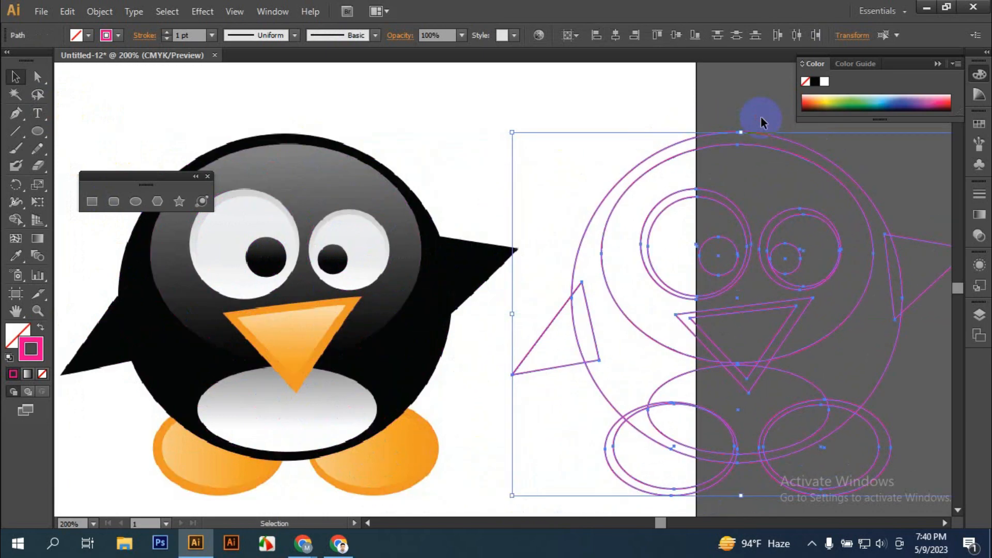
scroll(491, 111, right, 3)
click(483, 117)
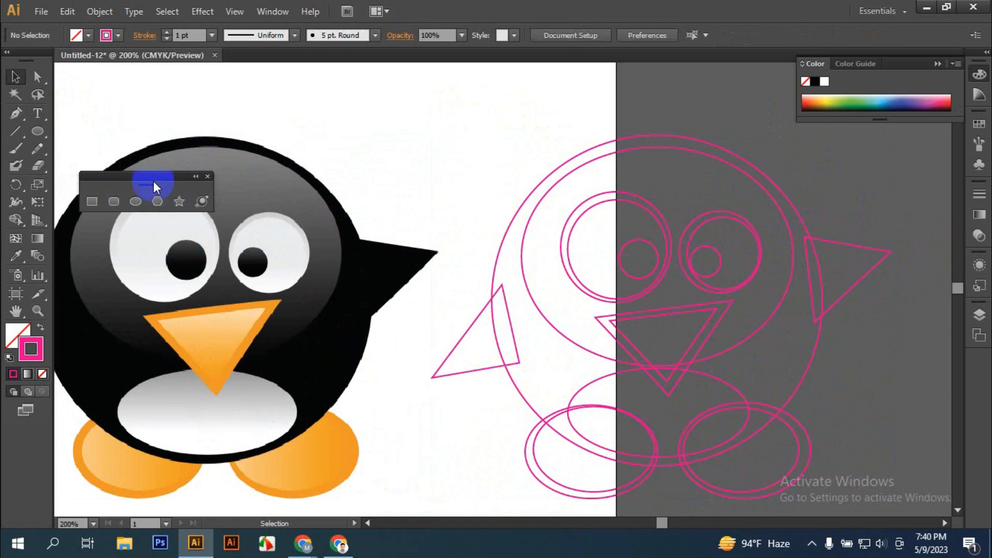
Step: Close the floating shape tools panel and undo moving the outlines
click(207, 177)
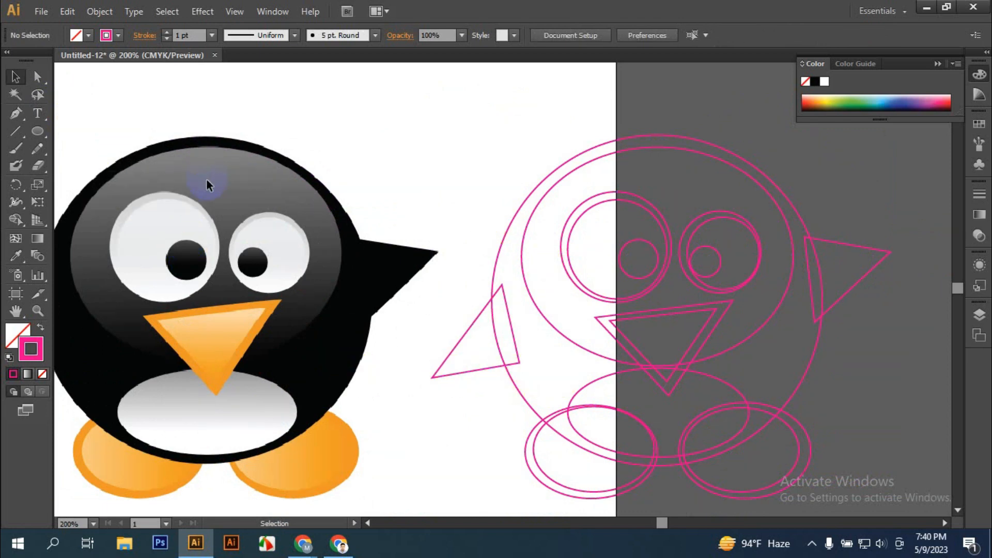
key(ctrl+z)
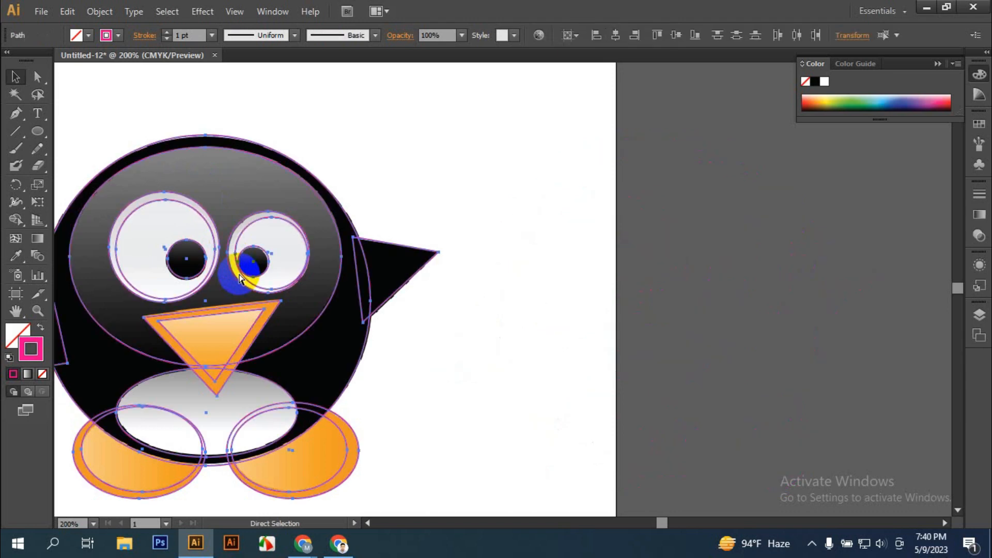
click(487, 351)
Step: Reselect every pink outline, move the set beside the penguin image on its right, and deselect it
drag(417, 366, 688, 350)
drag(173, 93, 744, 496)
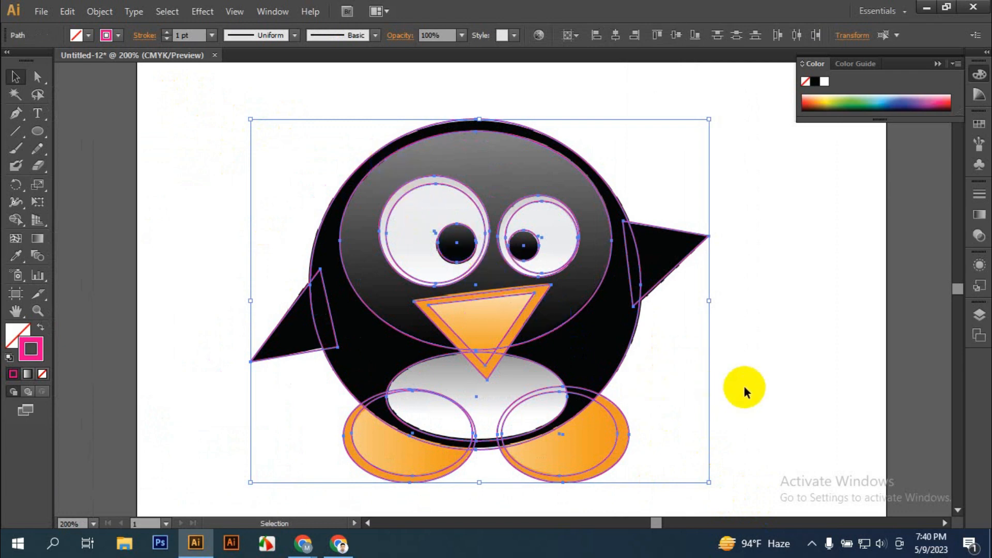
drag(866, 365, 669, 346)
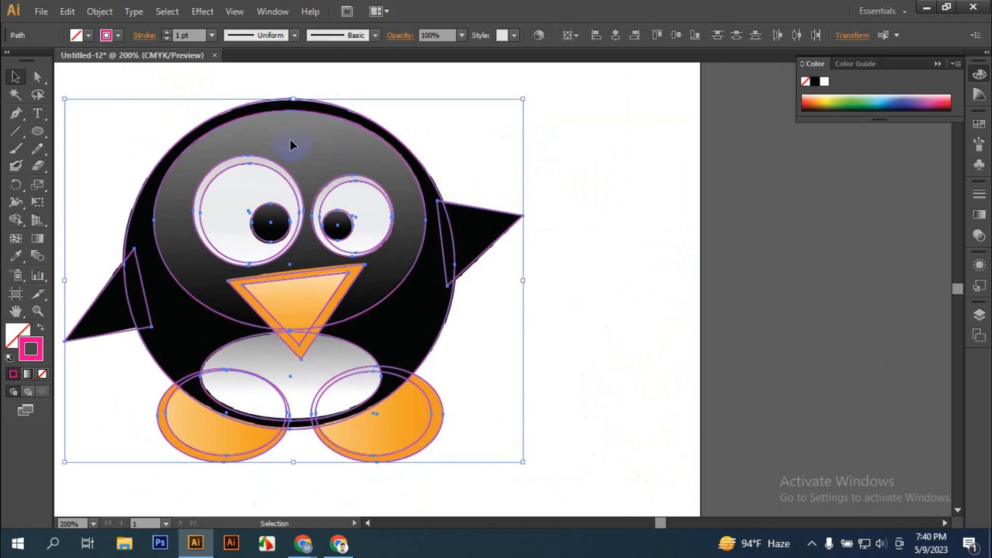
drag(220, 130, 675, 126)
click(577, 119)
drag(728, 243, 649, 251)
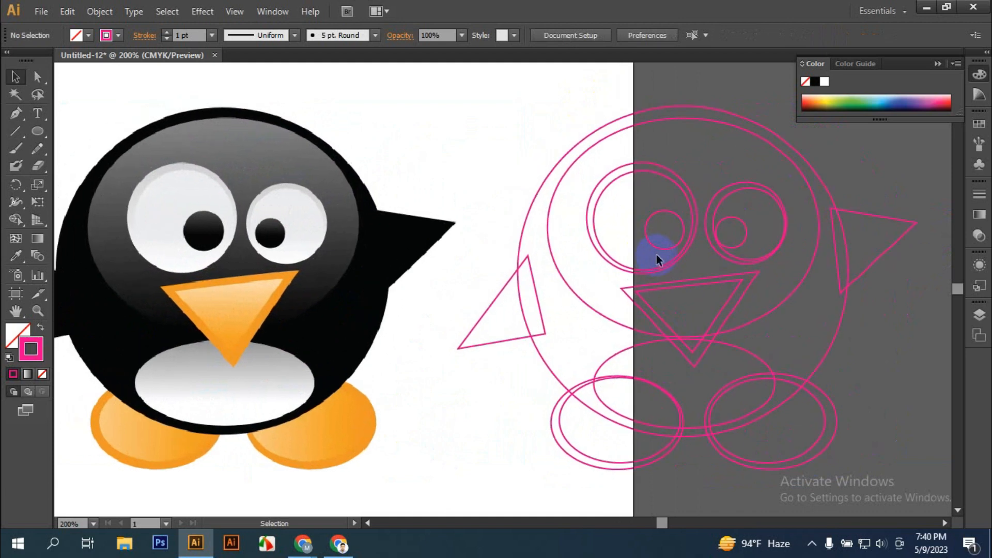
click(161, 306)
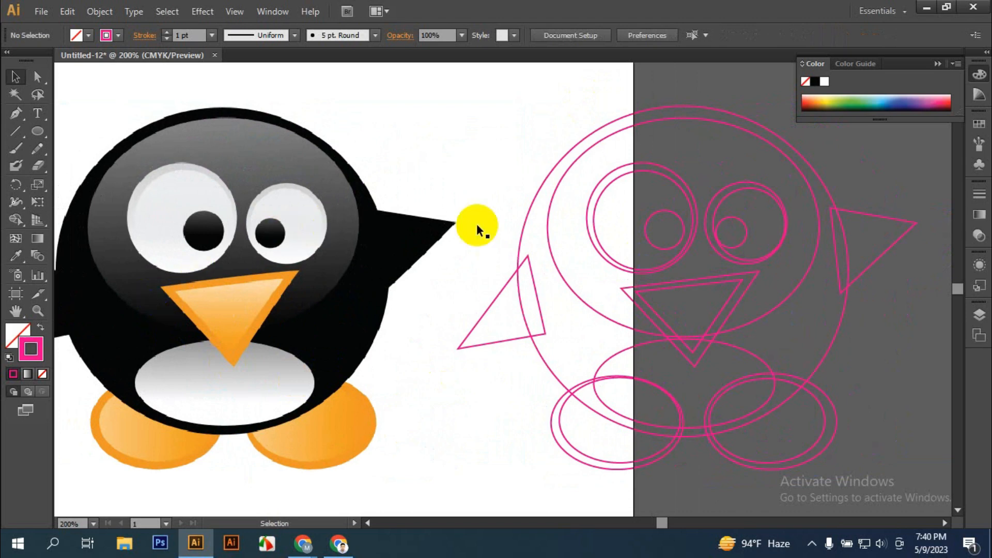
Step: Fill the moved left-hand wing triangle with black sampled from the reference penguin's wing using the Eyedropper
click(499, 294)
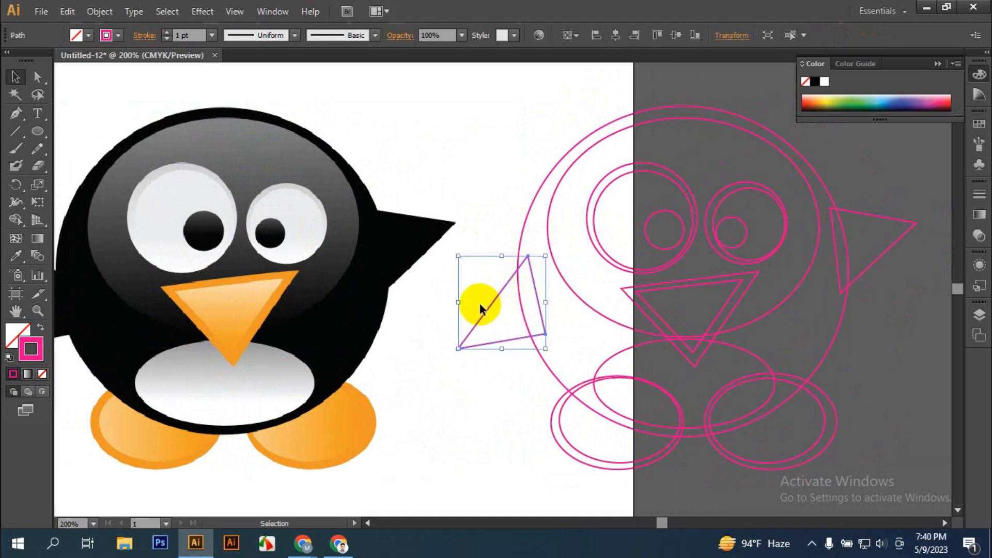
click(16, 257)
click(399, 240)
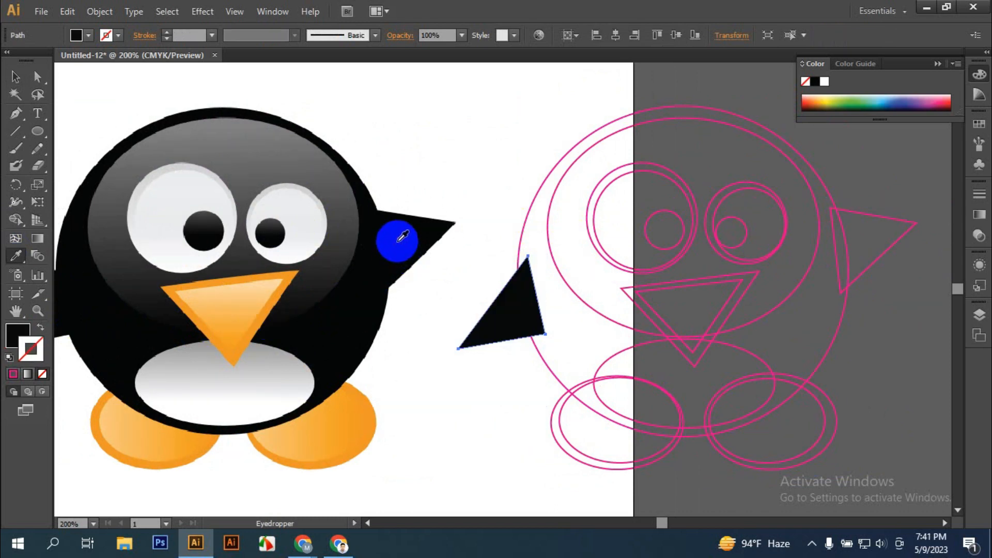
click(487, 313)
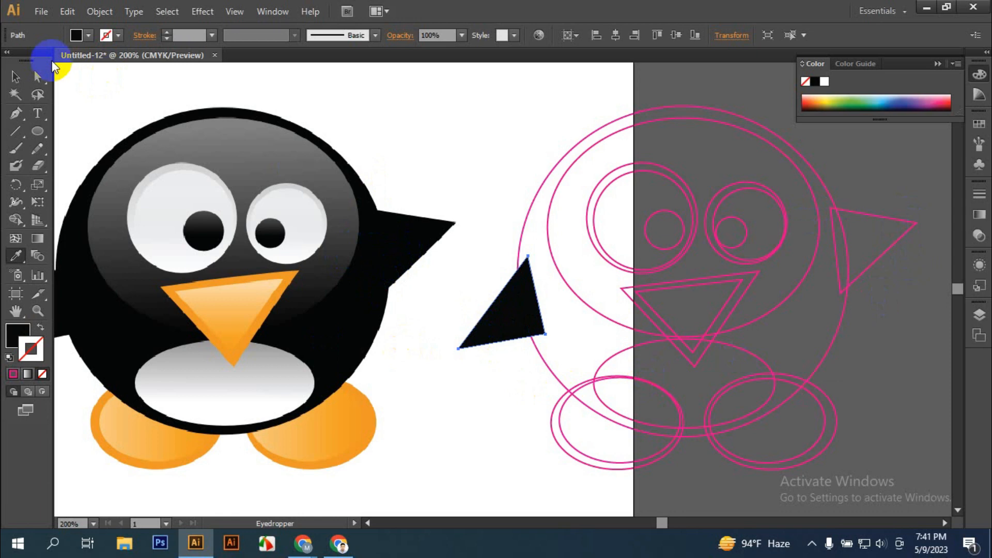
Step: Fill the moved right-hand wing triangle with black sampled from the reference penguin using the Eyedropper
click(16, 76)
click(890, 220)
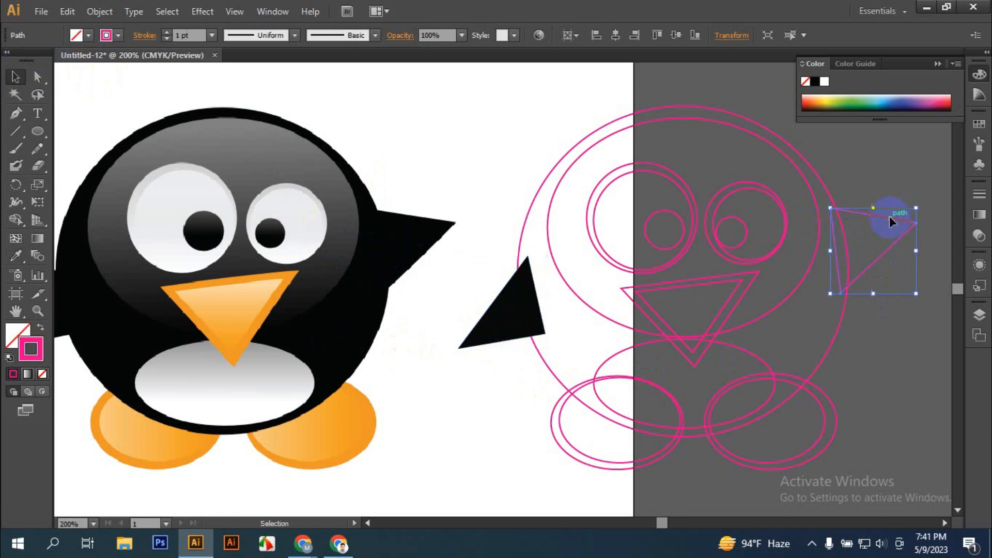
click(16, 256)
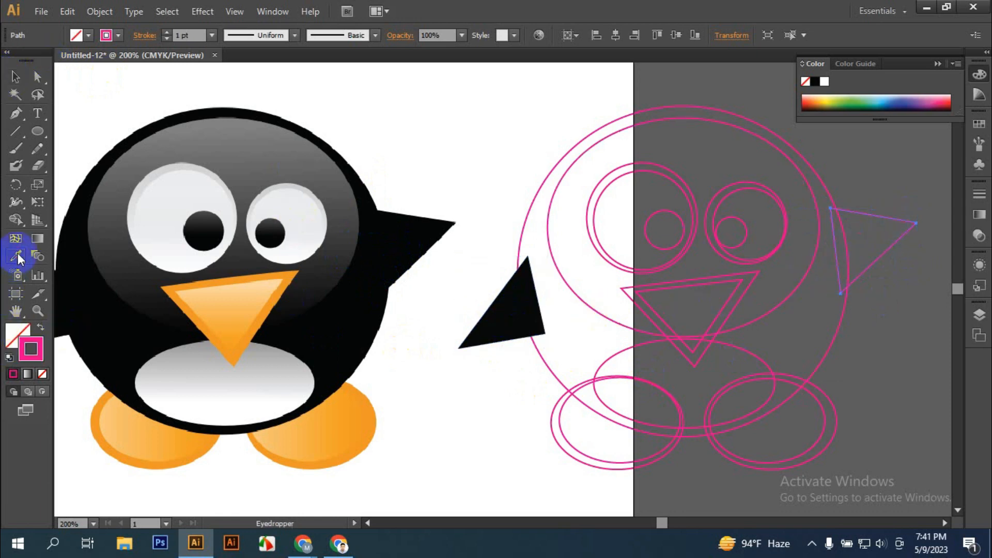
click(383, 273)
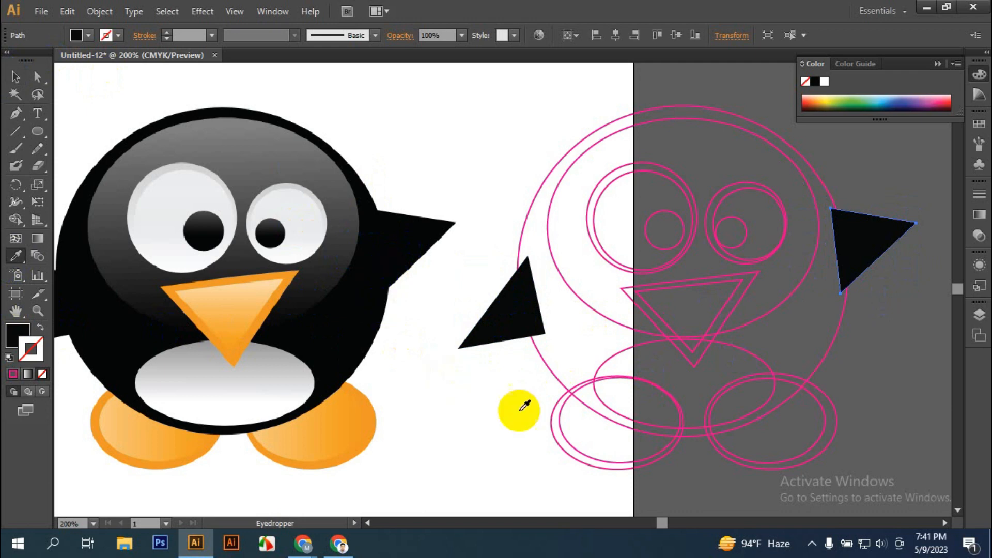
Step: Fill the large outer body ellipse with black sampled from the reference penguin's body using the Eyedropper
click(16, 80)
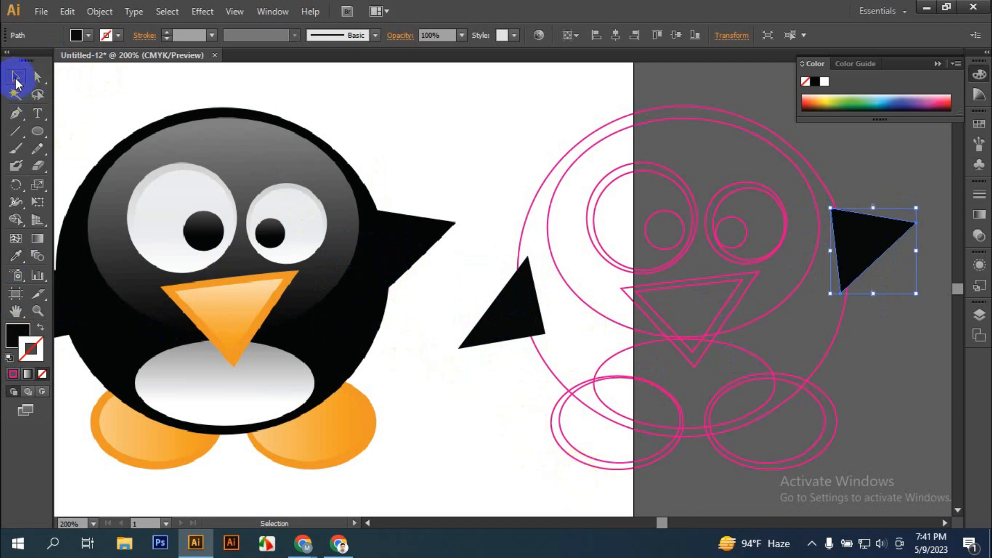
click(569, 155)
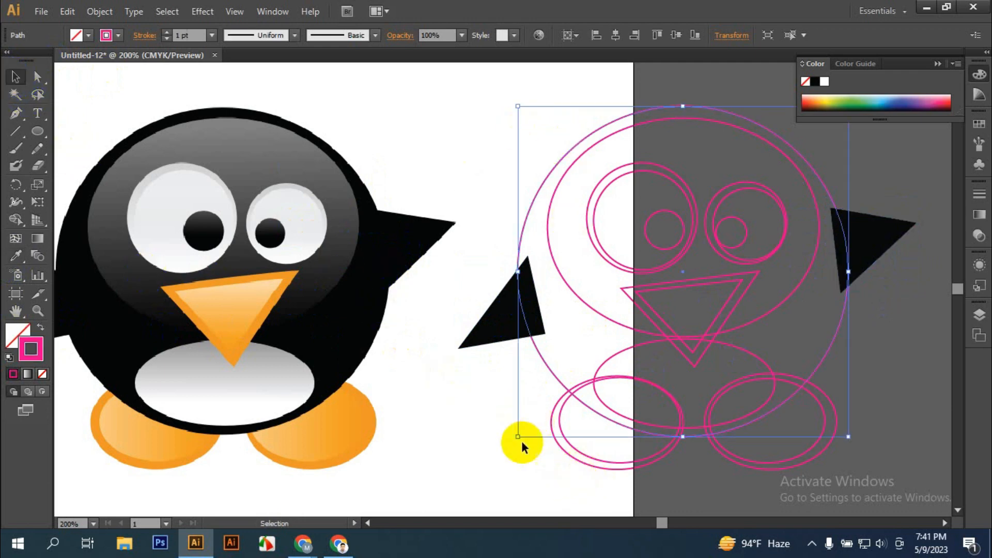
click(14, 263)
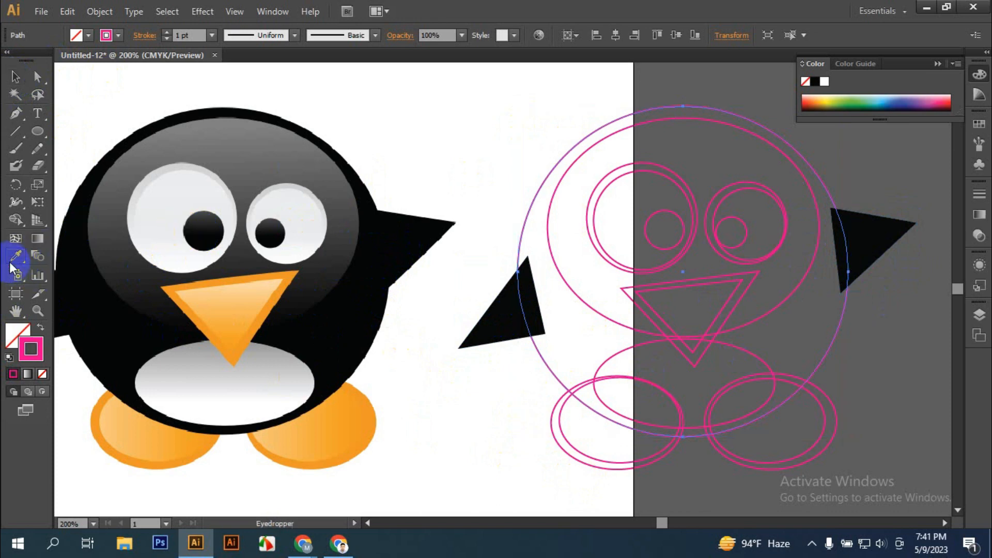
click(368, 292)
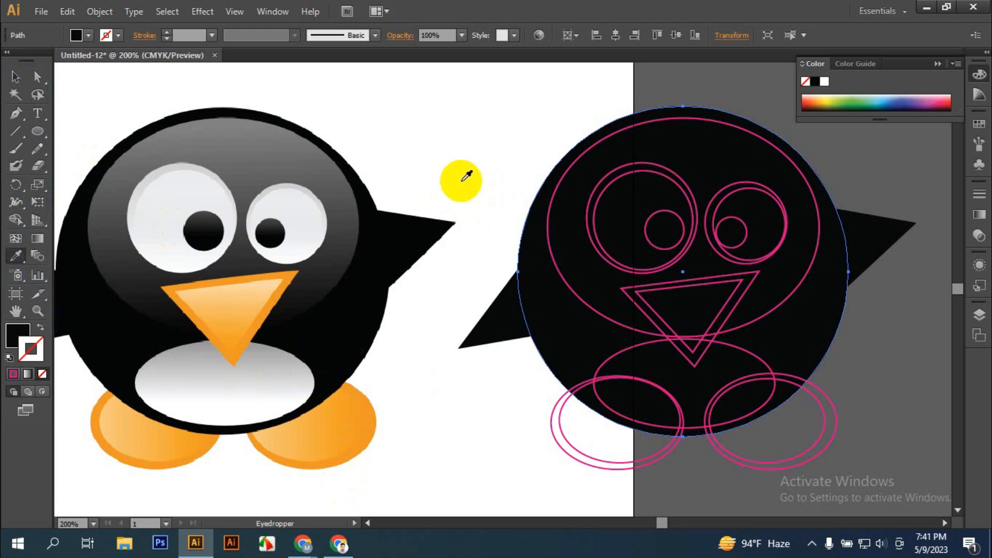
Step: Fill the face ellipse inside the body with grey sampled from the upper edge of the reference penguin's face
key(v)
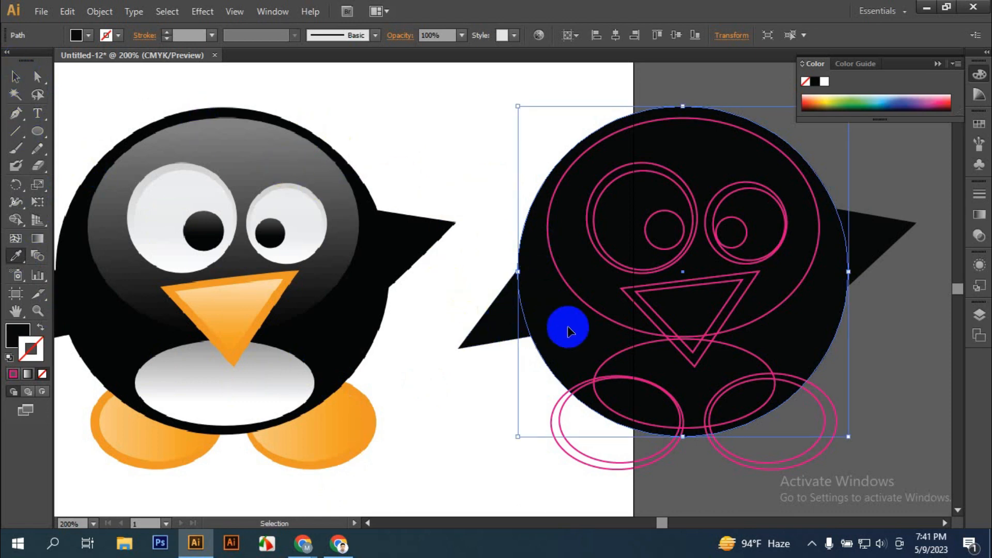
click(584, 305)
key(i)
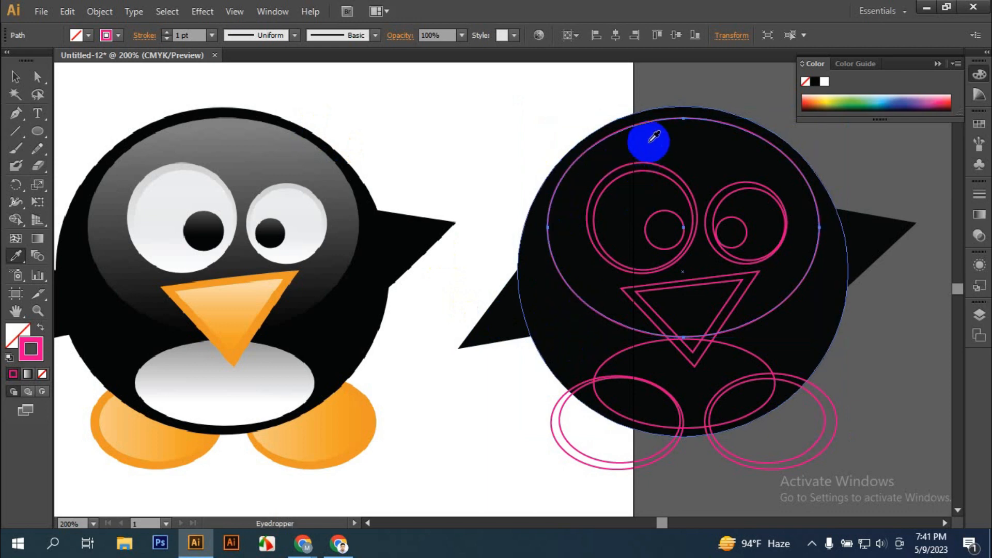
key(v)
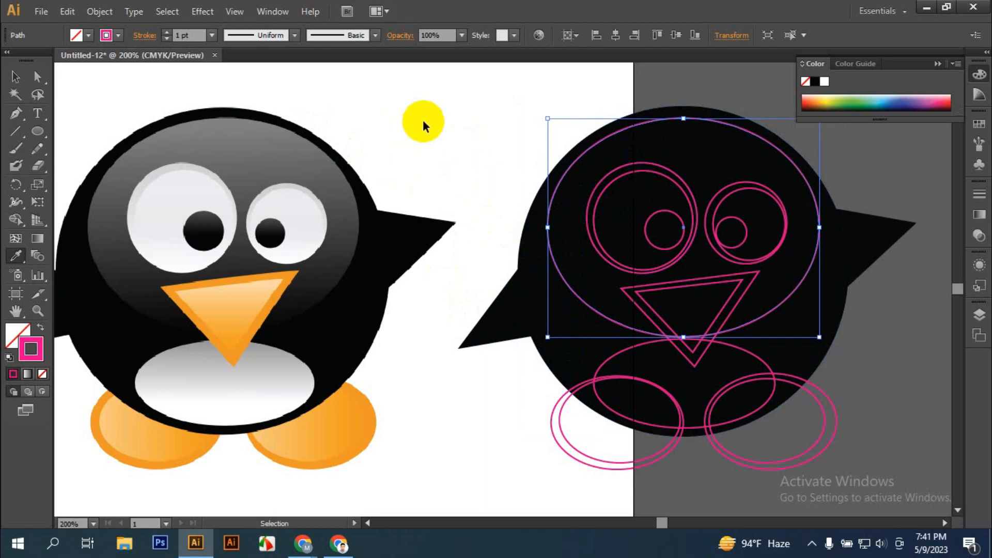
key(i)
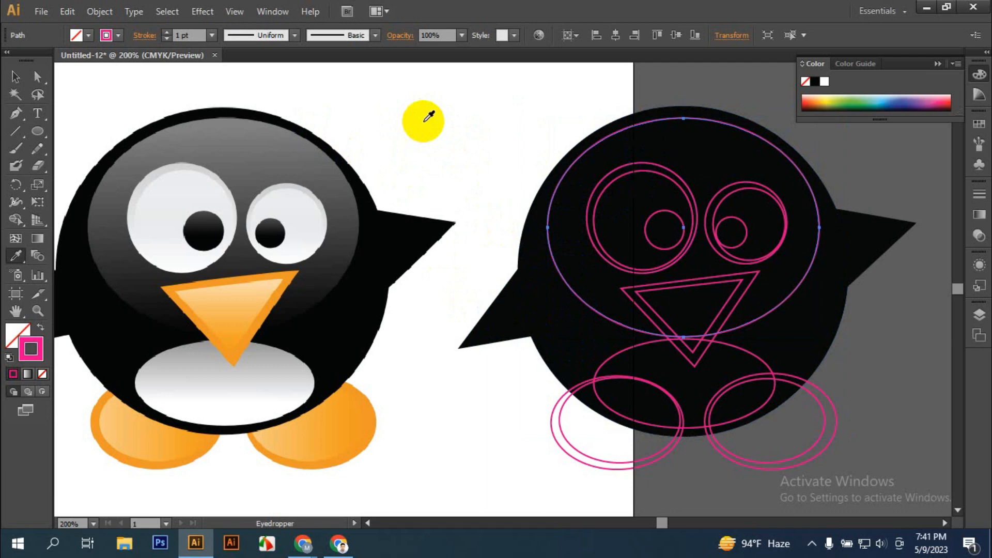
click(217, 120)
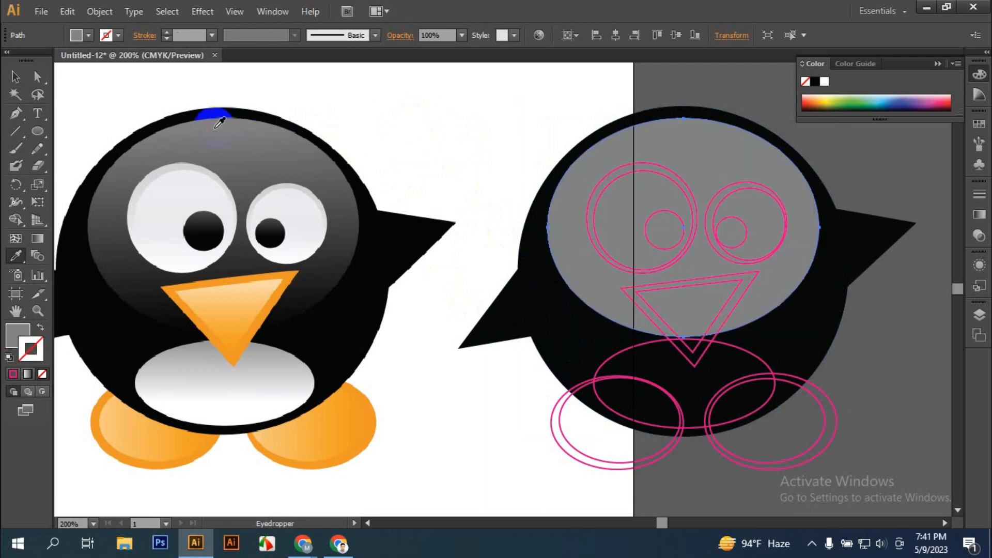
Step: Fill the left-hand eye's outer ellipse with light grey sampled from the upper rim of the reference penguin's matching eye
key(v)
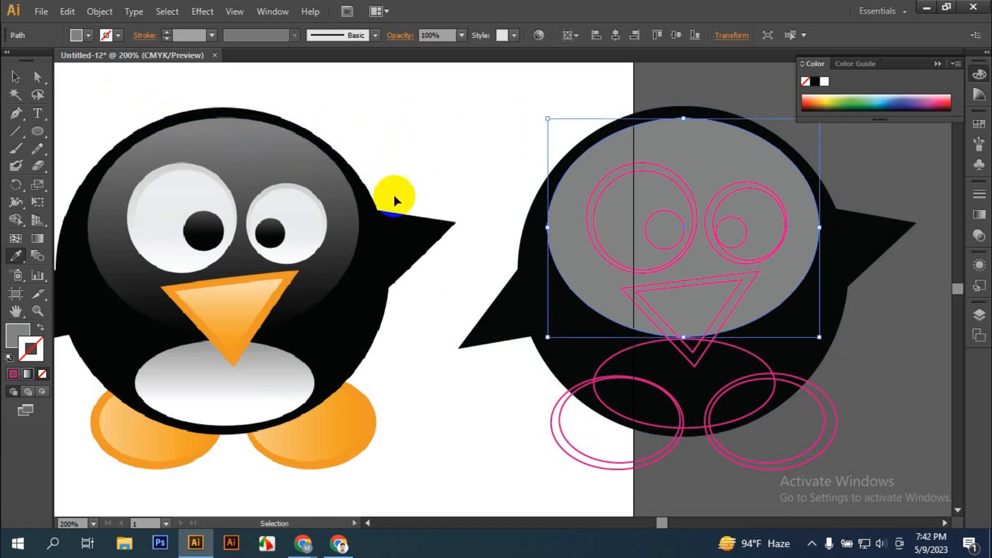
click(635, 163)
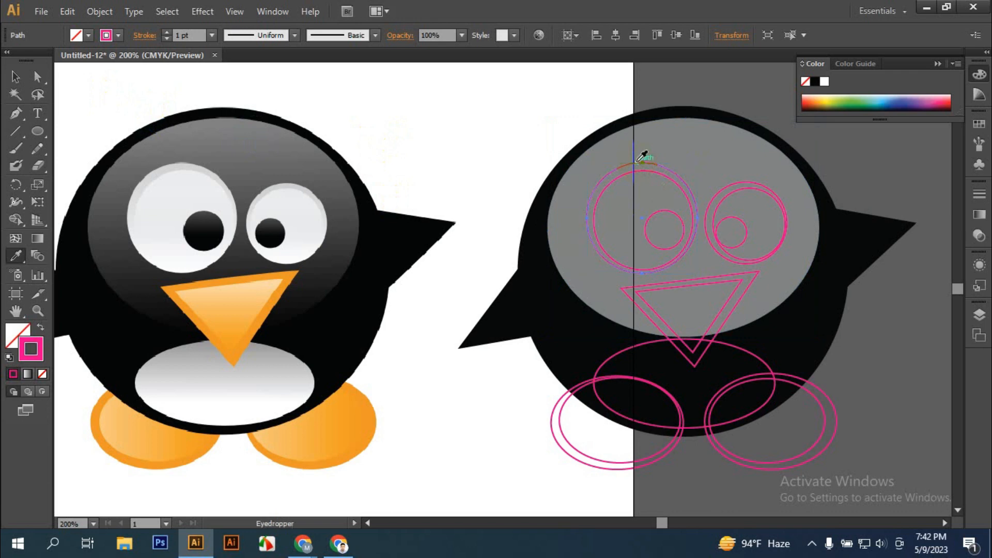
click(186, 164)
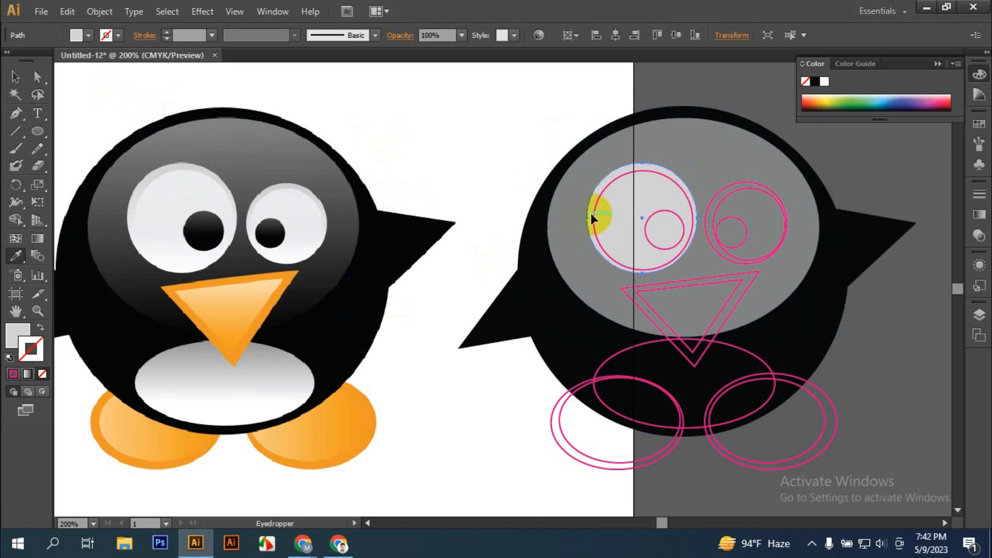
Step: Fill the left-hand eye's inner ellipse with off-white and its pupil with near-black sampled from the reference penguin's matching eye and pupil
ctrl+click(618, 176)
click(176, 195)
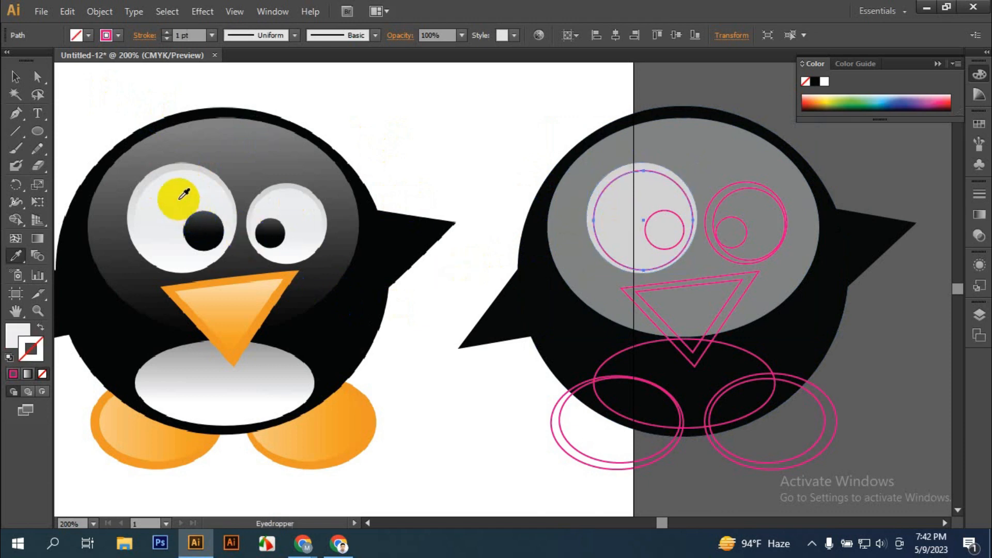
ctrl+click(671, 210)
click(271, 235)
click(210, 224)
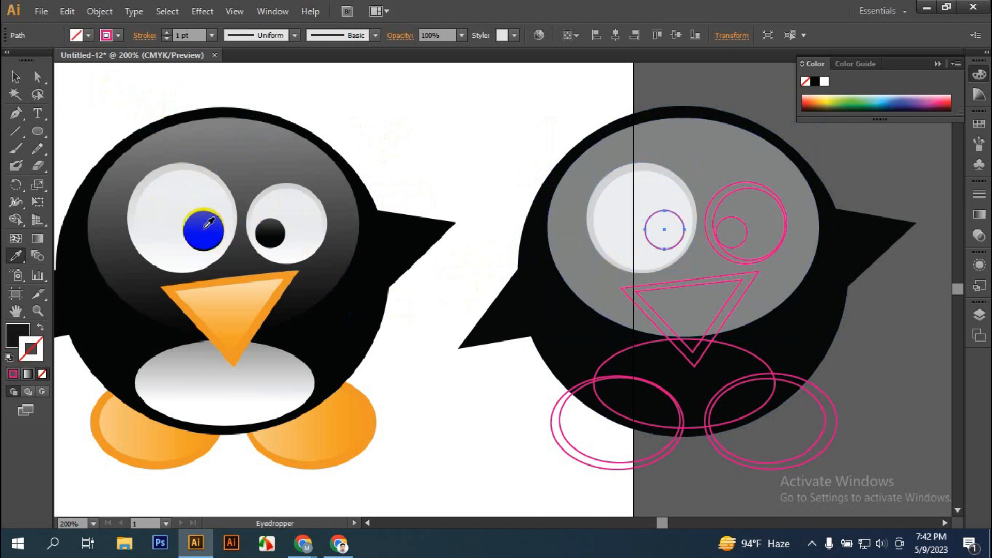
Step: Fill the right-hand eye's outer ellipse with the other eye's rim grey, its inner ellipse with off-white and its pupil with black using the Eyedropper
ctrl+click(737, 183)
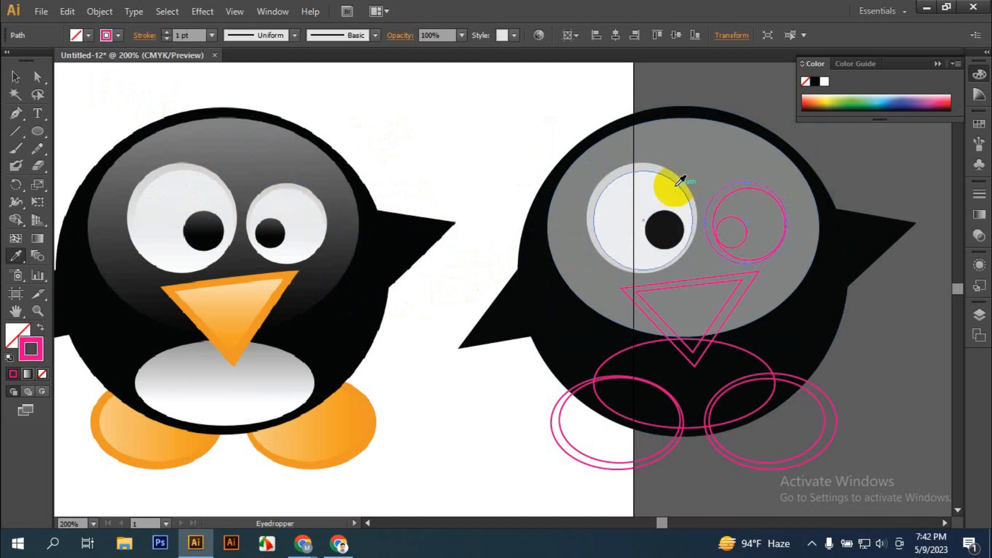
click(655, 164)
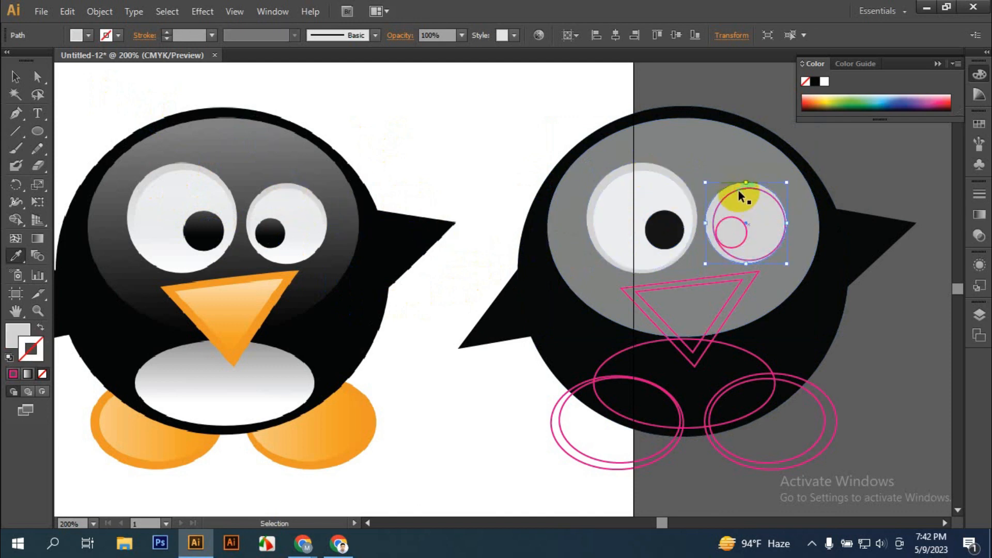
click(303, 215)
ctrl+click(722, 223)
click(269, 231)
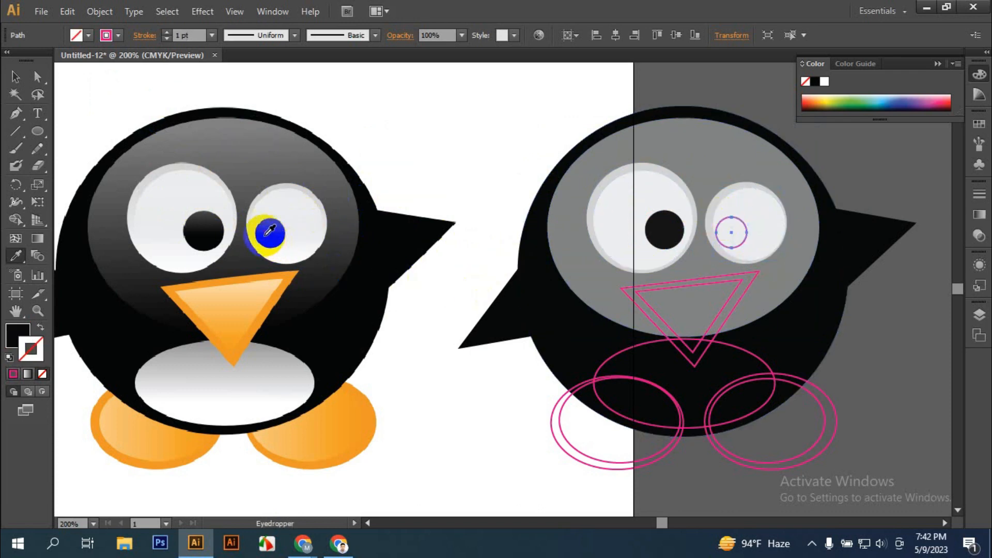
Step: Fill the outer beak triangle with orange and the inner triangle with light orange sampled from the reference beak's edge and upper interior
ctrl+click(647, 284)
click(235, 278)
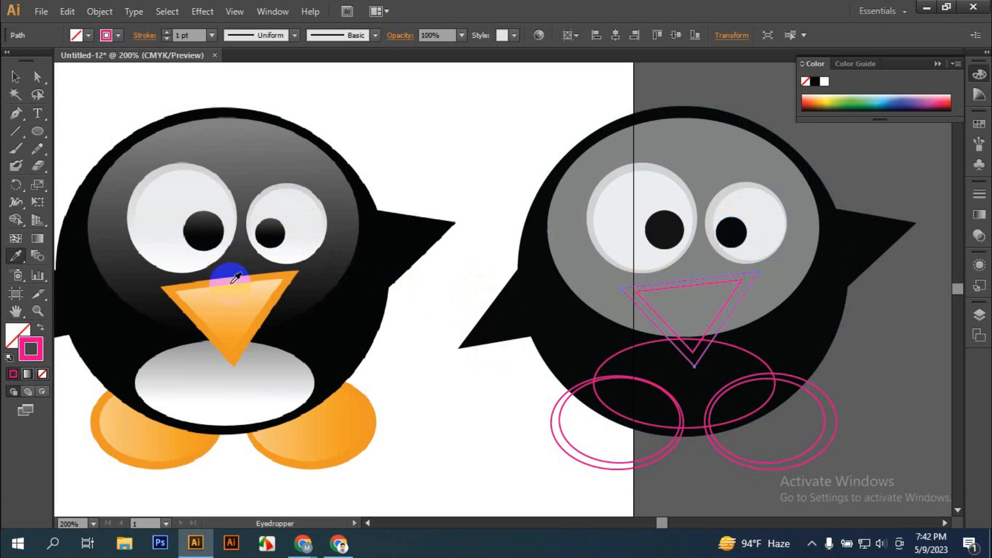
ctrl+click(663, 317)
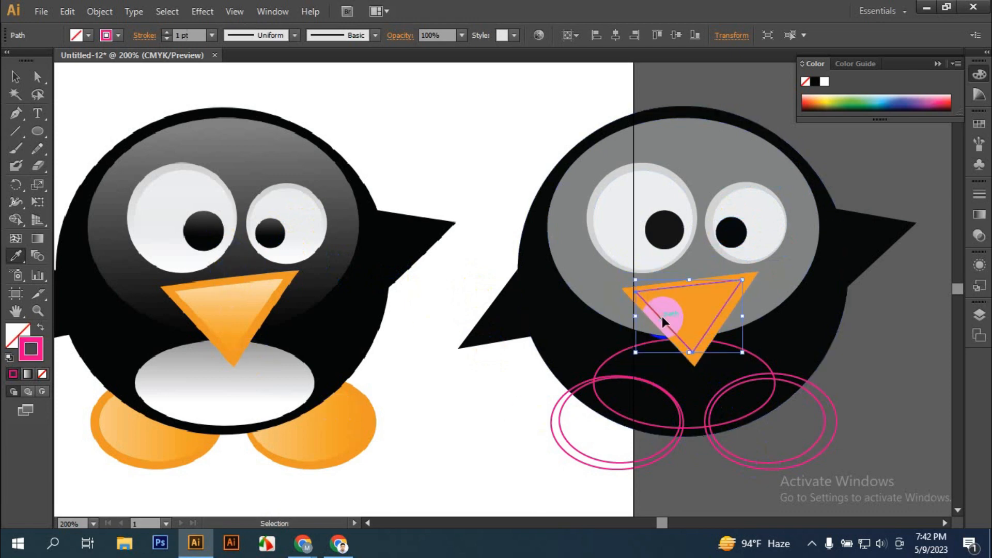
click(244, 293)
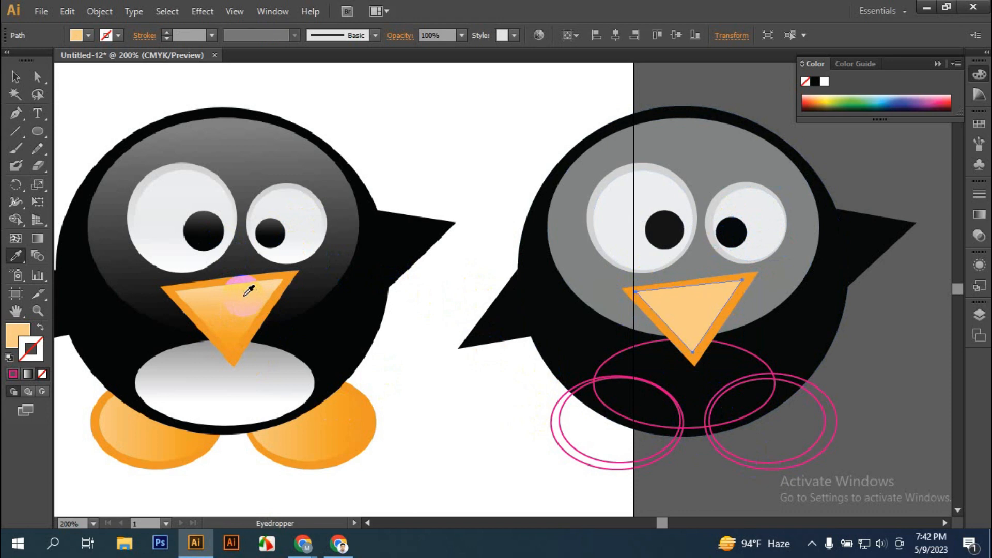
Step: Fill the belly ellipse with off-white sampled from the middle of the reference penguin's belly using the Eyedropper
key(ctrl)
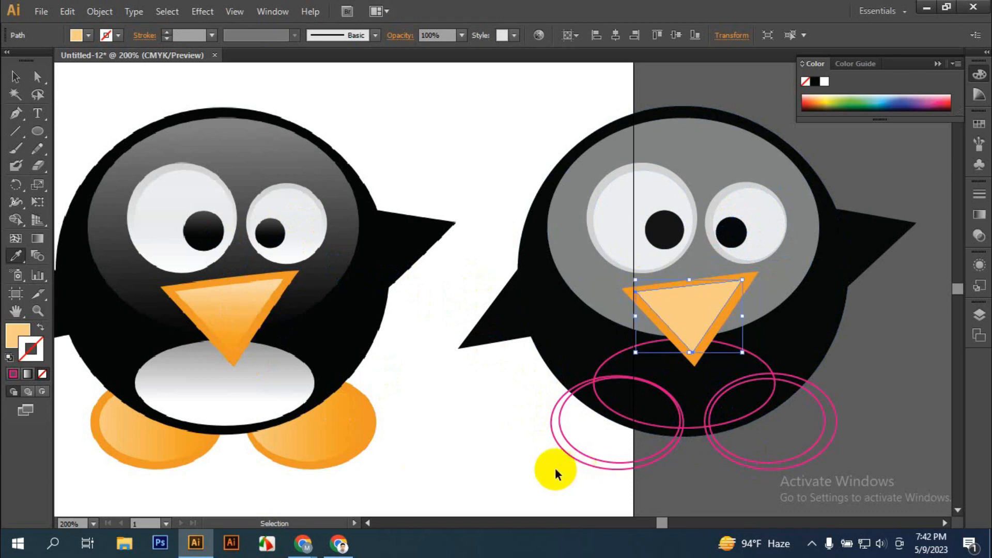
ctrl+click(612, 363)
ctrl+click(611, 361)
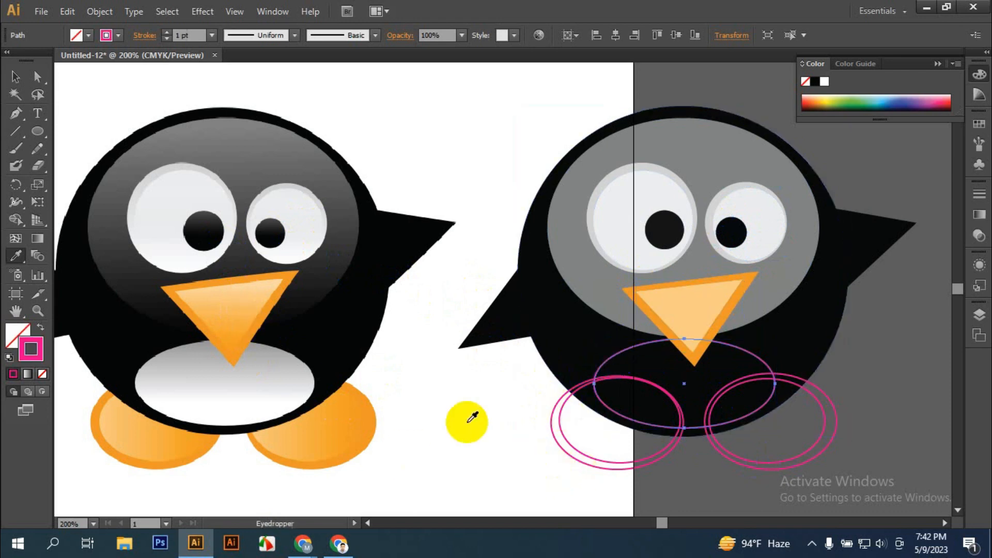
click(228, 392)
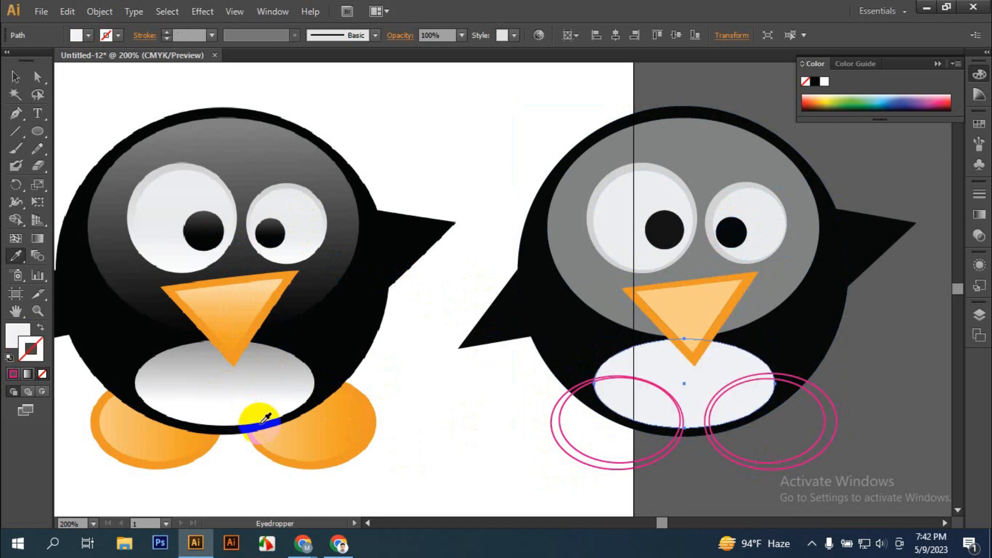
Step: Fill the left-hand foot's outer ellipse with orange and its inner ellipse with light orange sampled from the reference penguin's matching foot
ctrl+click(560, 445)
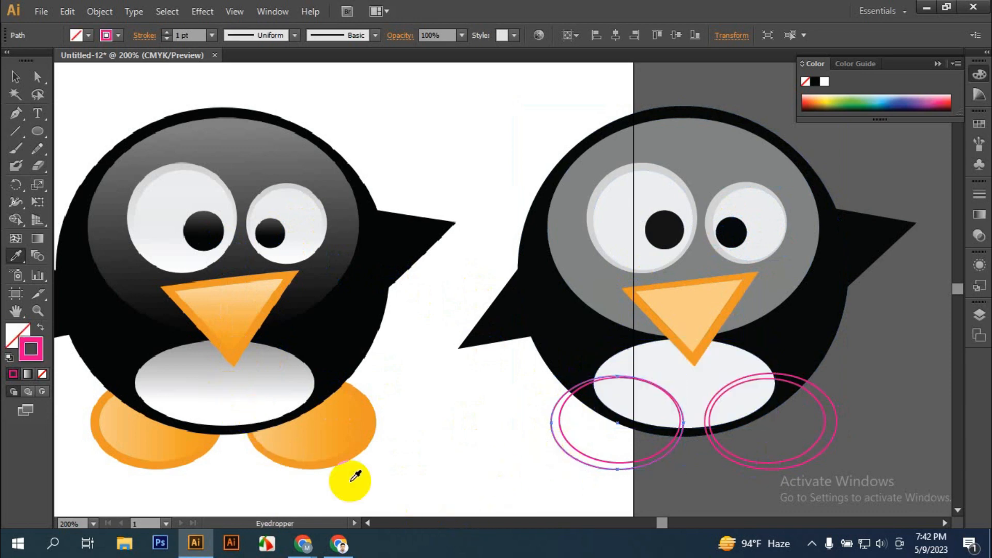
click(99, 433)
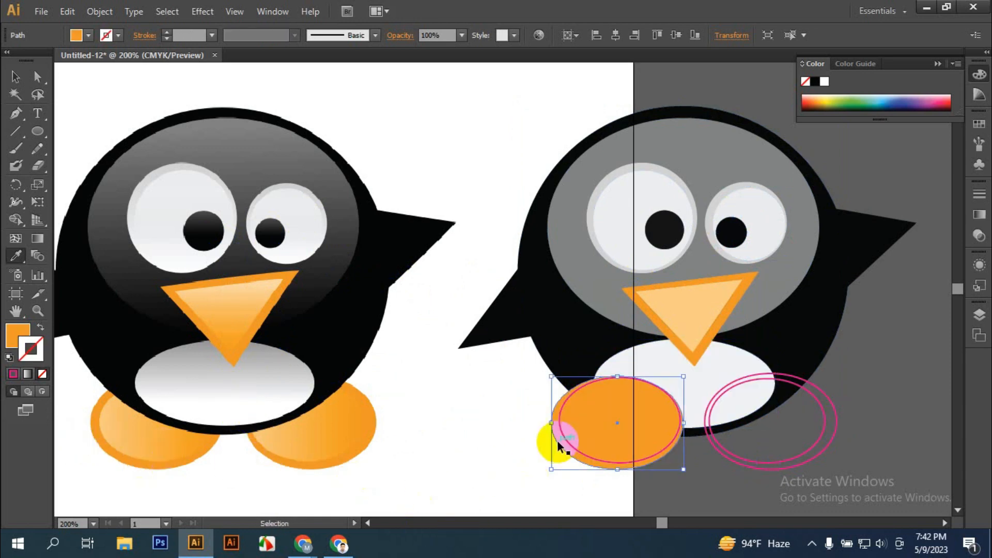
click(105, 423)
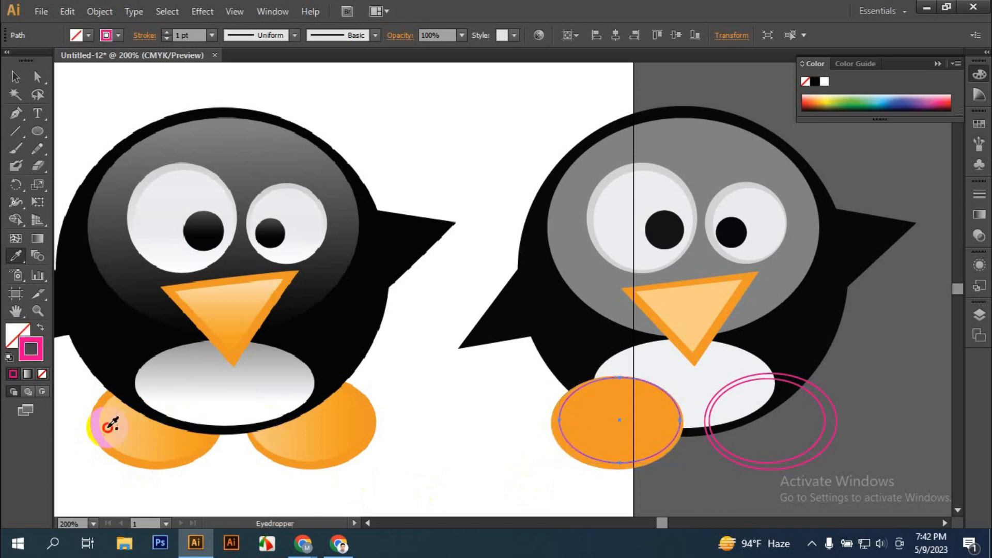
Step: Fill the right-hand foot's outer ellipse with orange and its inner ellipse with light orange sampled from the reference's matching foot, and deselect
ctrl+click(802, 466)
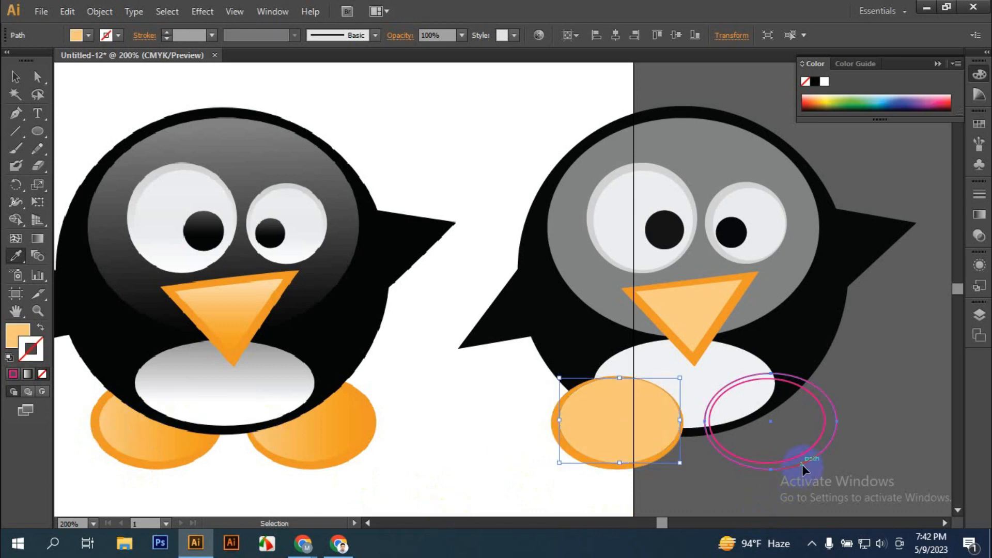
click(340, 456)
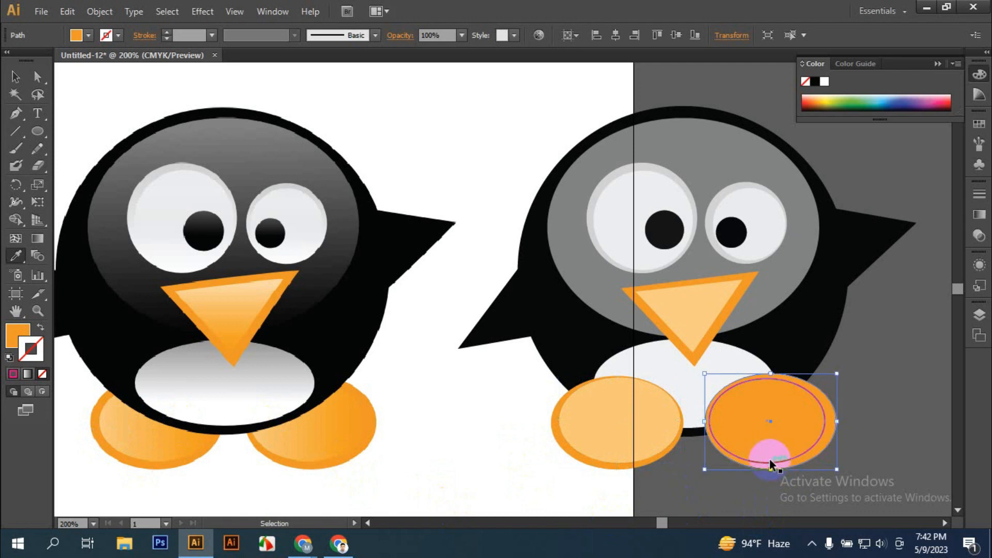
click(275, 435)
click(15, 77)
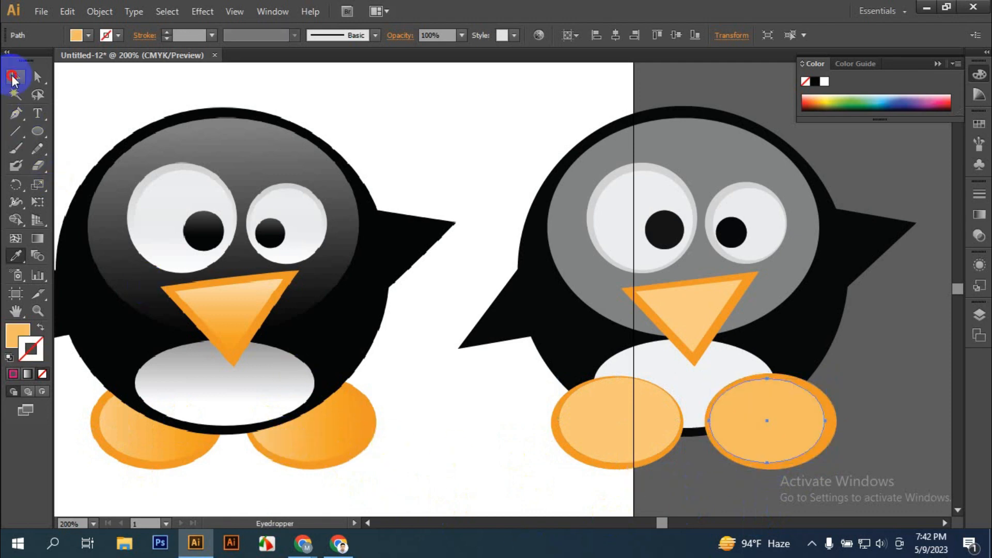
click(410, 107)
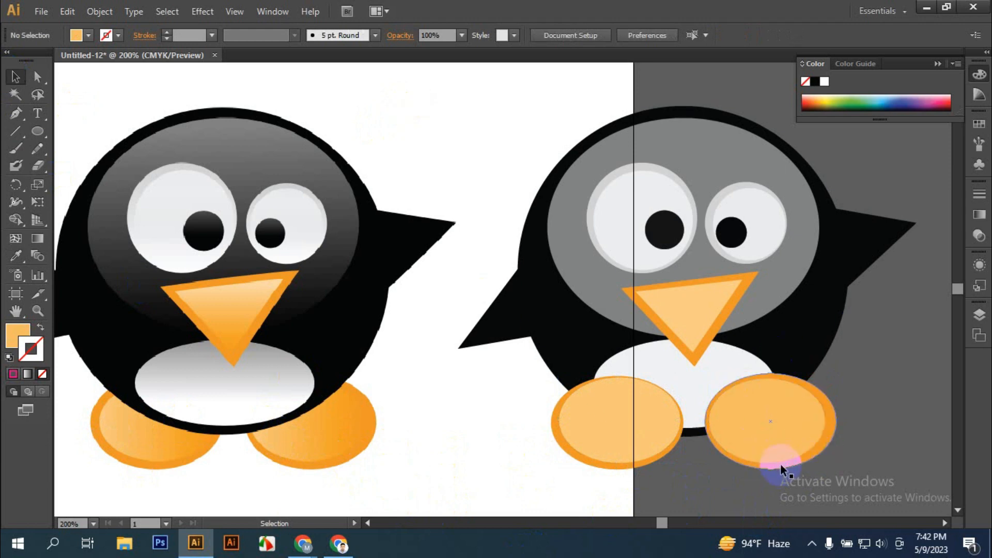
Step: Send all four foot ellipses to the back so that both feet sit behind the penguin's body
drag(556, 491, 834, 454)
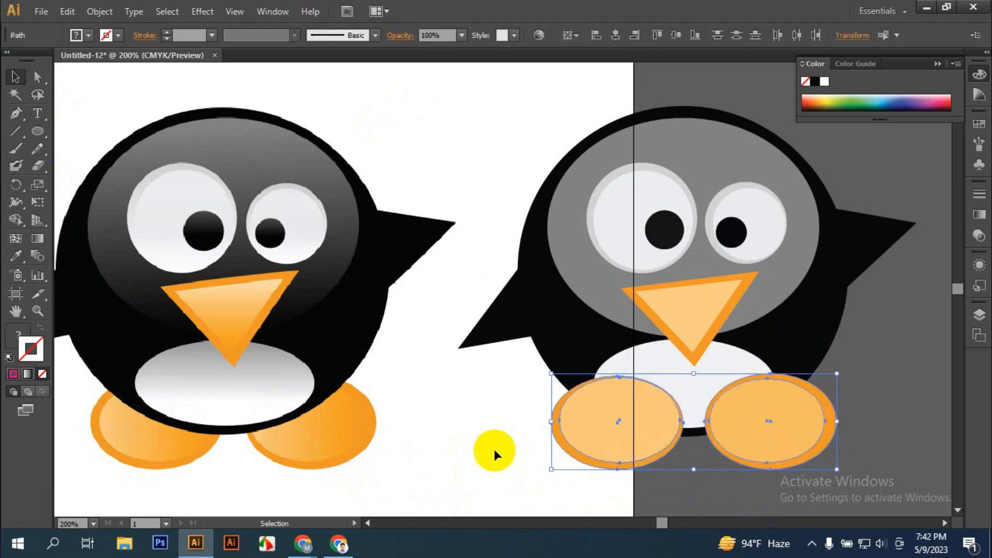
right_click(773, 423)
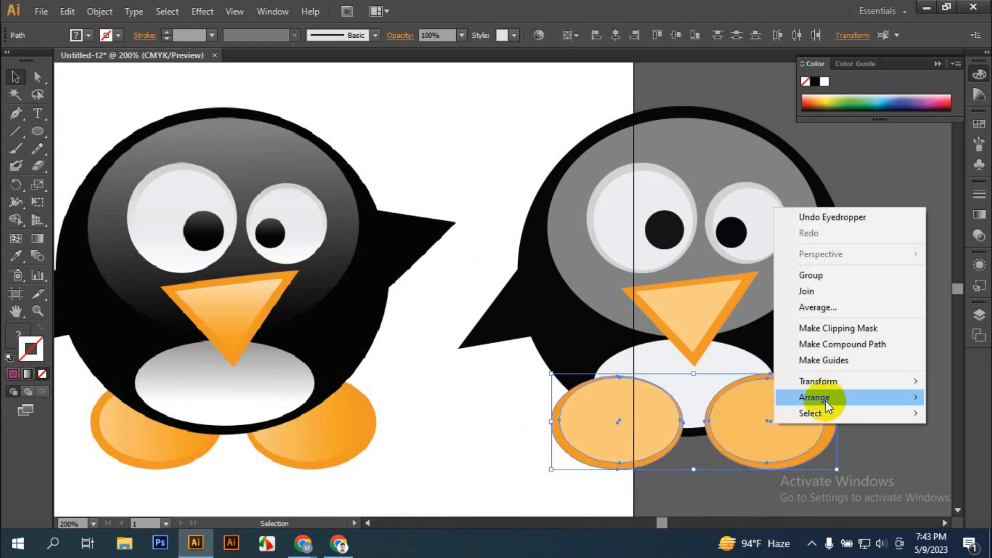
mouse_move(826, 401)
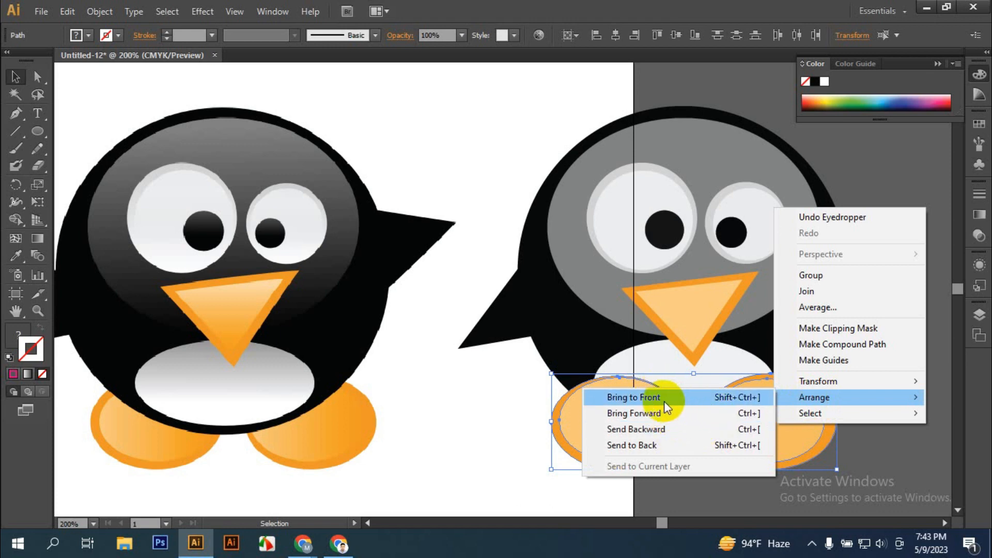
click(686, 443)
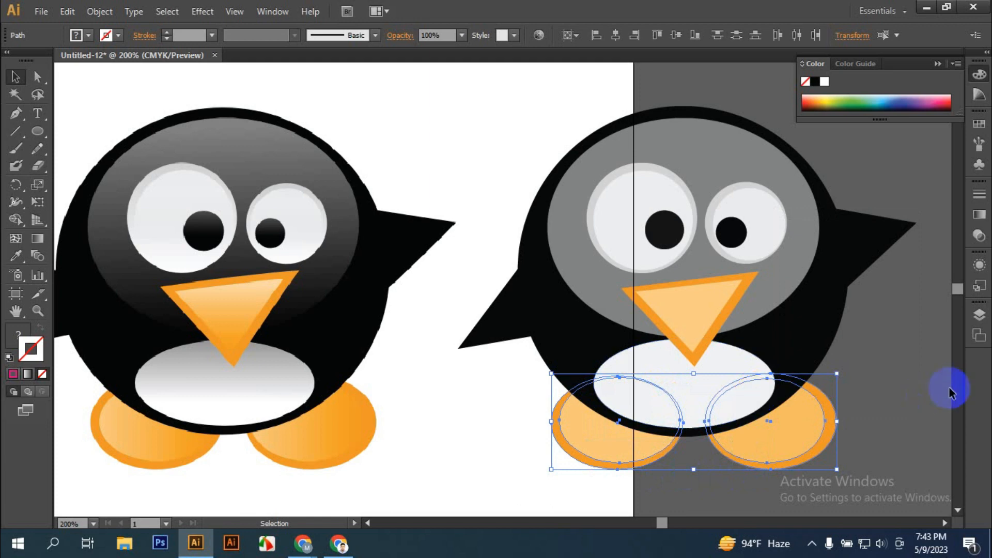
click(919, 371)
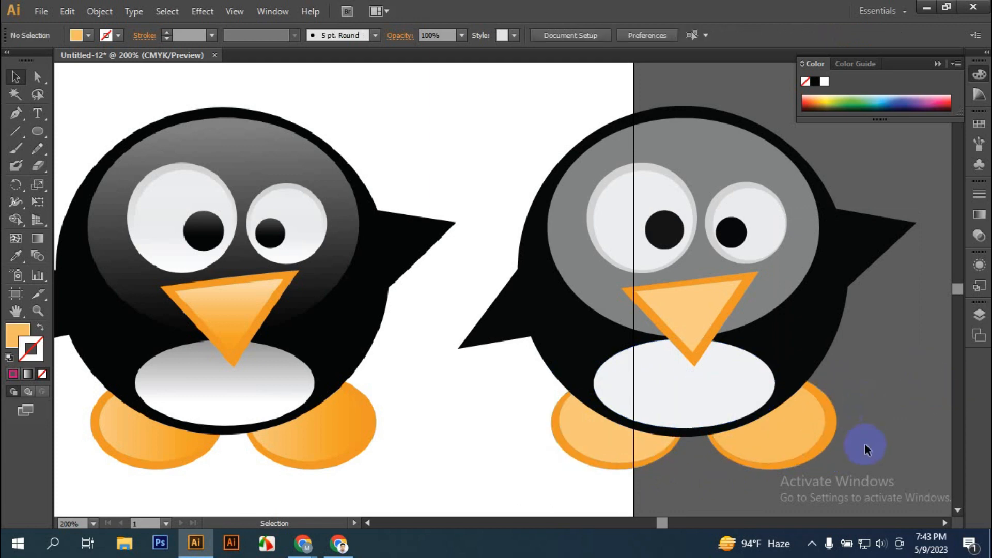
Step: Move the reference penguin to the upper part of the artboard and place the entire coloured copy below it on the artboard
key(space)
drag(835, 381, 873, 383)
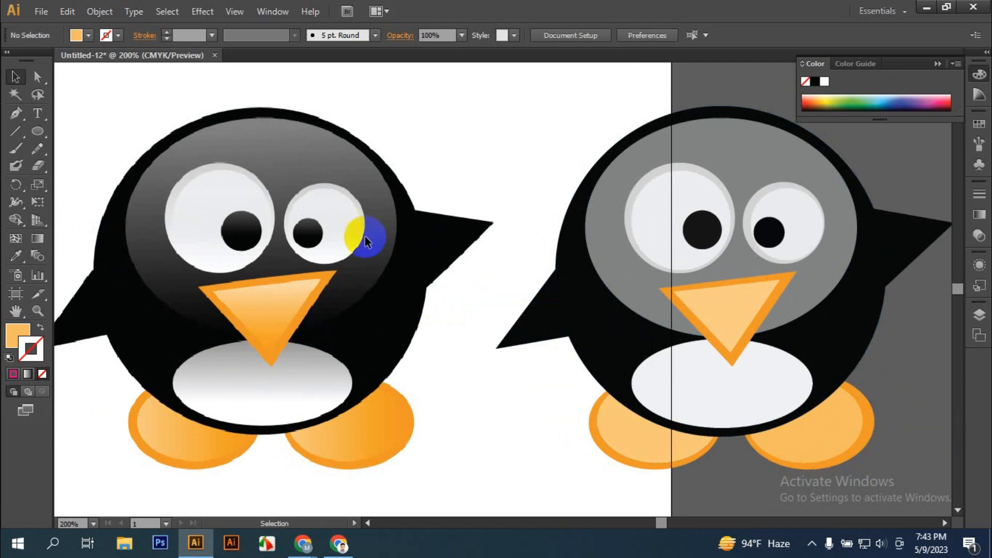
scroll(608, 366, down, 2)
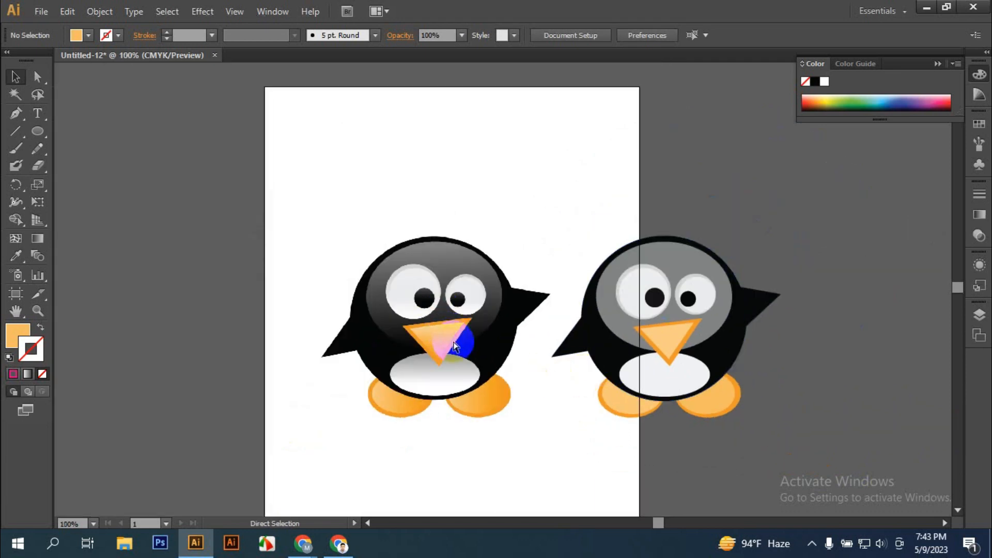
drag(455, 346, 438, 251)
drag(575, 233, 785, 436)
drag(717, 341, 508, 424)
click(825, 346)
scroll(759, 361, down, 2)
scroll(759, 361, up, 1)
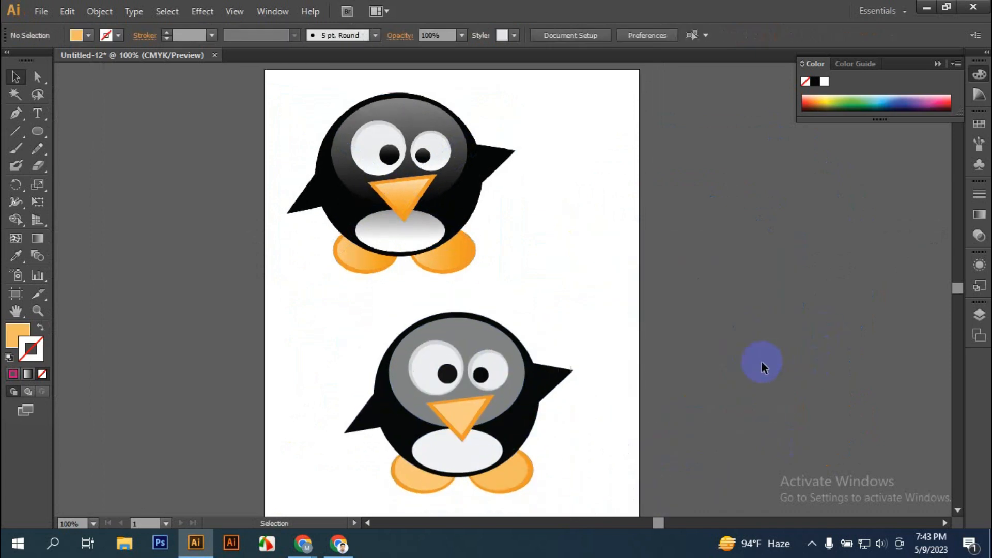
Step: Save the document to the Desktop under the name Untitled-12 in Adobe Illustrator (*.AI) format
click(41, 12)
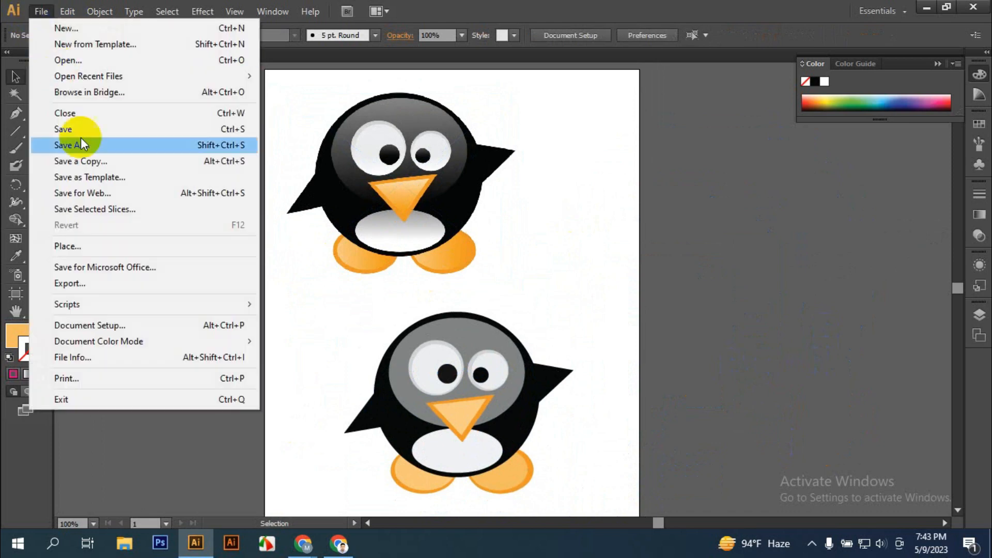
click(124, 129)
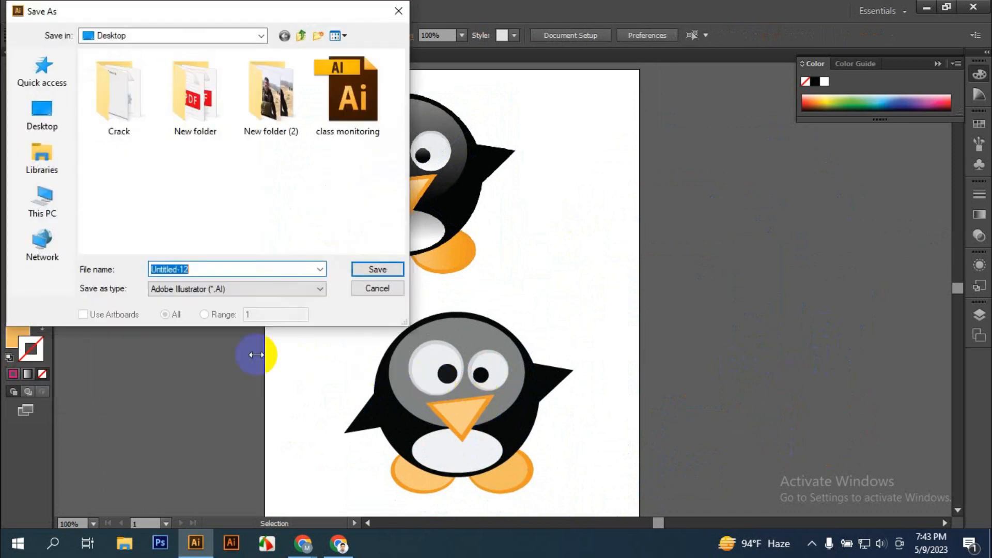
click(34, 109)
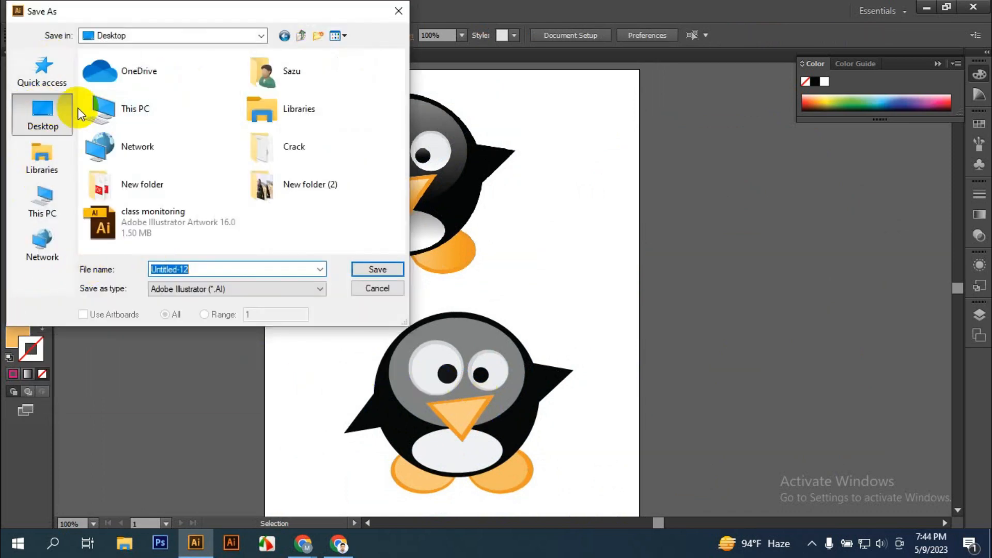
click(237, 270)
drag(239, 269, 158, 267)
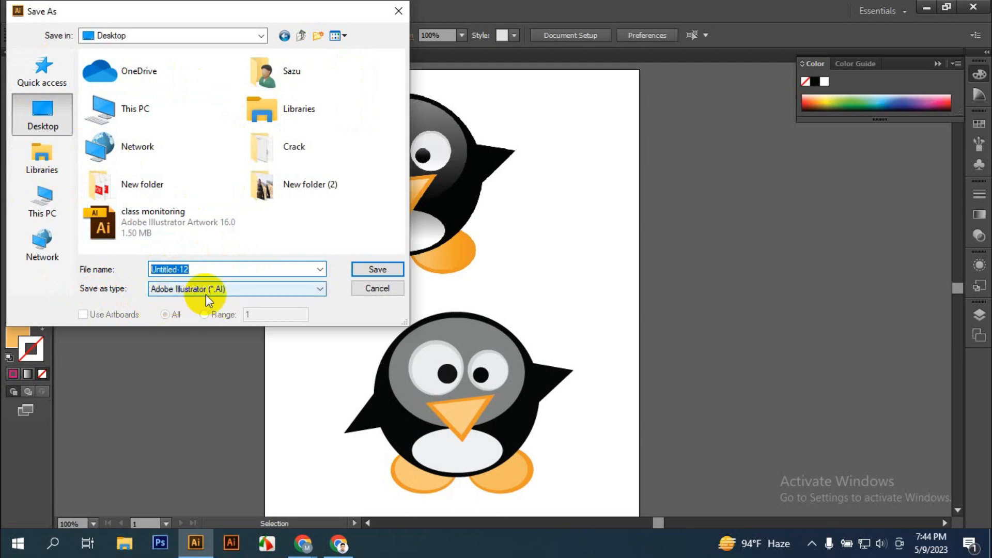
click(386, 269)
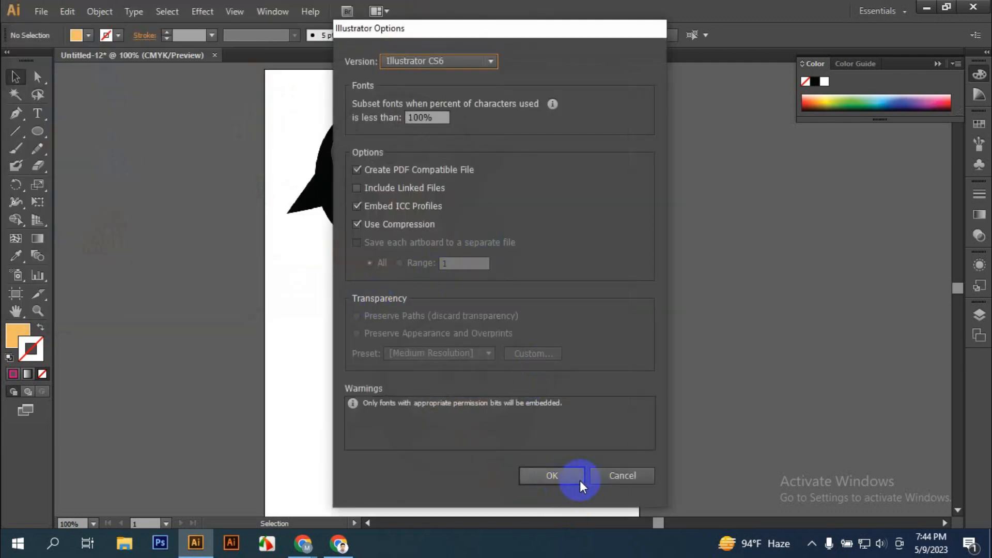
Step: Review the available file versions, keep Illustrator CS6 with the default save options, and complete the save
click(482, 62)
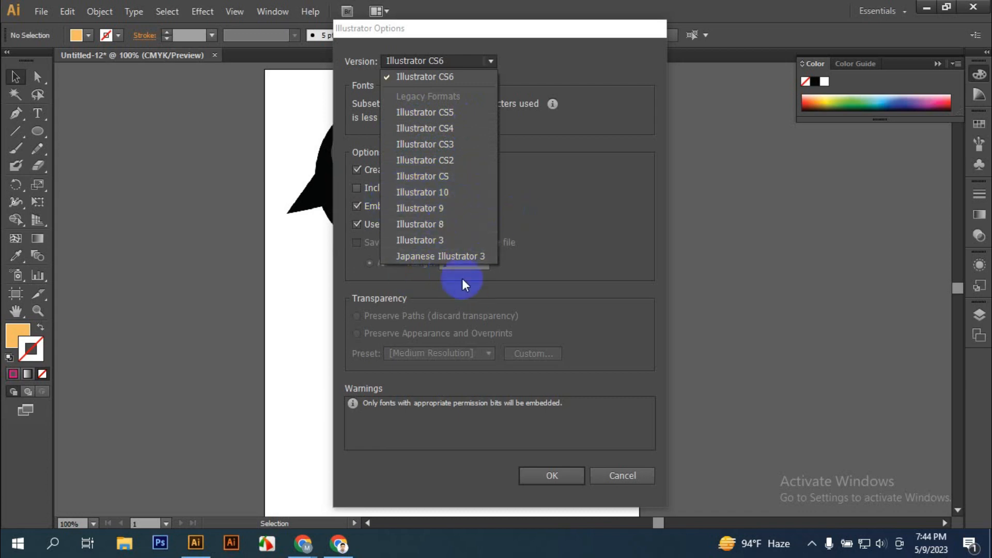
click(536, 63)
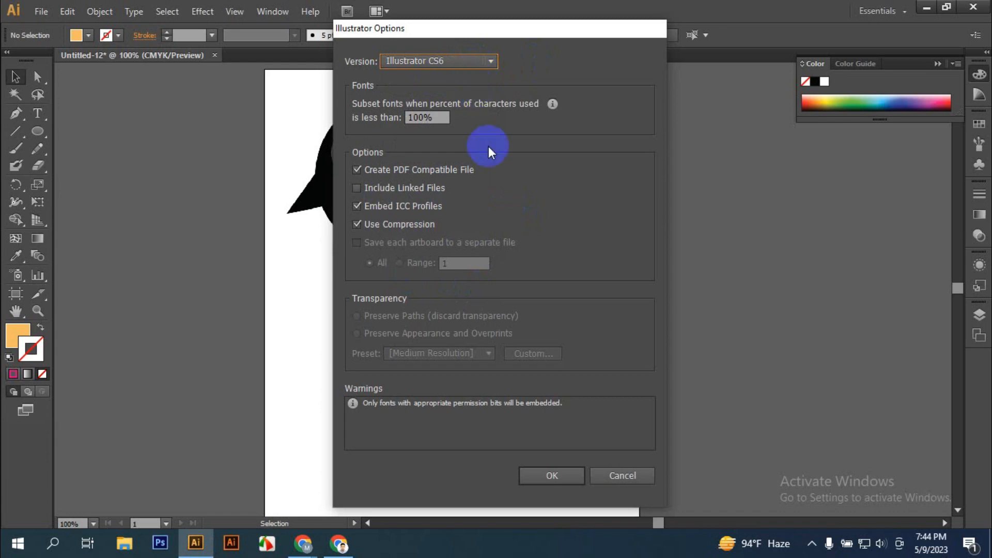
click(550, 473)
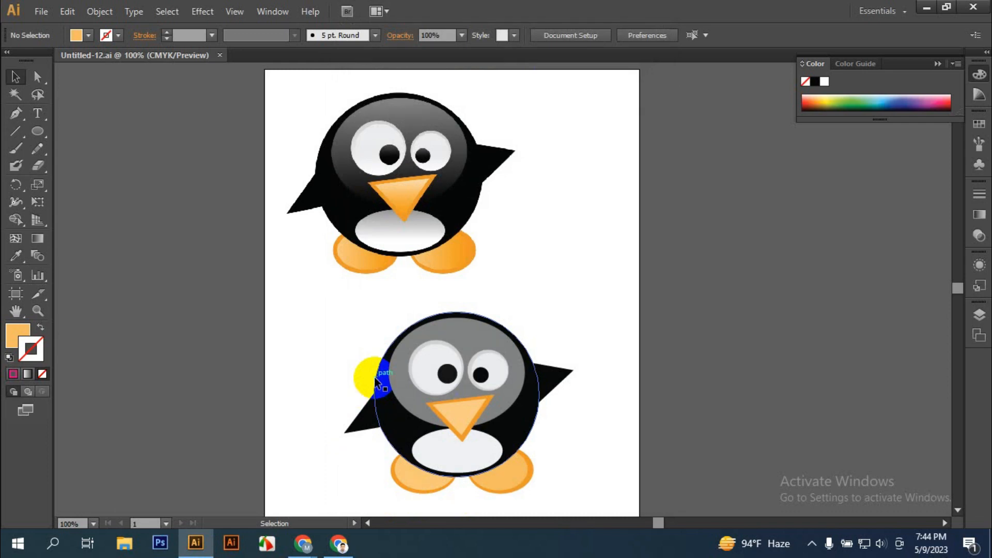
Step: Minimize the Illustrator window to check for the saved Untitled-12 file on the desktop
click(926, 8)
click(928, 10)
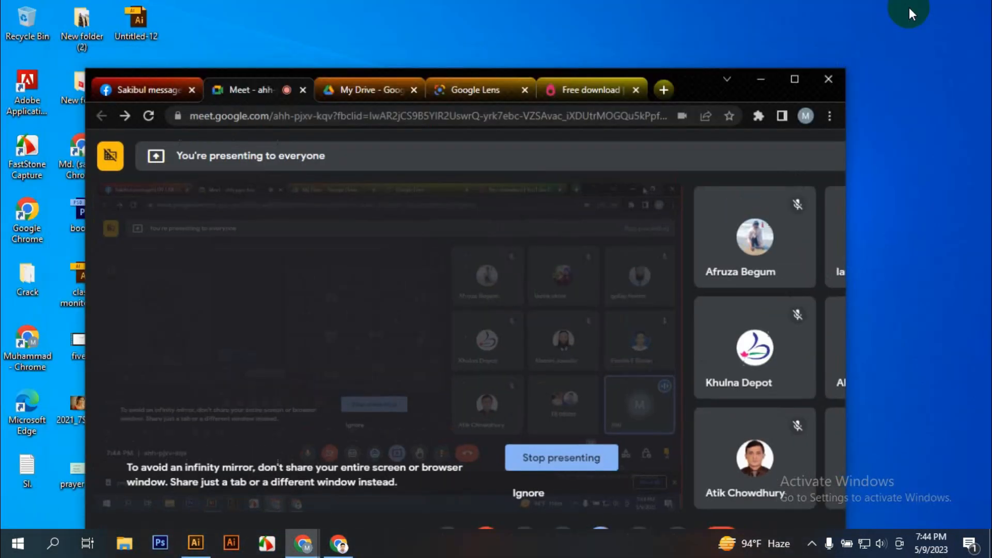
Step: Clear the browser window off the desktop, check for the saved Untitled-12 Illustrator file, and return to Illustrator
click(760, 80)
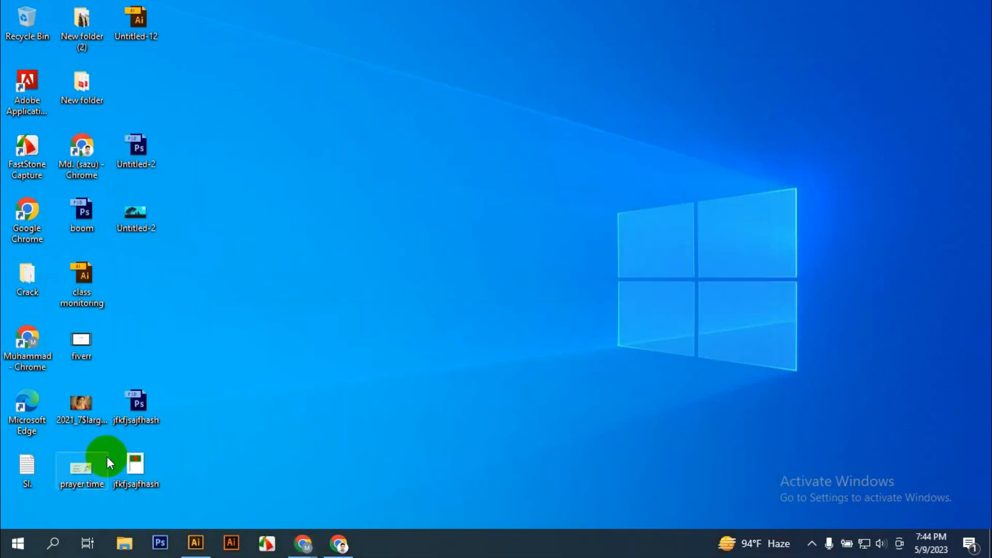
click(145, 30)
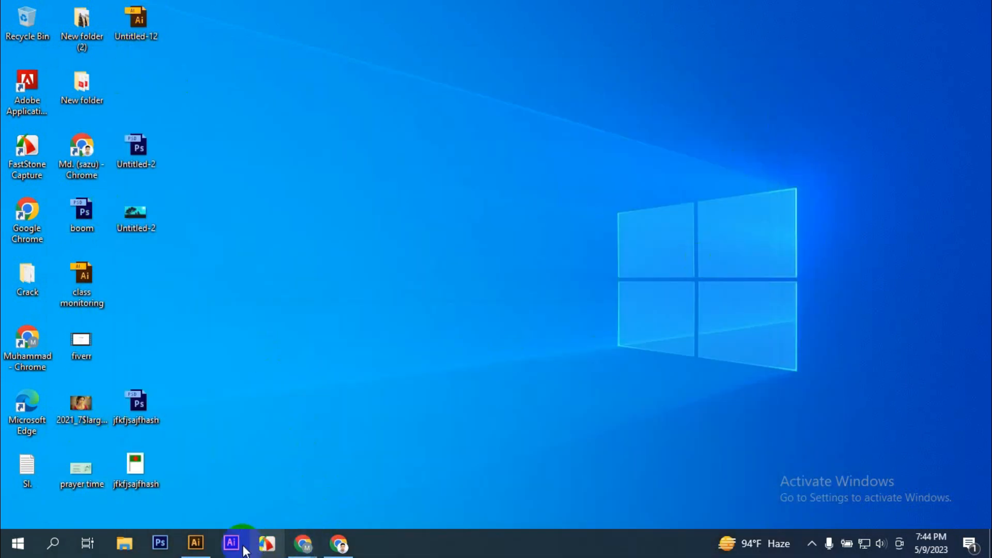
click(195, 544)
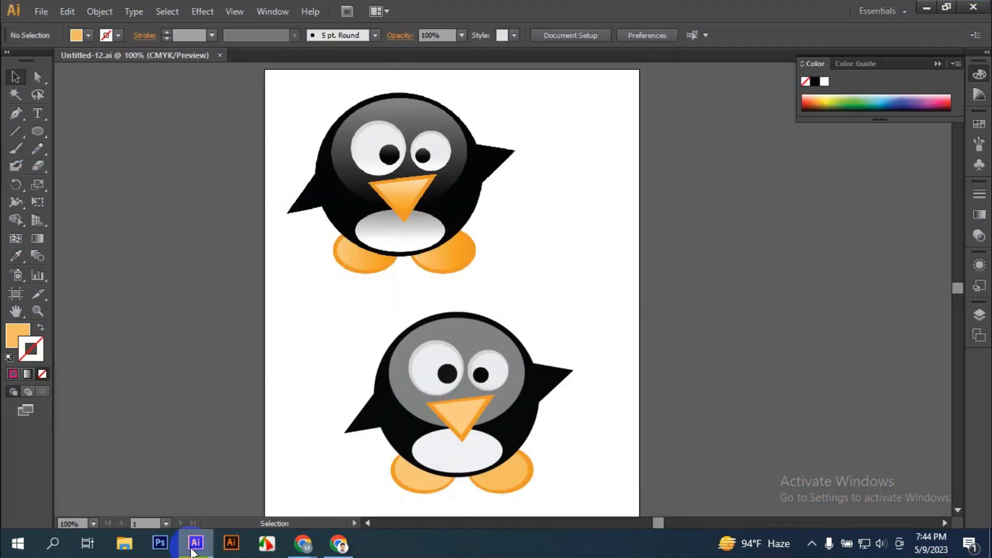
Step: Review the file types offered when saving the document under a new name, and leave without saving
click(39, 8)
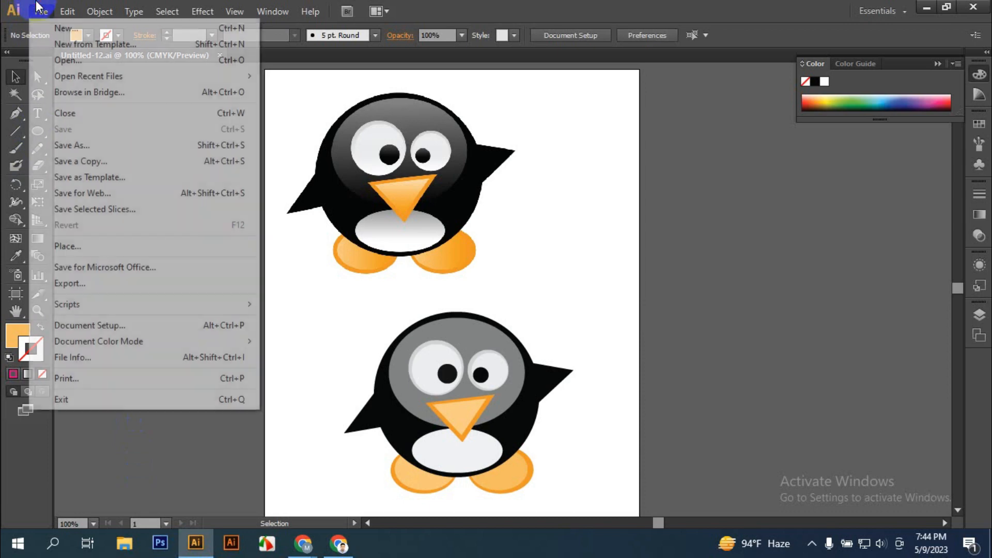
click(83, 145)
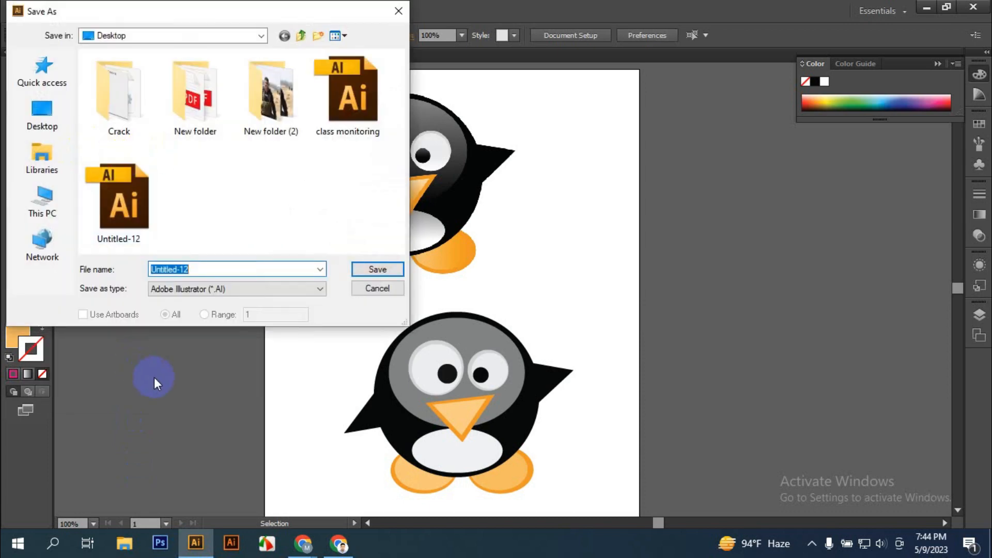
click(299, 289)
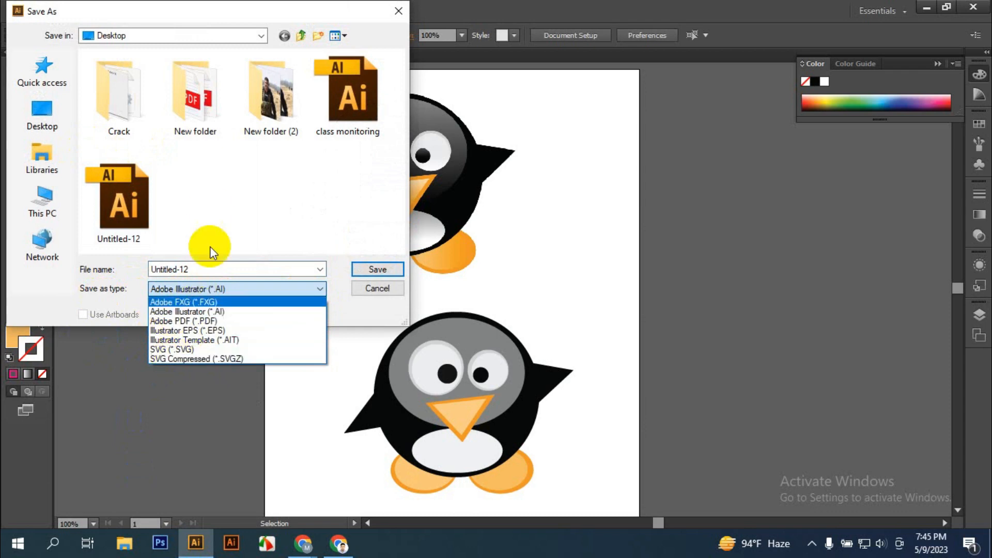
click(211, 207)
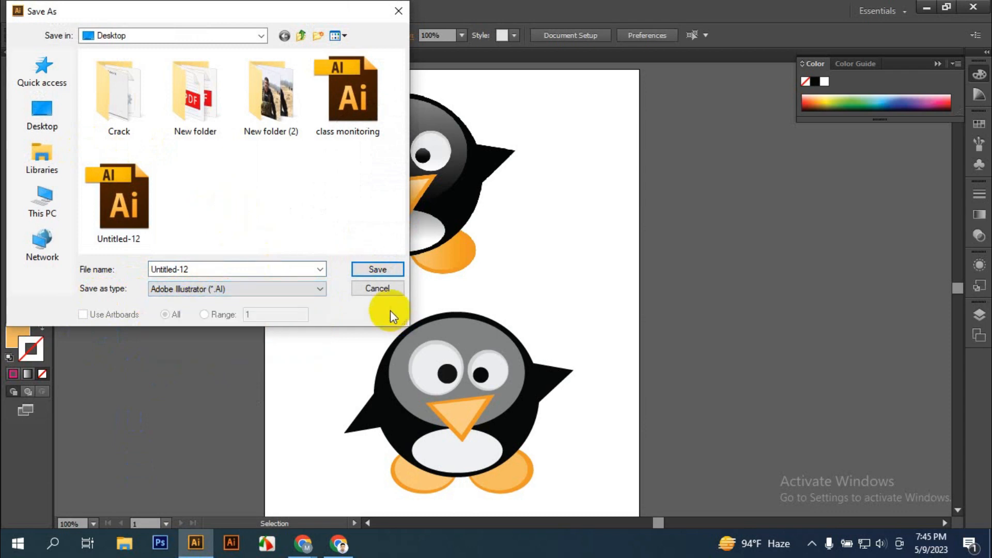
click(372, 289)
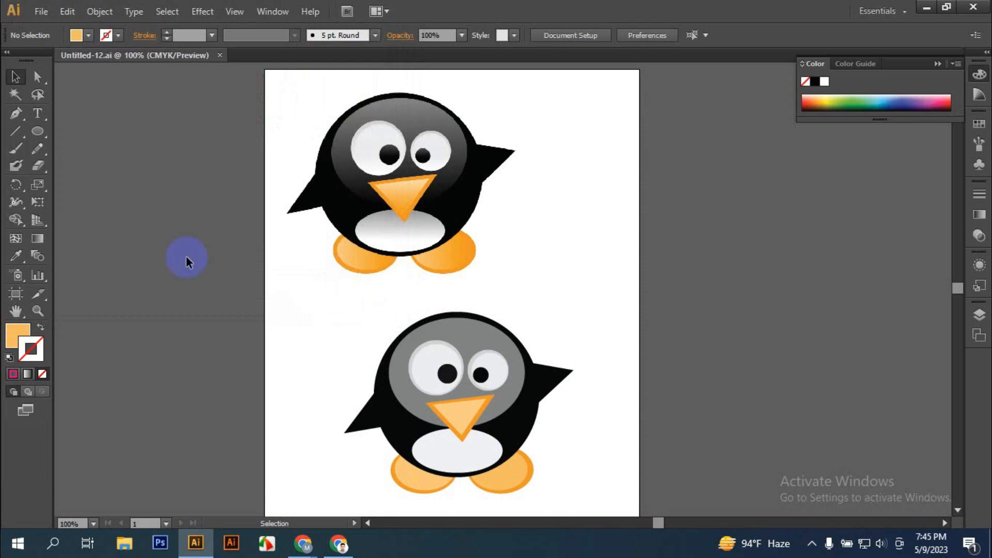
click(41, 12)
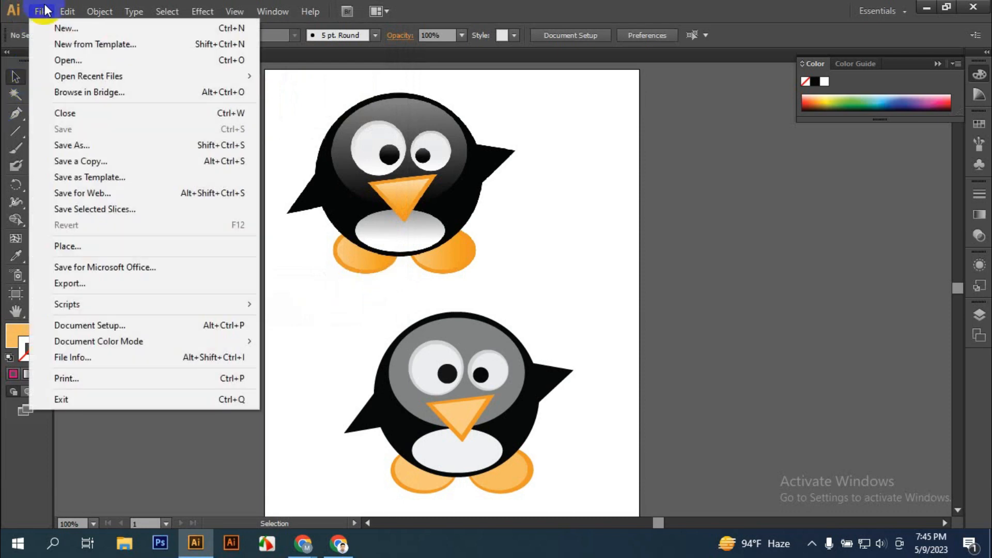
click(103, 284)
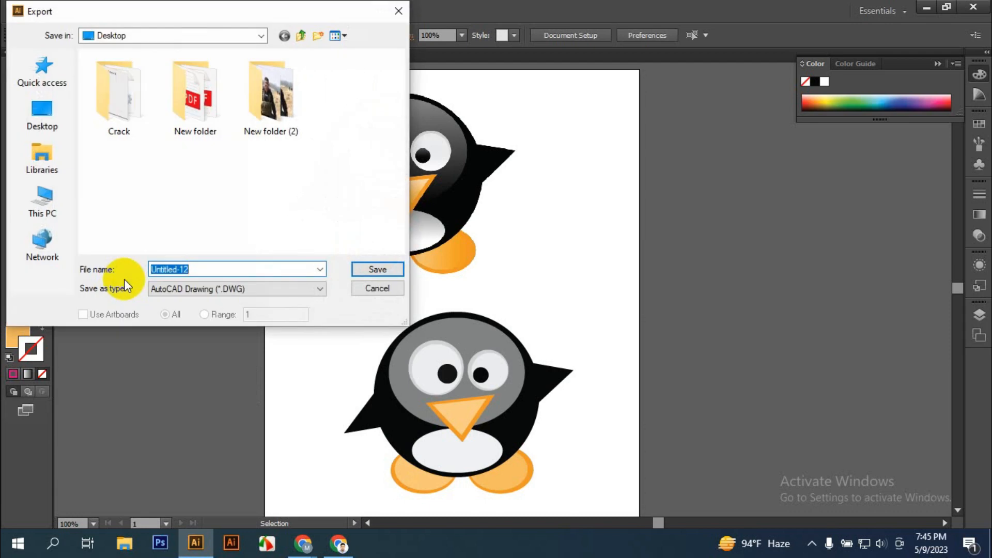
click(153, 288)
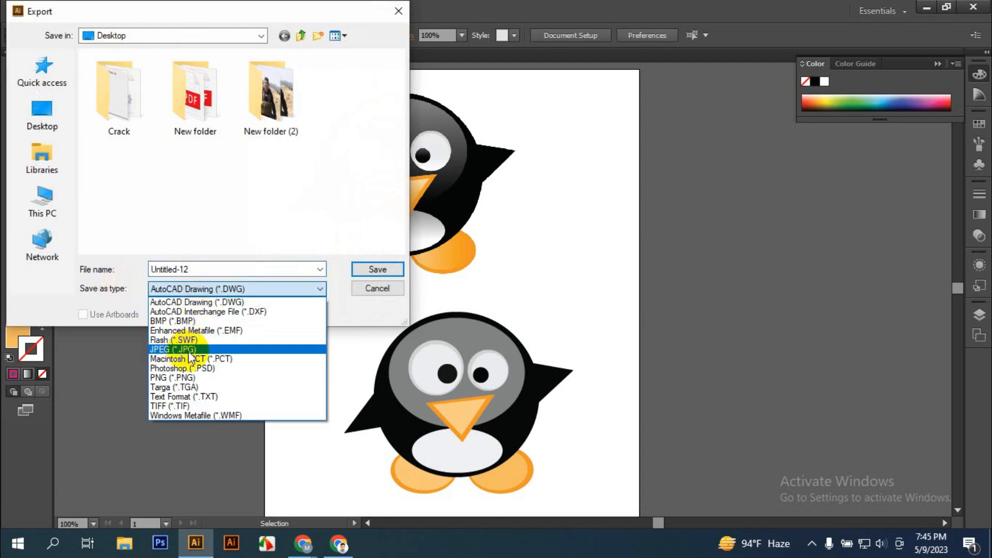
click(202, 351)
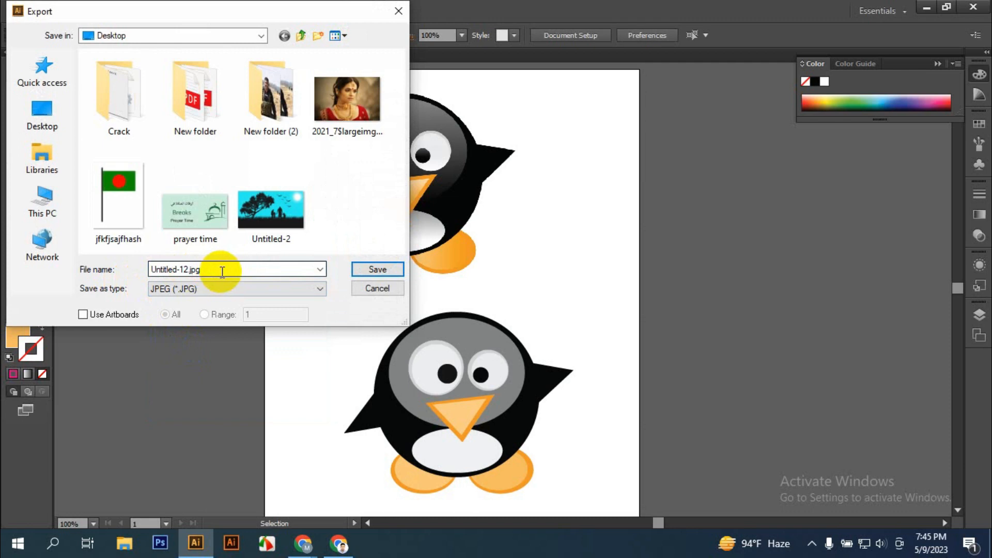
click(82, 314)
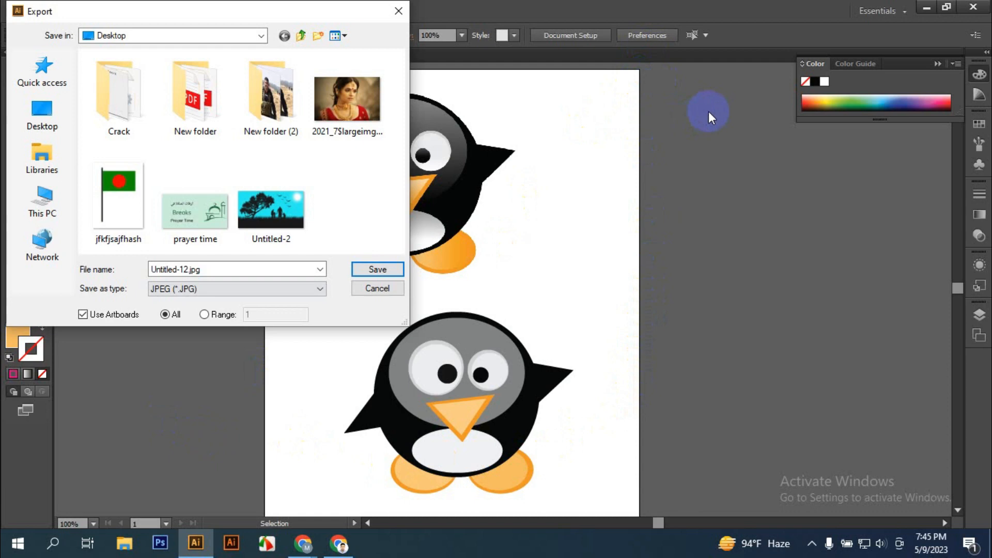
click(83, 315)
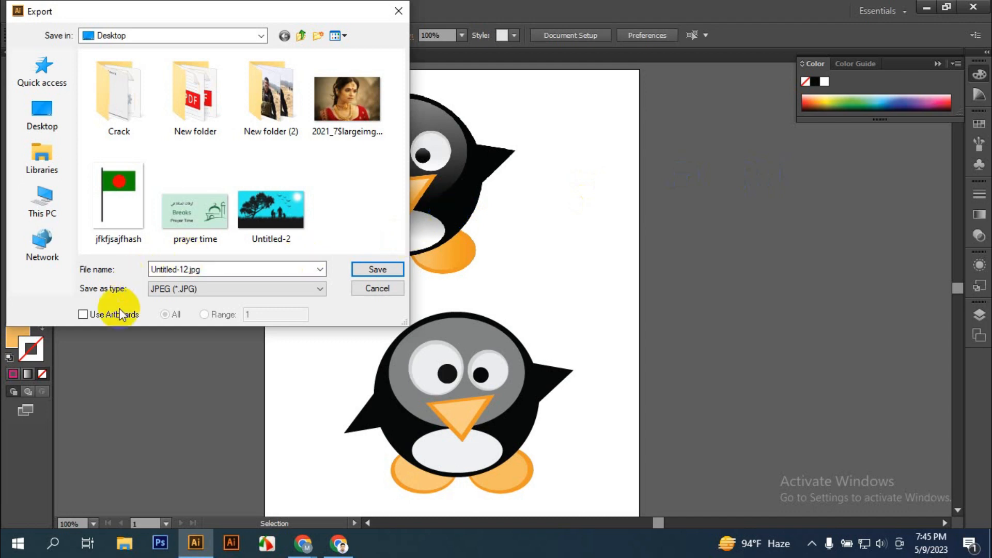
click(382, 289)
Step: Move the reference penguin off the artboard and export the document to the Desktop as JPEG Untitled-12 without Use Artboards, keeping the default JPEG options
drag(430, 197, 166, 218)
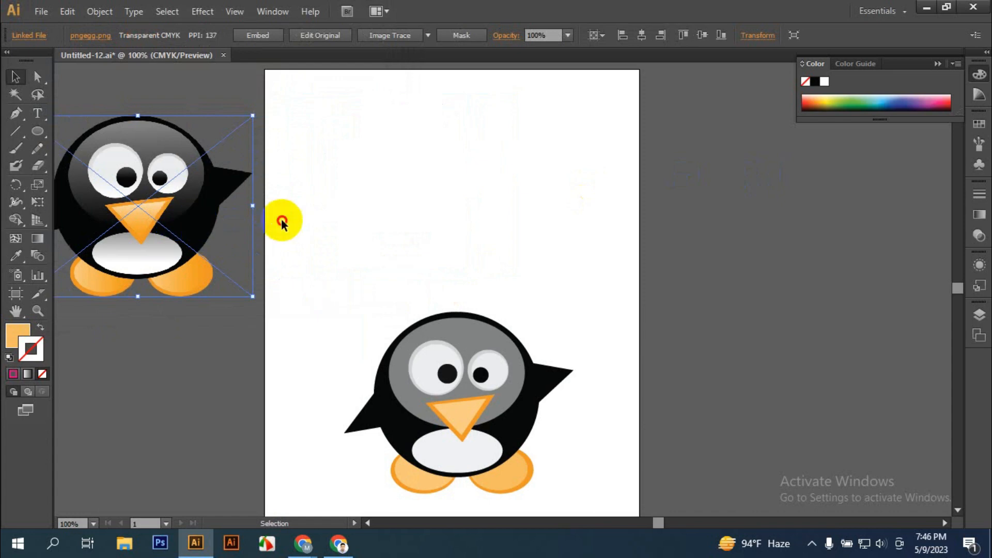
click(326, 217)
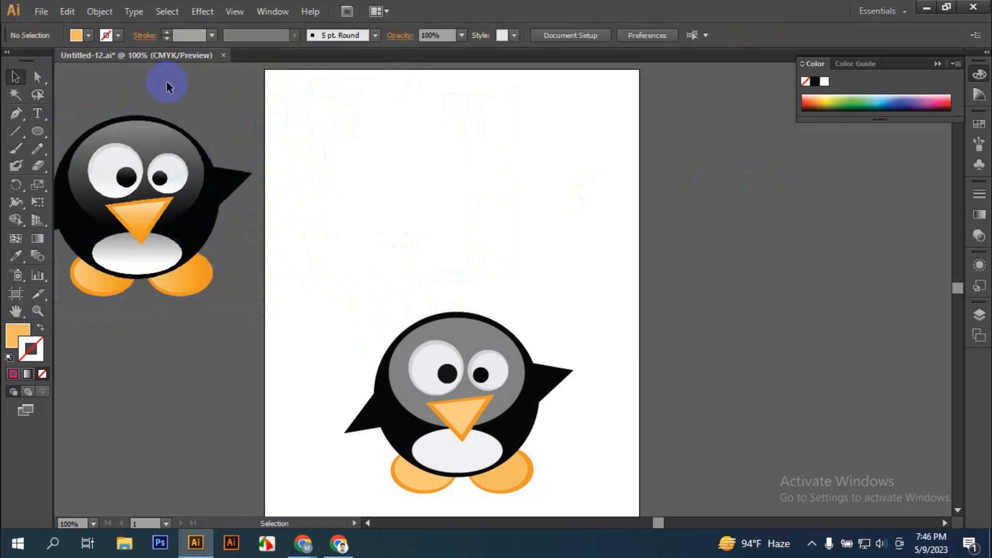
click(41, 11)
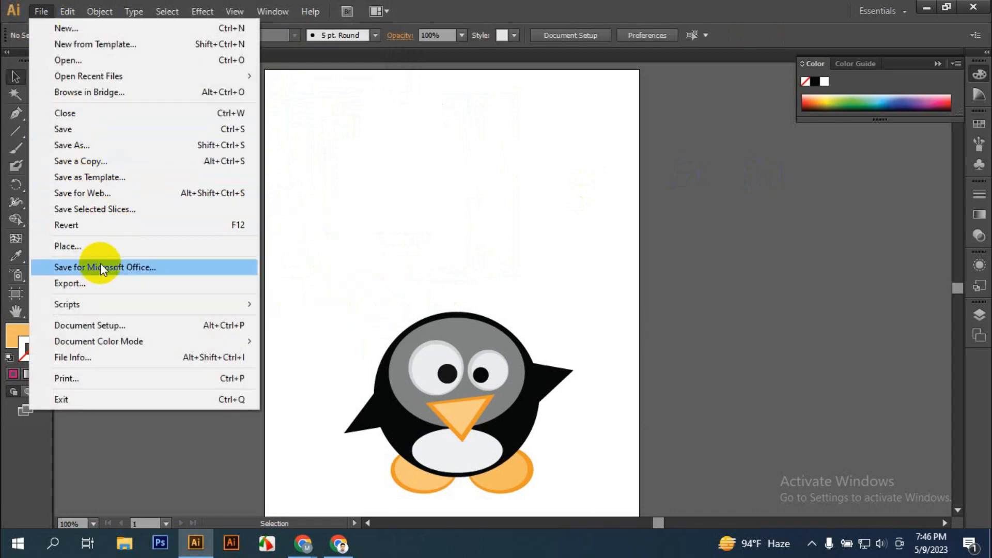
click(107, 284)
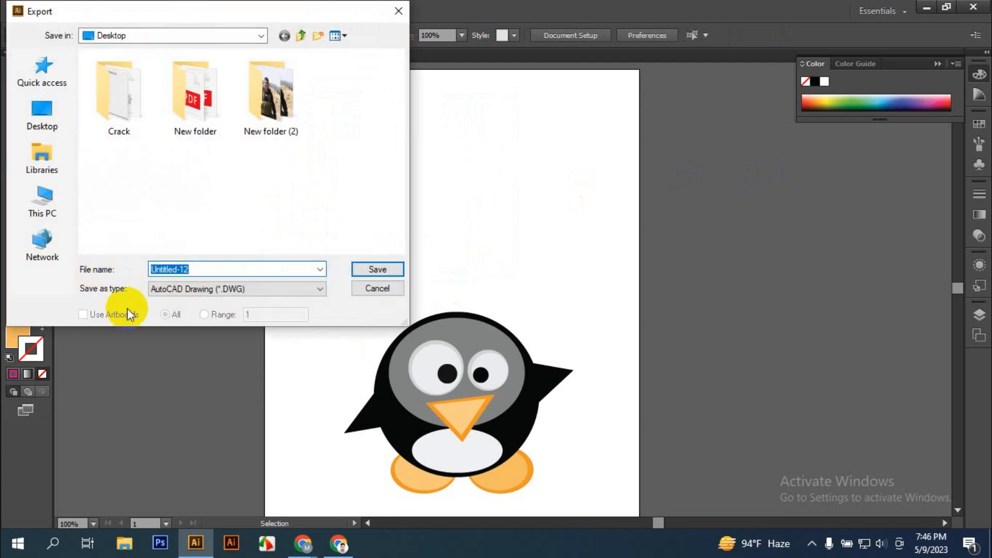
click(191, 300)
click(191, 345)
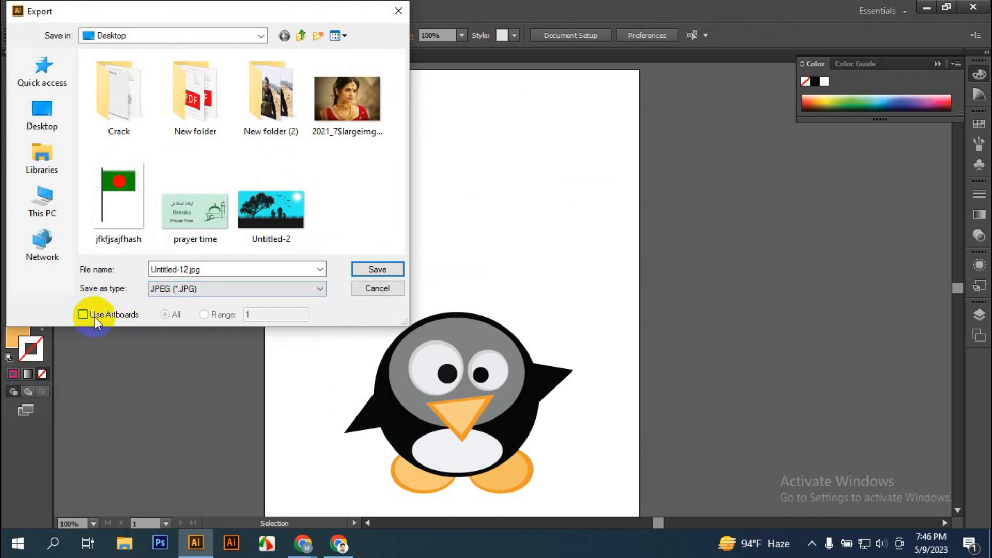
click(386, 271)
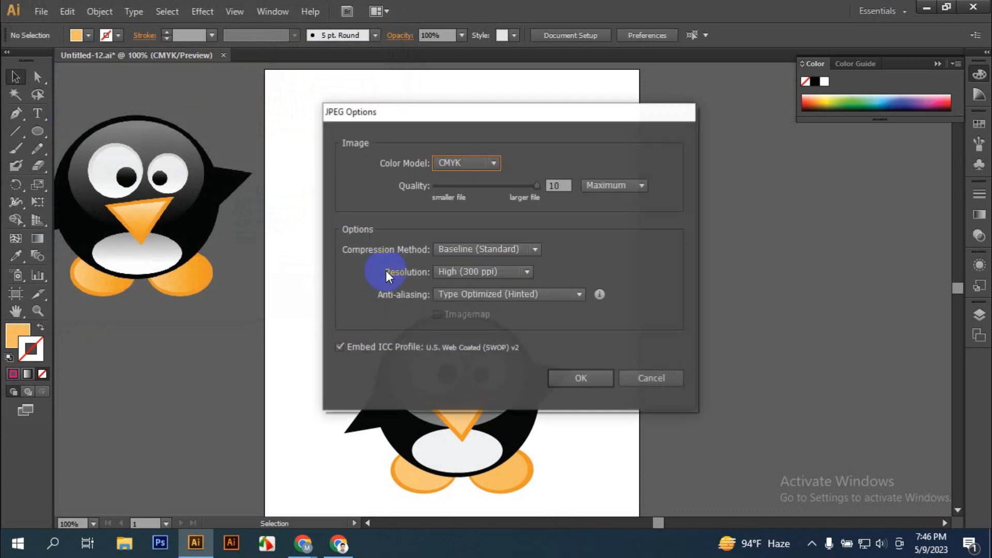
click(579, 377)
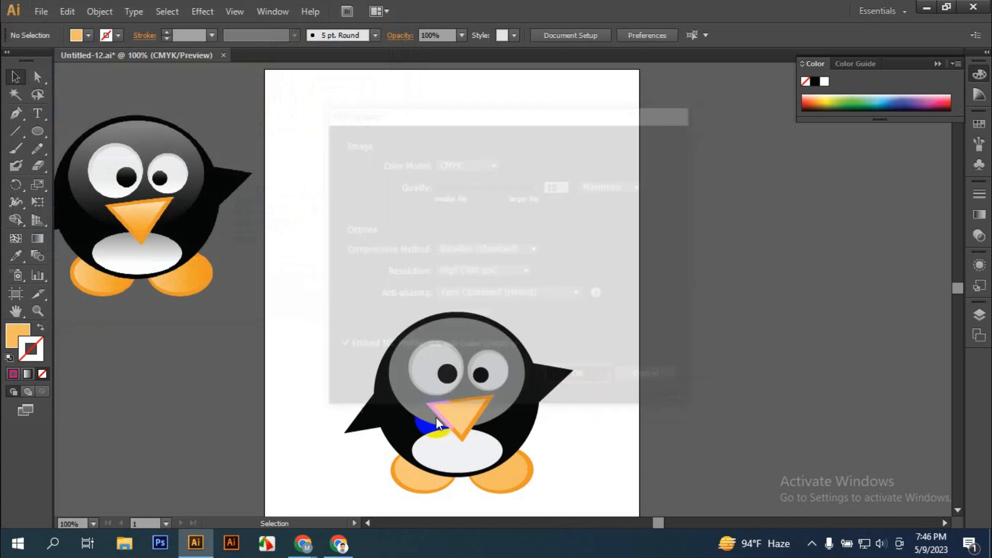
Step: Export the document to the Desktop again as JPEG named Untitled-13 with Use Artboards enabled for all artboards, keeping the default JPEG options
click(41, 11)
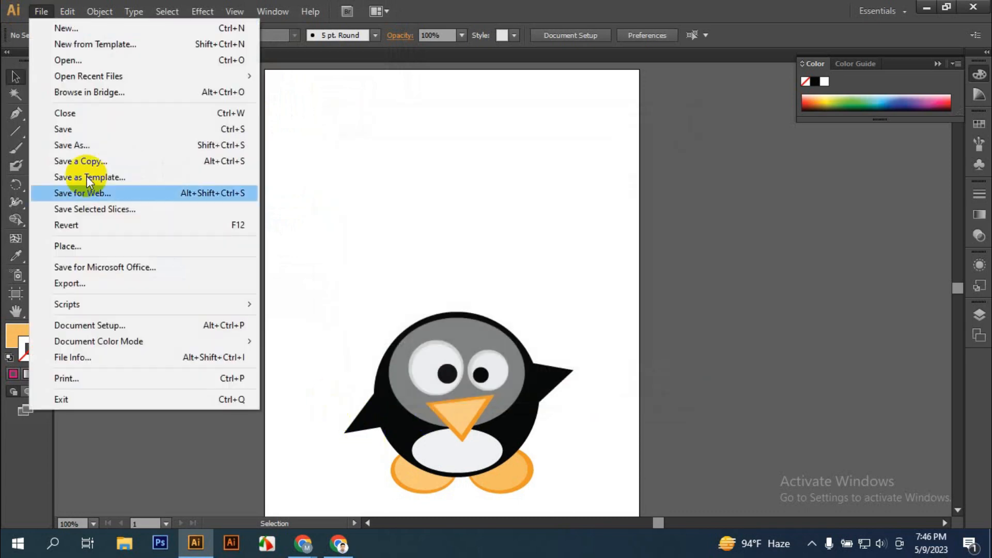
click(116, 282)
click(210, 266)
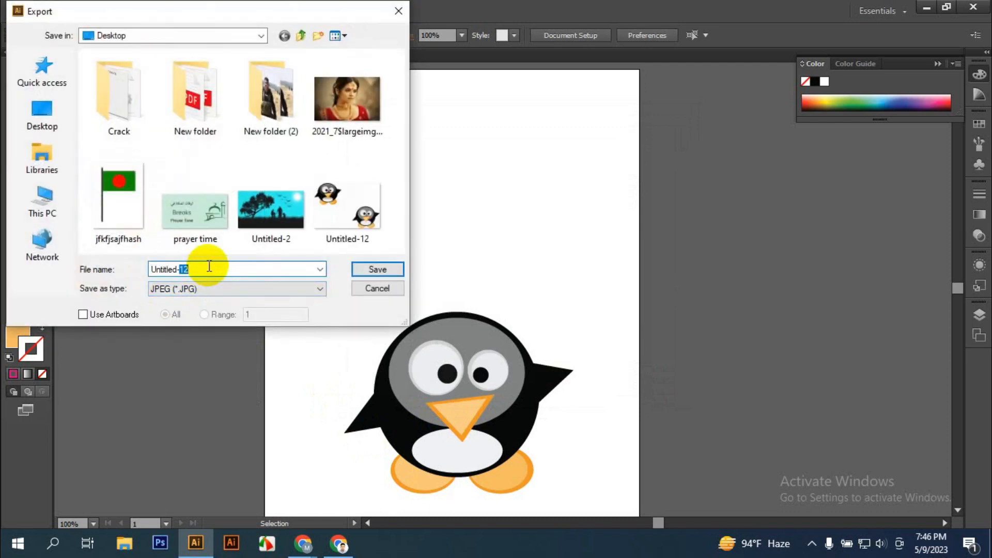
text(13)
click(83, 315)
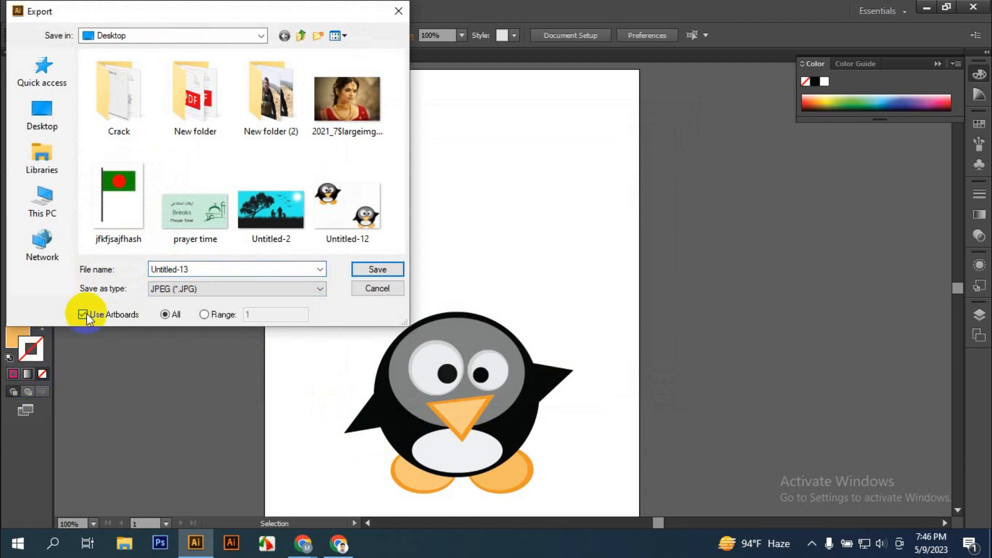
click(369, 268)
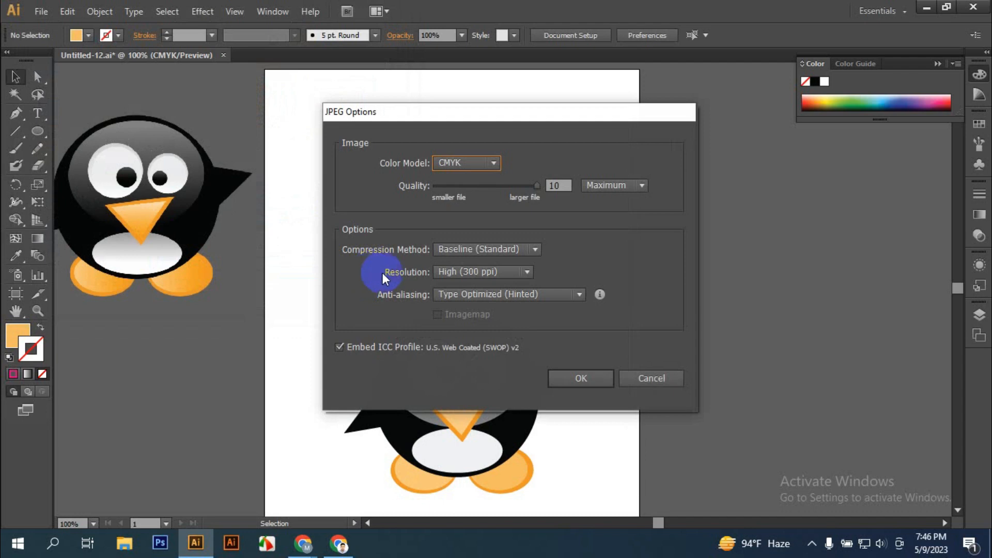
click(568, 378)
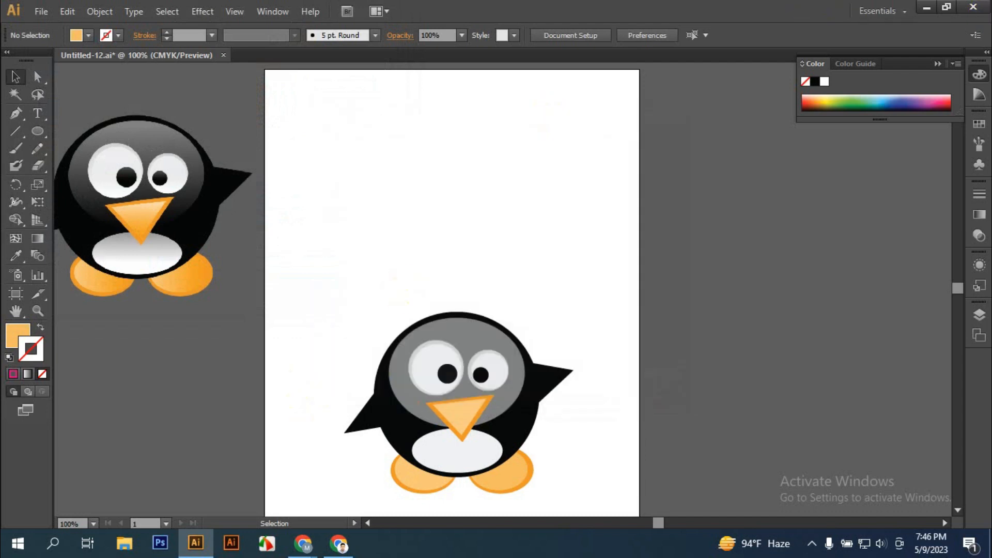
Step: Show the desktop and place the two exported penguin JPEGs side by side in the empty area beside the other icons
click(927, 8)
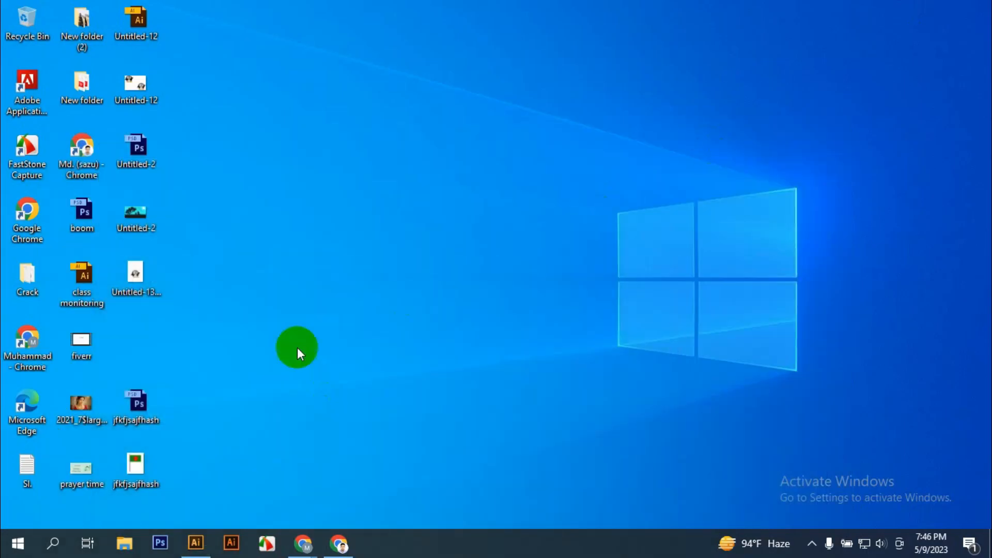
drag(150, 273, 266, 269)
drag(151, 102, 195, 288)
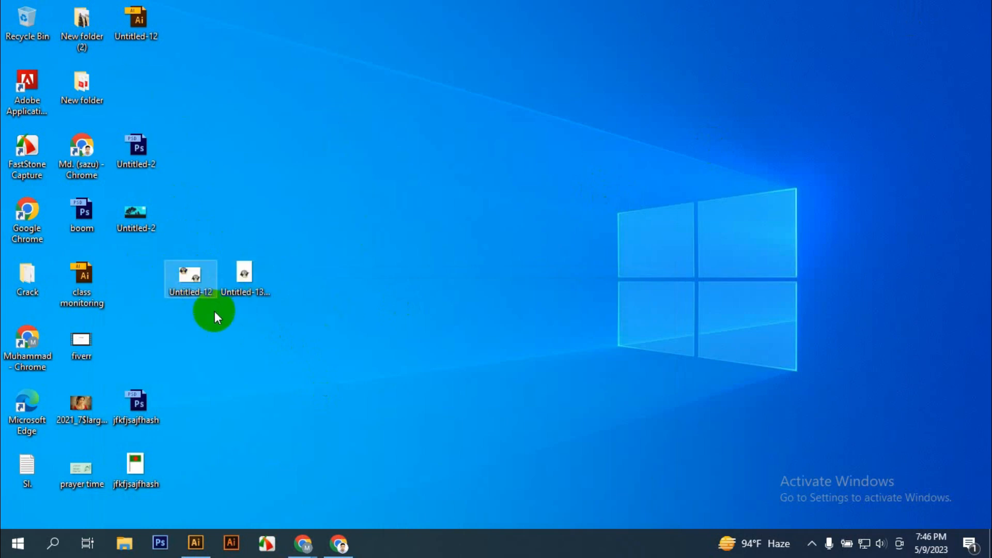
Step: View the exported Untitled-12 and Untitled-13 images one after the other to compare their cropping, closing each one
double_click(201, 281)
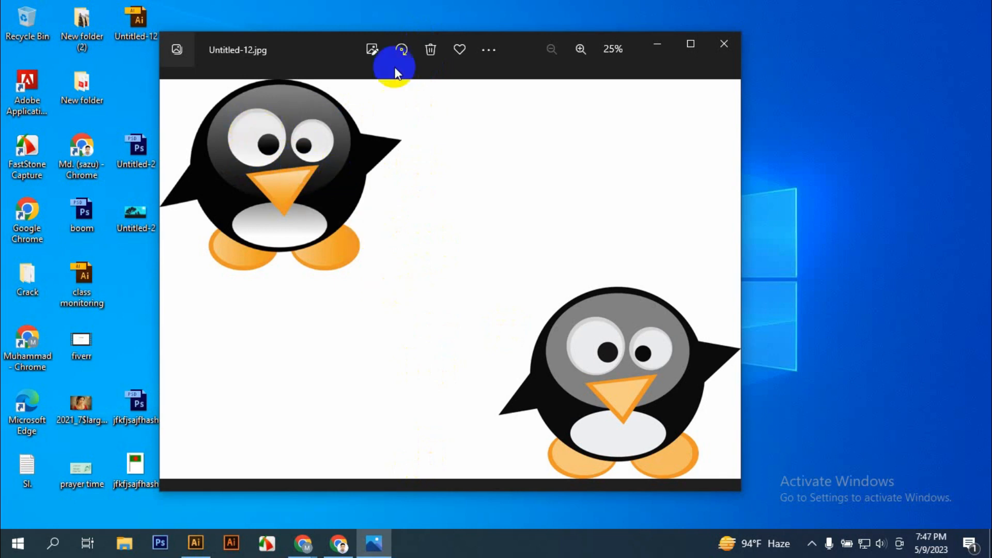
click(724, 43)
click(243, 274)
double_click(242, 276)
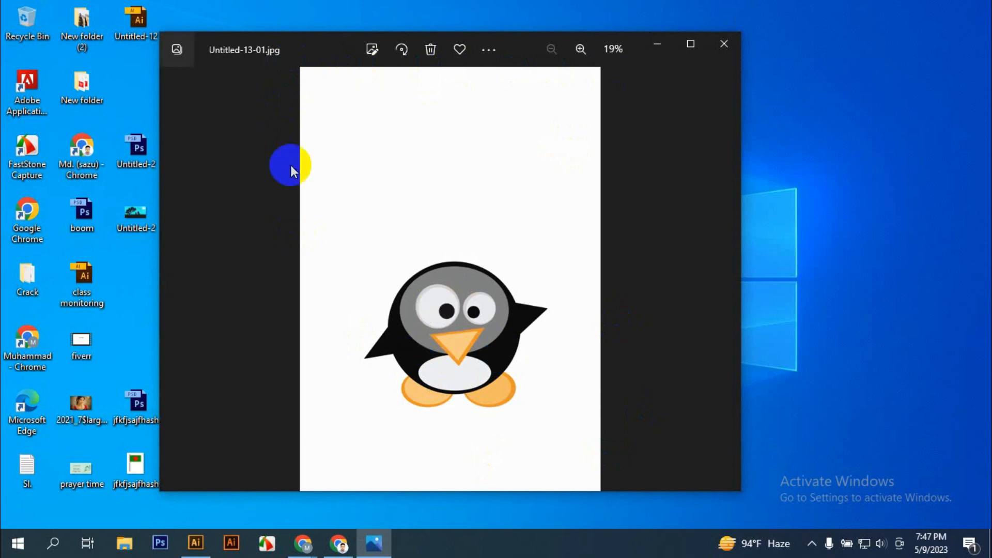
click(724, 43)
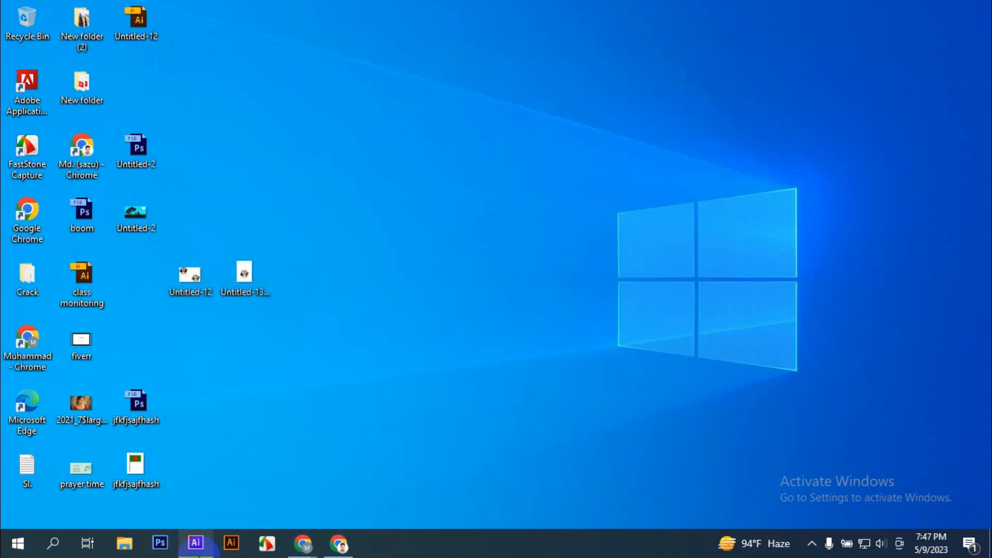
Step: Switch back to Illustrator, move the reference penguin onto the upper part of the artboard, and deselect it
click(195, 542)
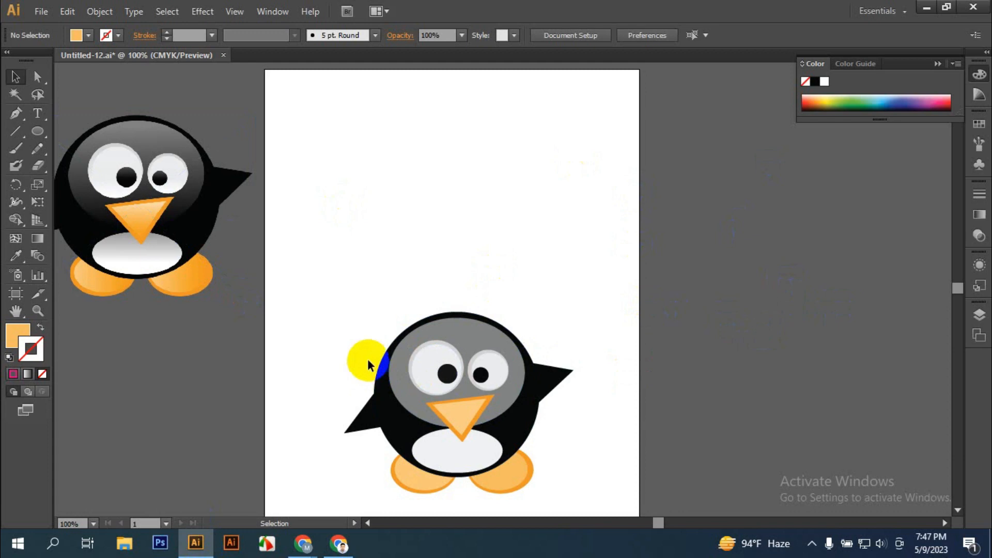
click(140, 217)
drag(139, 218, 410, 193)
click(593, 180)
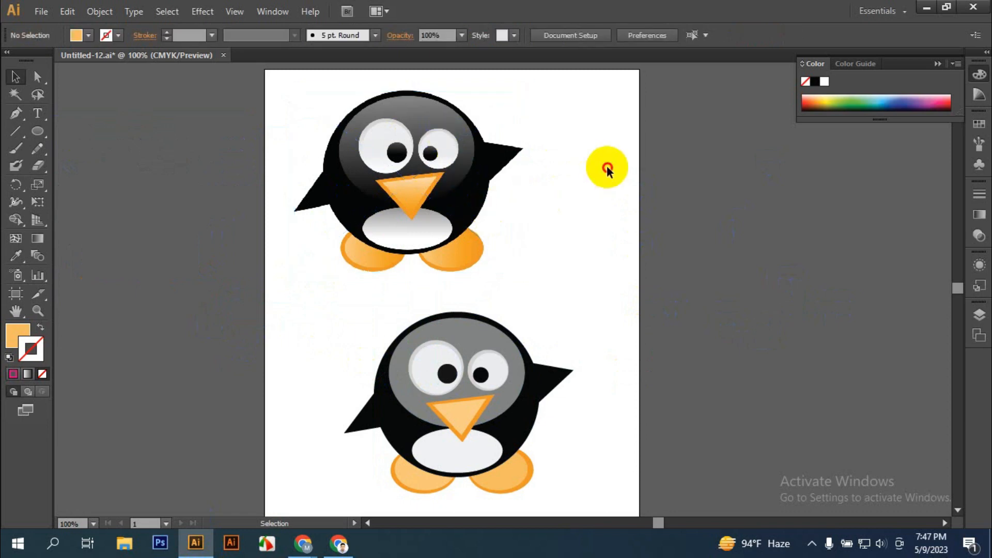